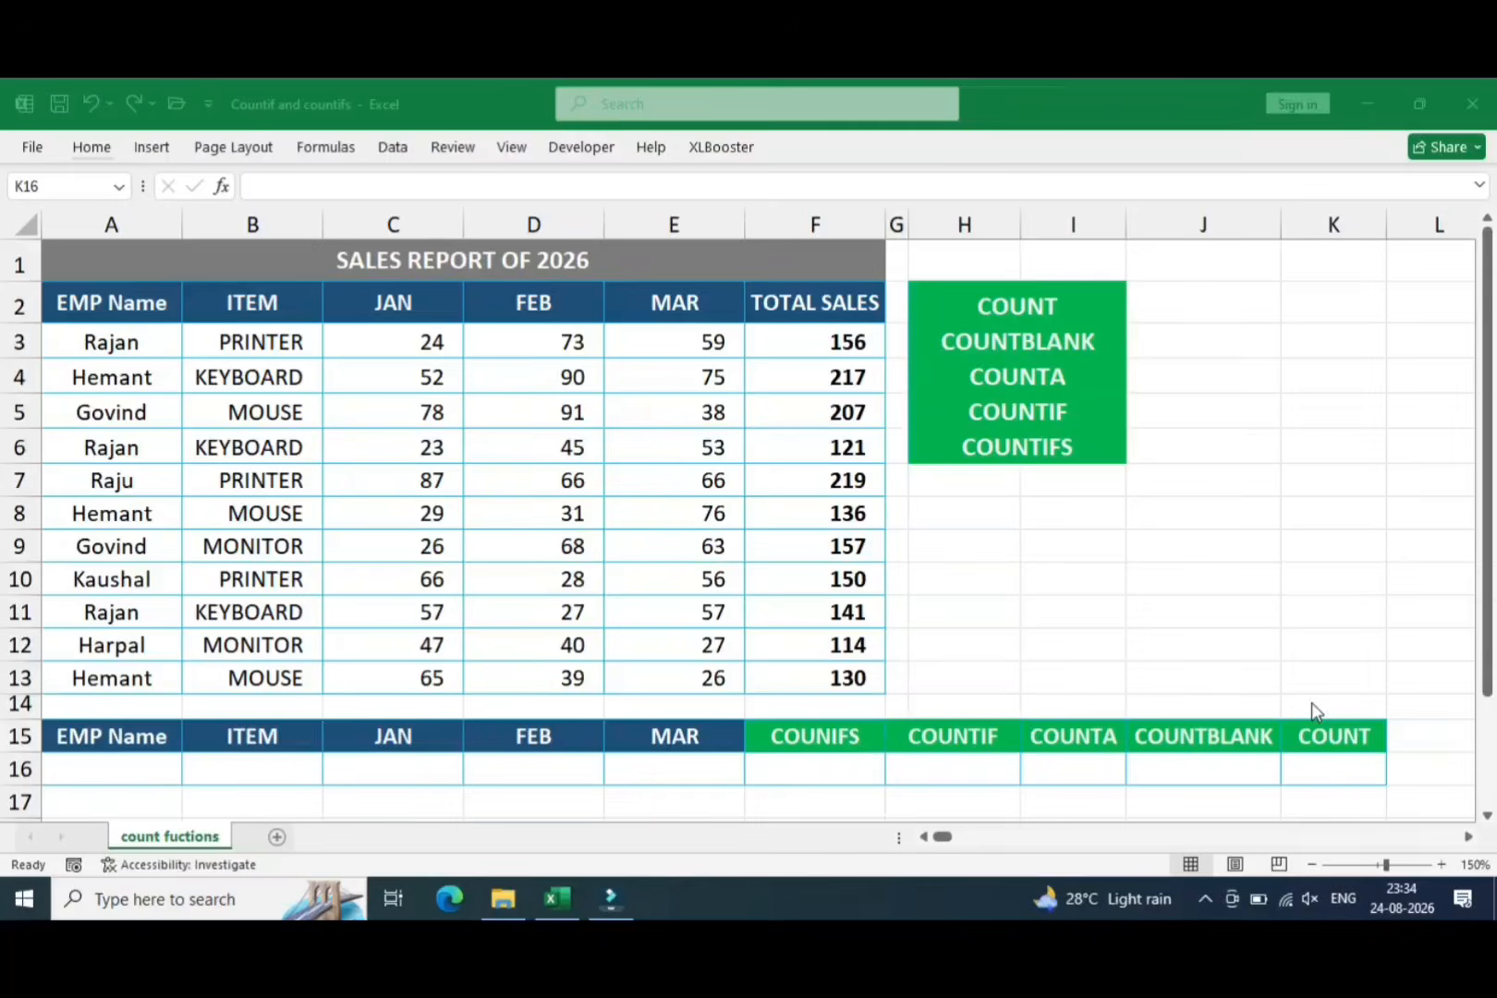
Enter =COUNT(C3:C13) in cell K16 under the COUNT header to count the JAN entries
{"action": "left_click", "coordinate": [1323, 759]}
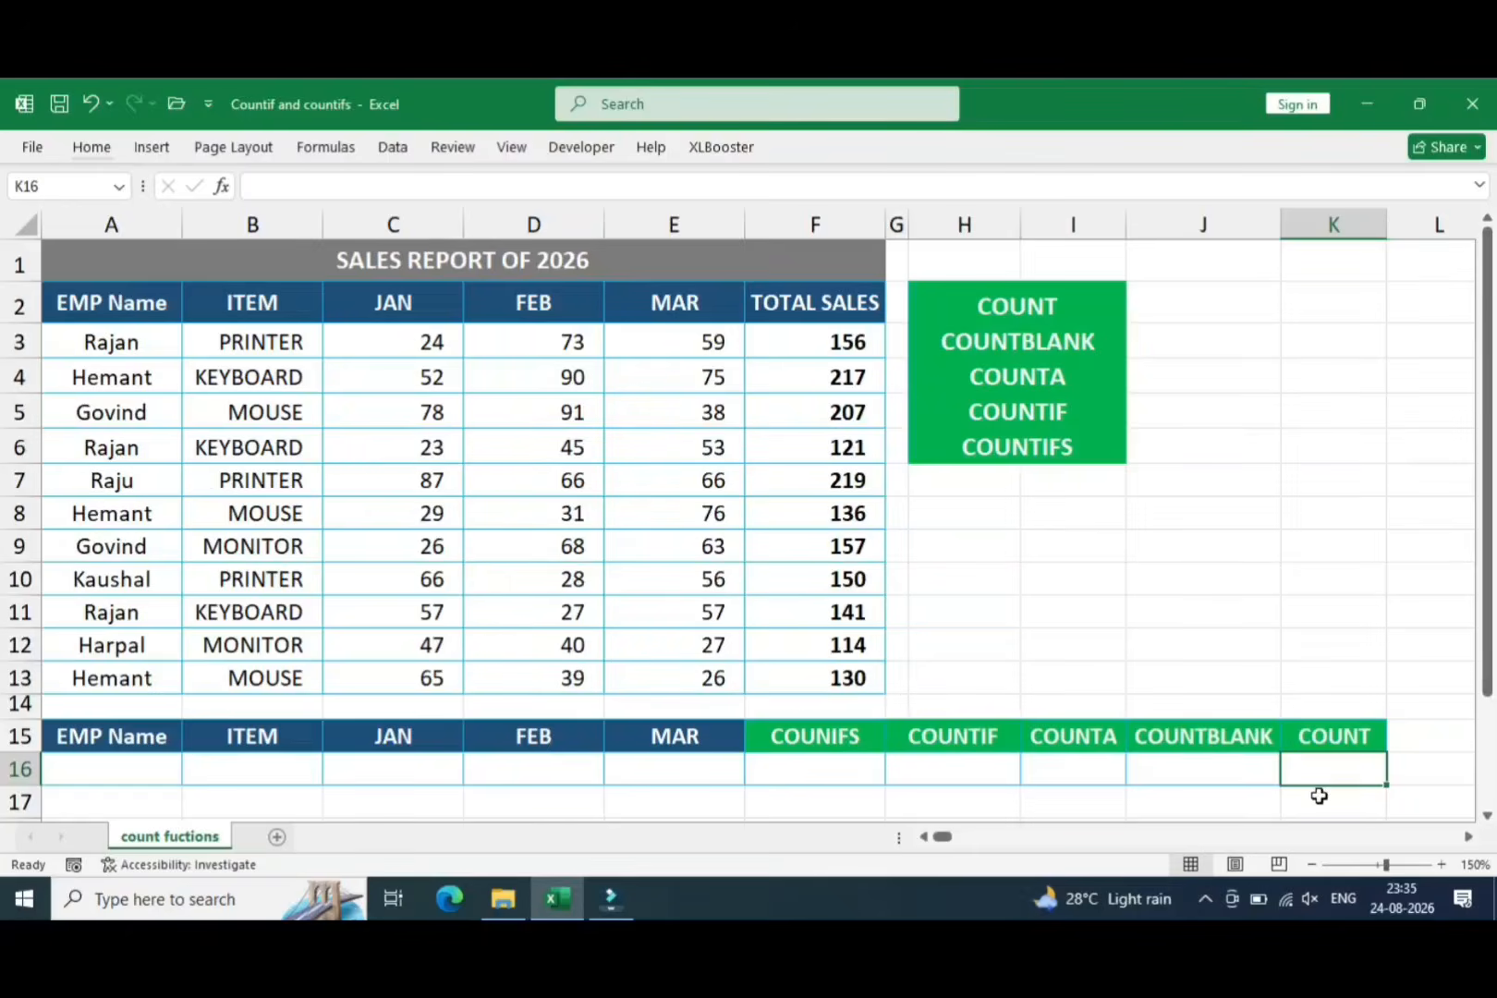
{"action": "type", "text": "=co"}
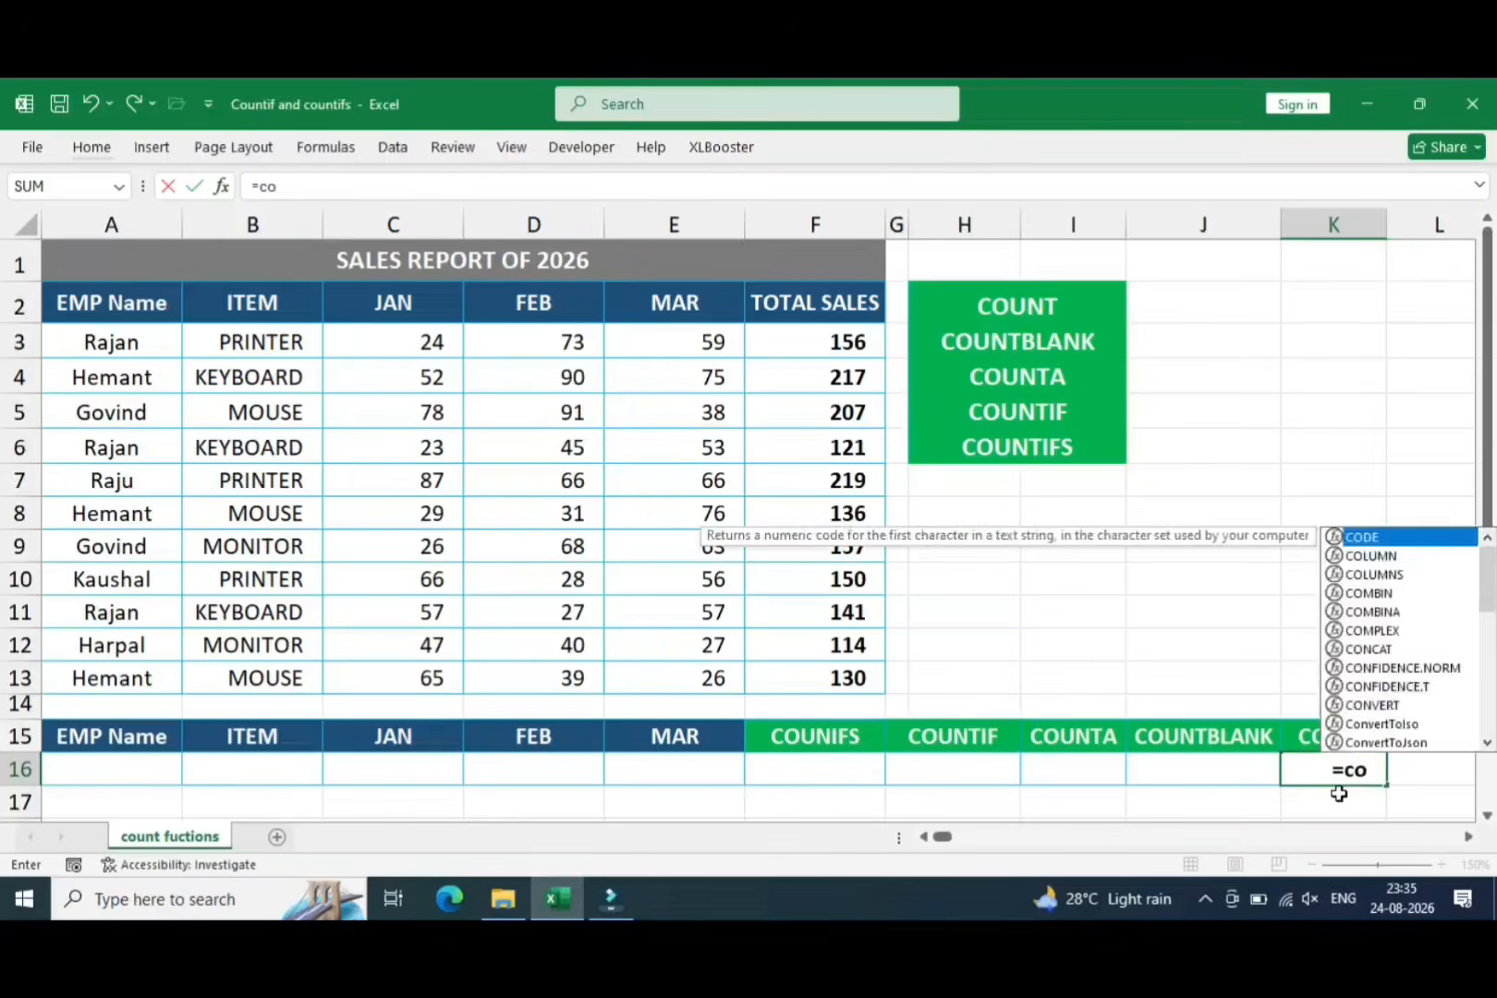
{"action": "type", "text": "unt"}
{"action": "key", "text": "Tab"}
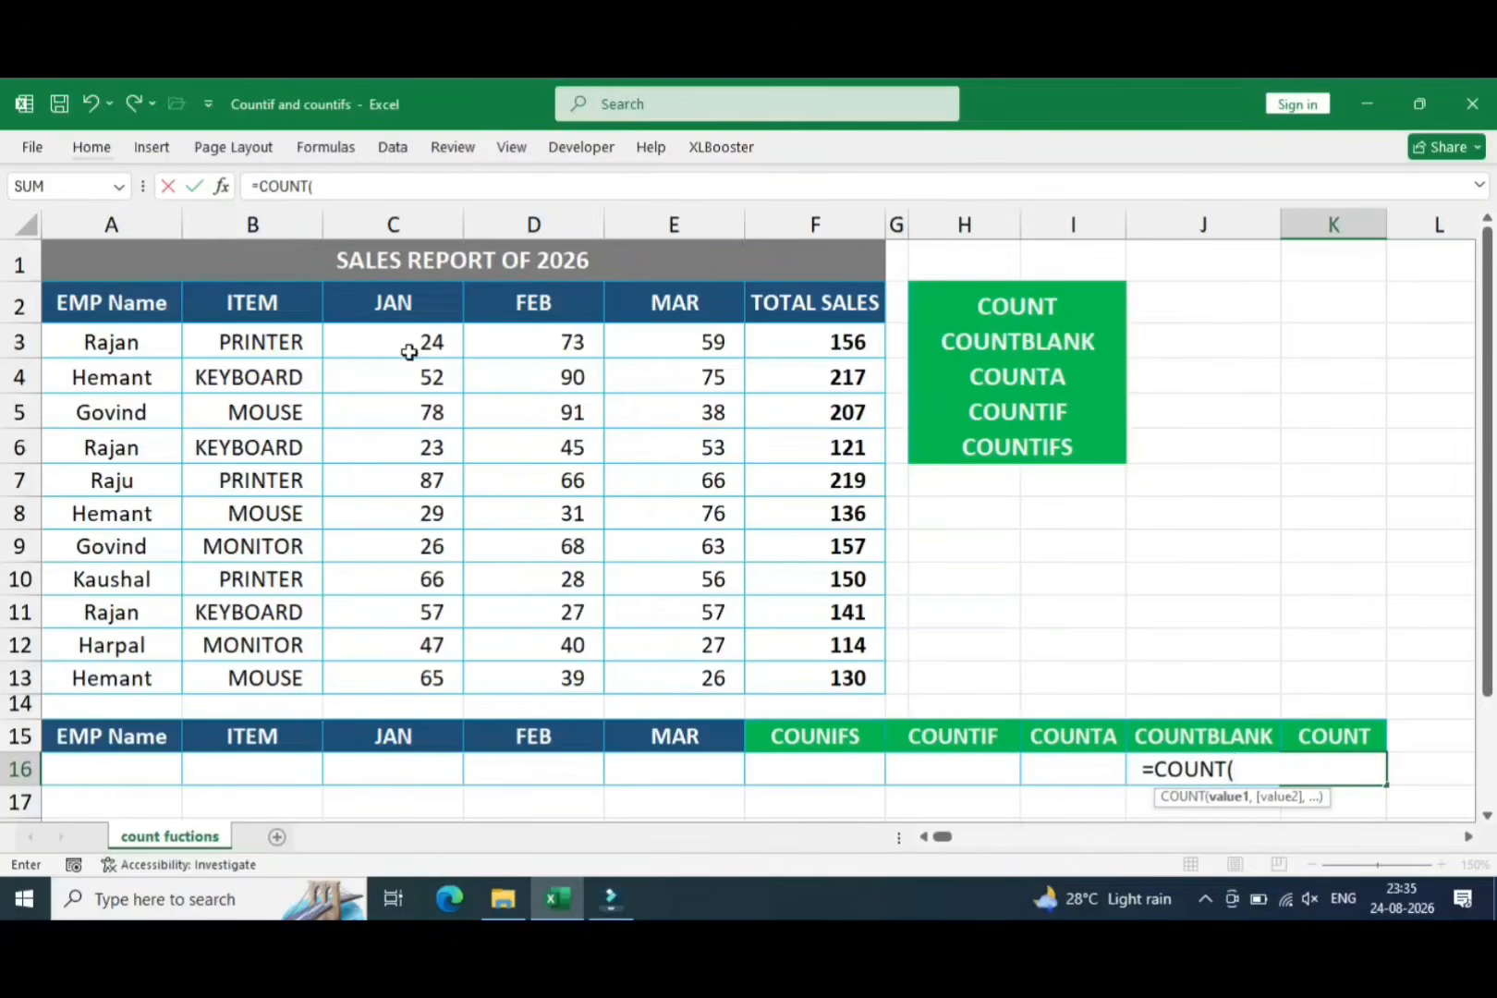
{"action": "left_click_drag", "start_coordinate": [432, 341], "coordinate": [432, 663]}
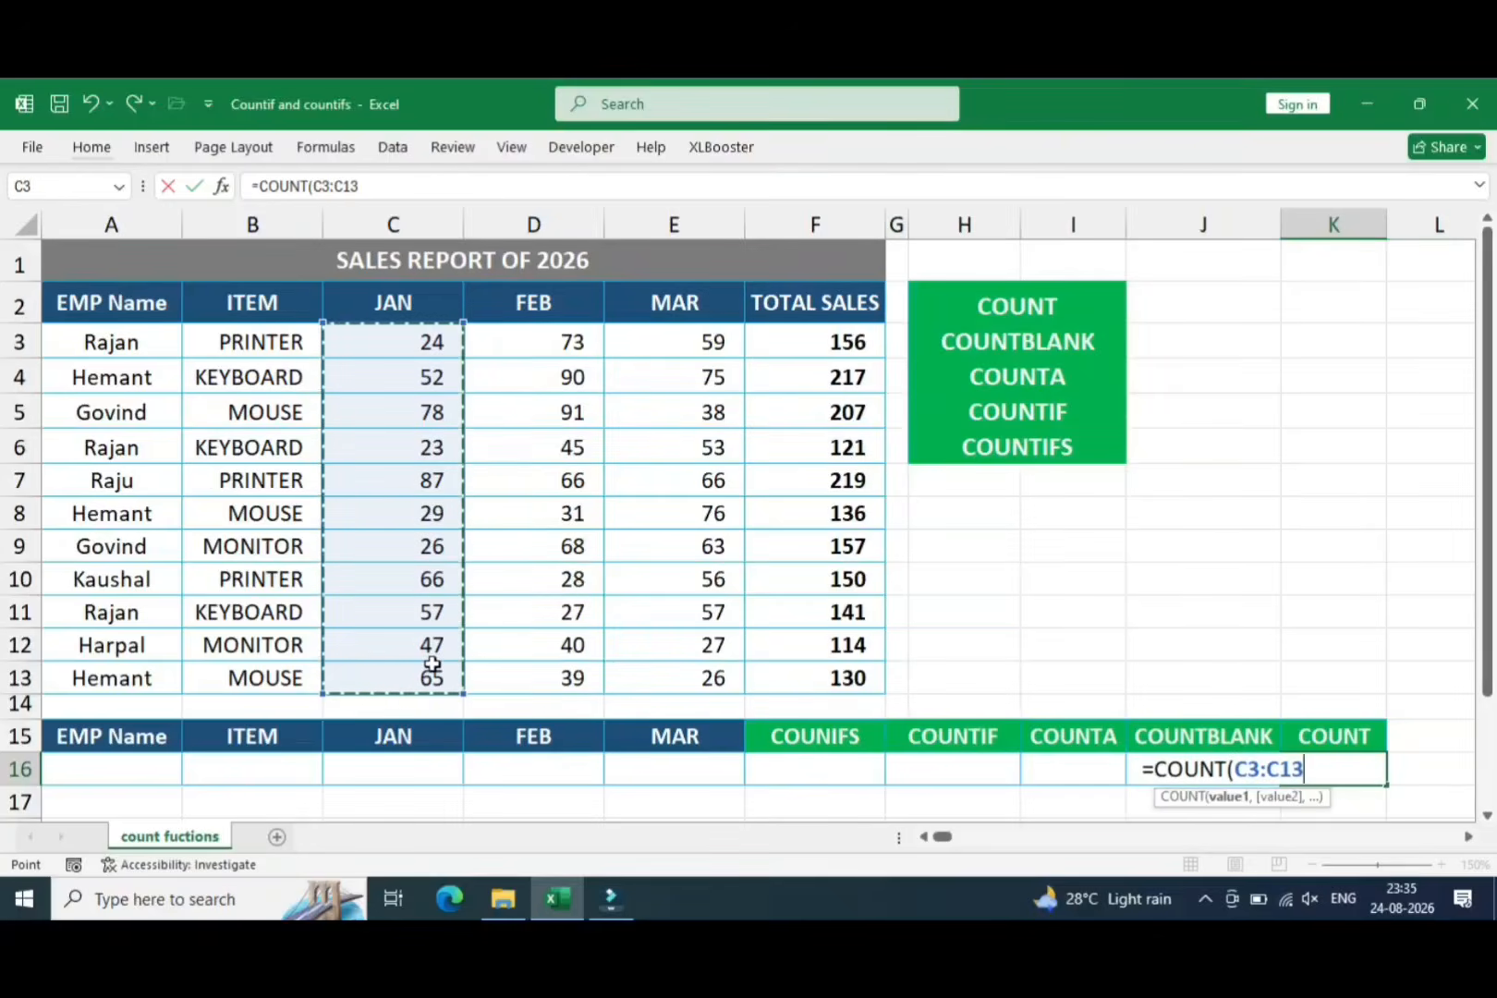
{"action": "type", "text": ")"}
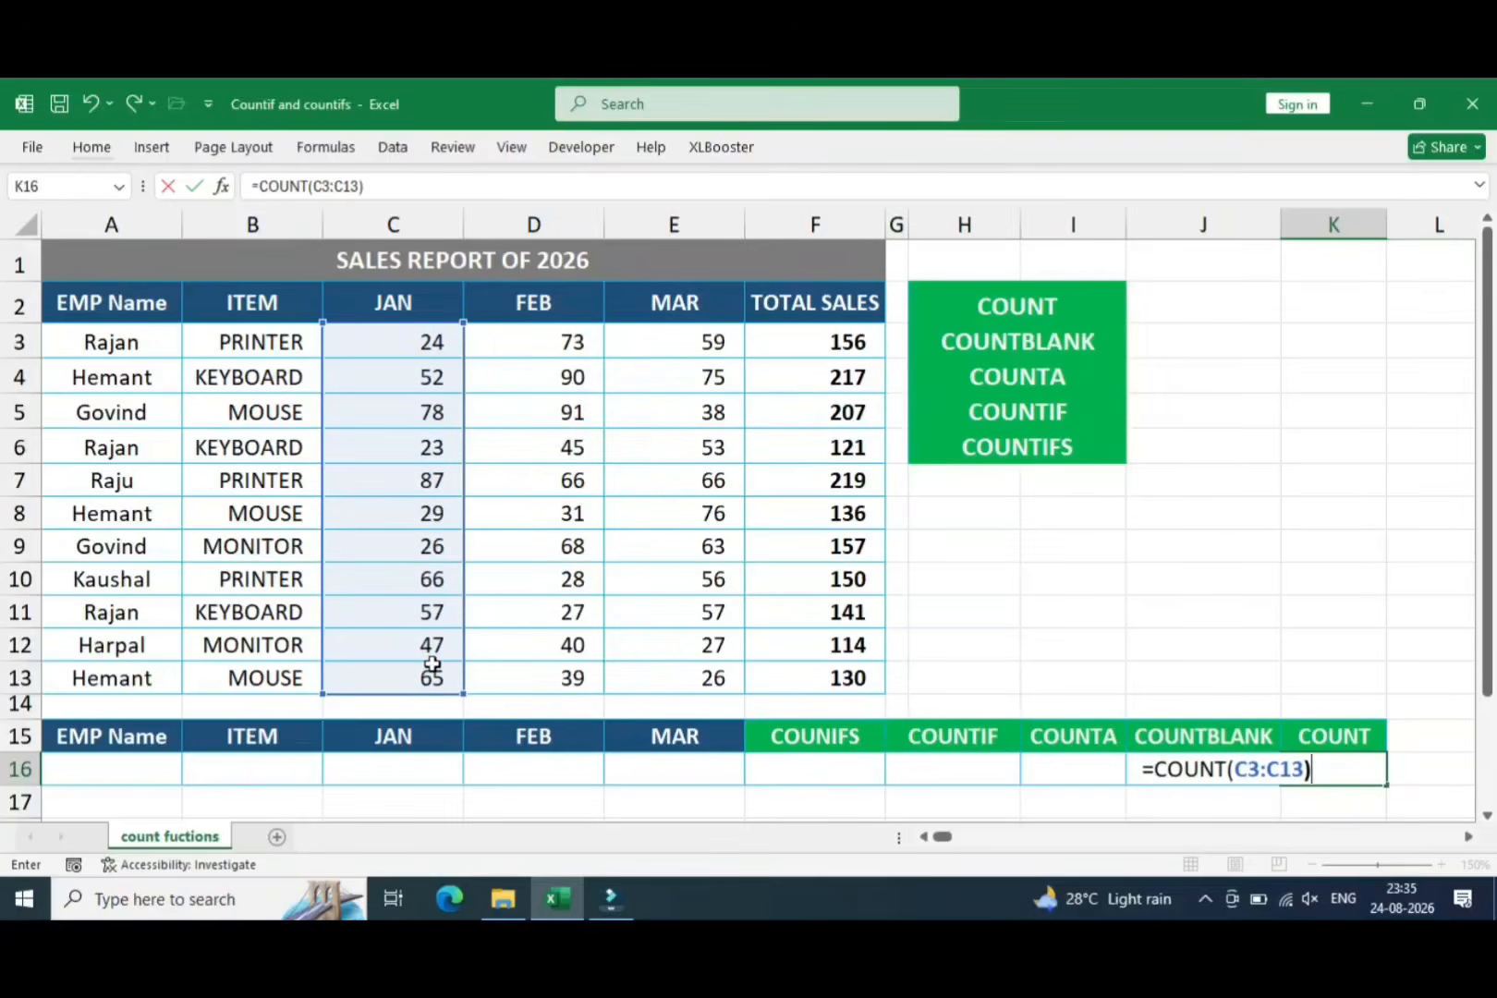
{"action": "key", "text": "Return"}
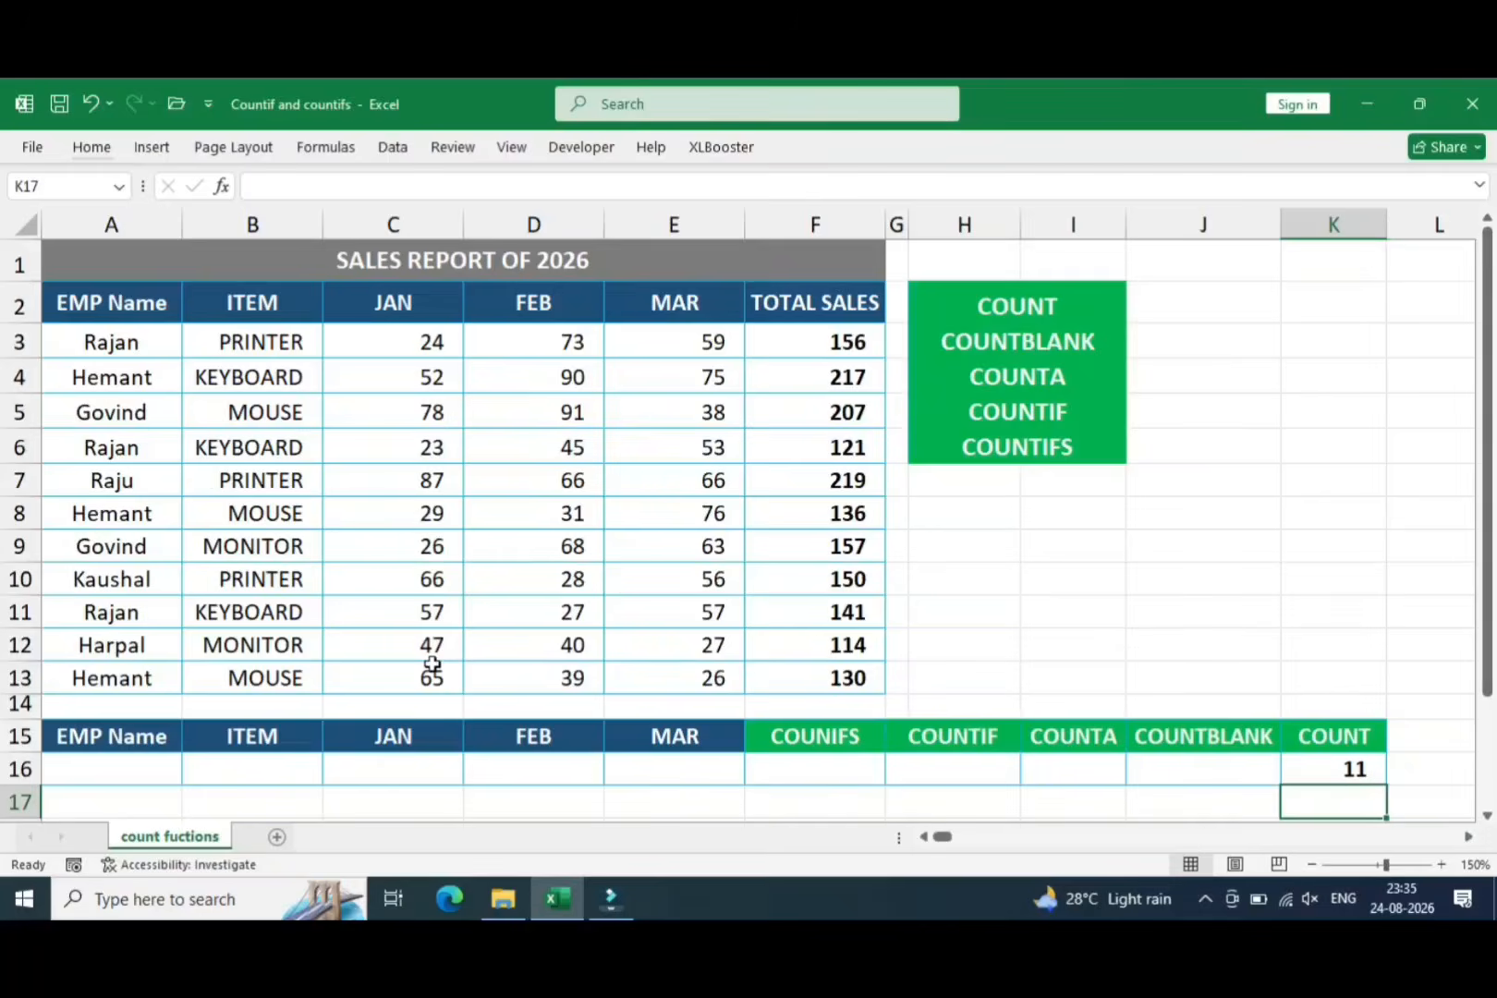
{"action": "key", "text": "Up"}
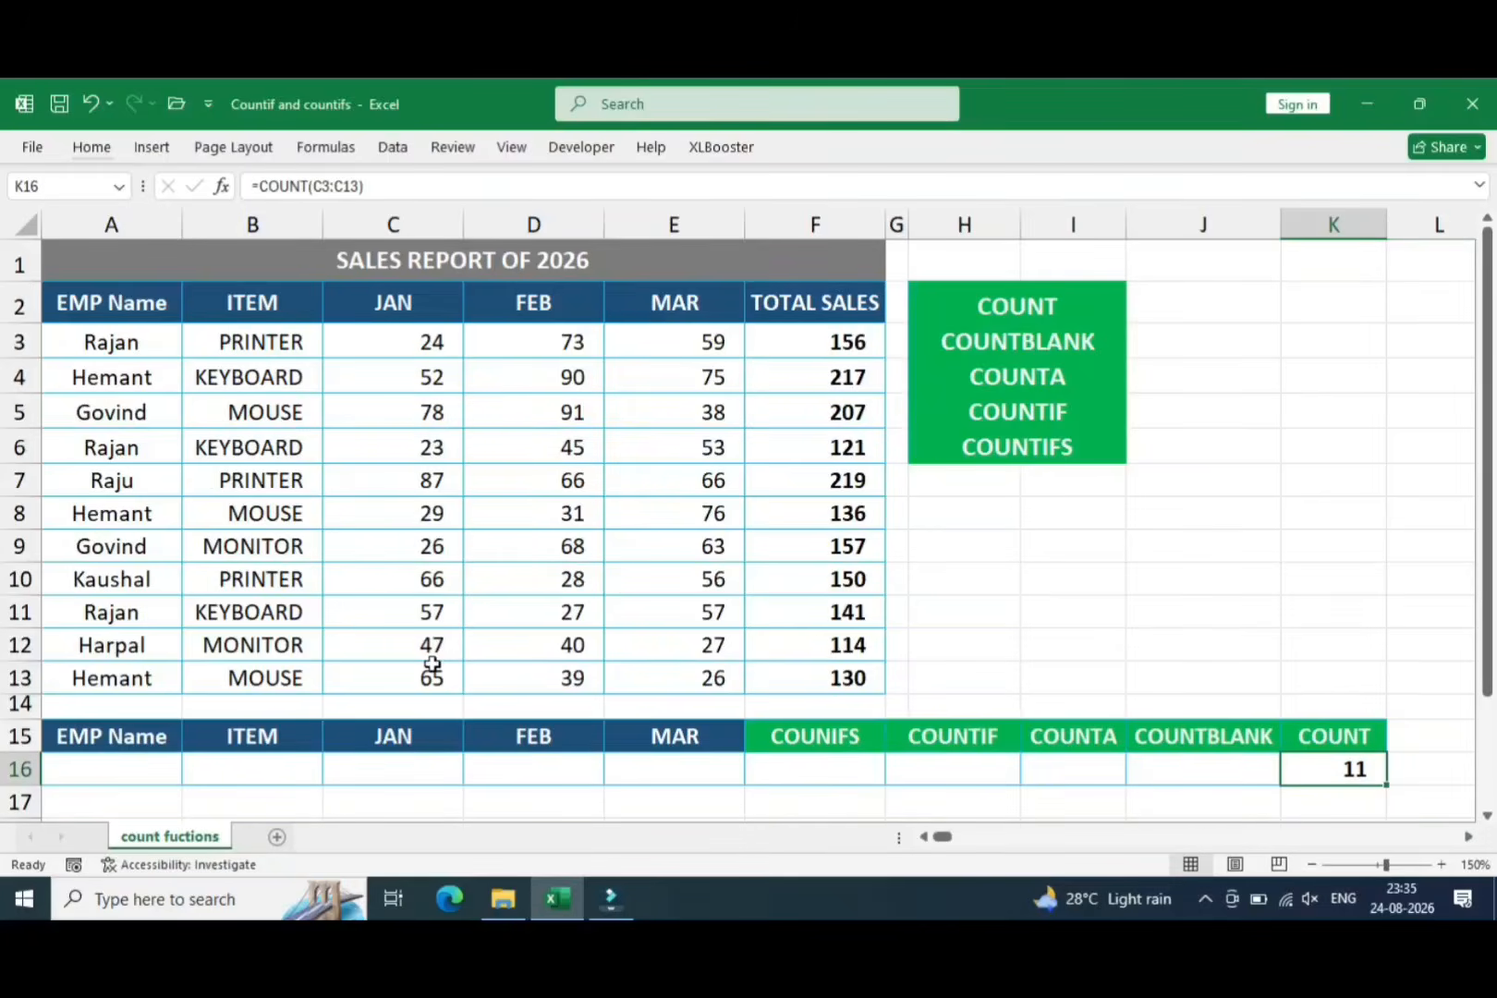
Examine the JAN sales values in column C cell by cell to check what COUNT includes
{"action": "left_click", "coordinate": [393, 343]}
{"action": "key", "text": "Down"}
{"action": "key", "text": "Down"}
{"action": "key", "text": "Down"}
{"action": "key", "text": "Down"}
{"action": "key", "text": "Down"}
{"action": "key", "text": "Down"}
{"action": "key", "text": "Down"}
{"action": "key", "text": "Down"}
{"action": "key", "text": "Down"}
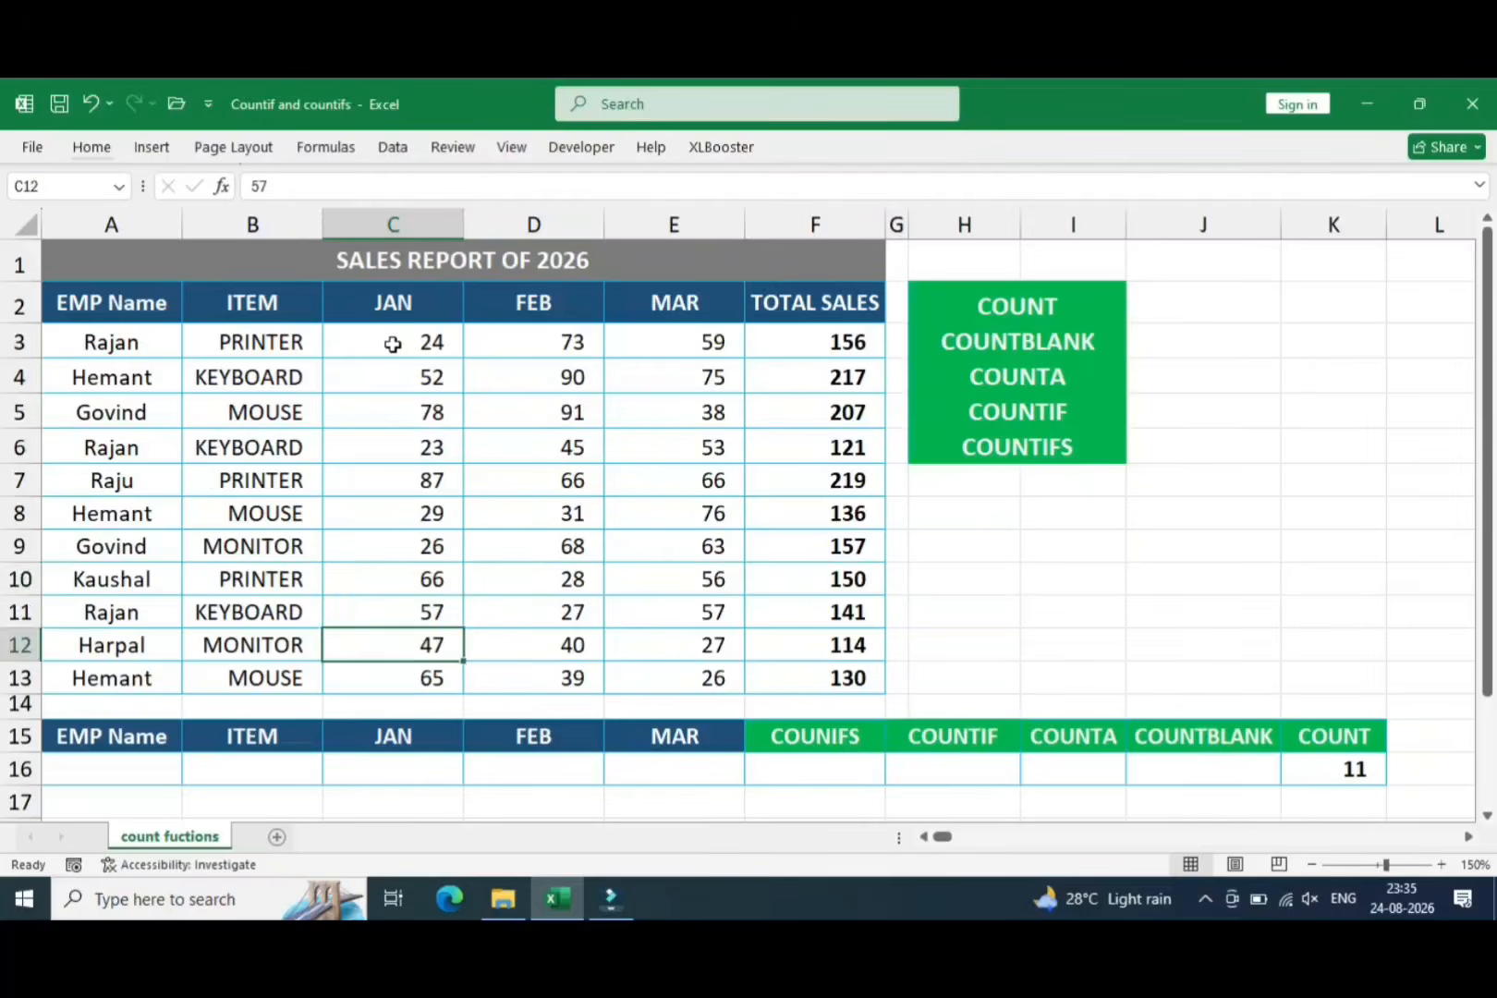
{"action": "key", "text": "Up"}
{"action": "key", "text": "Up"}
{"action": "key", "text": "Up"}
{"action": "key", "text": "Up"}
{"action": "key", "text": "Down"}
{"action": "key", "text": "Down"}
{"action": "key", "text": "Up"}
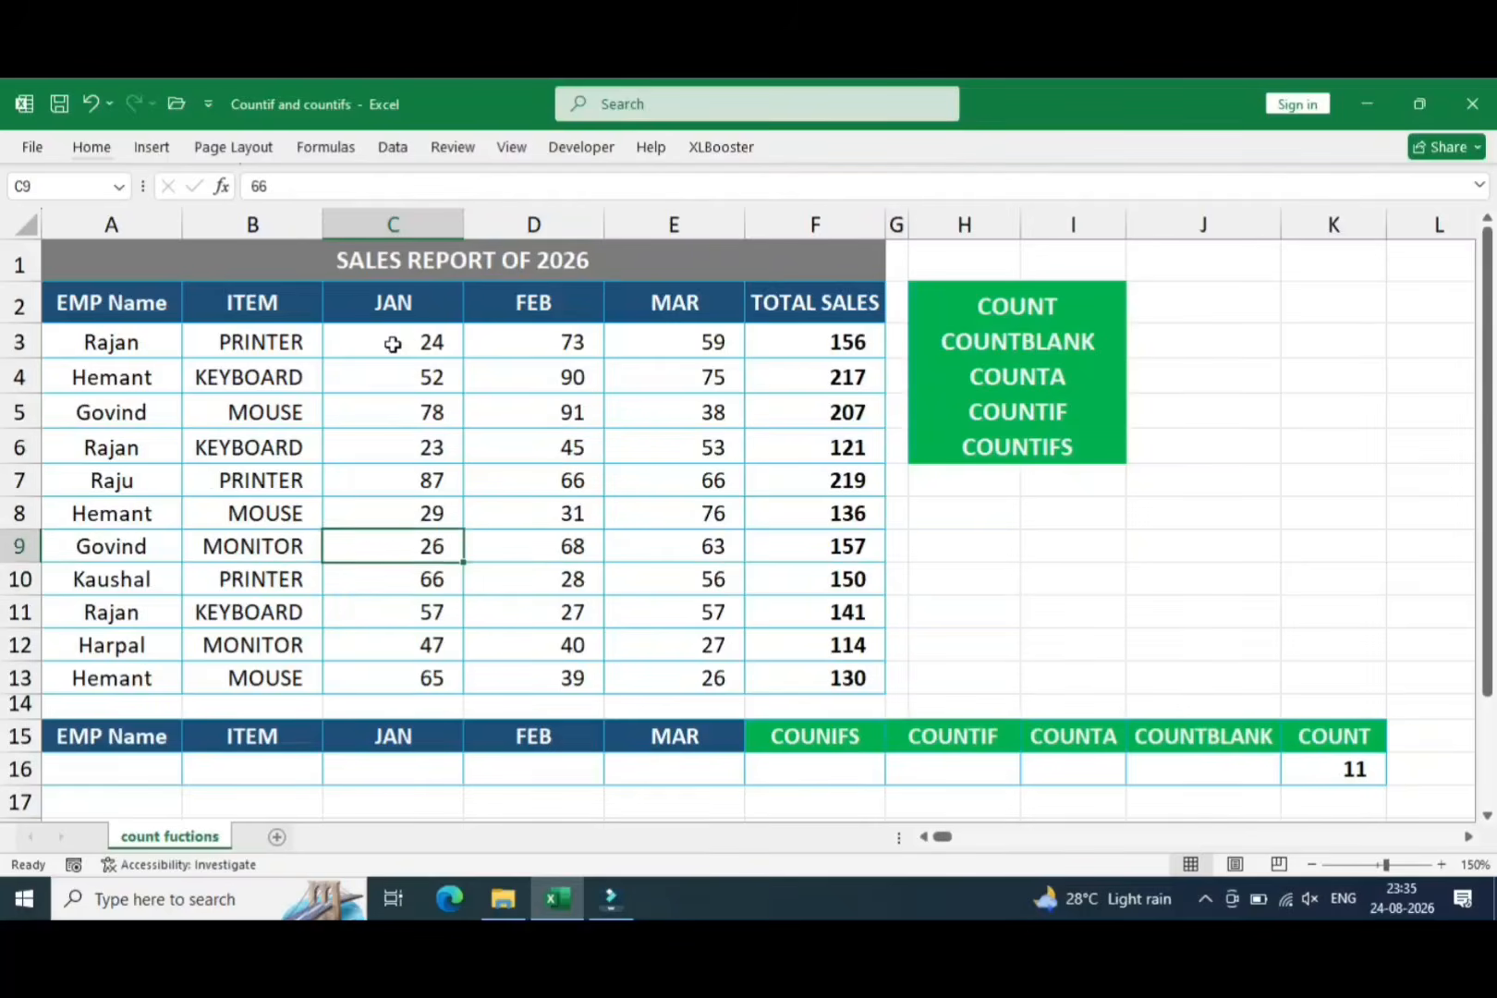
Clear the JAN values in cells C7 and C9 to test the COUNT formula with blank cells
{"action": "key", "text": "Up"}
{"action": "key", "text": "Up"}
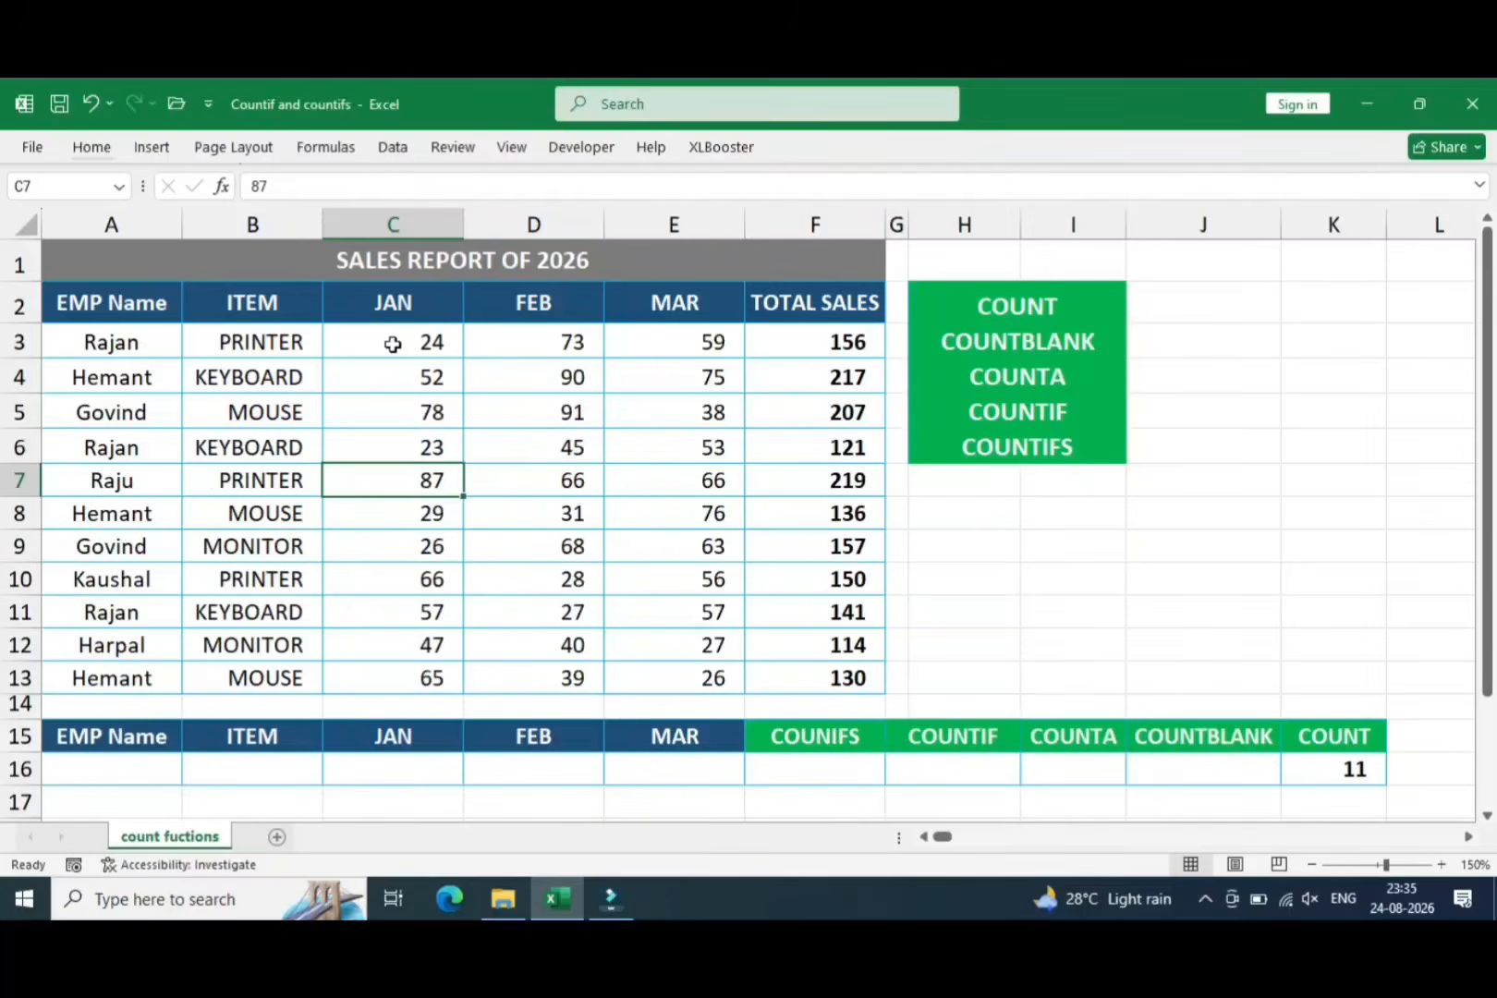
{"action": "key", "text": "Delete"}
{"action": "key", "text": "Down"}
{"action": "key", "text": "Down"}
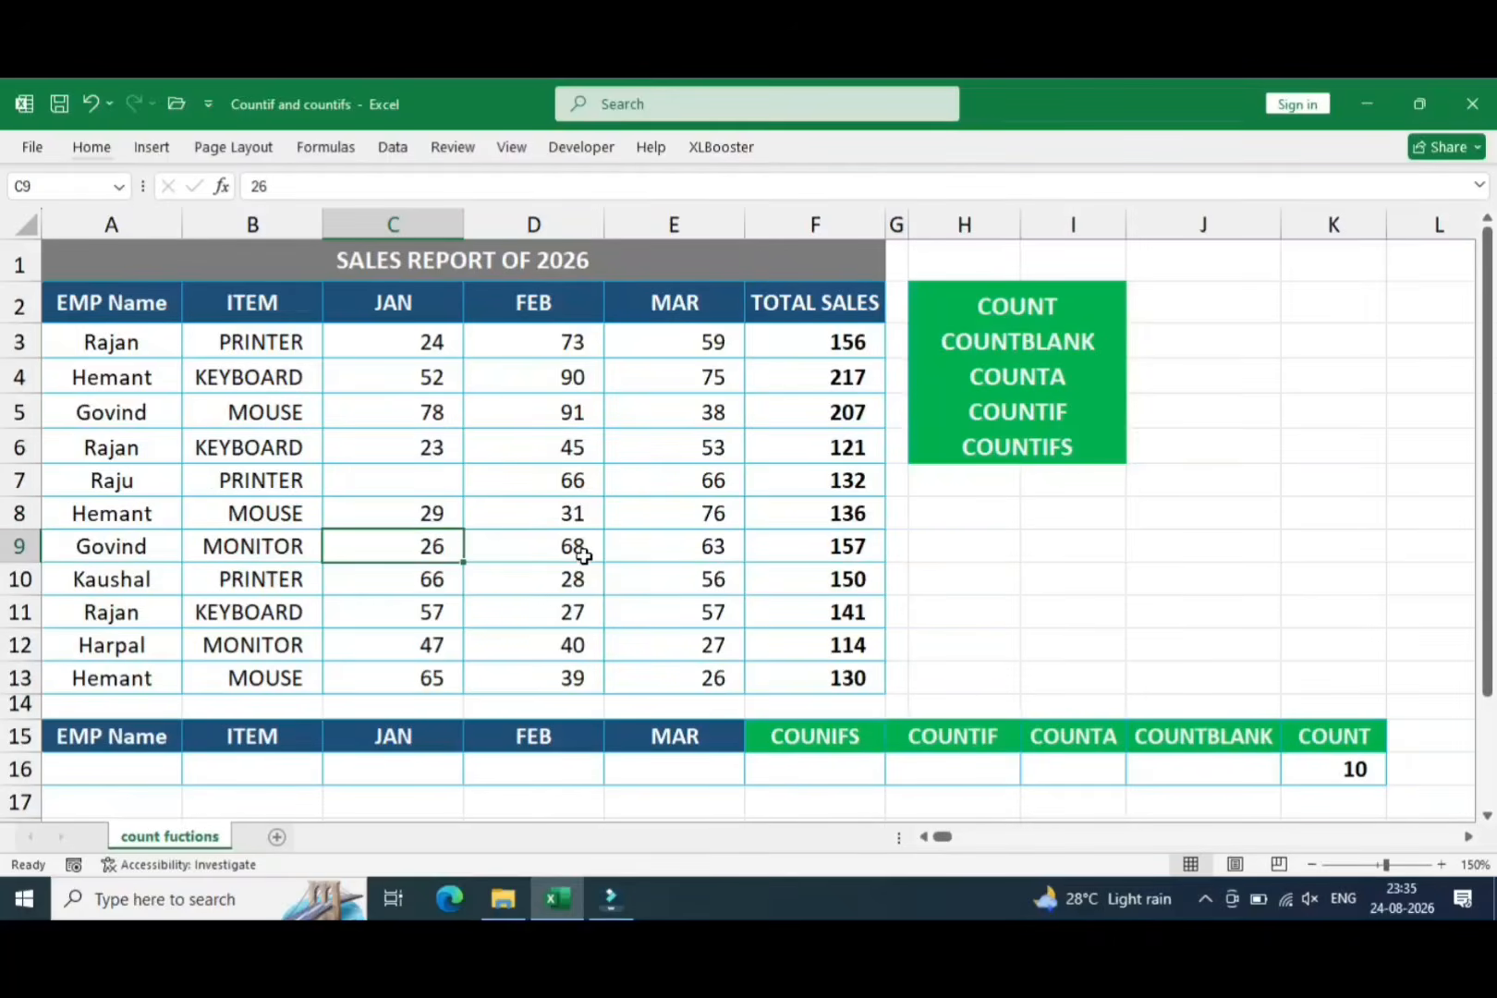
{"action": "key", "text": "Delete"}
{"action": "key", "text": "Up"}
{"action": "key", "text": "Up"}
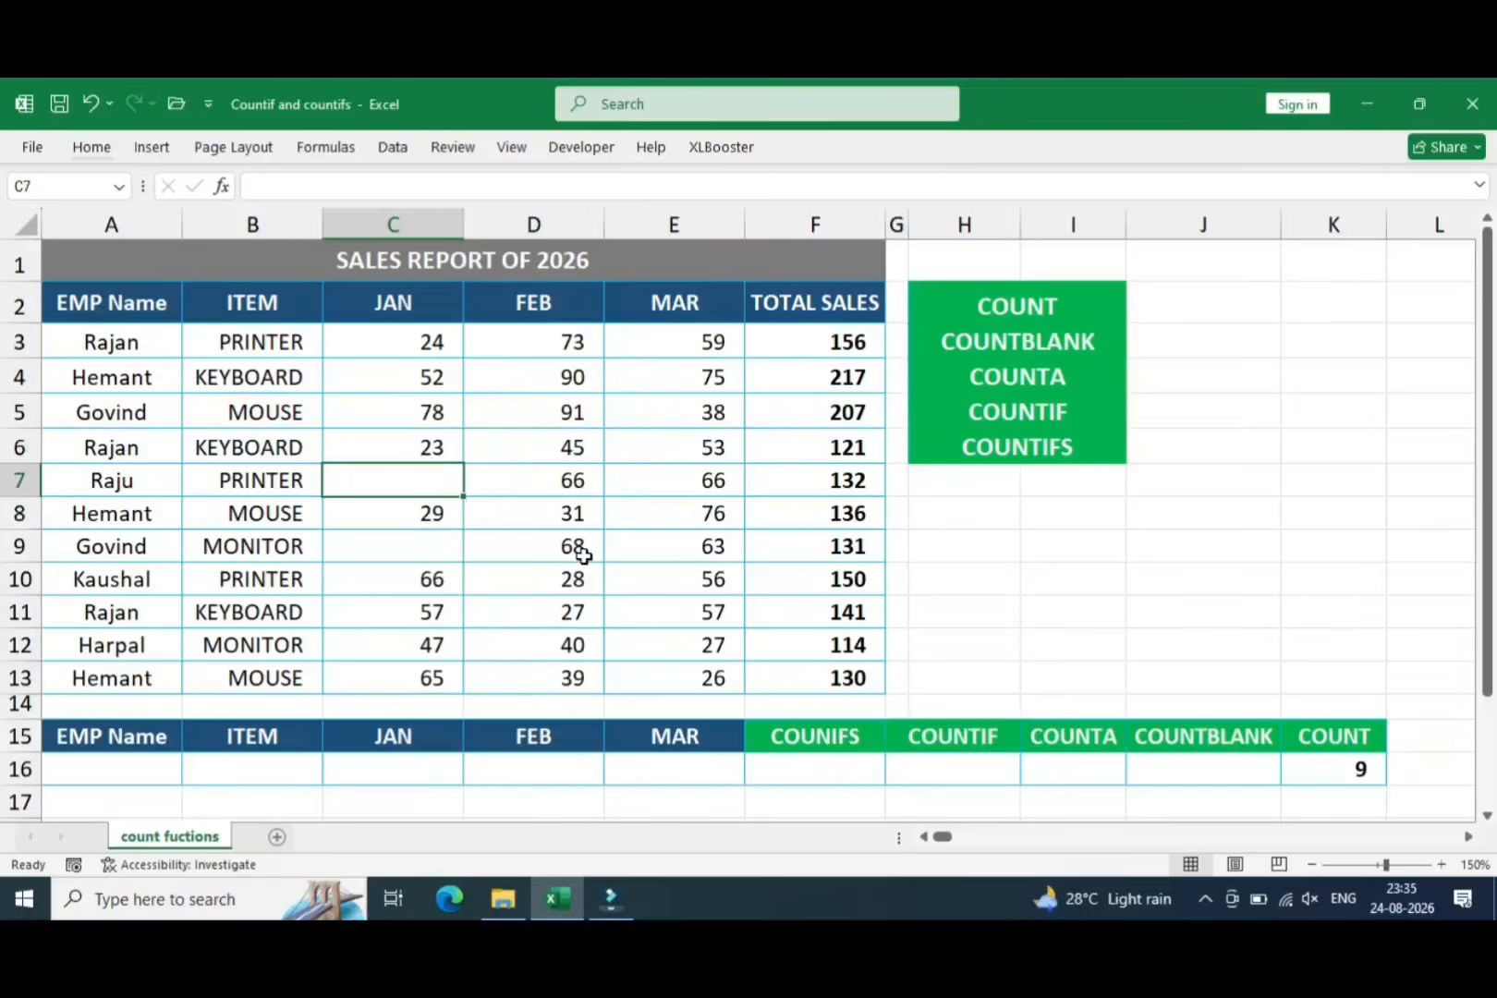
Undo the clearing of the two JAN values in C7 and C9
{"action": "key", "text": "Down"}
{"action": "key", "text": "ctrl+z"}
{"action": "key", "text": "ctrl+z"}
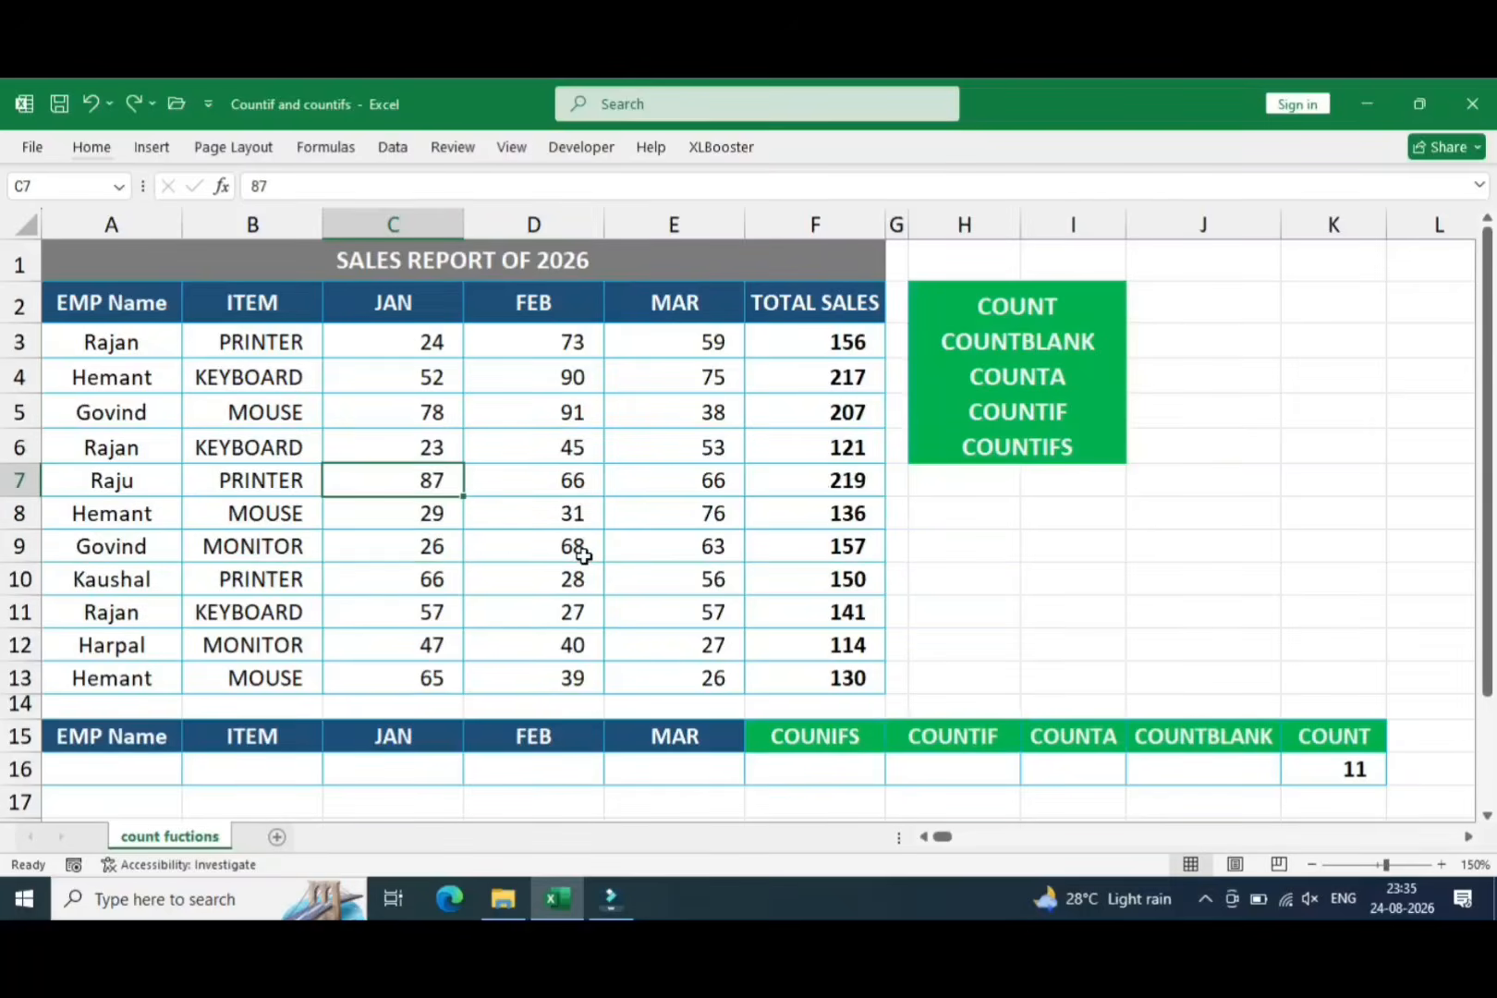
{"action": "key", "text": "Down"}
{"action": "key", "text": "Down"}
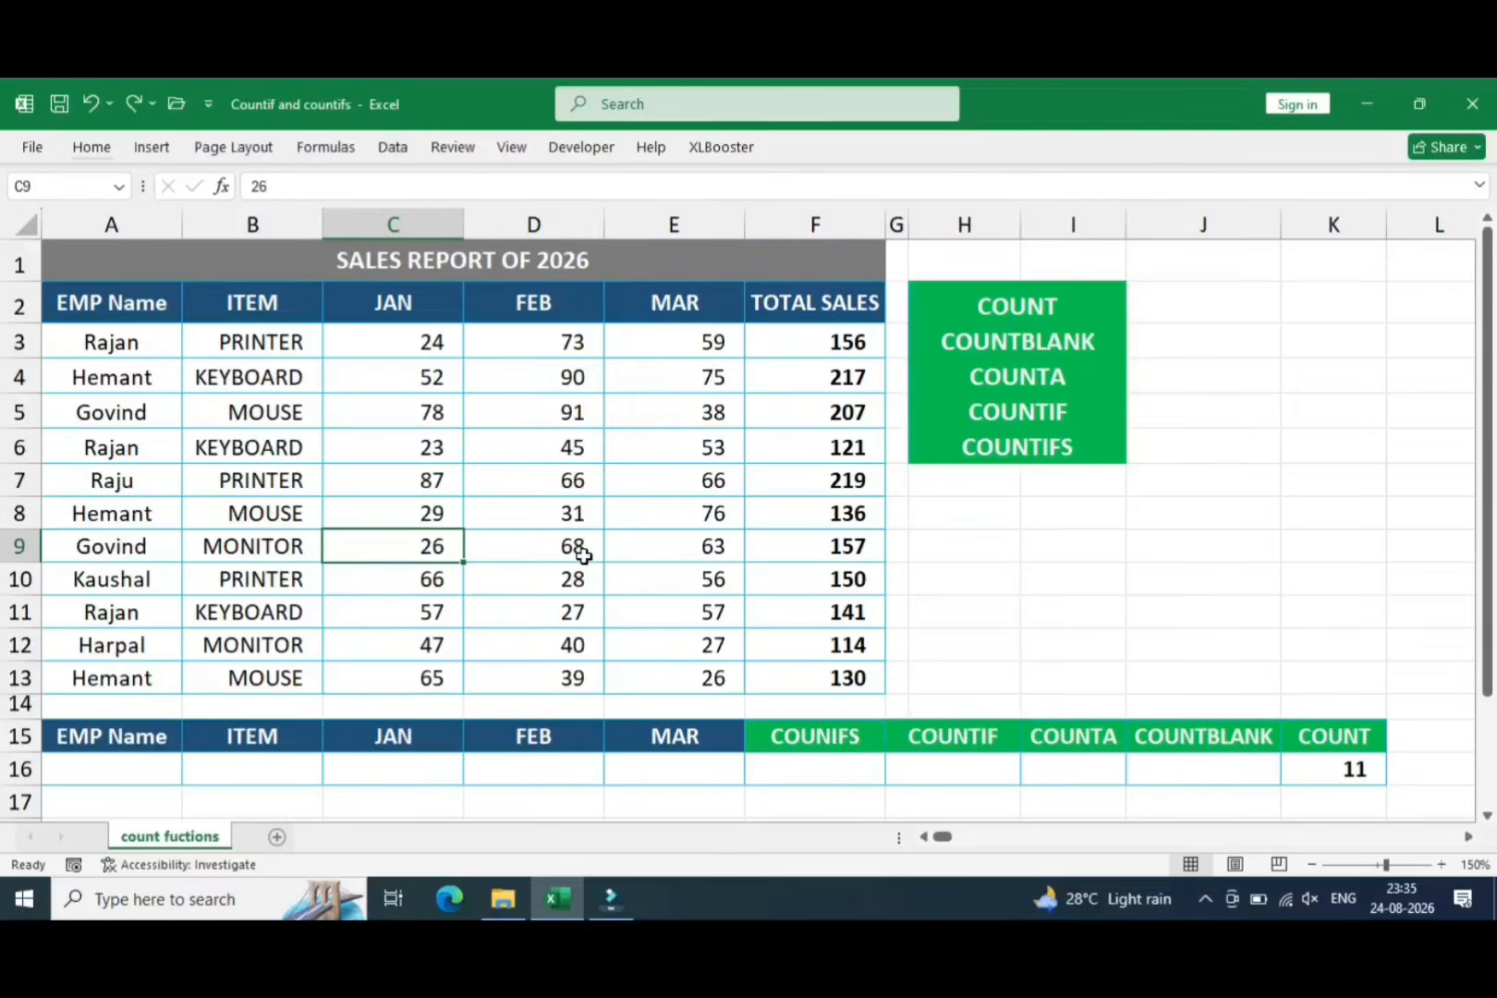
Replace the formula in K16 with =COUNT(B3:B13) to apply COUNT to the ITEM text column
{"action": "left_click", "coordinate": [1356, 769]}
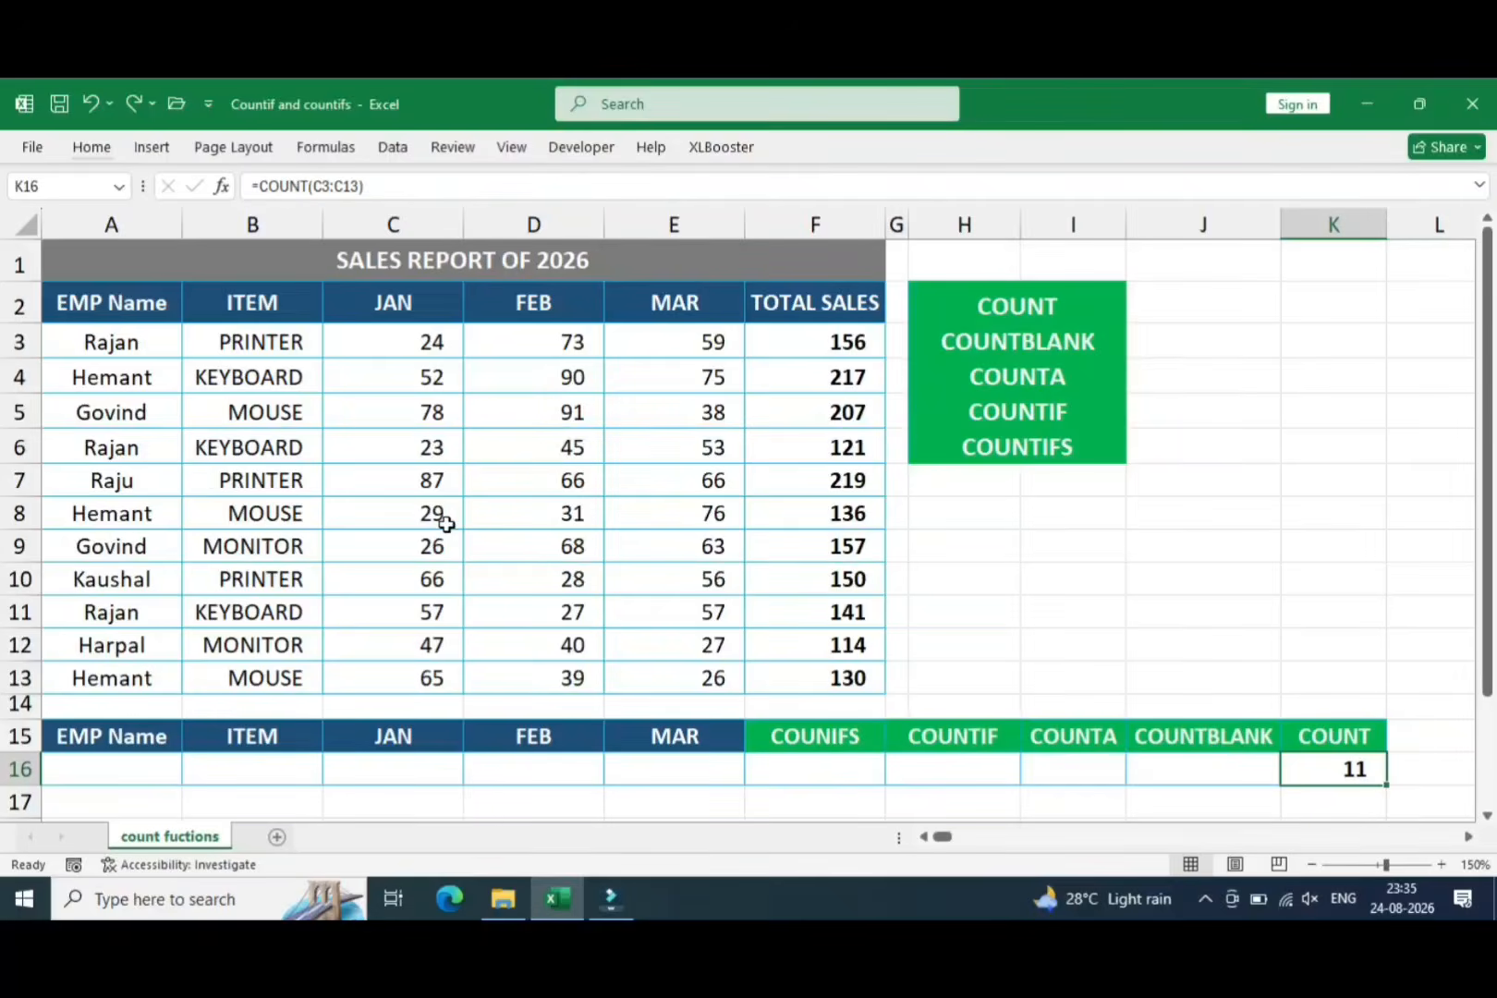
{"action": "key", "text": "F2"}
{"action": "key", "text": "Escape"}
{"action": "type", "text": "=coun"}
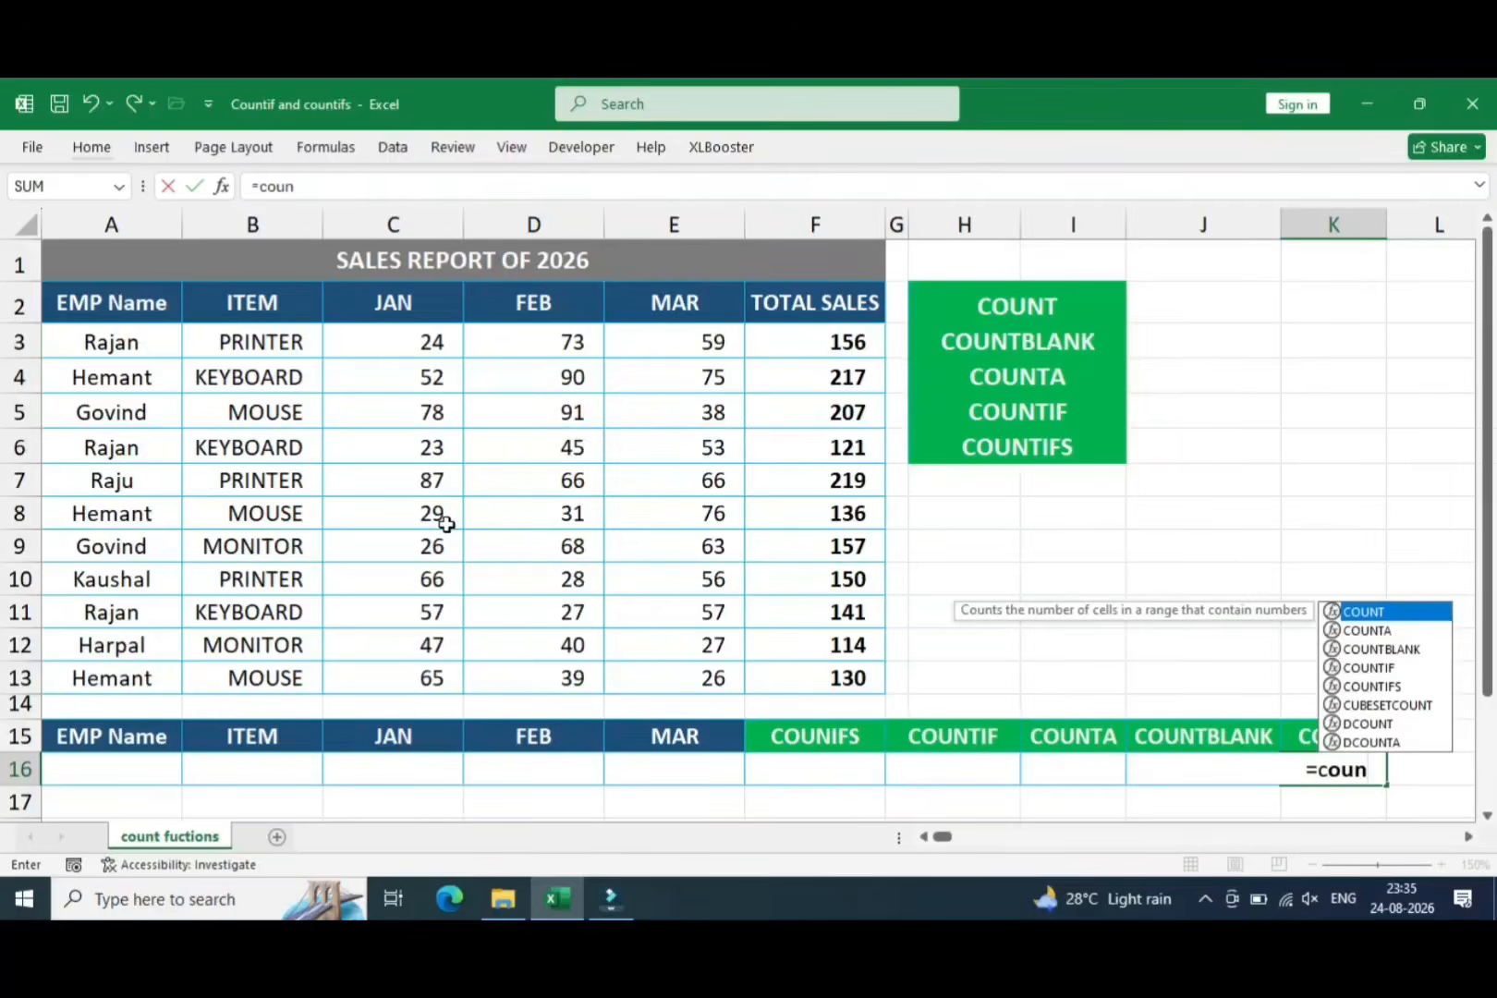
{"action": "key", "text": "Tab"}
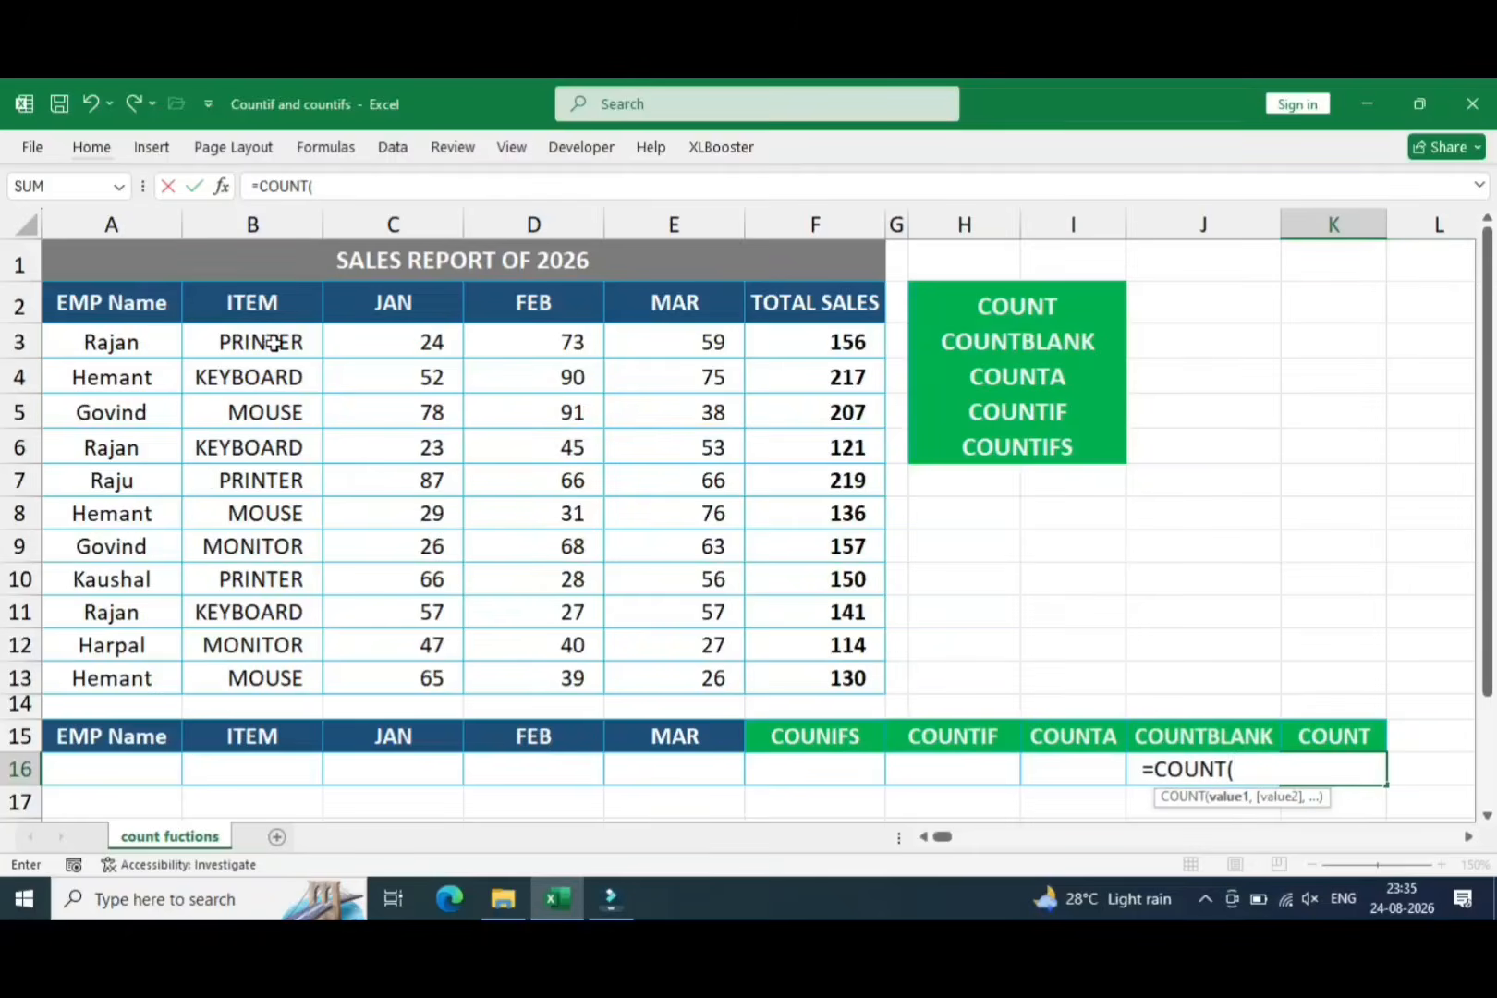
{"action": "left_click_drag", "start_coordinate": [274, 342], "coordinate": [285, 663]}
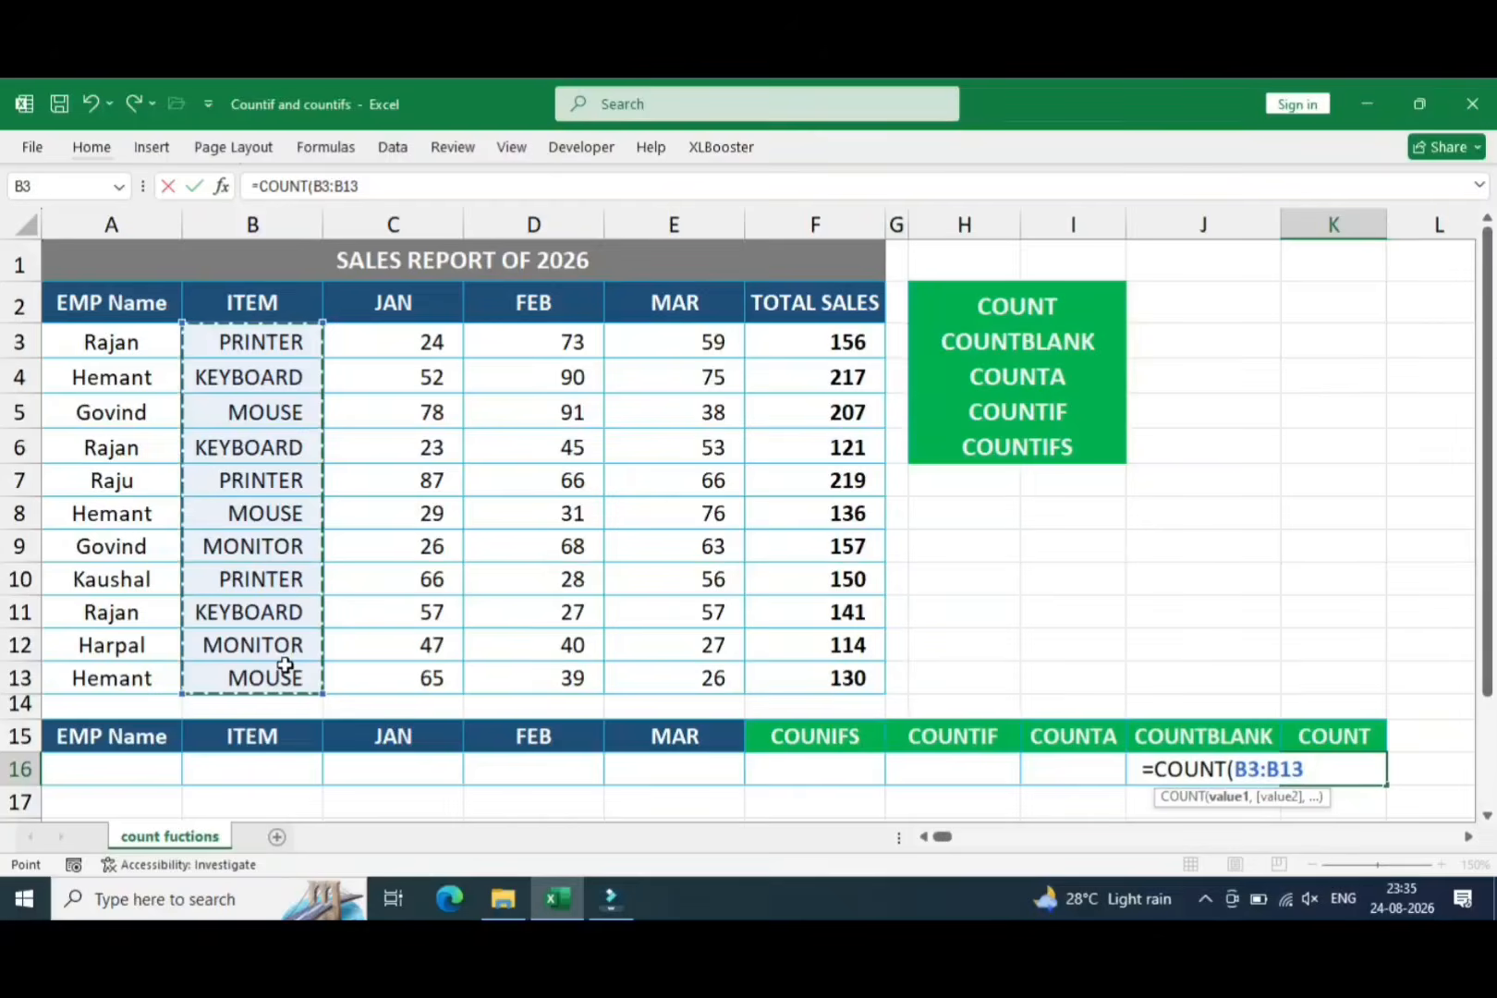
{"action": "type", "text": ")"}
{"action": "key", "text": "Return"}
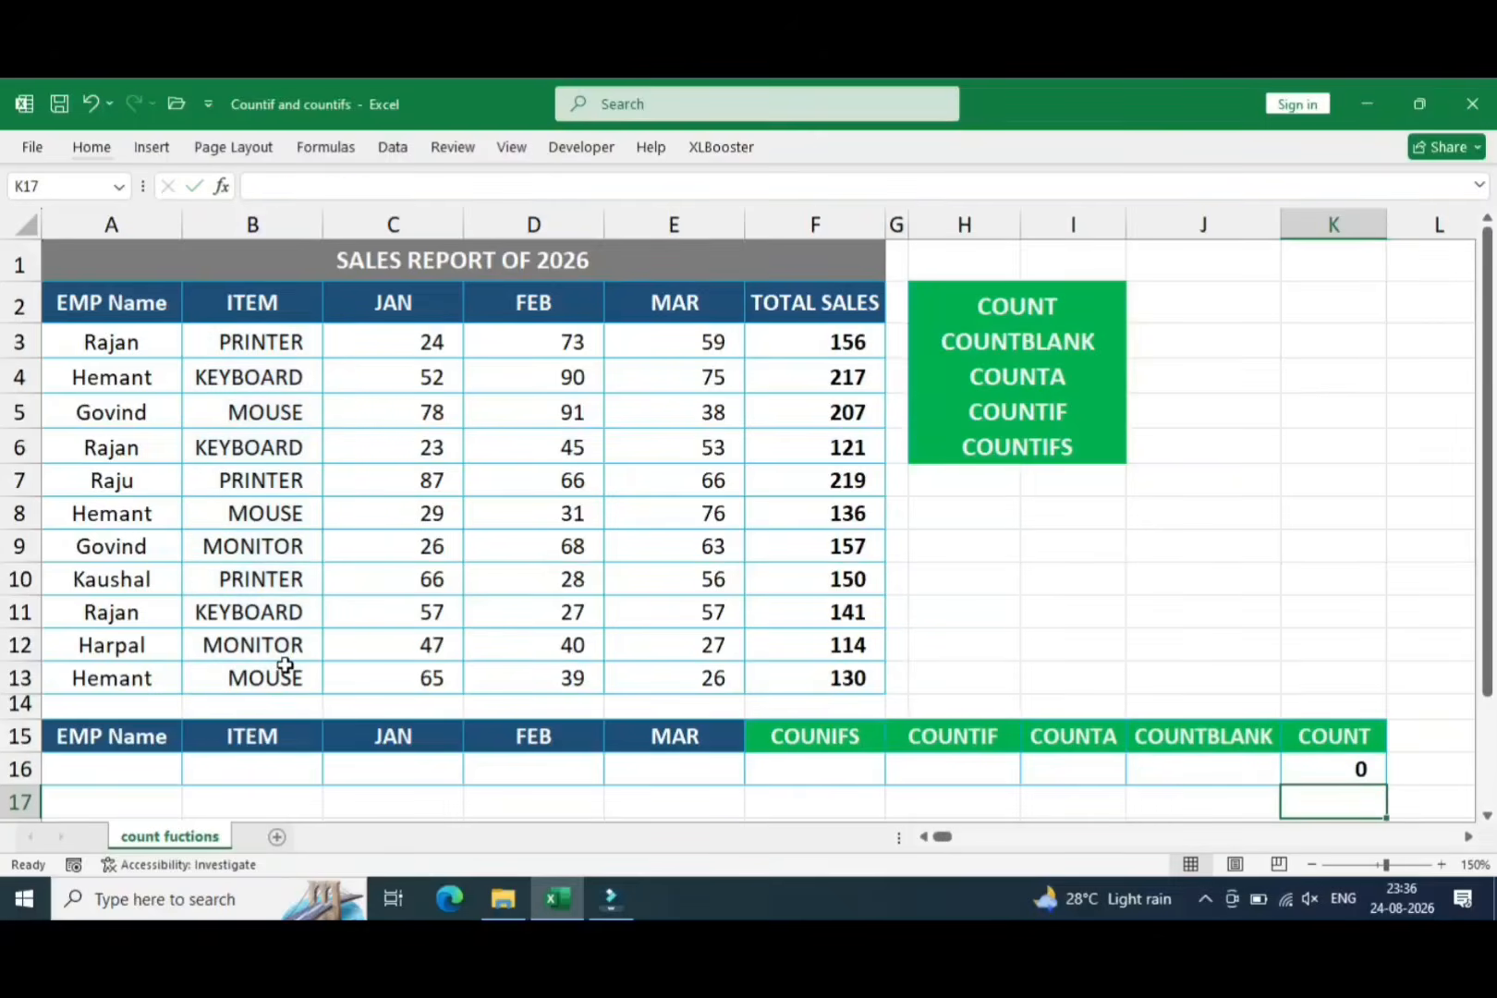
{"action": "key", "text": "Up"}
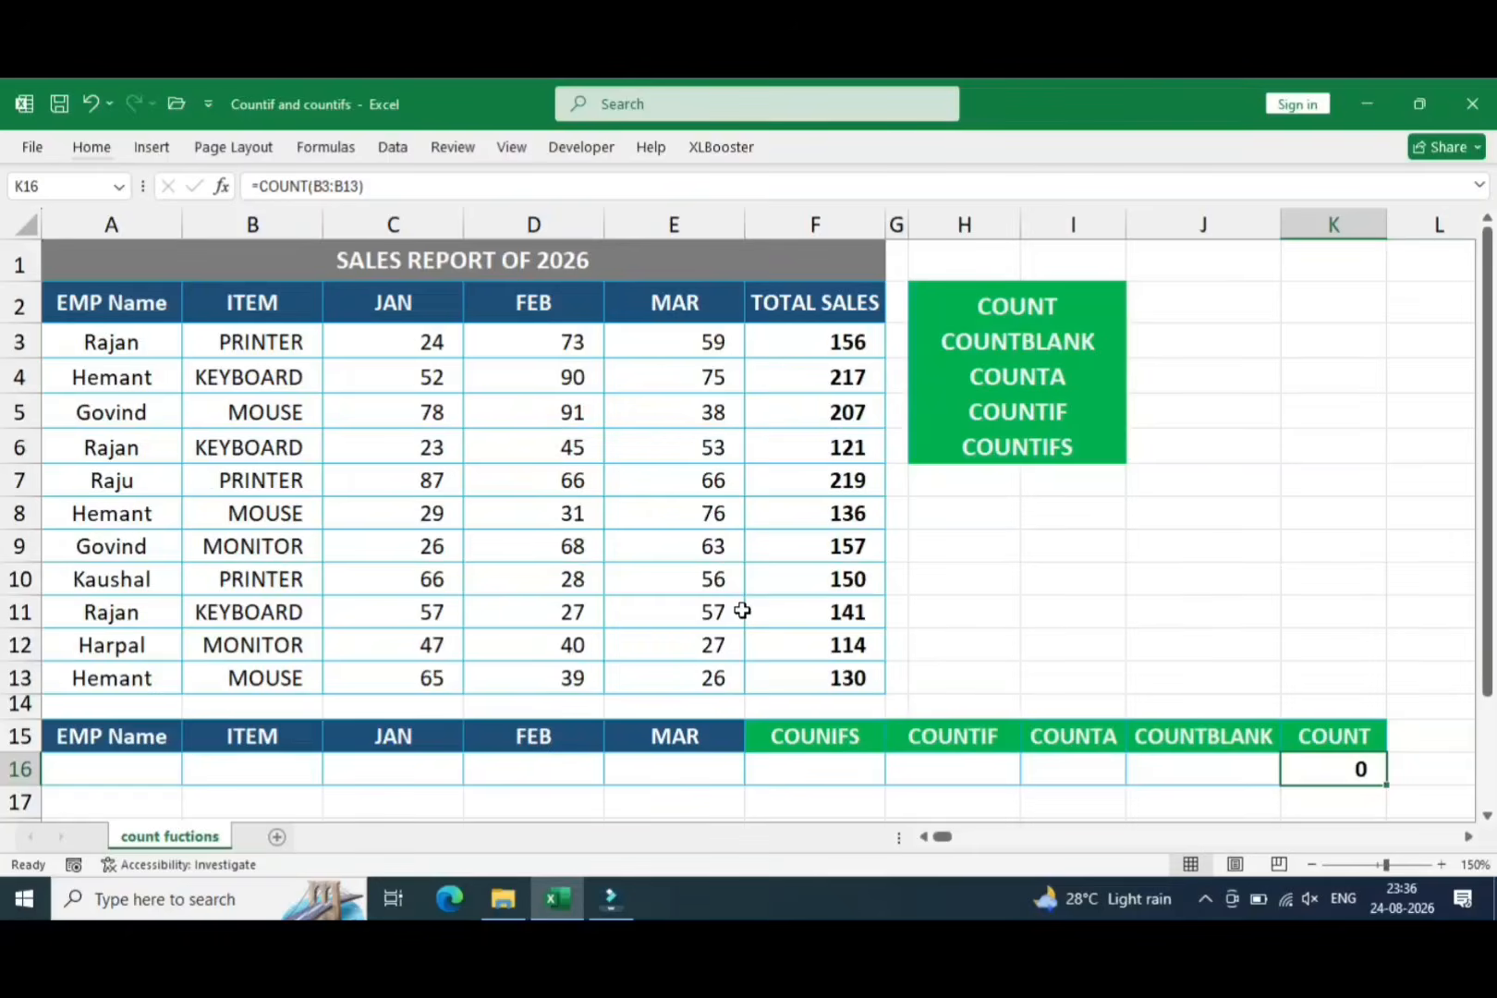
Enter =COUNTBLANK(A3:F13) in cell J16 to count the empty cells in the sales table
{"action": "left_click", "coordinate": [1199, 737]}
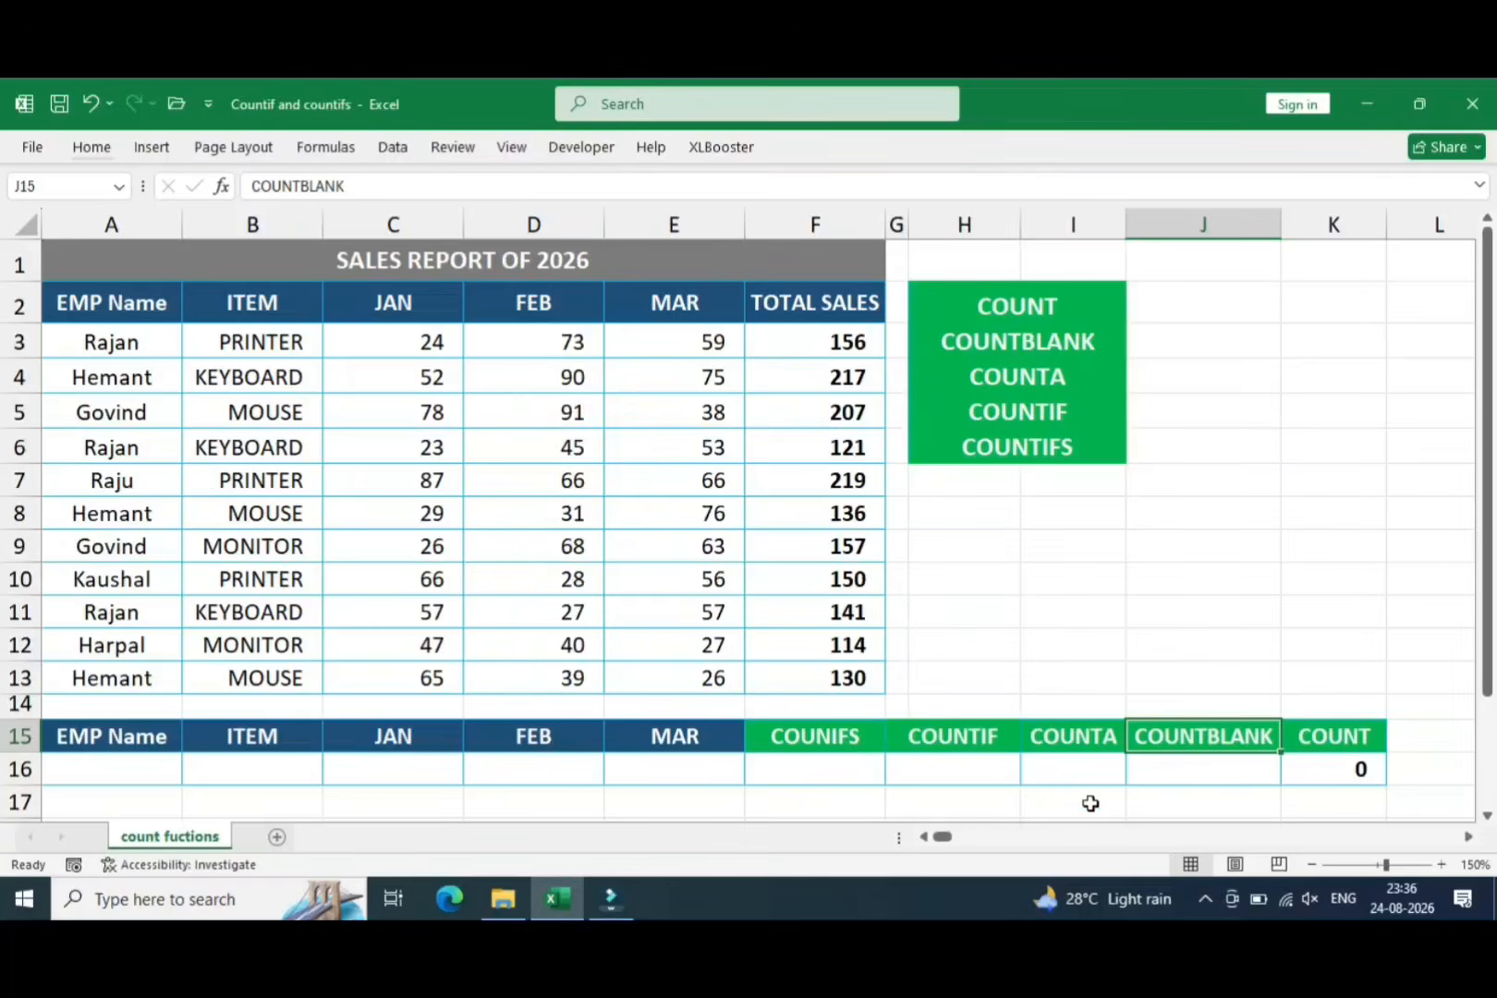
{"action": "left_click", "coordinate": [1205, 781]}
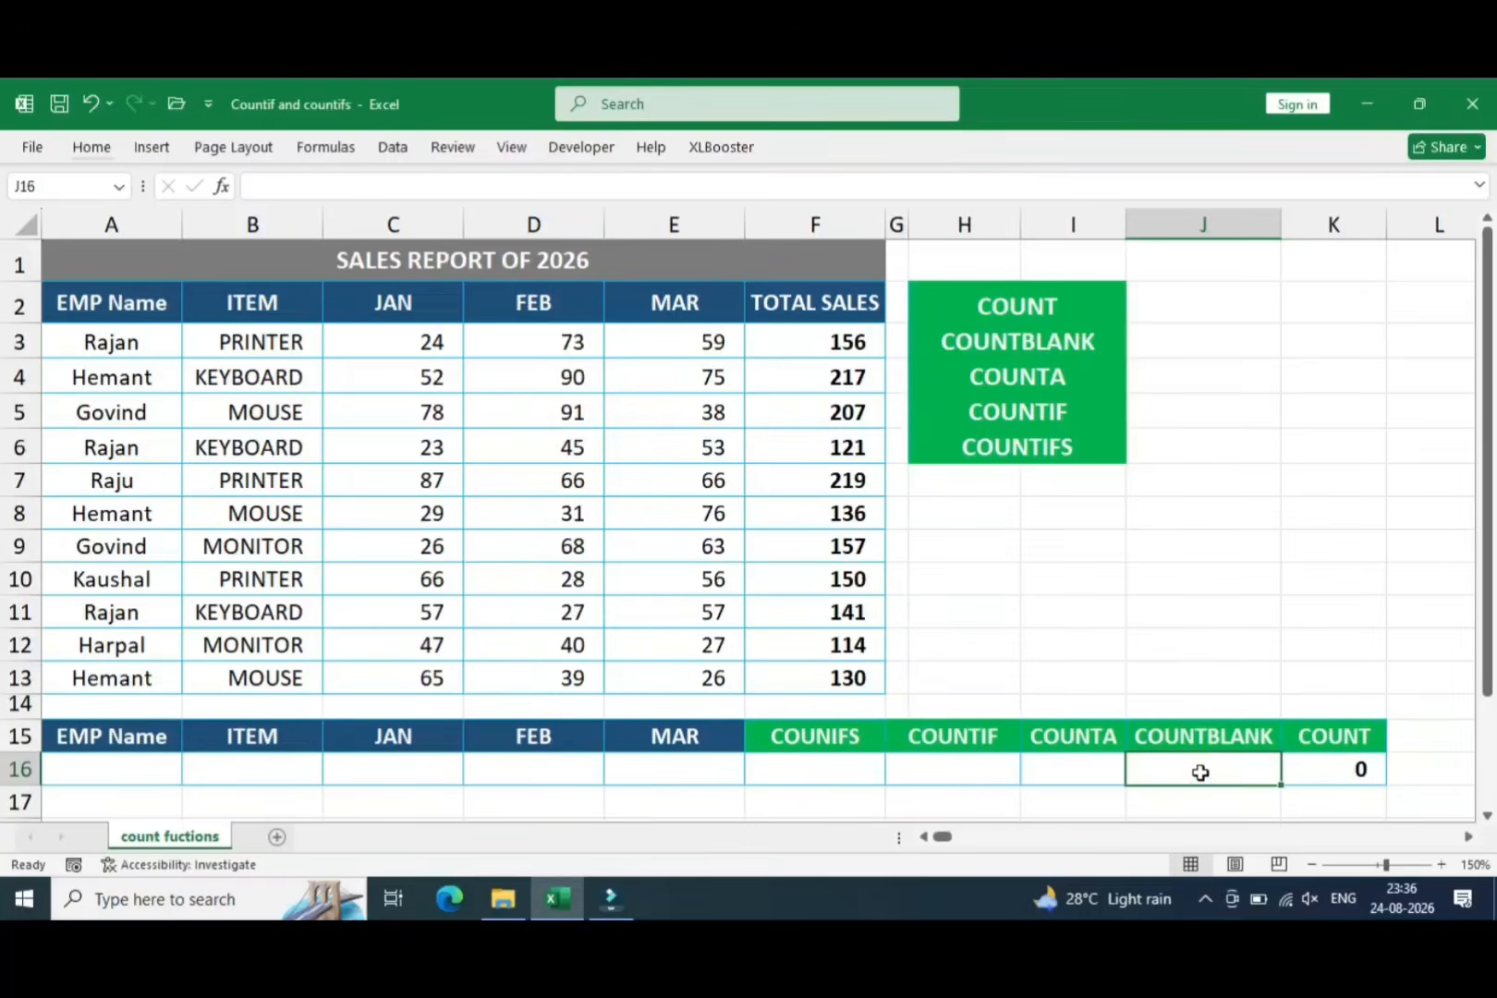
{"action": "type", "text": "=countb"}
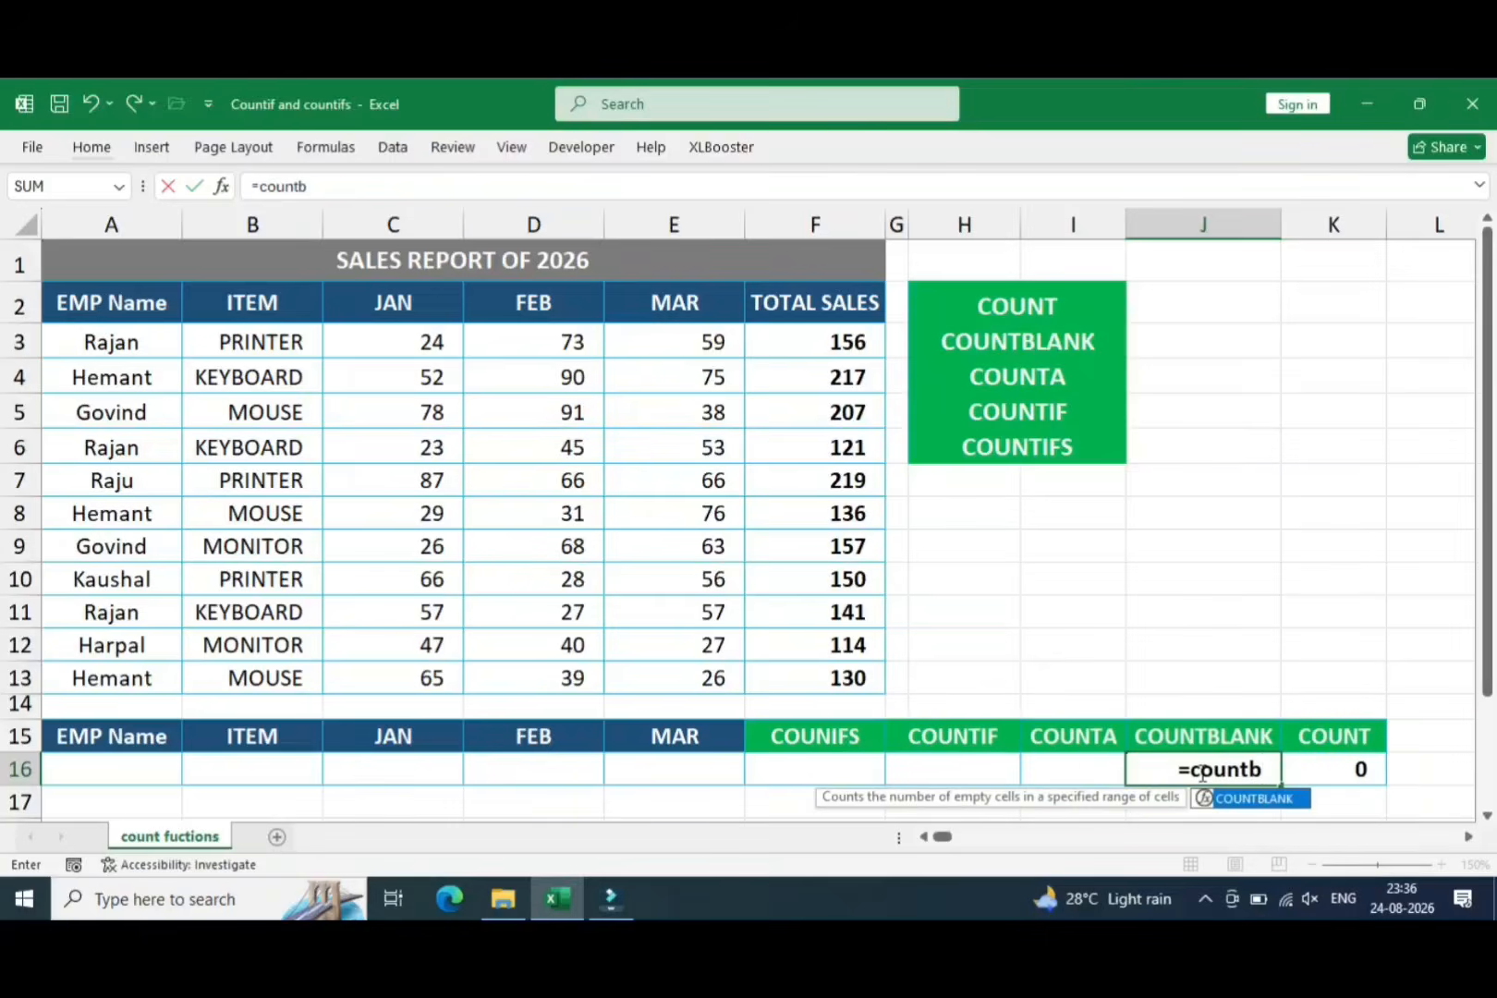
{"action": "key", "text": "Tab"}
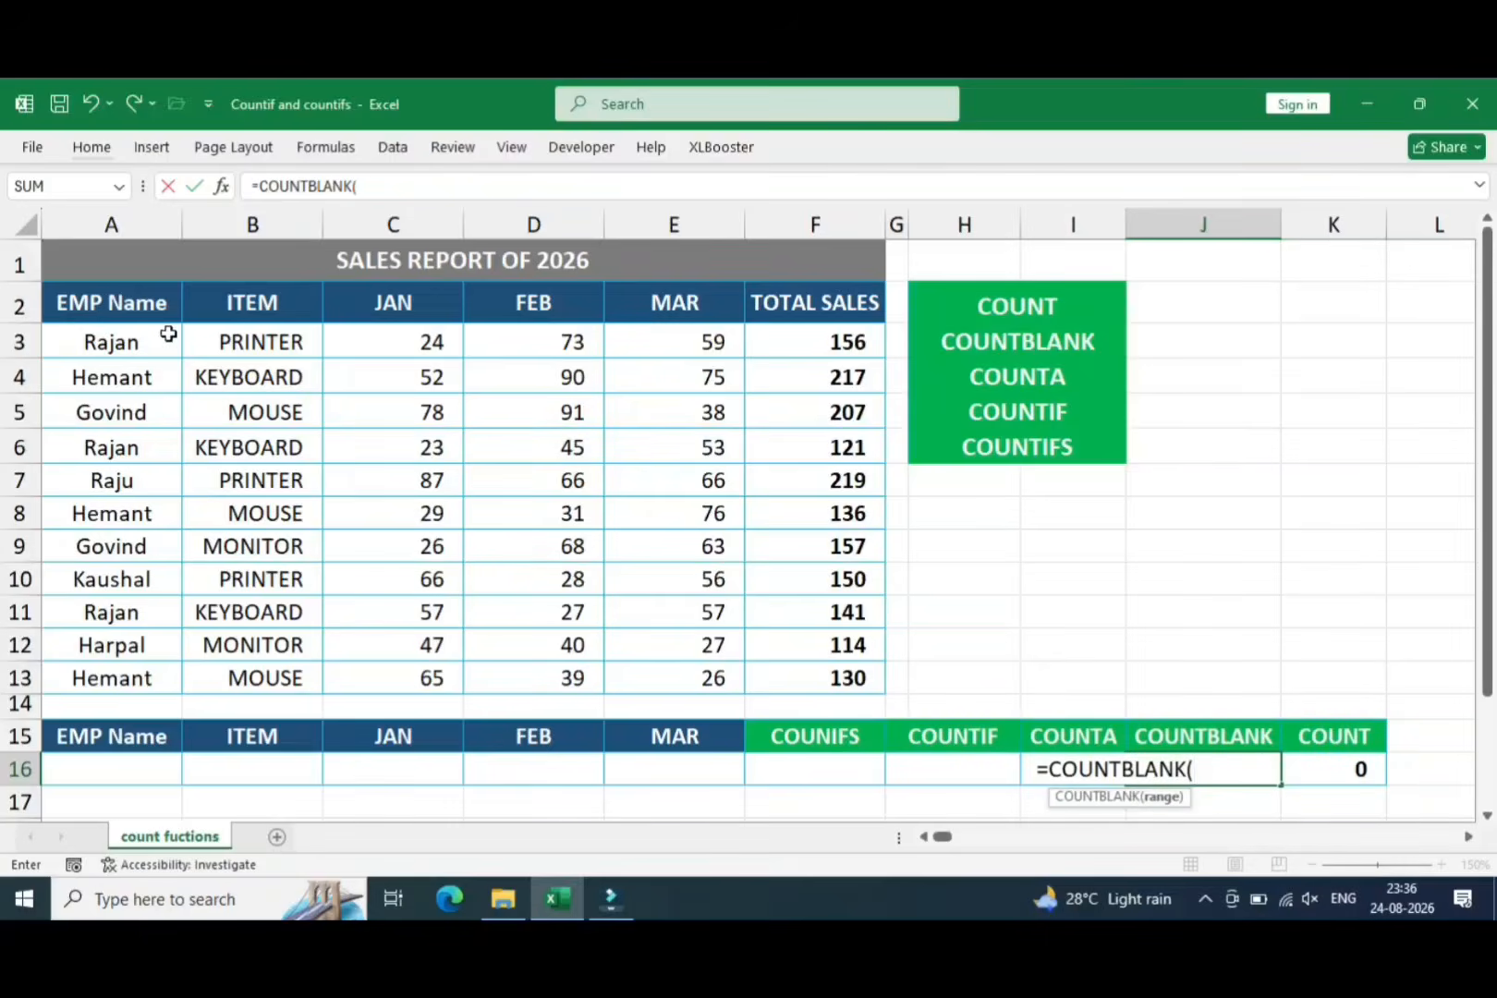
{"action": "left_click_drag", "start_coordinate": [168, 333], "coordinate": [813, 678]}
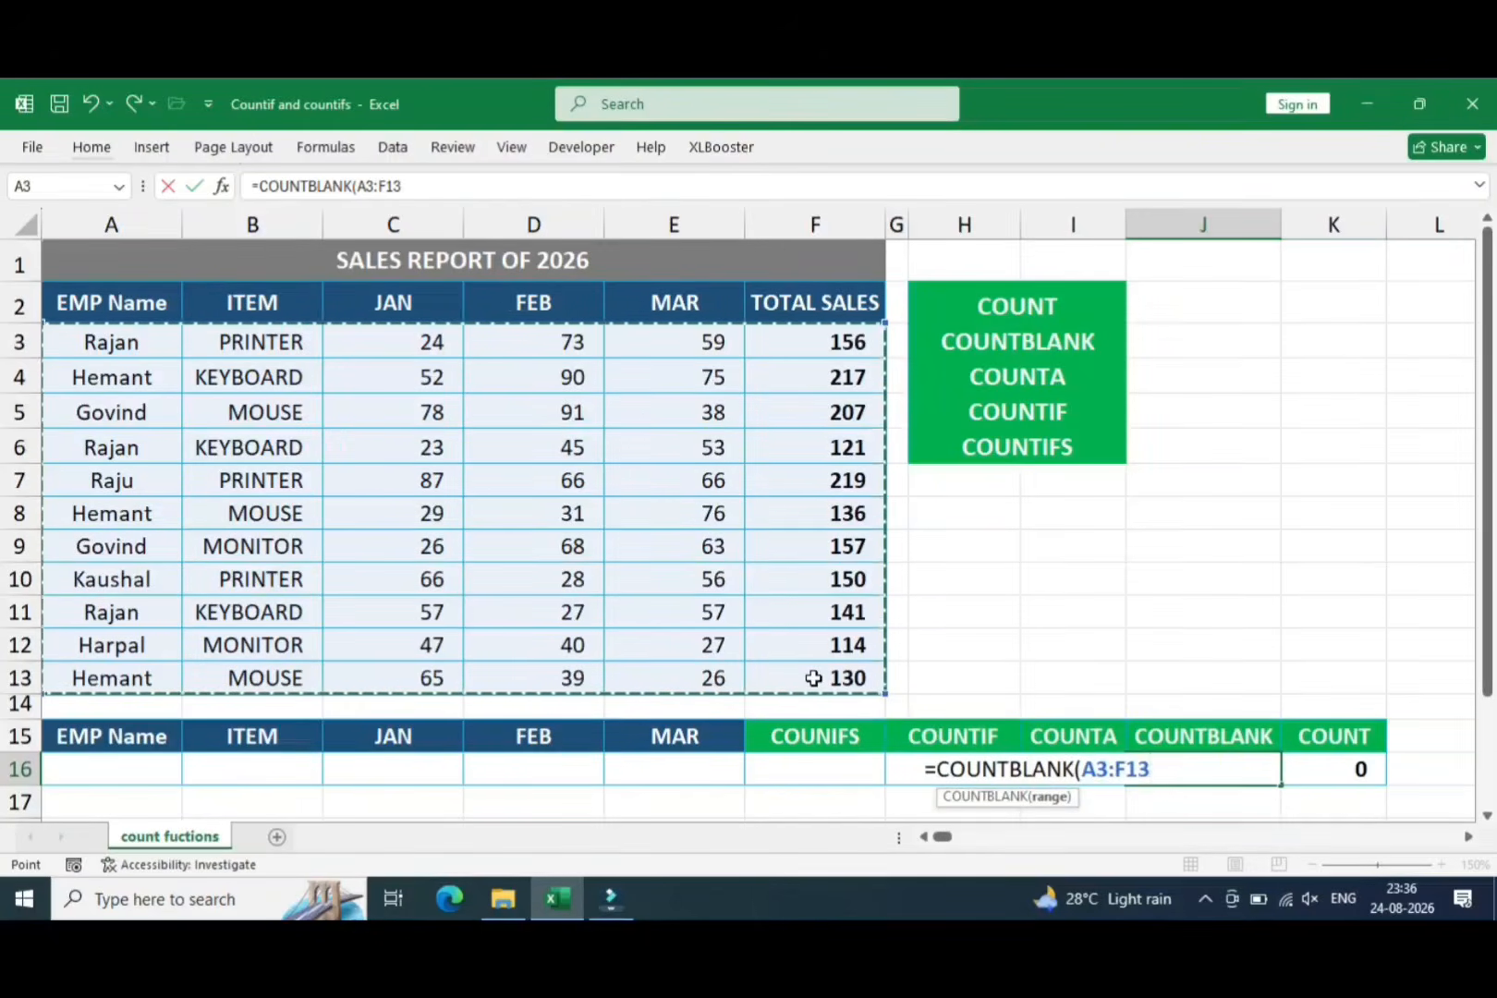
{"action": "type", "text": ")"}
{"action": "key", "text": "Return"}
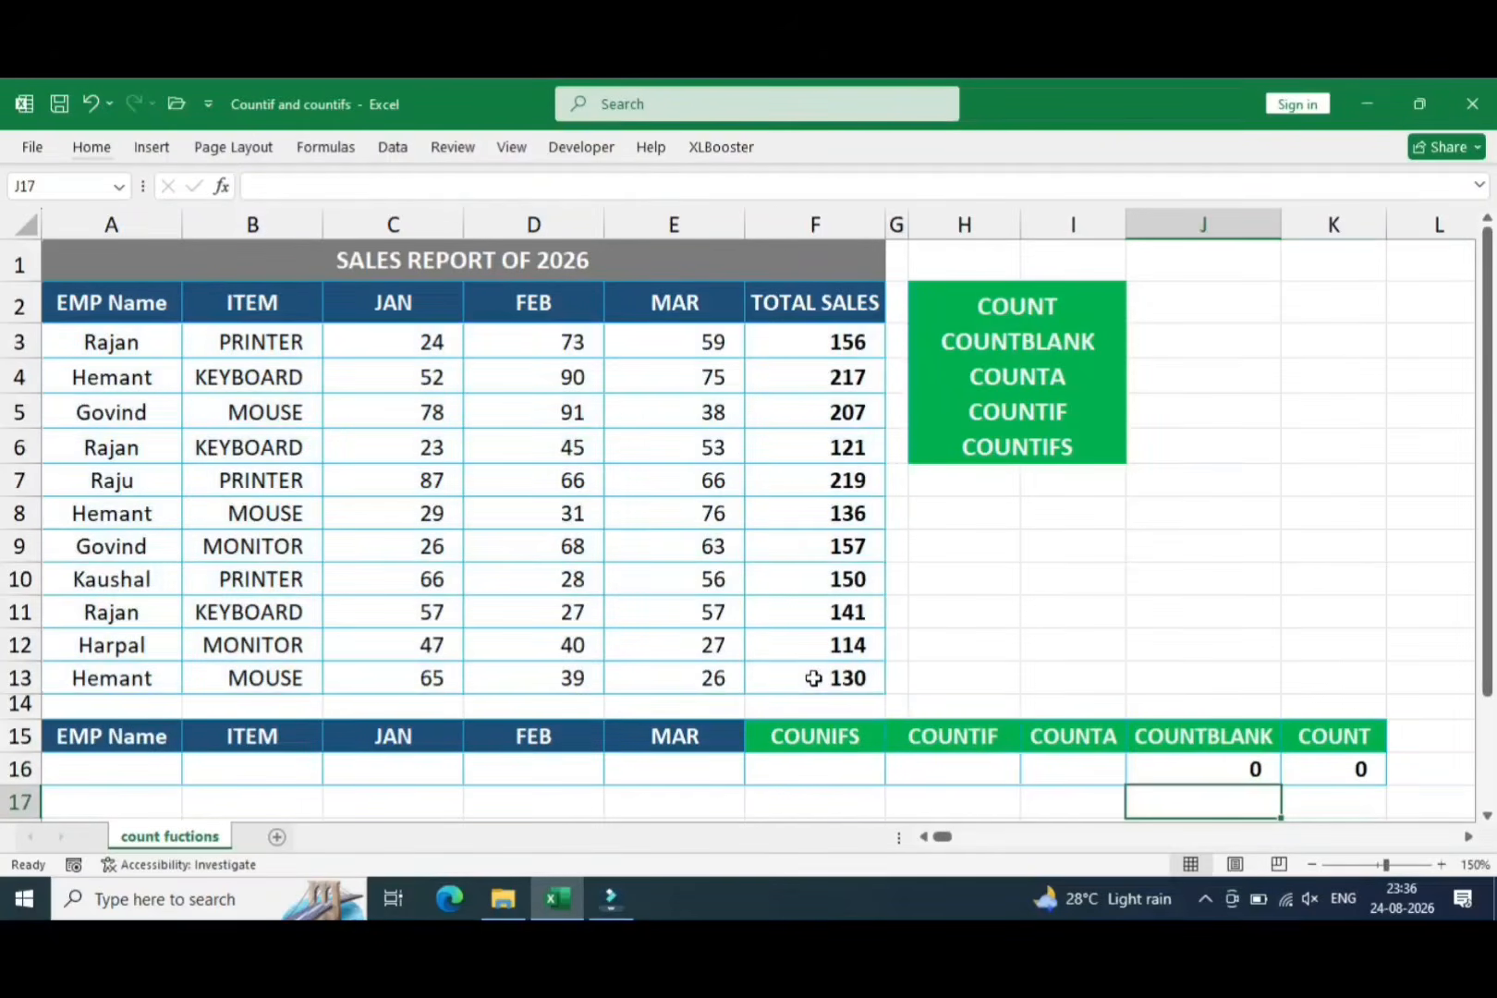
{"action": "key", "text": "Up"}
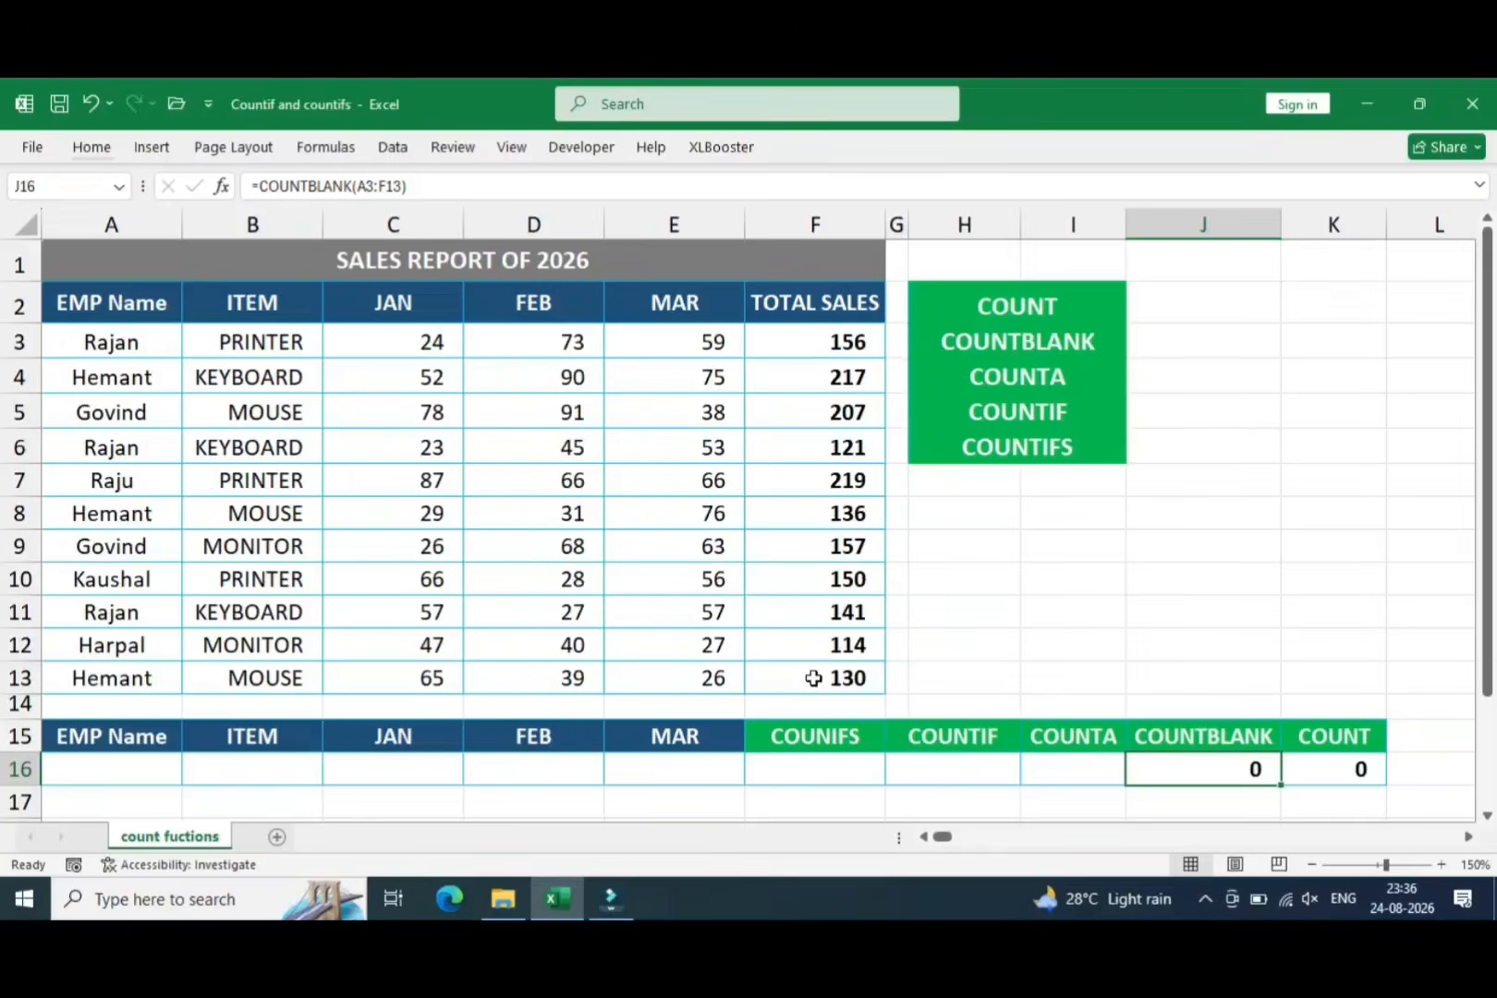
Clear cells D7, D9 and B6 in the sales table to test the COUNTBLANK formula
{"action": "left_click", "coordinate": [519, 481]}
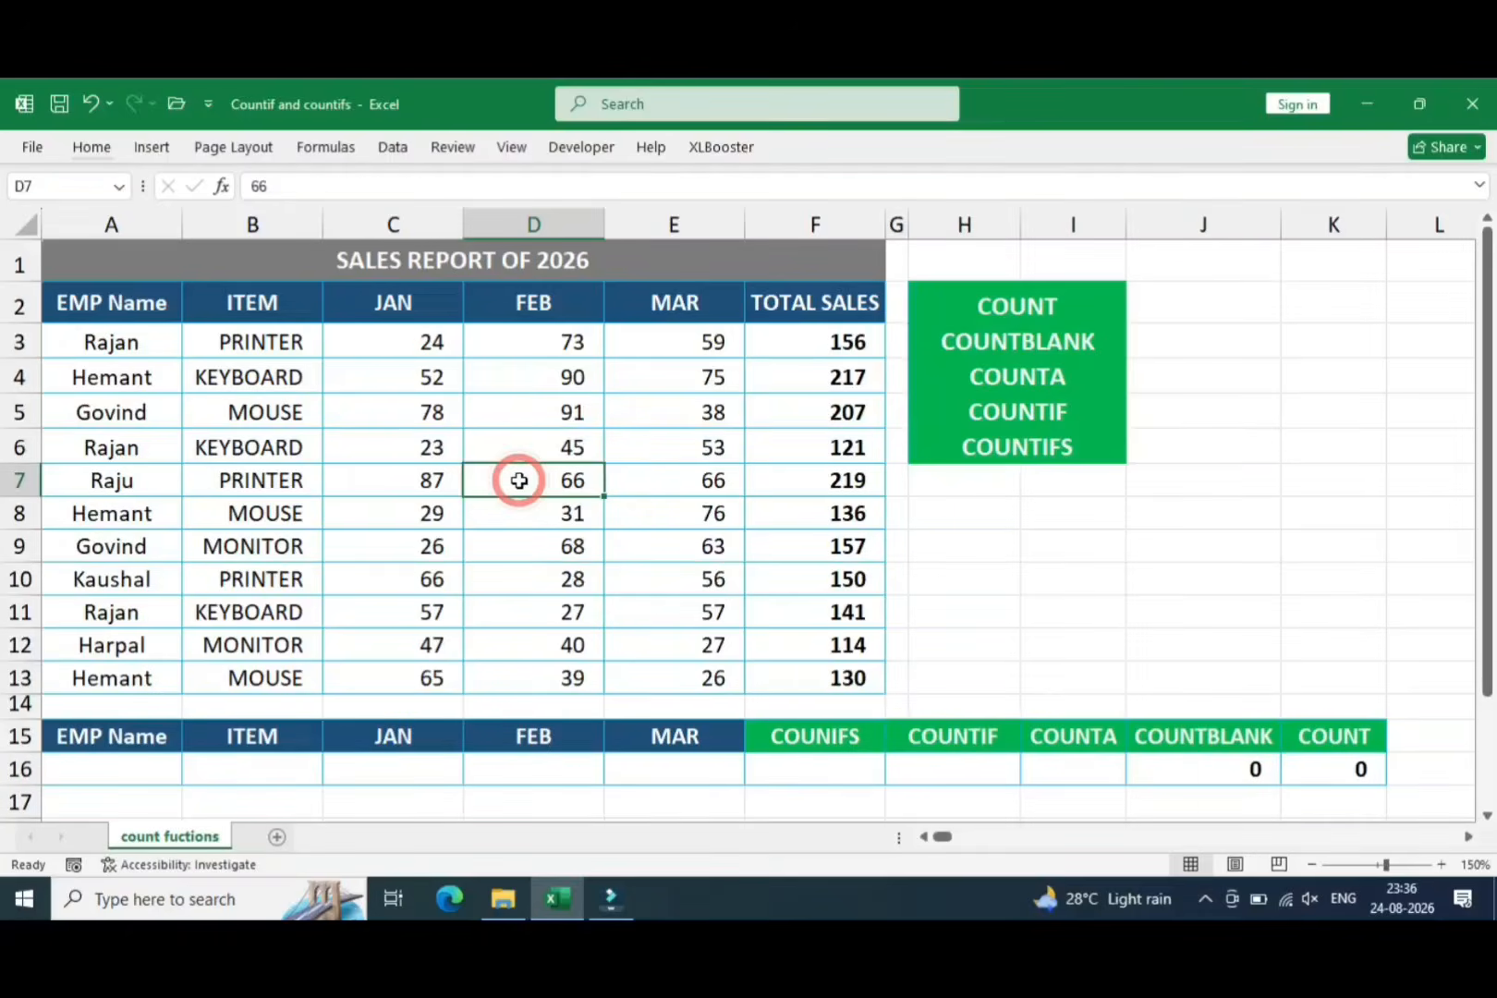
{"action": "key", "text": "Delete"}
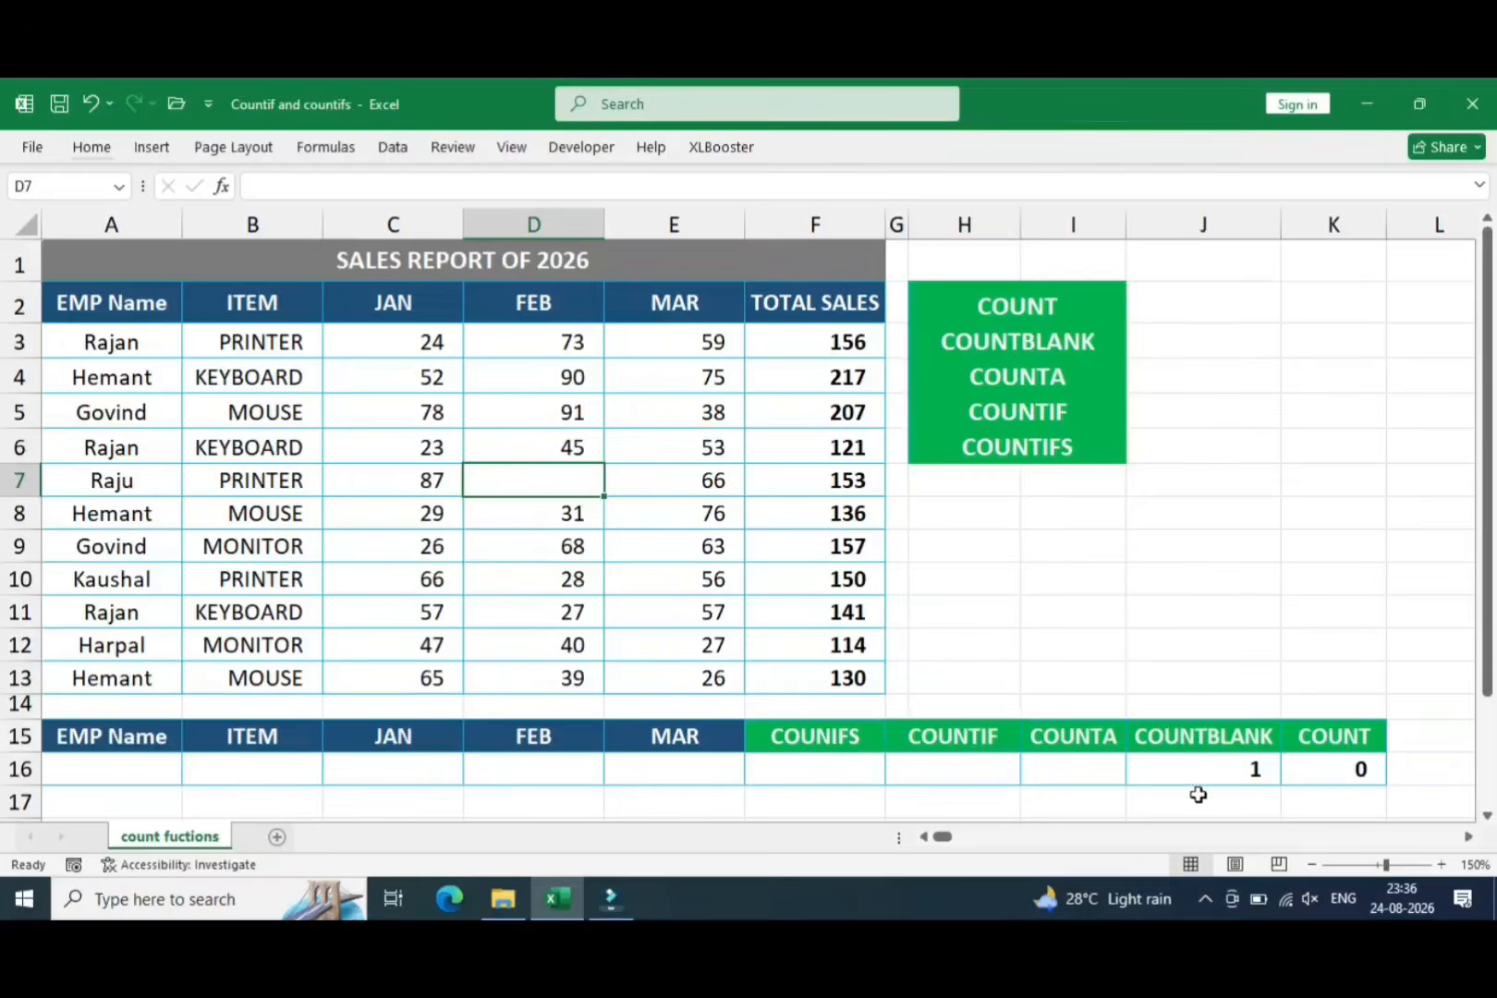
{"action": "left_click", "coordinate": [559, 549]}
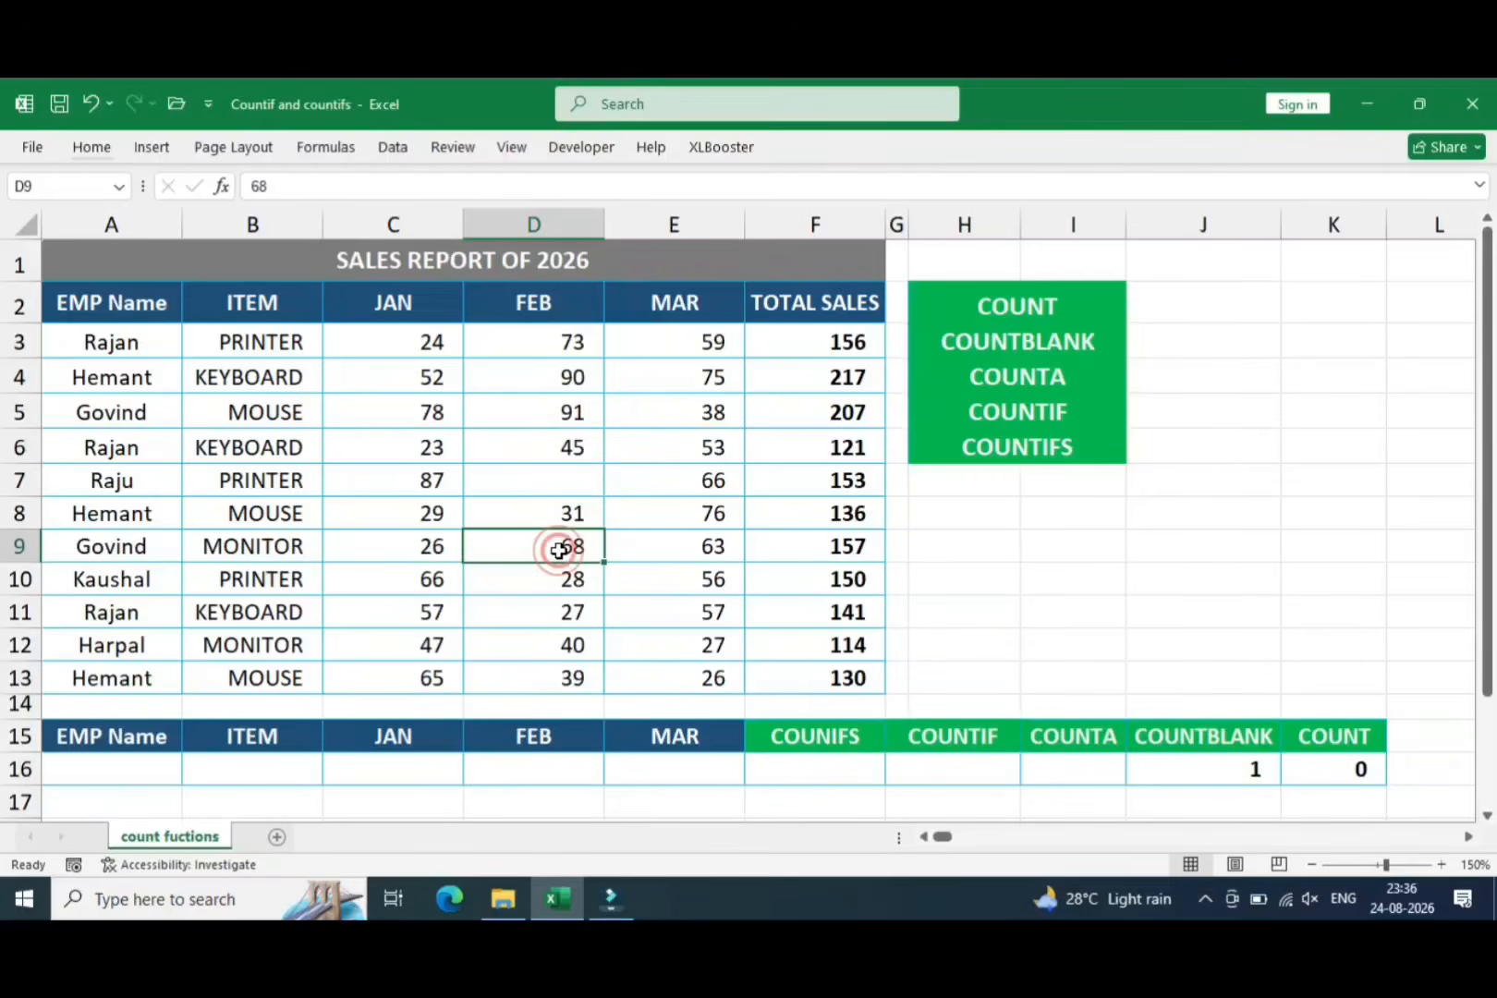
{"action": "key", "text": "Delete"}
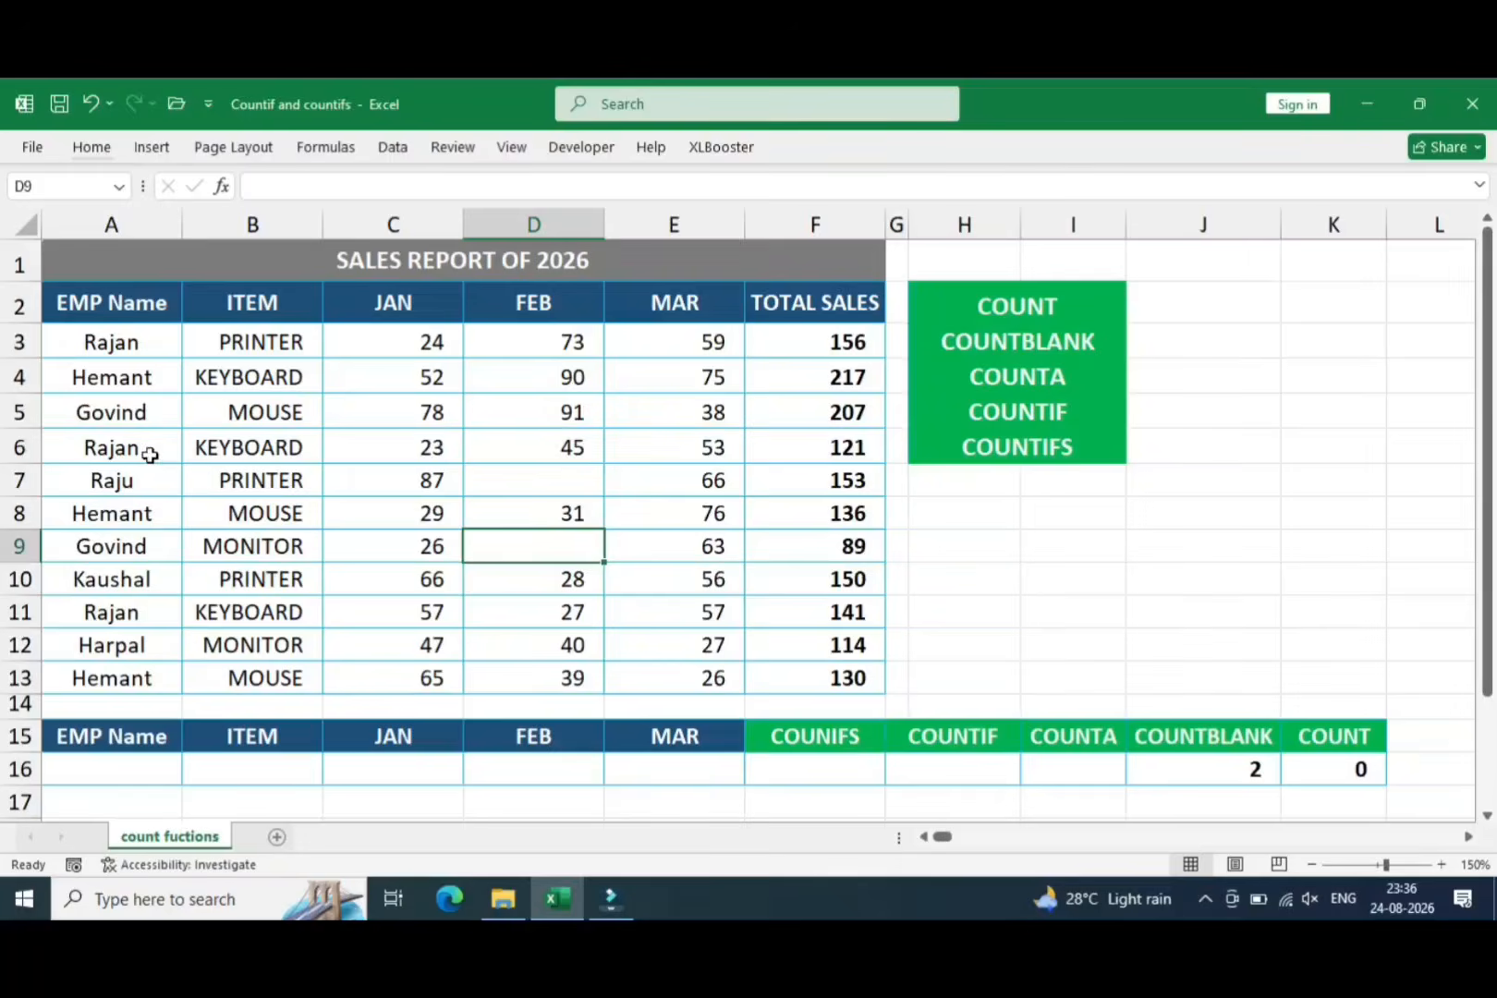
{"action": "left_click", "coordinate": [240, 449]}
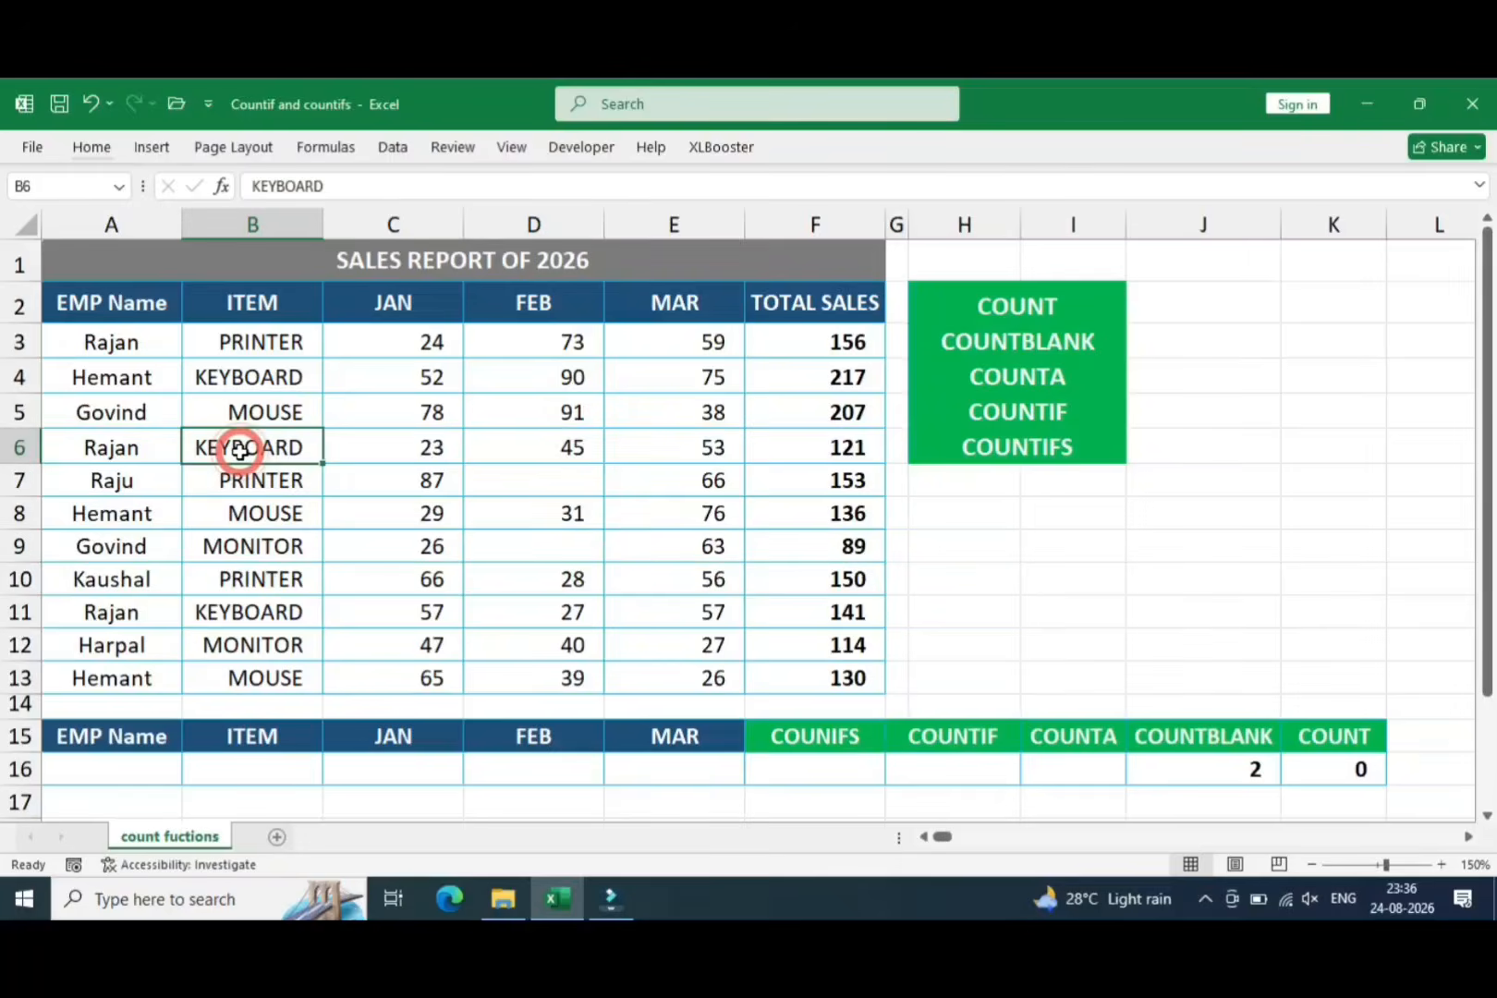
{"action": "key", "text": "Delete"}
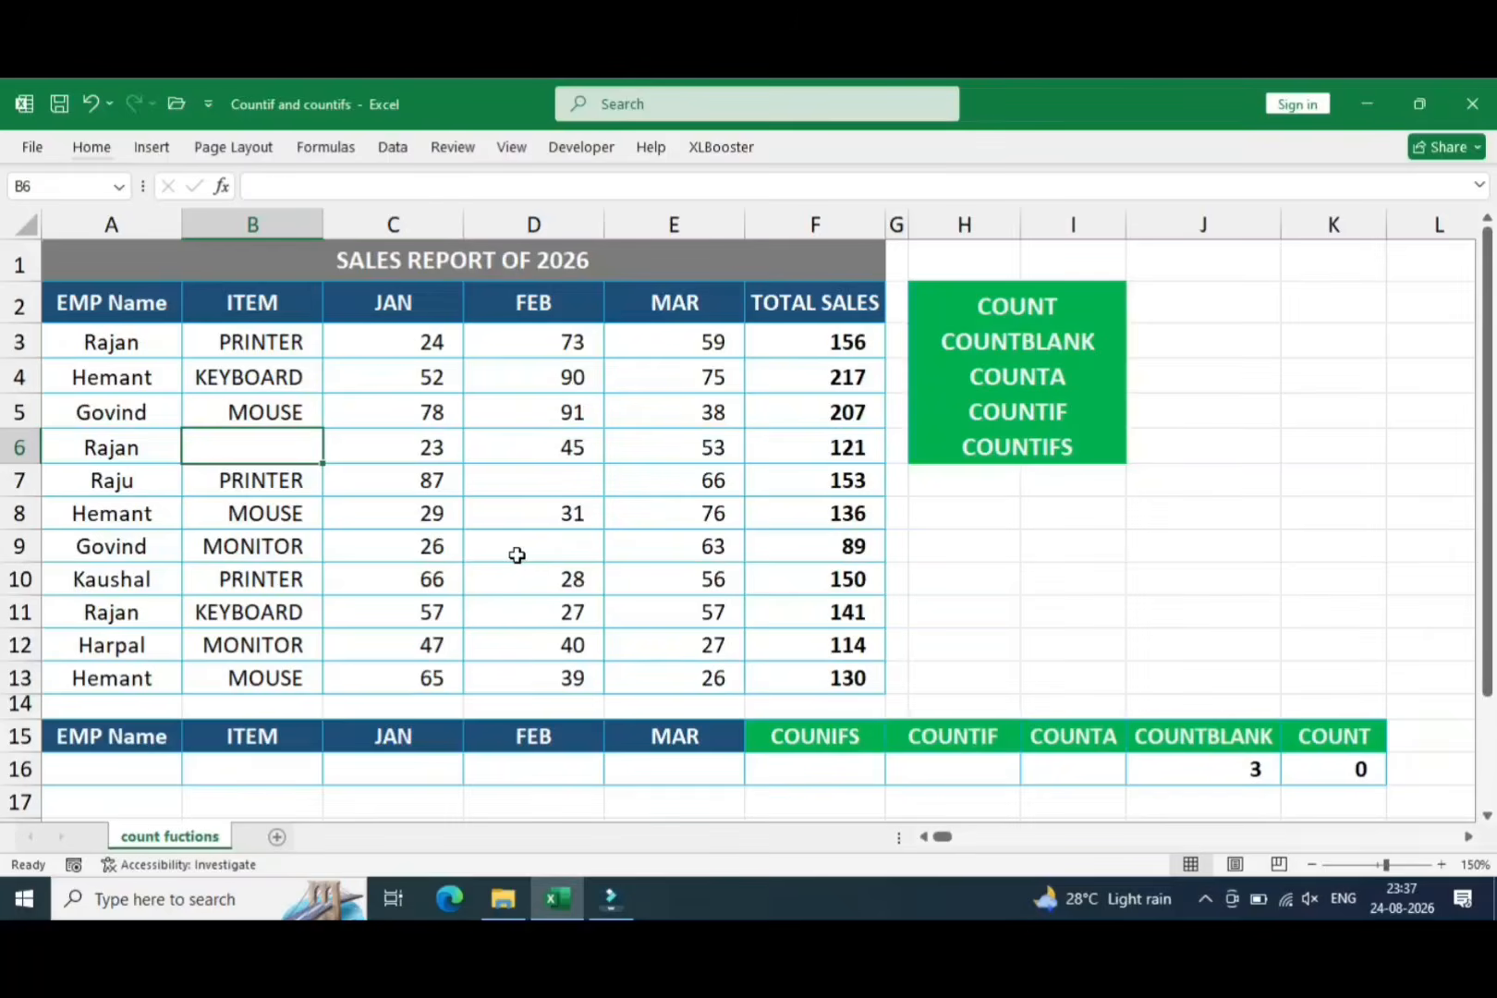
Undo the clearing of cells B6, D9 and D7
{"action": "key", "text": "ctrl+z"}
{"action": "key", "text": "ctrl+z"}
{"action": "key", "text": "ctrl+z"}
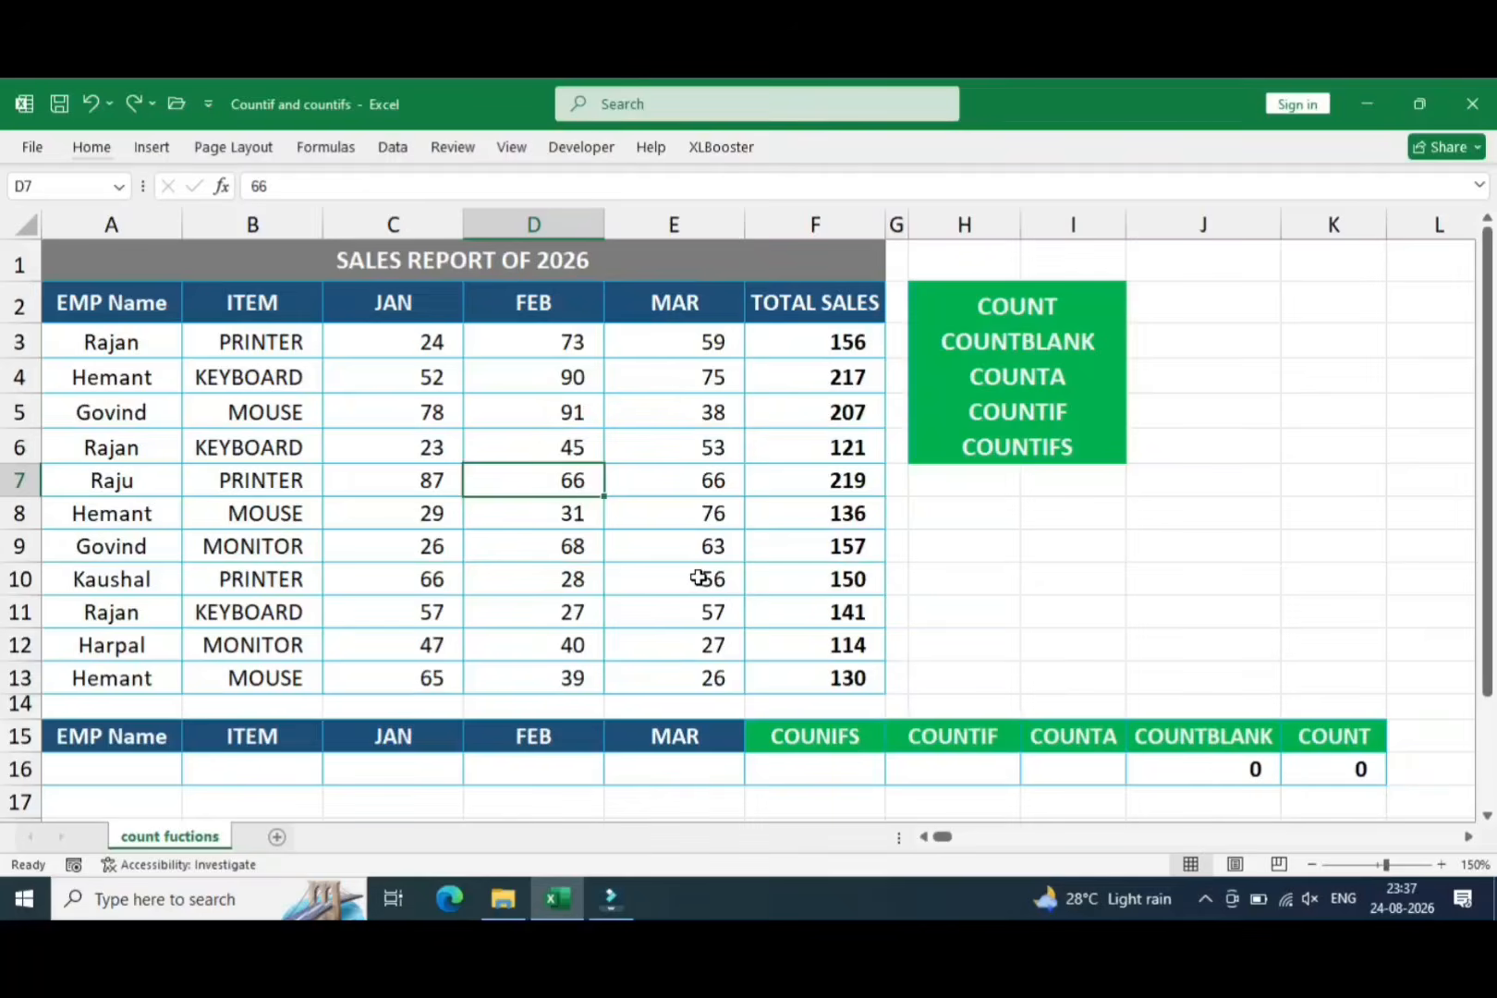
Enter =COUNTA(A3:F13) in cell I16 to count the non-empty cells in the sales table
{"action": "left_click", "coordinate": [1074, 764]}
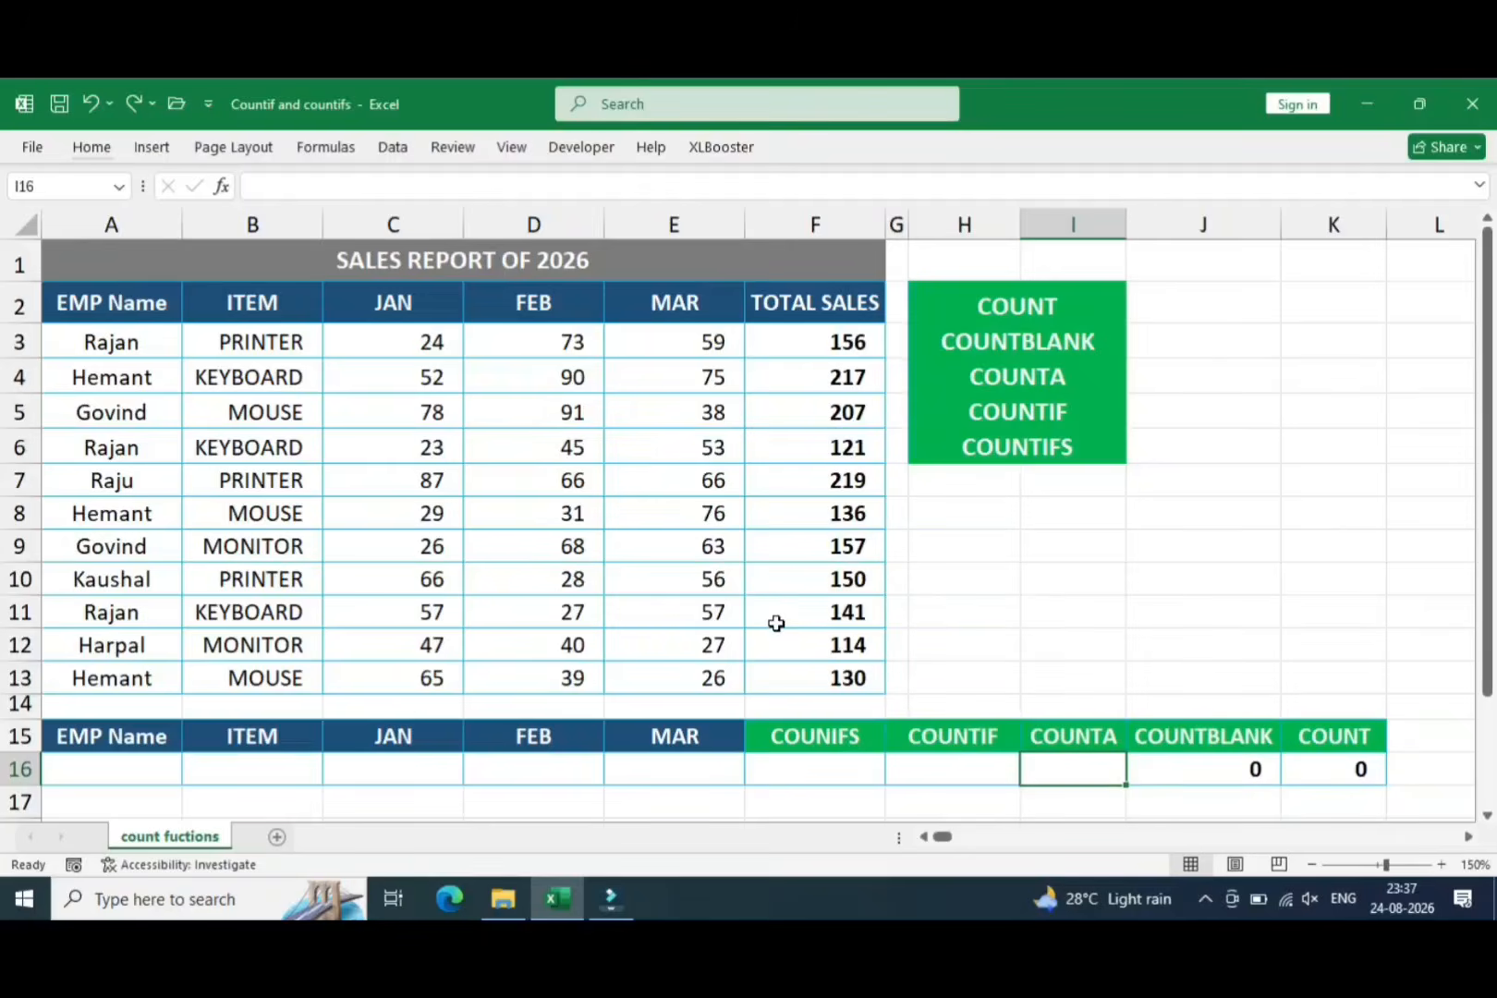
{"action": "type", "text": "=co"}
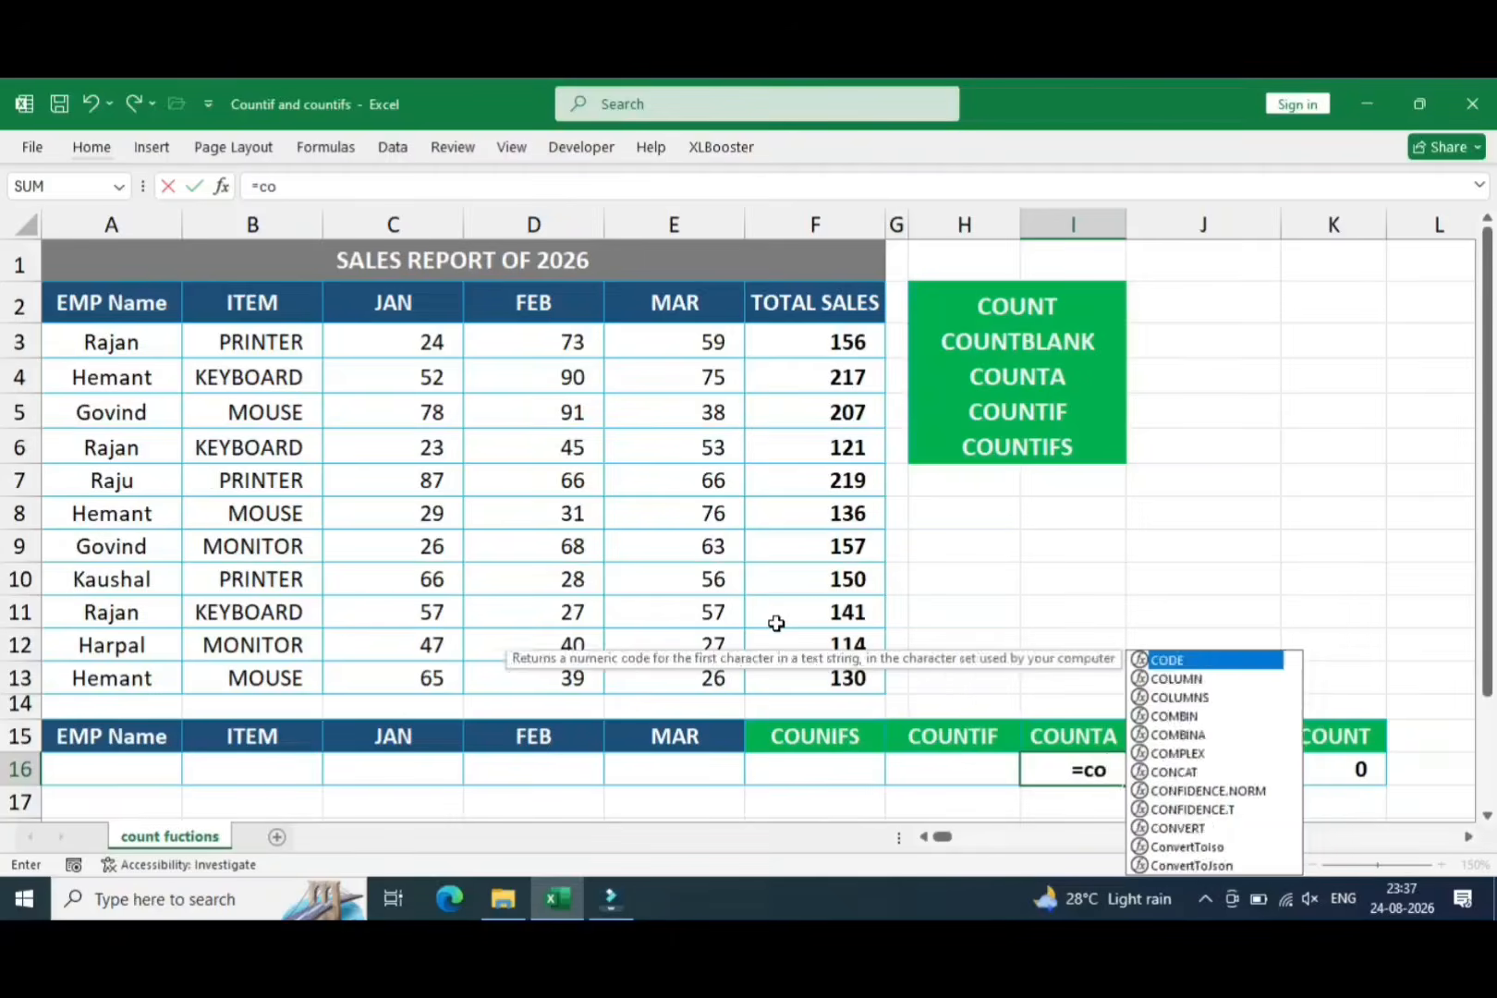
{"action": "type", "text": "unta"}
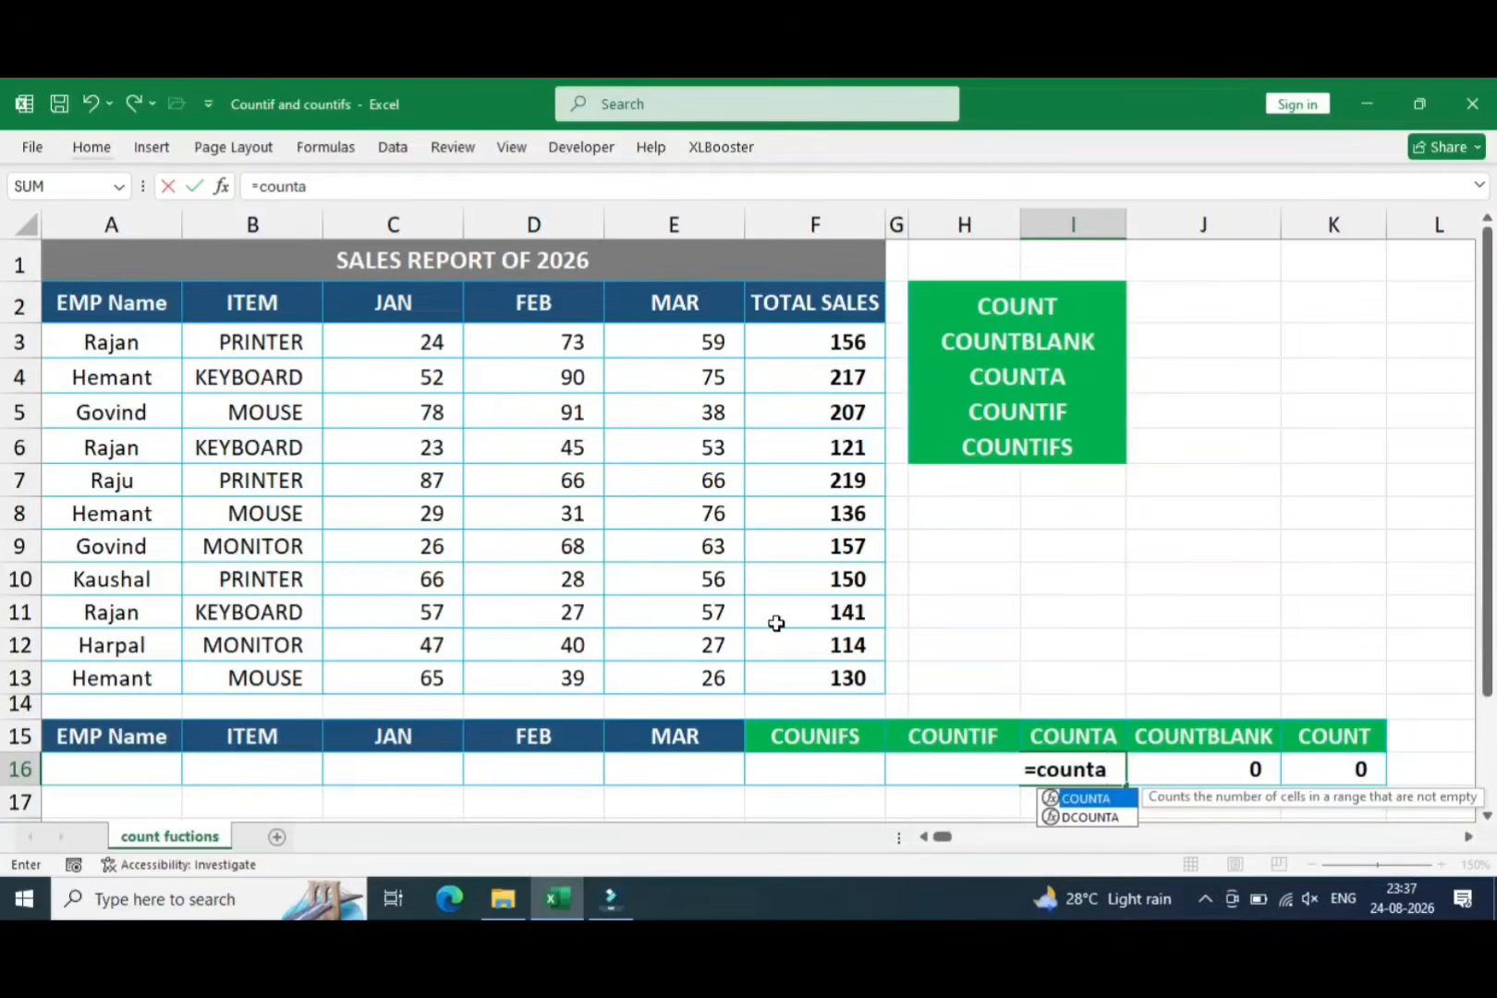
{"action": "key", "text": "Tab"}
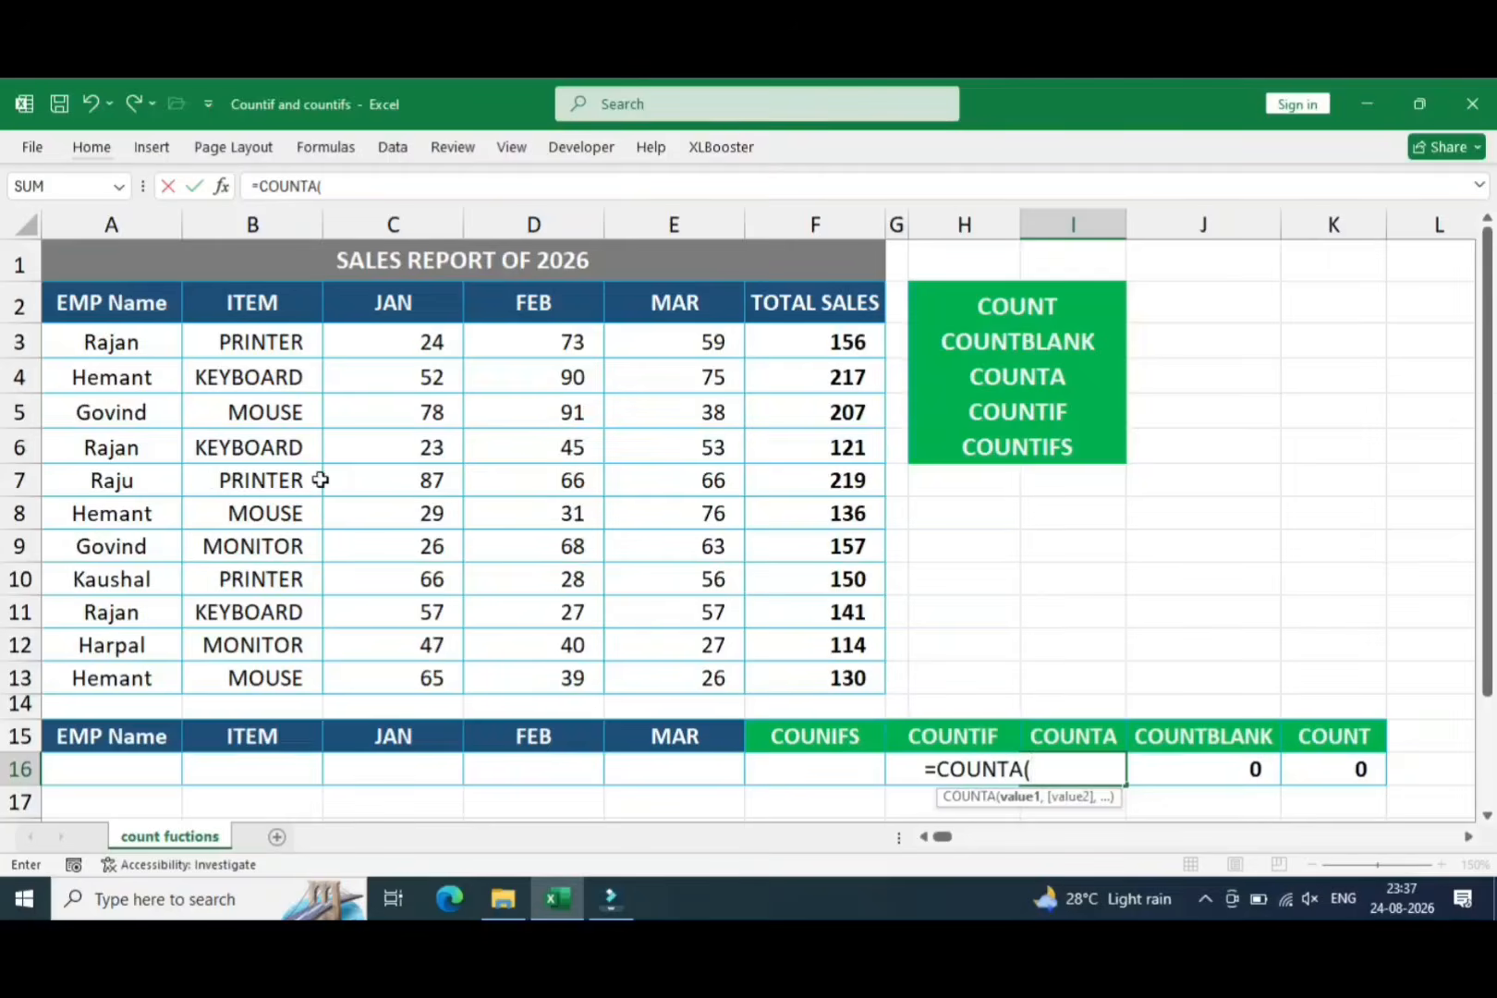
{"action": "left_click_drag", "start_coordinate": [116, 341], "coordinate": [775, 677]}
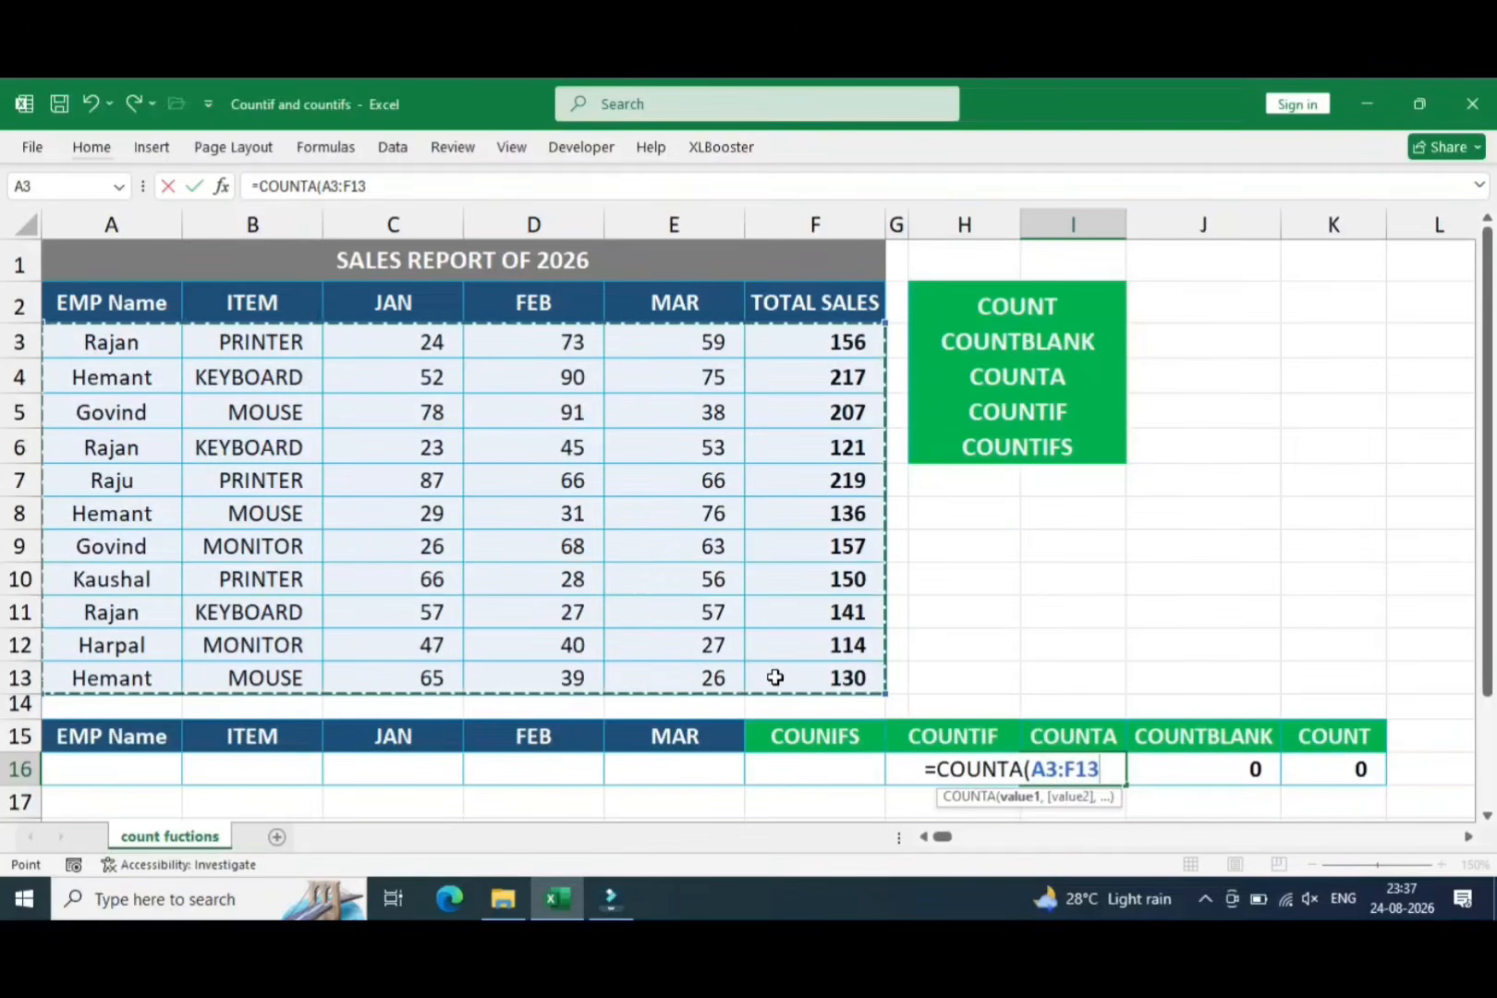
{"action": "type", "text": ")"}
{"action": "key", "text": "Return"}
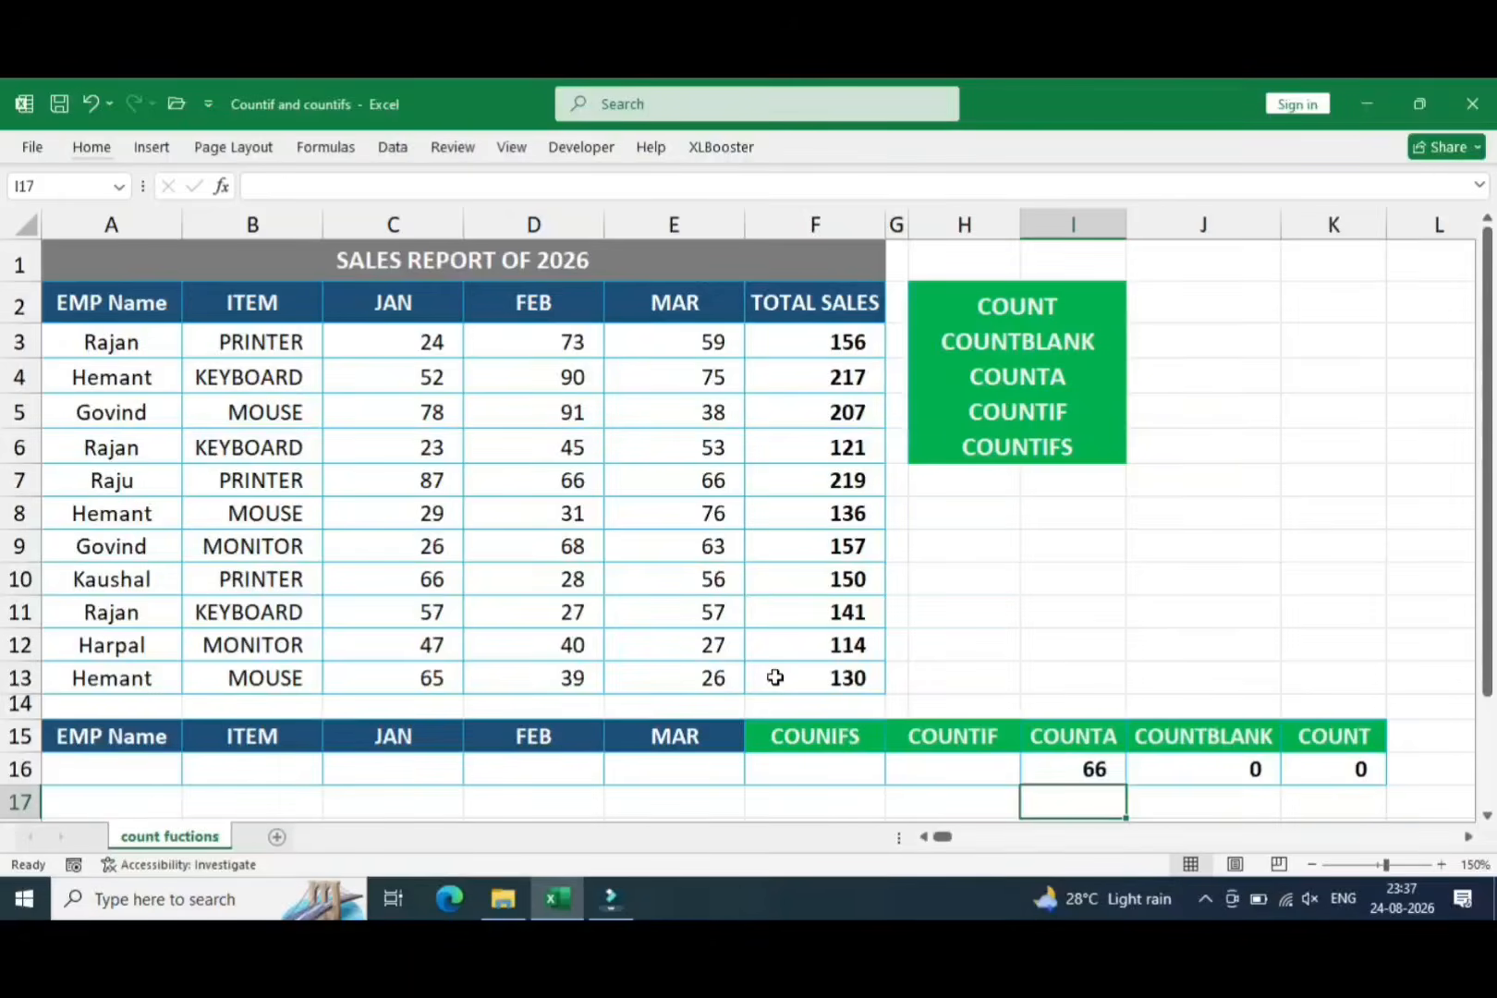
{"action": "key", "text": "Up"}
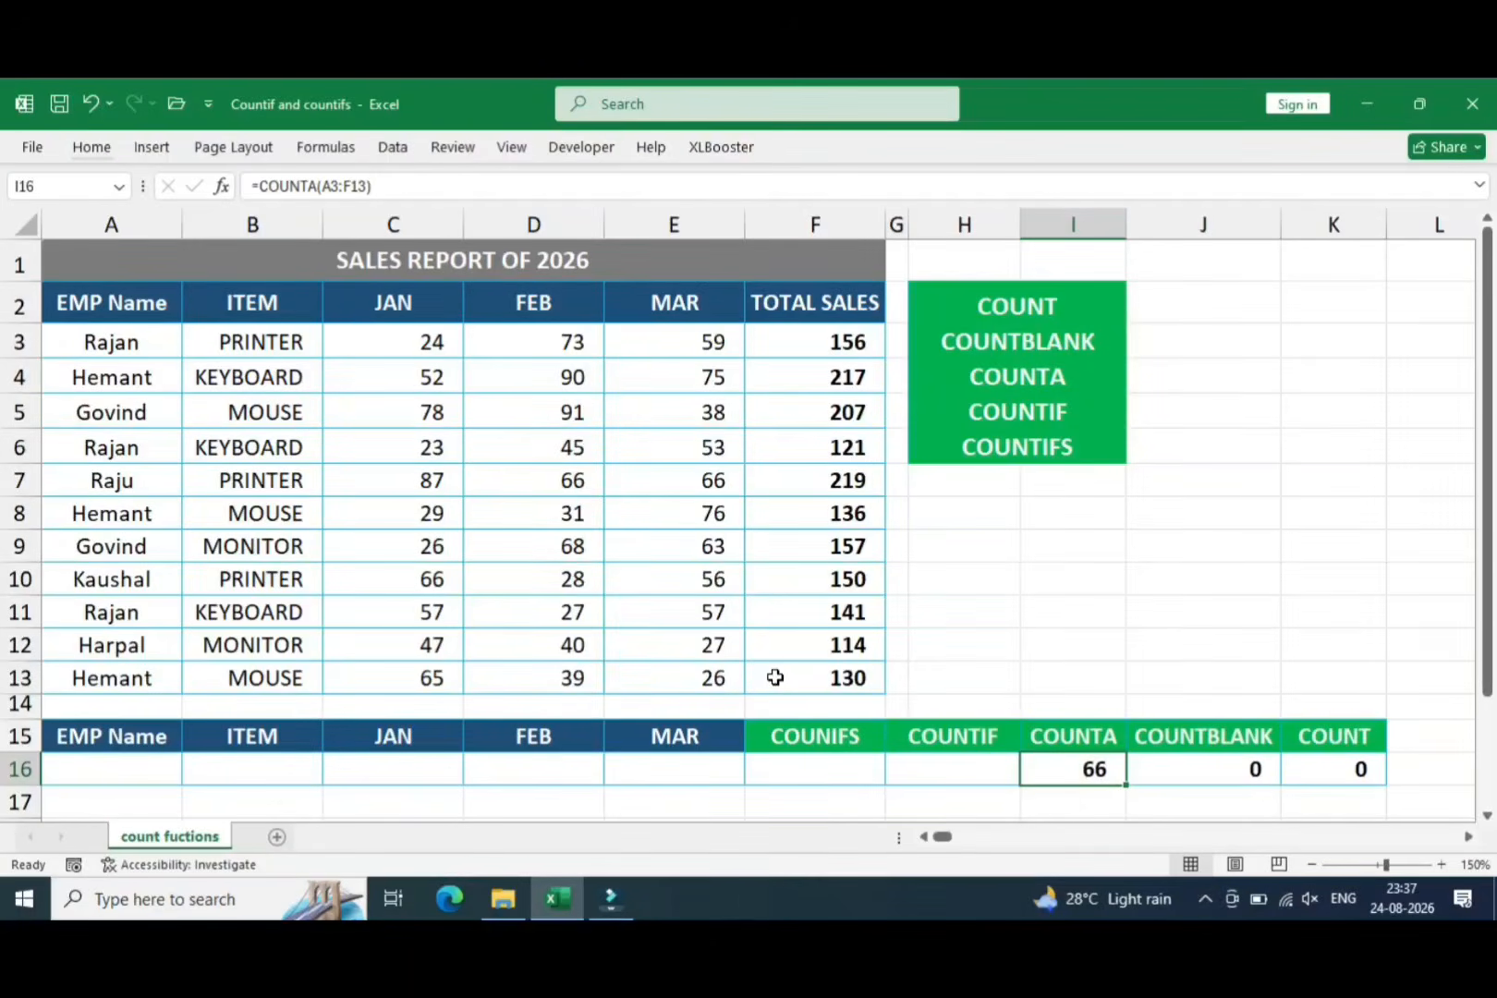
Examine the text and number cells of the sales table that the COUNTA formula covers
{"action": "key", "text": "Left"}
{"action": "key", "text": "Left"}
{"action": "key", "text": "Left"}
{"action": "key", "text": "Left"}
{"action": "key", "text": "Left"}
{"action": "key", "text": "Left"}
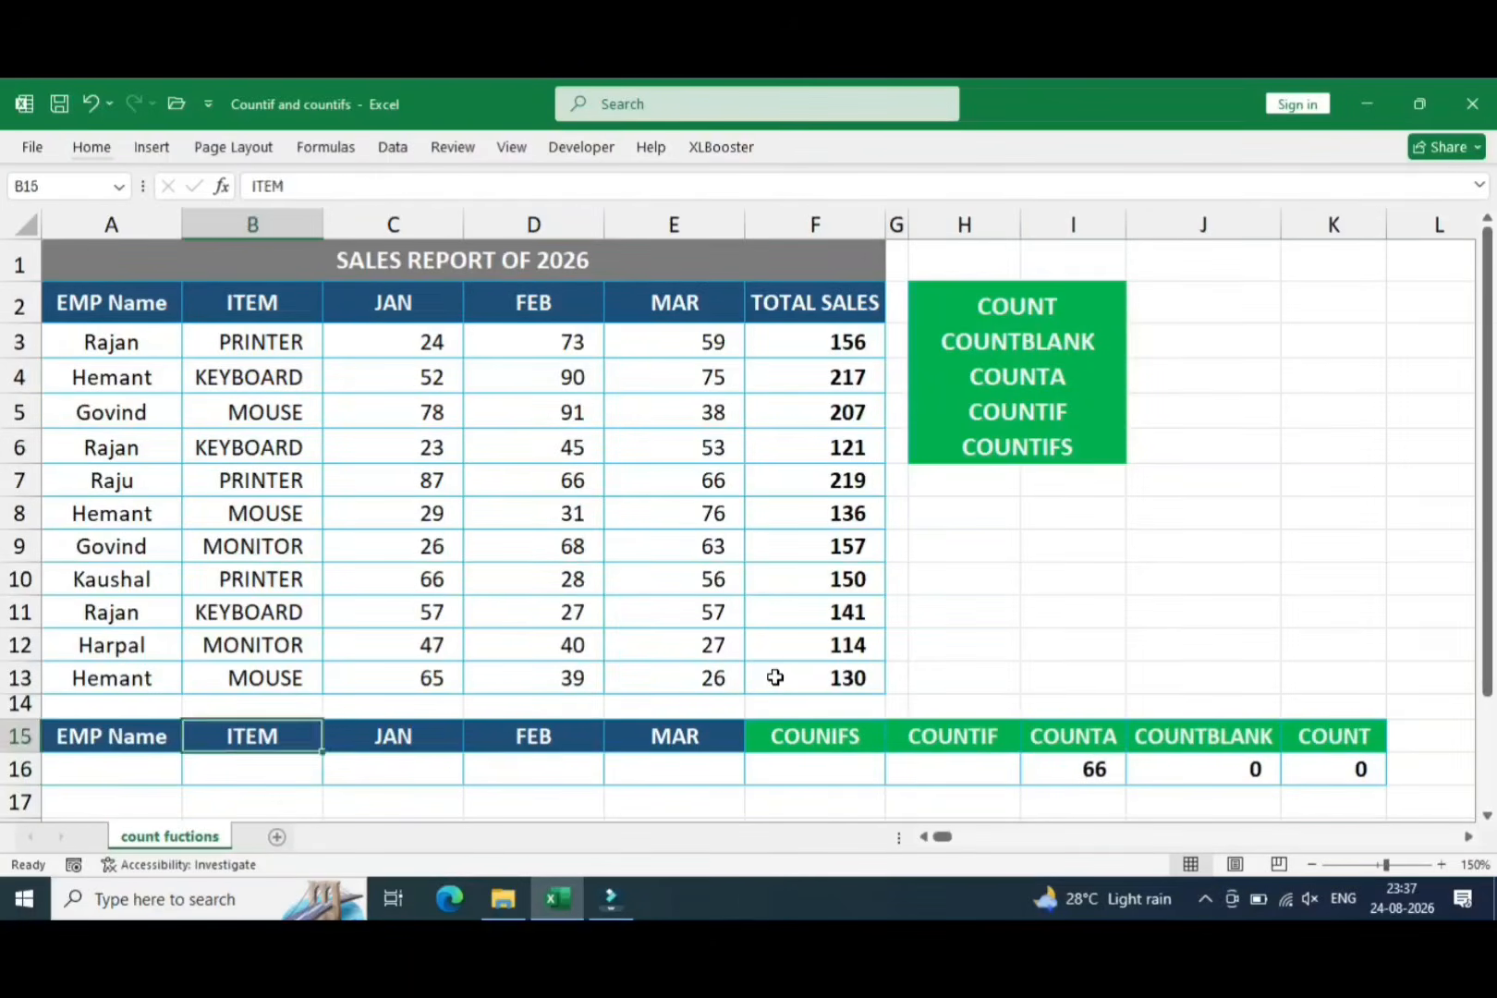
{"action": "key", "text": "Up"}
{"action": "key", "text": "Up"}
{"action": "key", "text": "Up"}
{"action": "key", "text": "Right"}
{"action": "key", "text": "Up"}
{"action": "key", "text": "Up"}
{"action": "key", "text": "Up"}
{"action": "key", "text": "Up"}
{"action": "key", "text": "Left"}
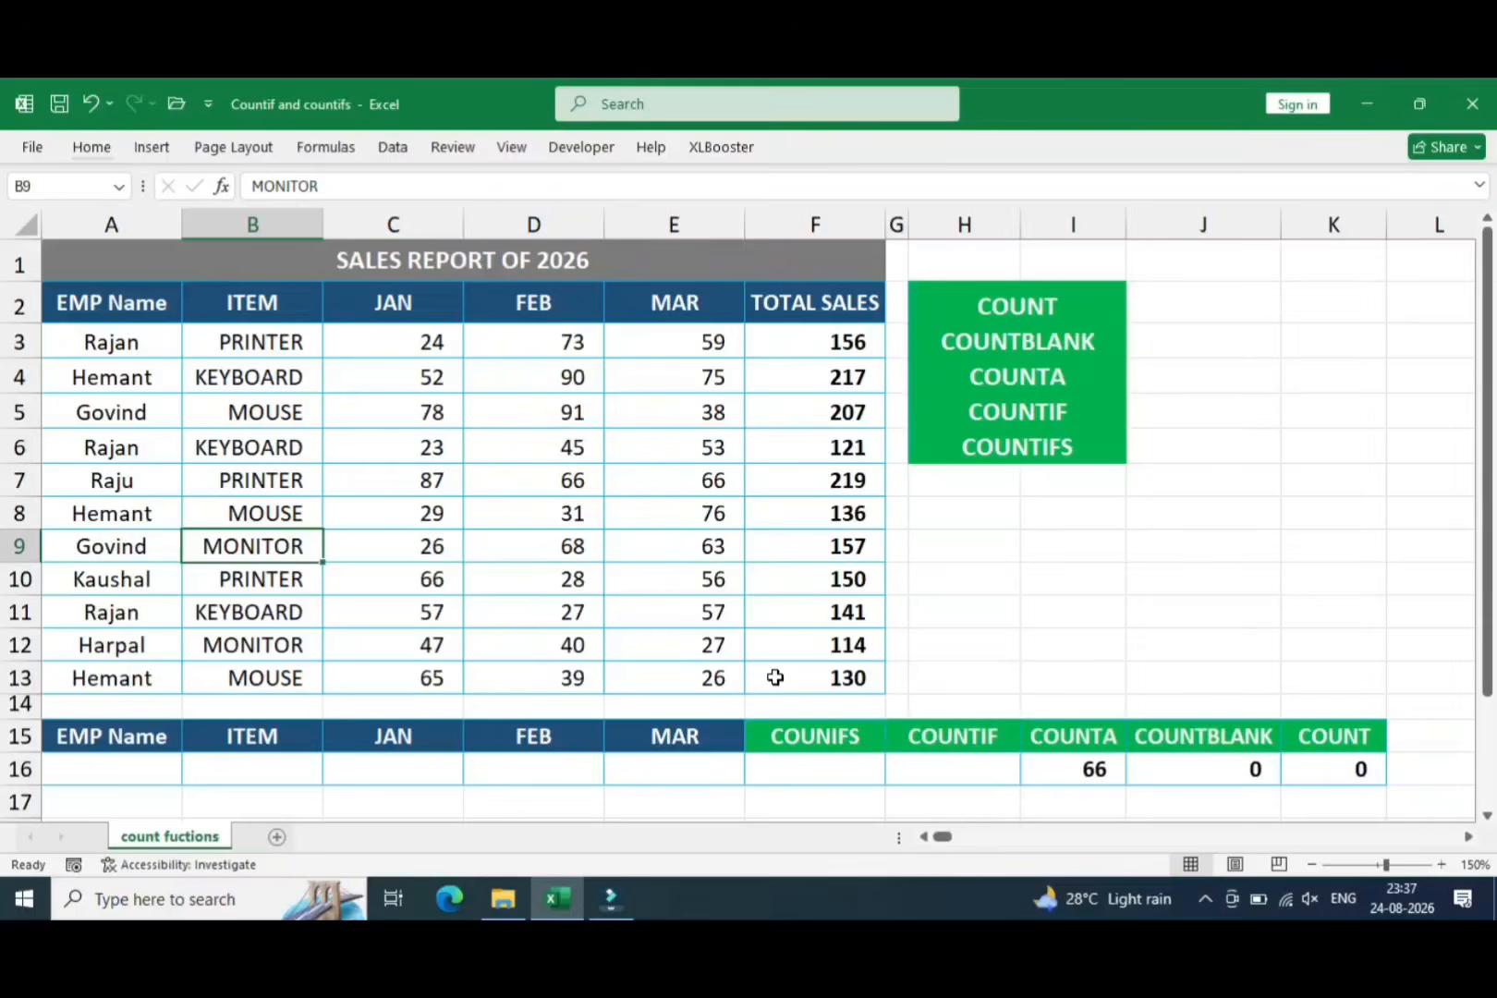
{"action": "key", "text": "Up"}
{"action": "key", "text": "Up"}
{"action": "key", "text": "Up"}
{"action": "key", "text": "Up"}
{"action": "key", "text": "Right"}
{"action": "key", "text": "Right"}
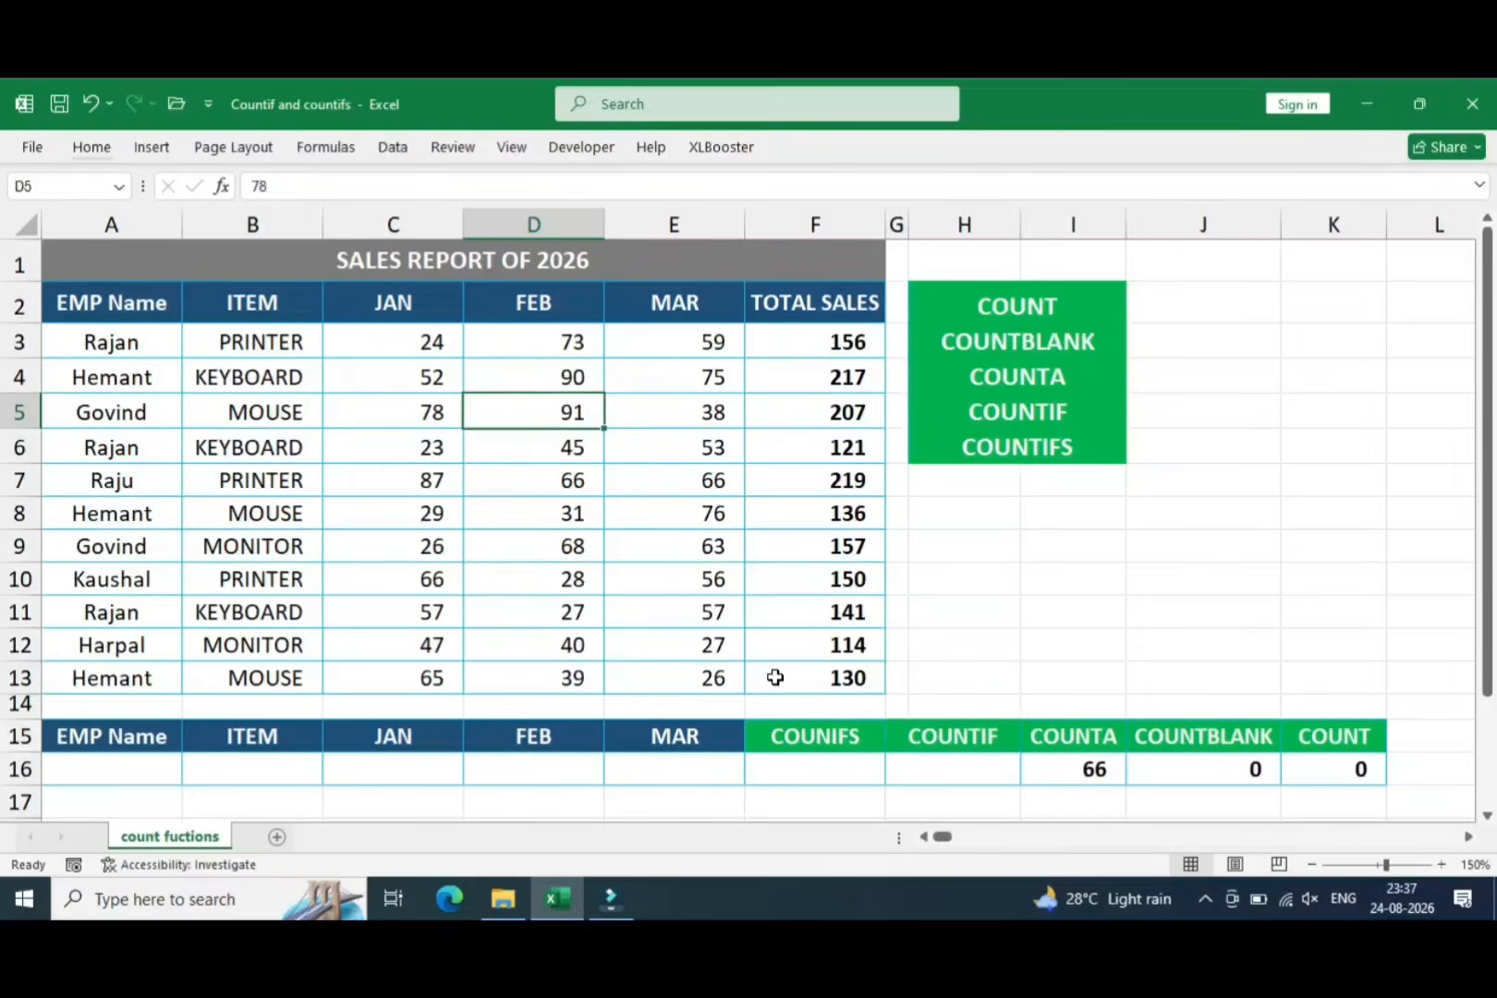
{"action": "key", "text": "Left"}
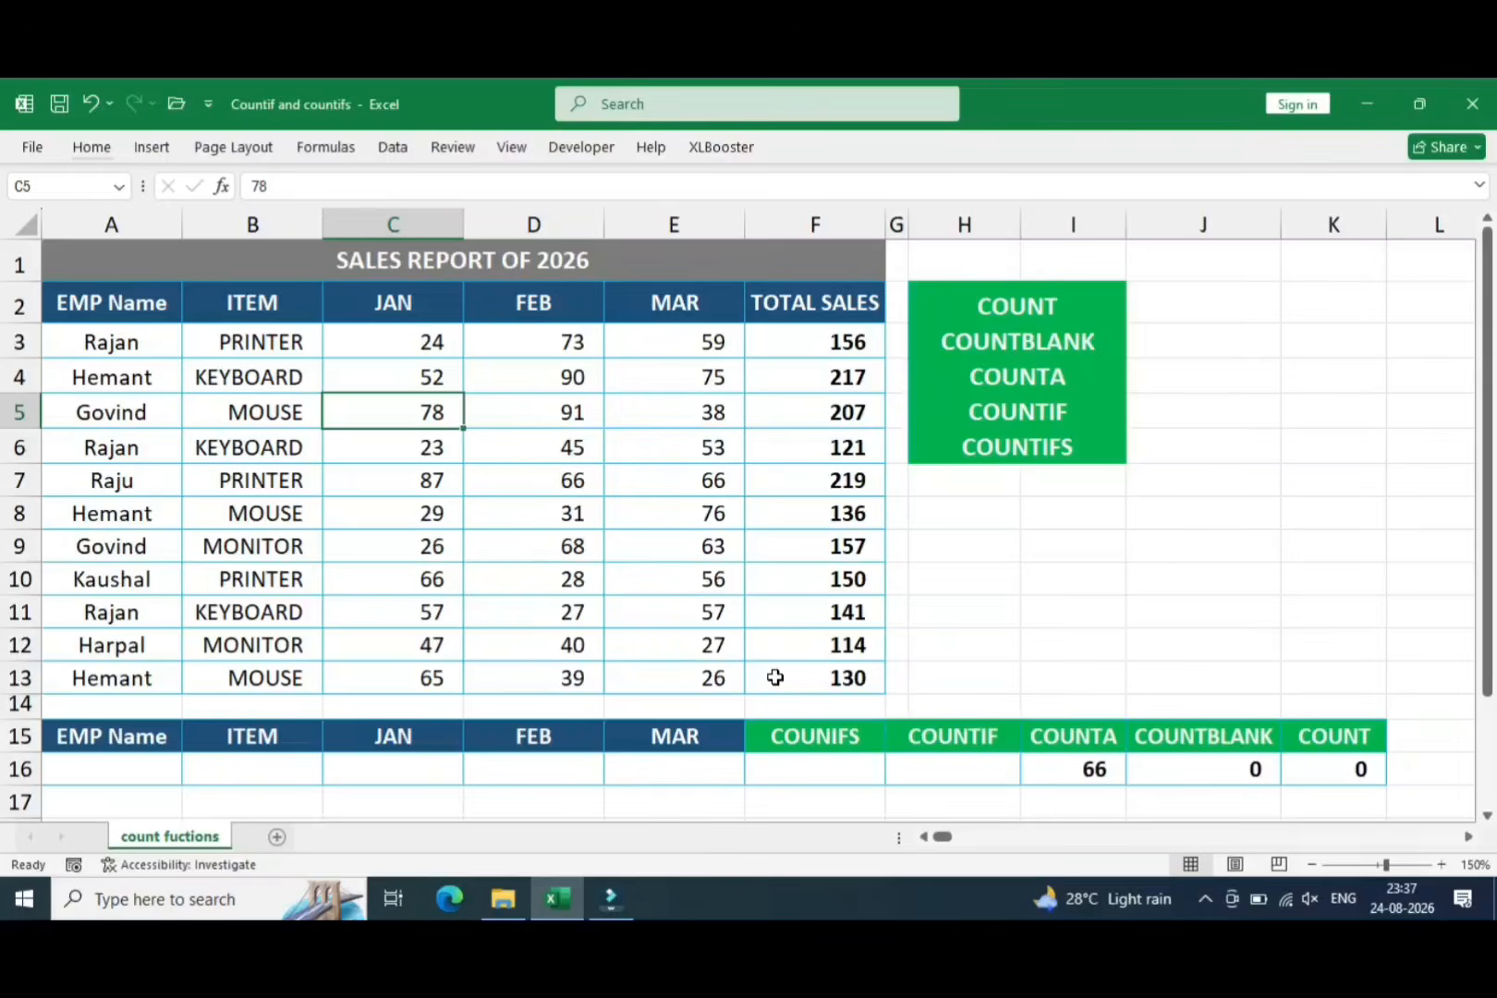
{"action": "key", "text": "Right"}
{"action": "key", "text": "Right"}
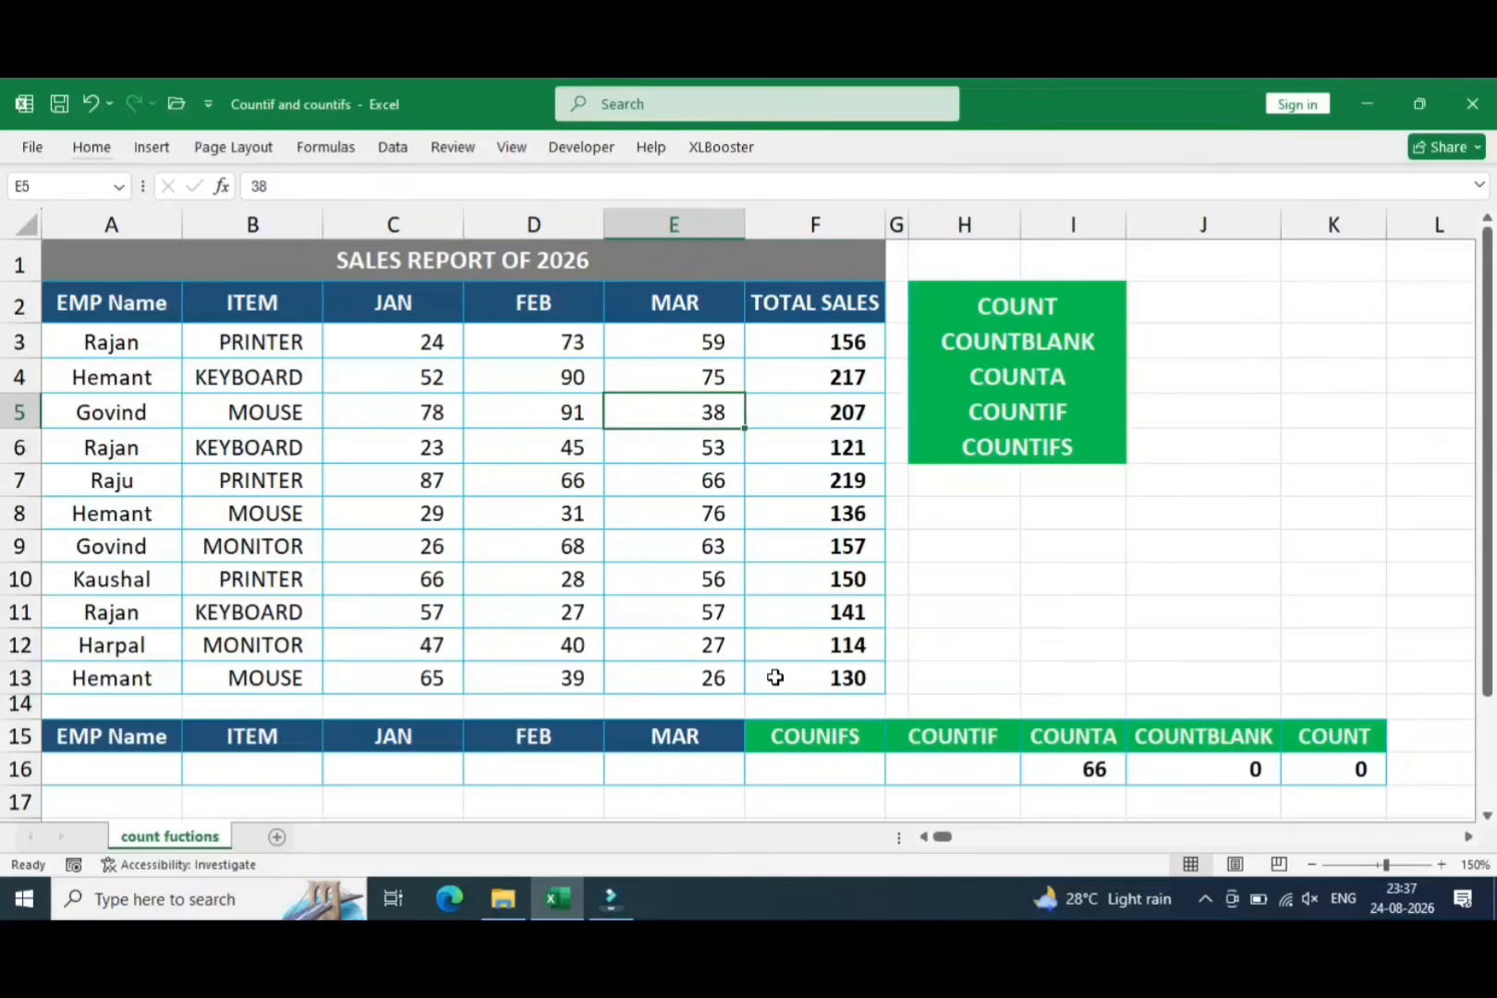
Clear the FEB cells D6 and D7 to test the COUNTA and COUNTBLANK formulas
{"action": "key", "text": "Down"}
{"action": "key", "text": "Down"}
{"action": "key", "text": "Left"}
{"action": "key", "text": "Up"}
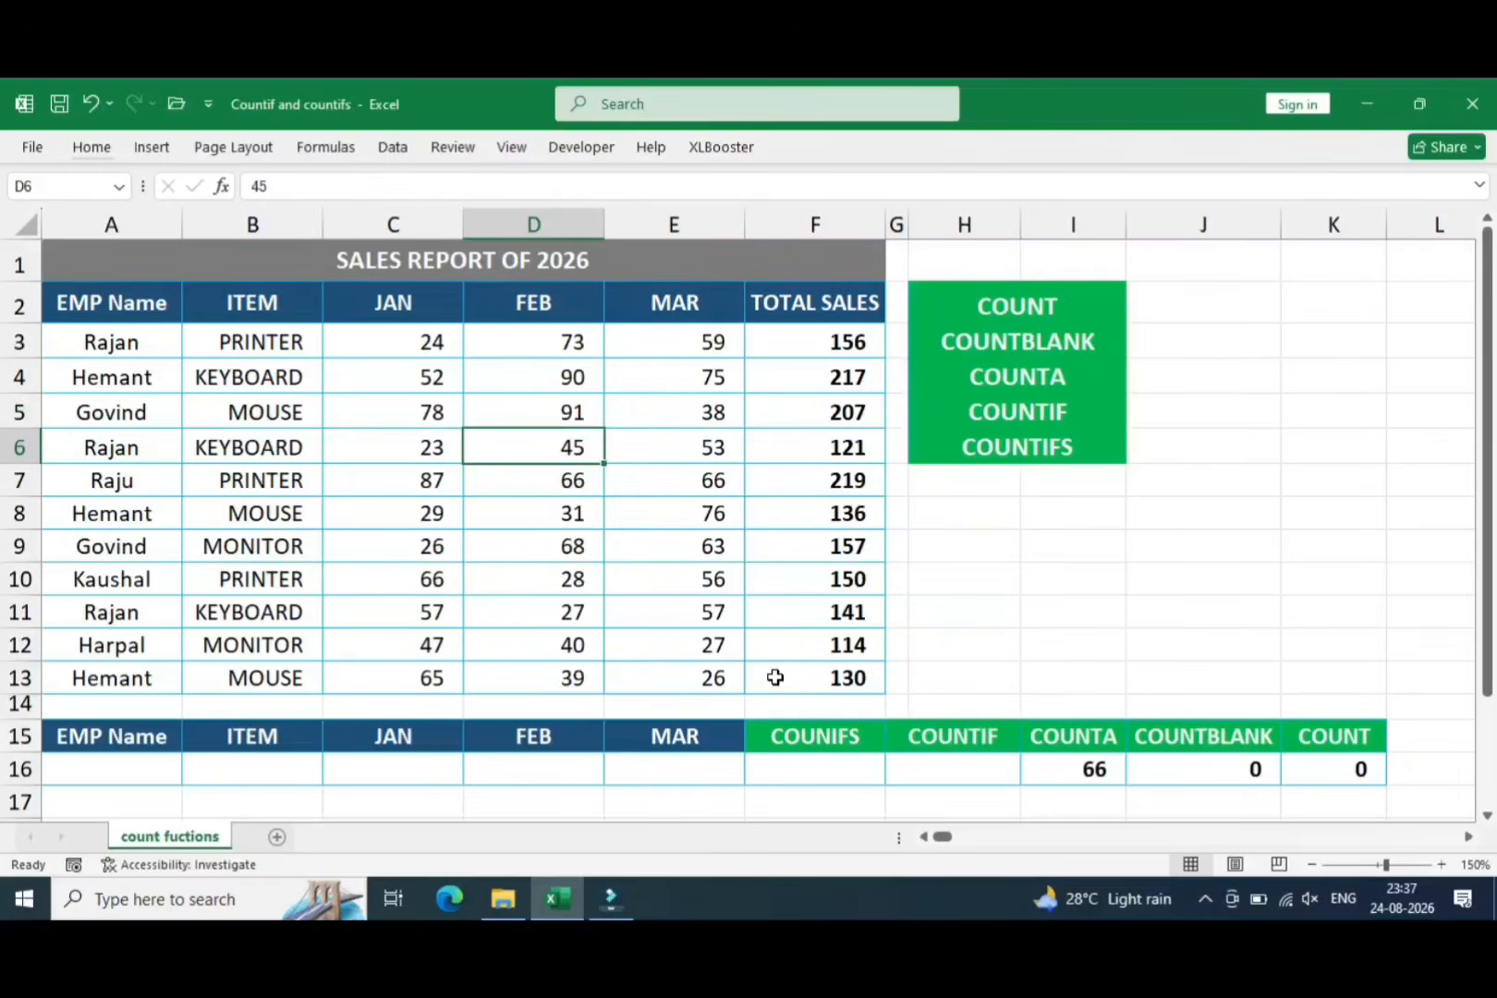
{"action": "key", "text": "Delete"}
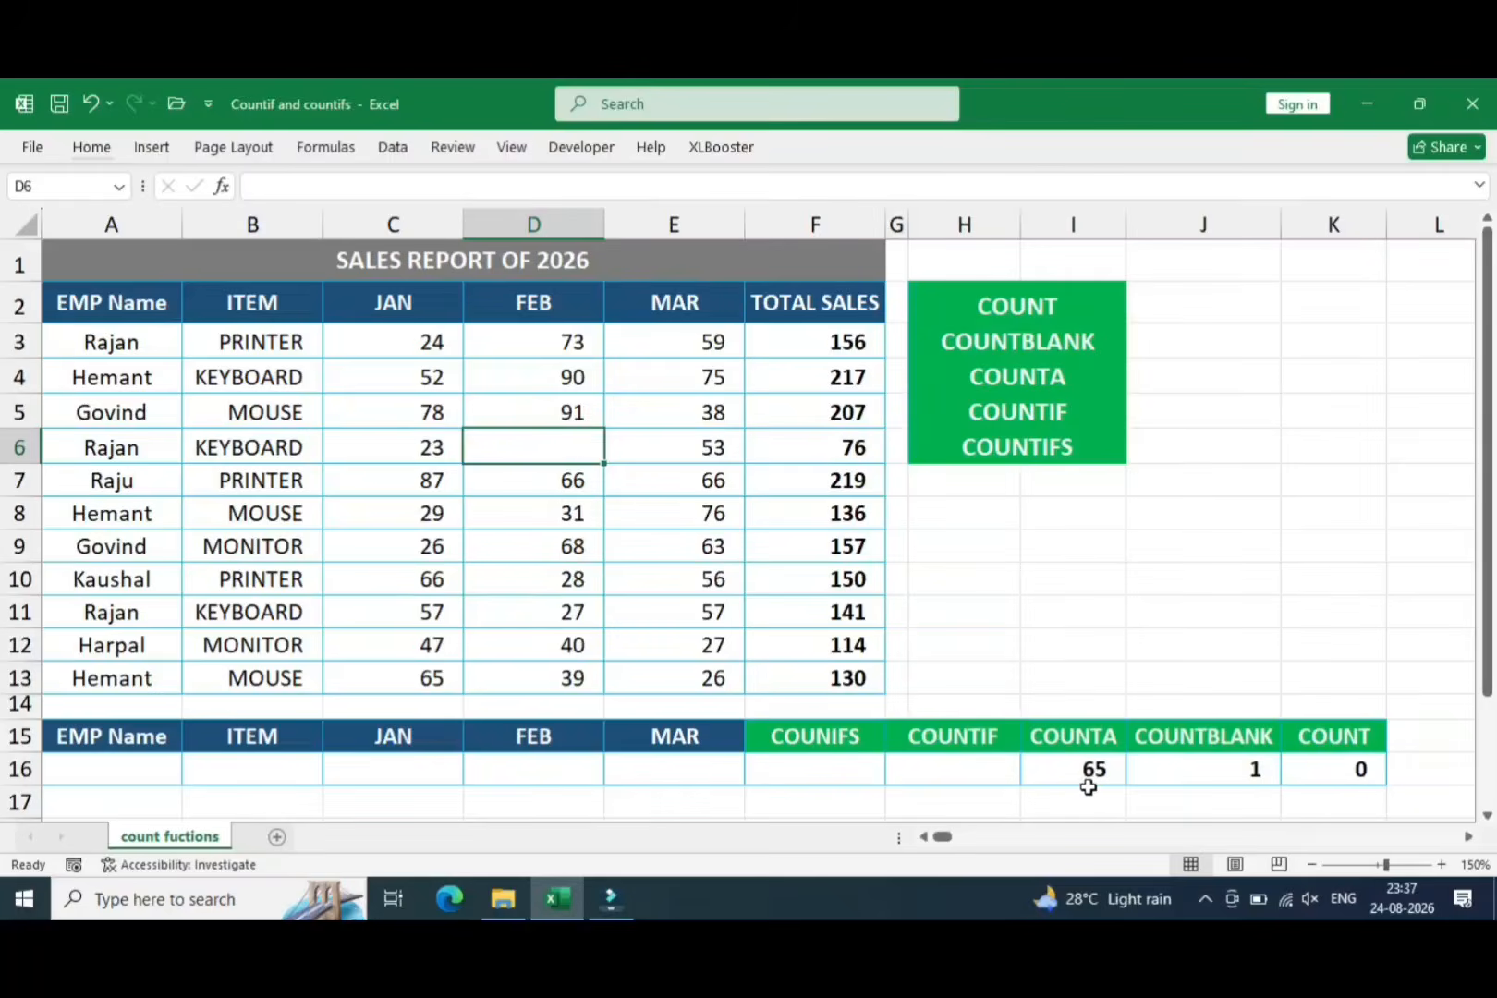
{"action": "key", "text": "Down"}
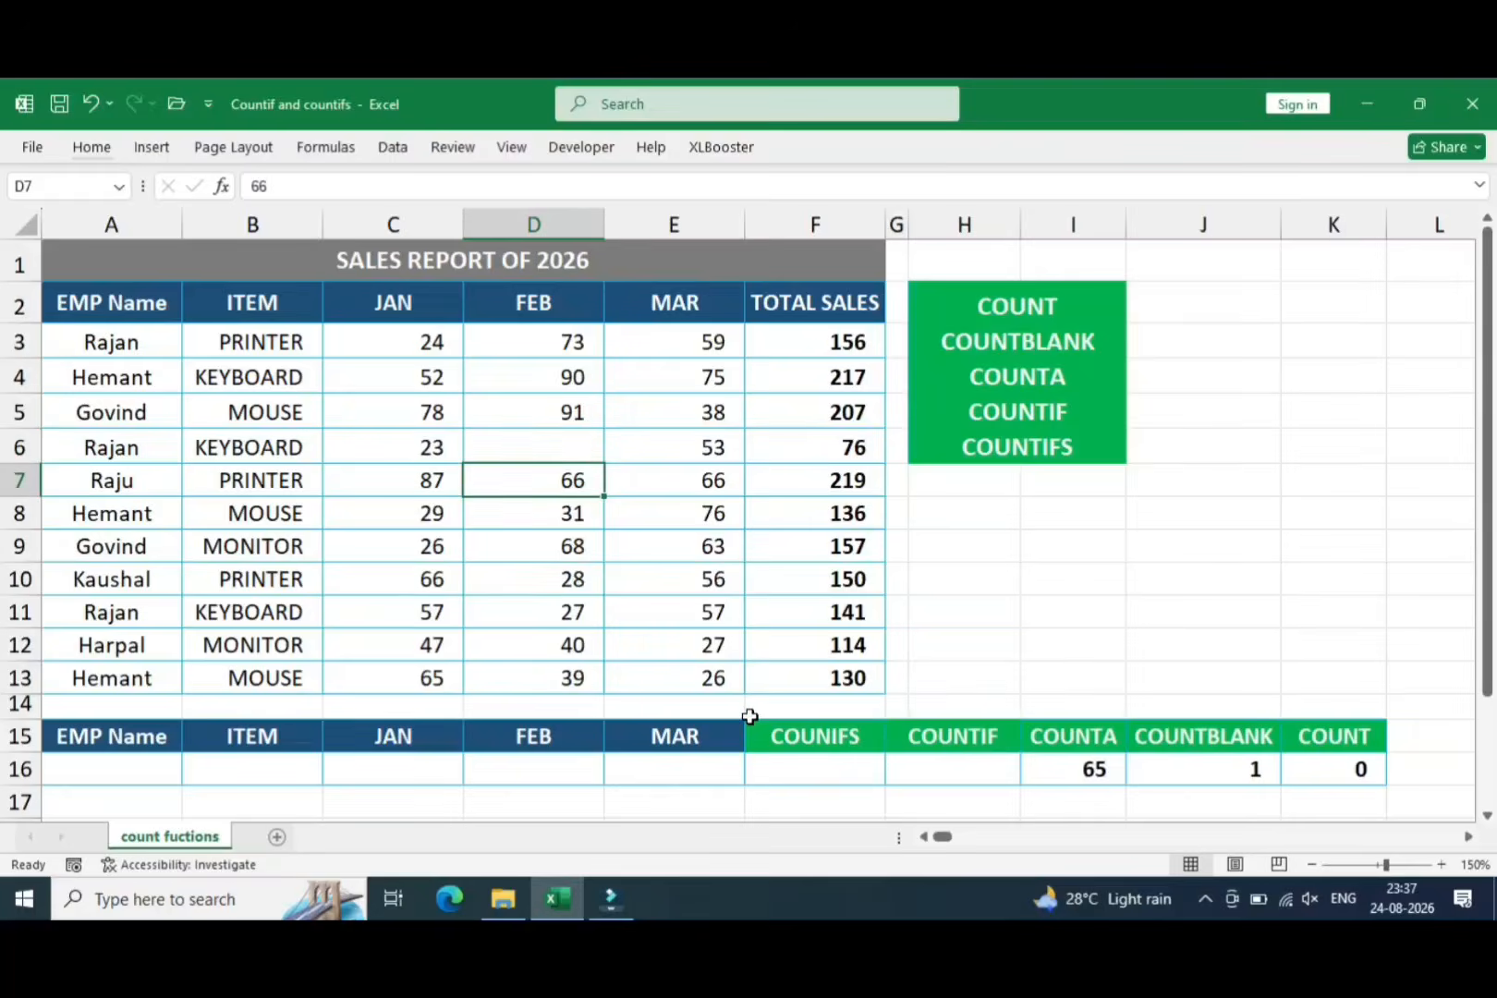
{"action": "key", "text": "Delete"}
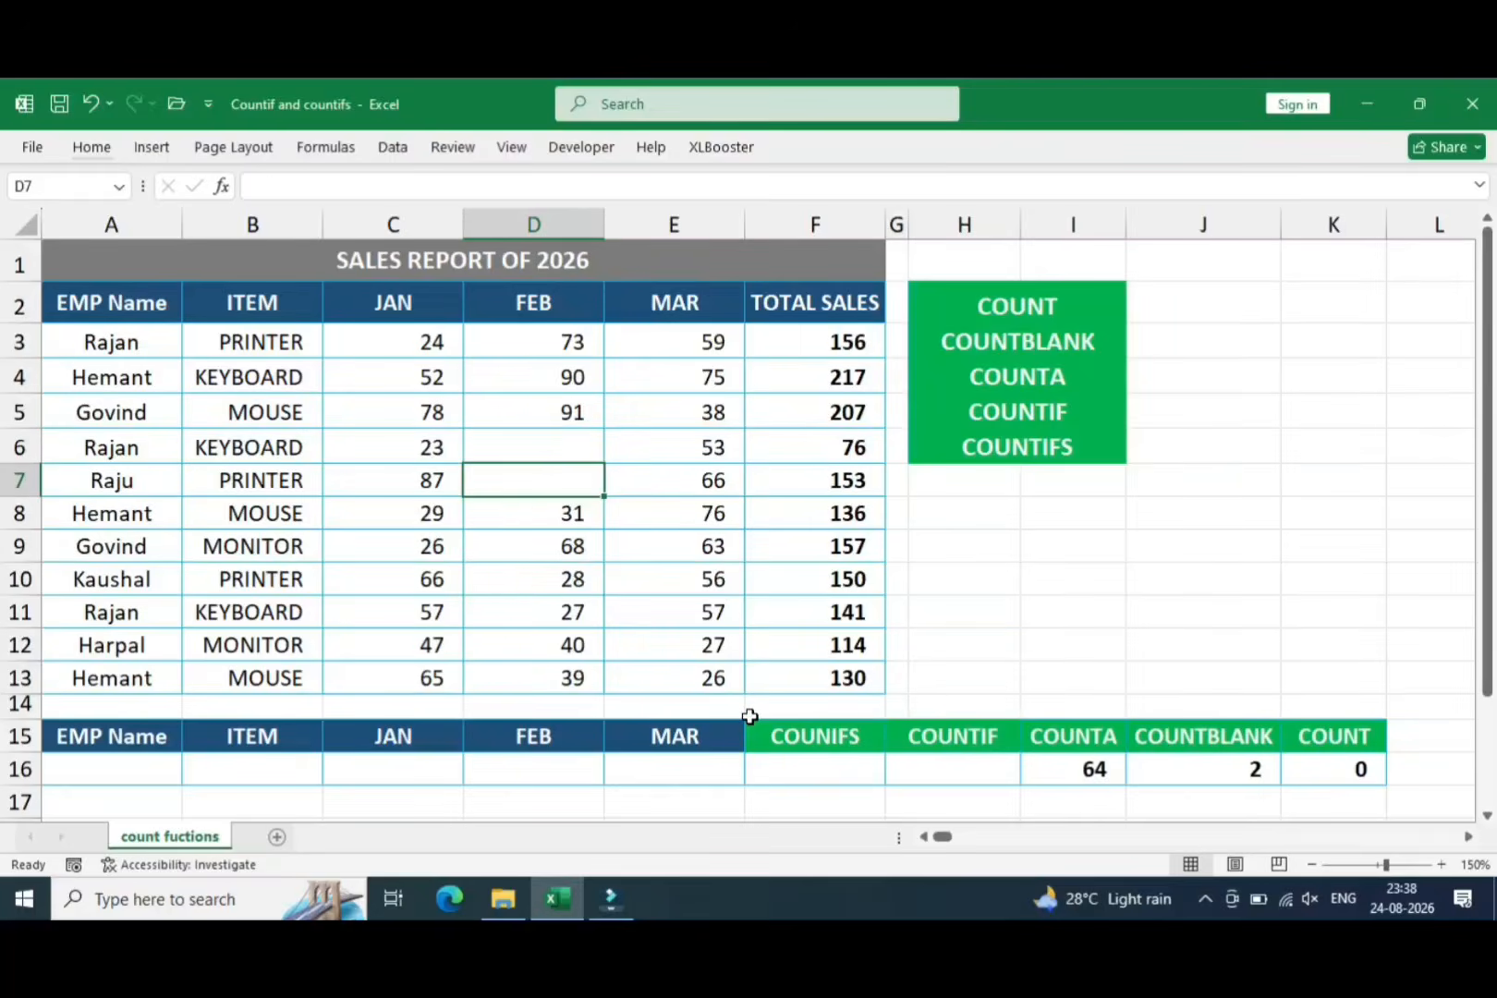
Enter a period in cell D6 and a single space in cell D7 to test how COUNTA treats them
{"action": "key", "text": "Down"}
{"action": "key", "text": "Up"}
{"action": "key", "text": "Up"}
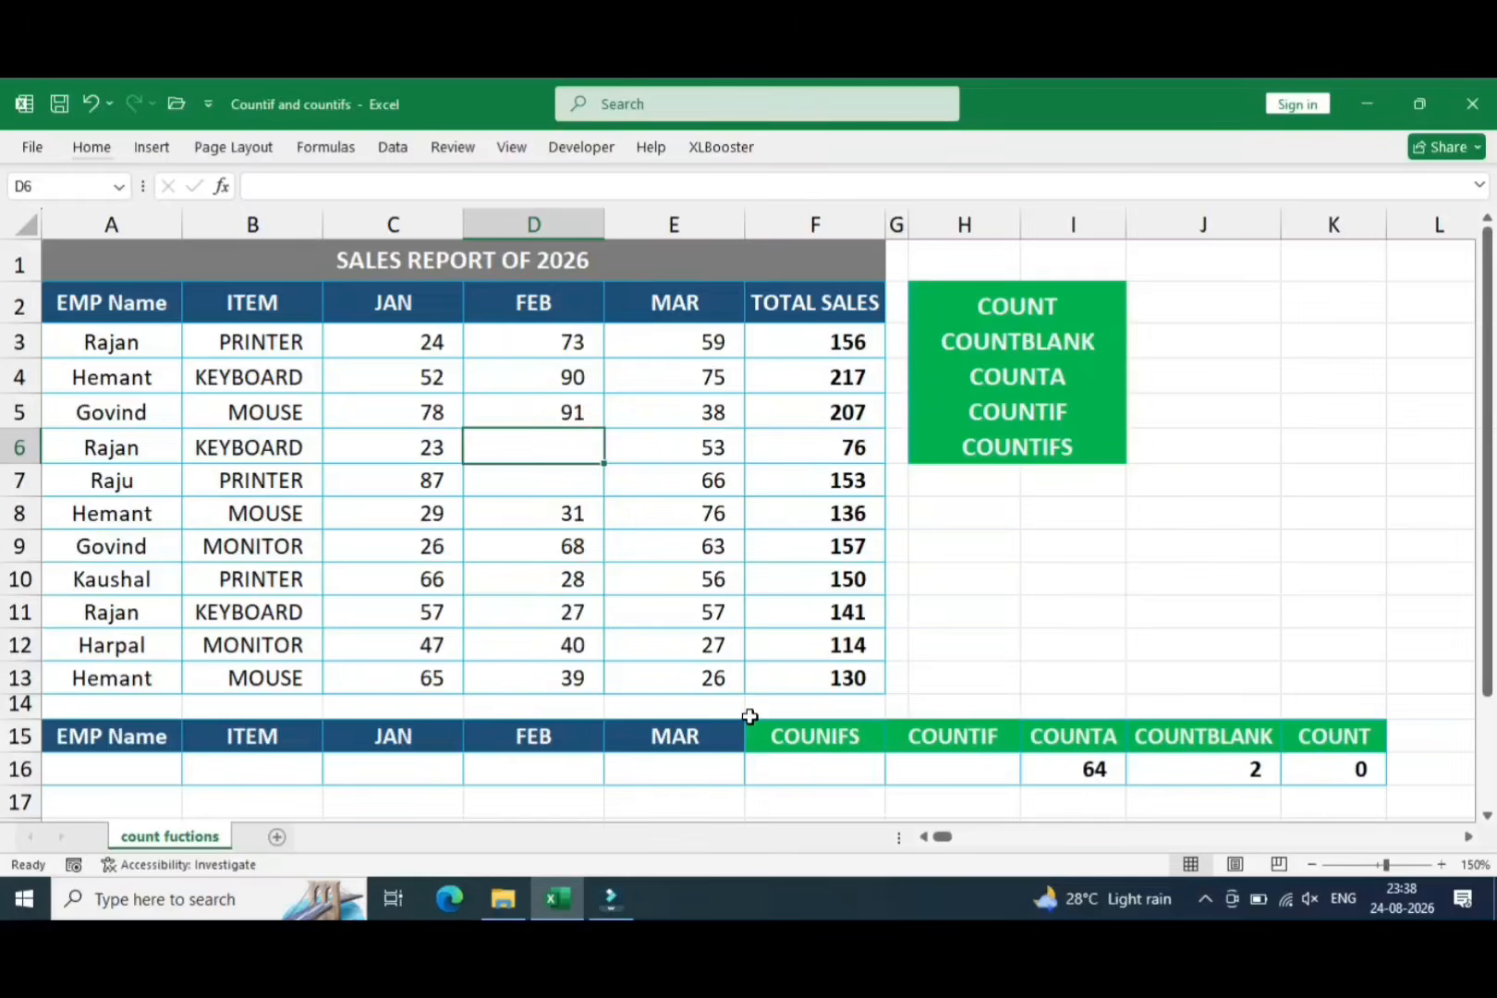
{"action": "type", "text": "."}
{"action": "key", "text": "Return"}
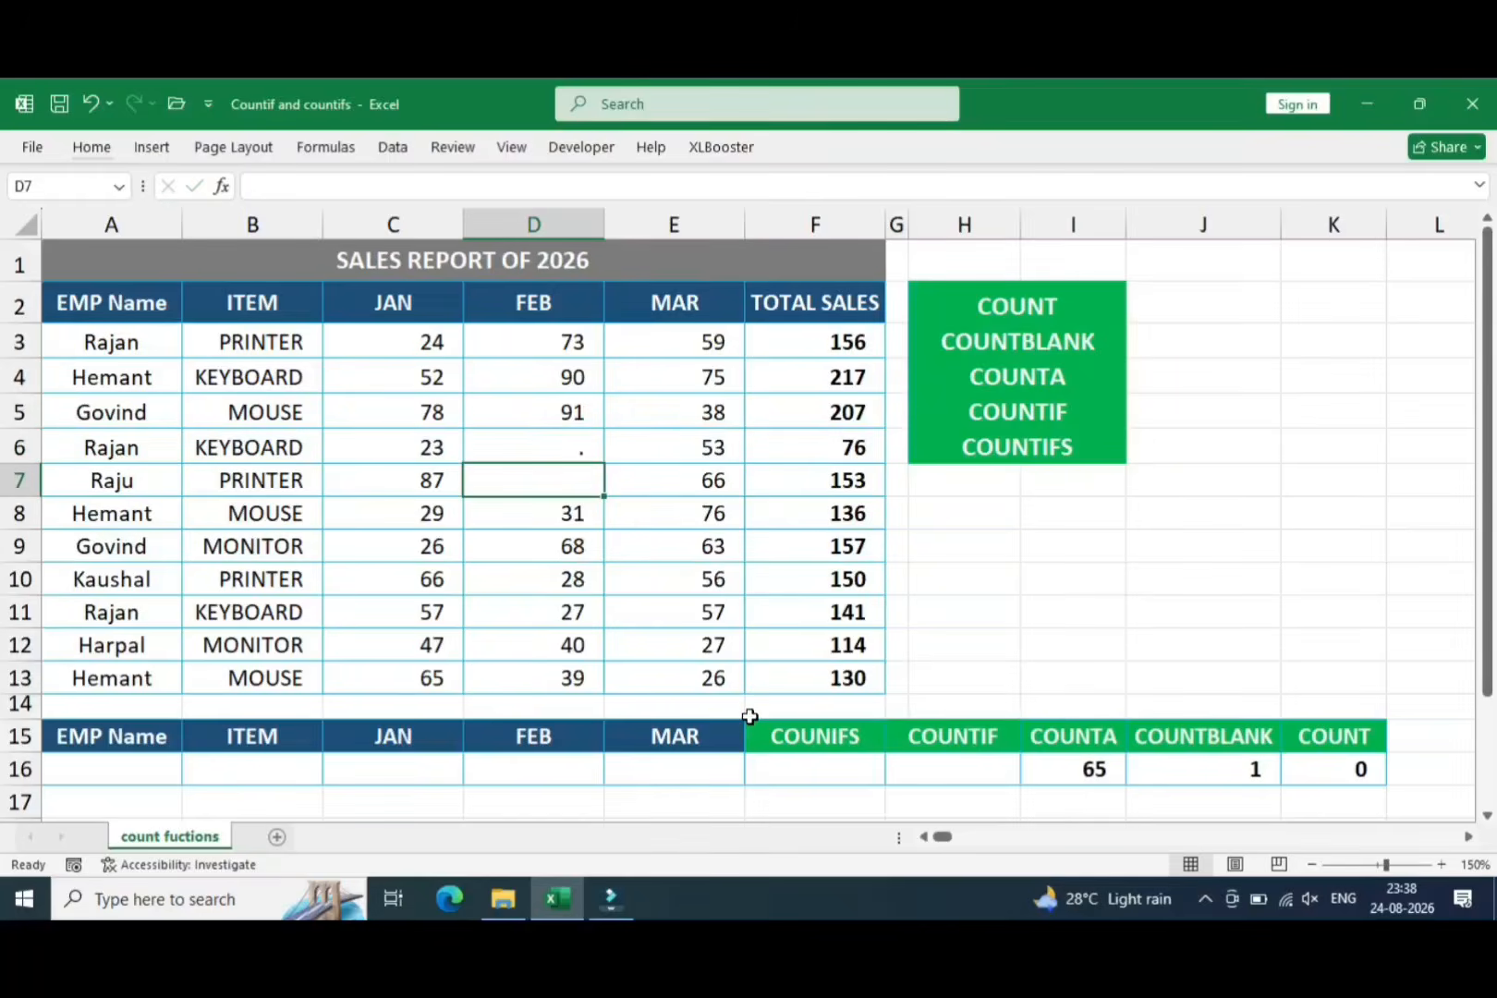
{"action": "key", "text": "Up"}
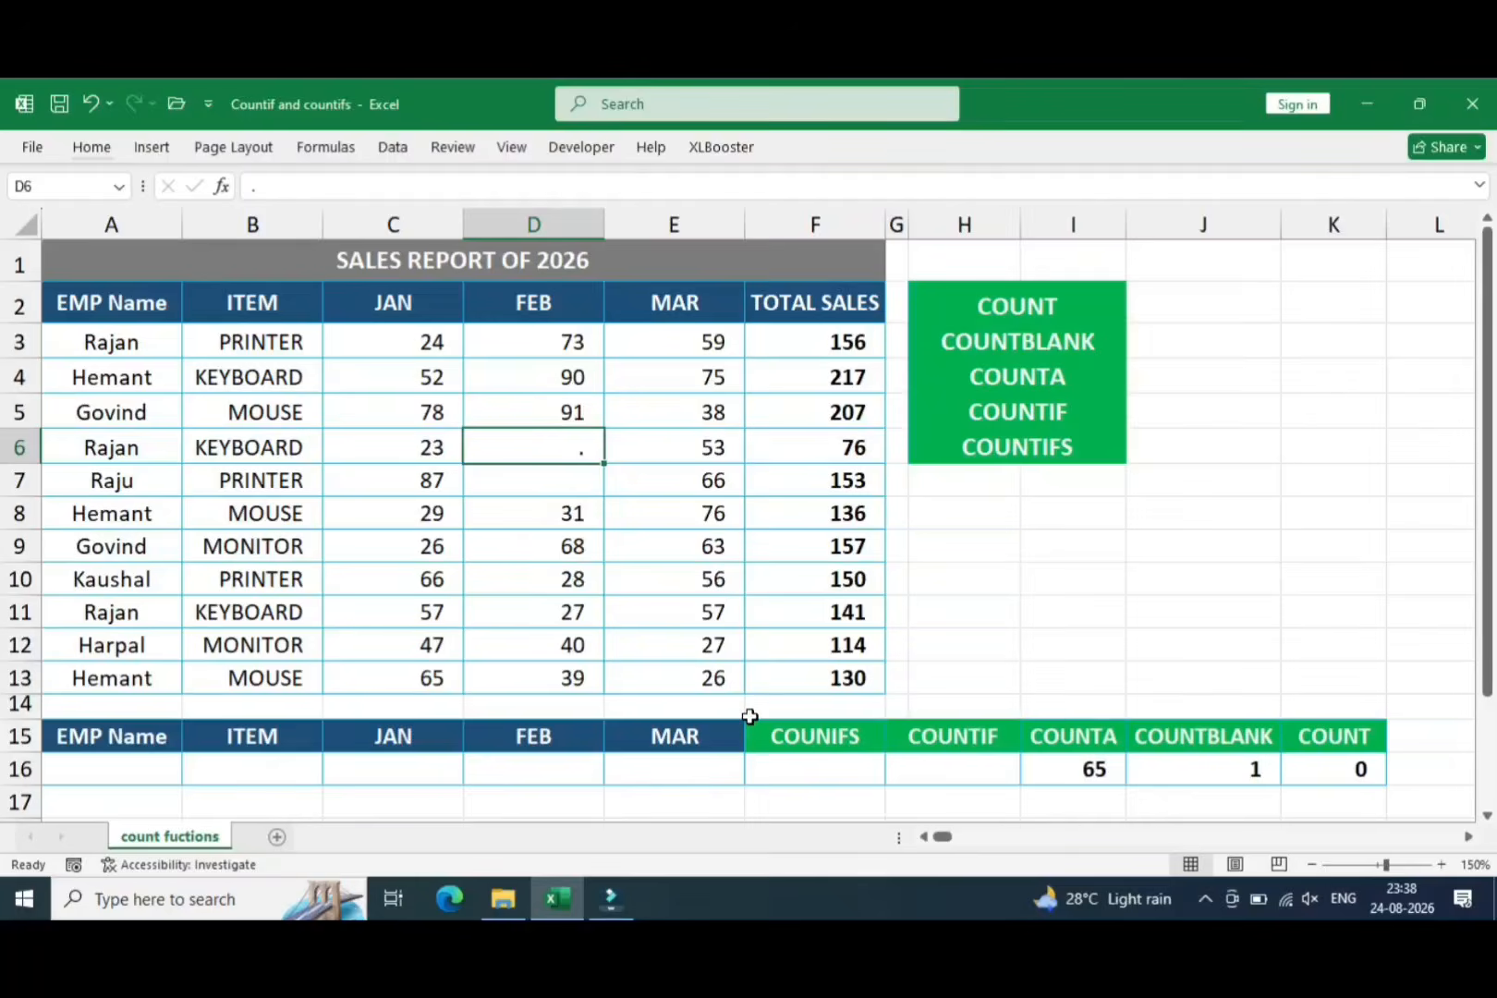
{"action": "key", "text": "Down"}
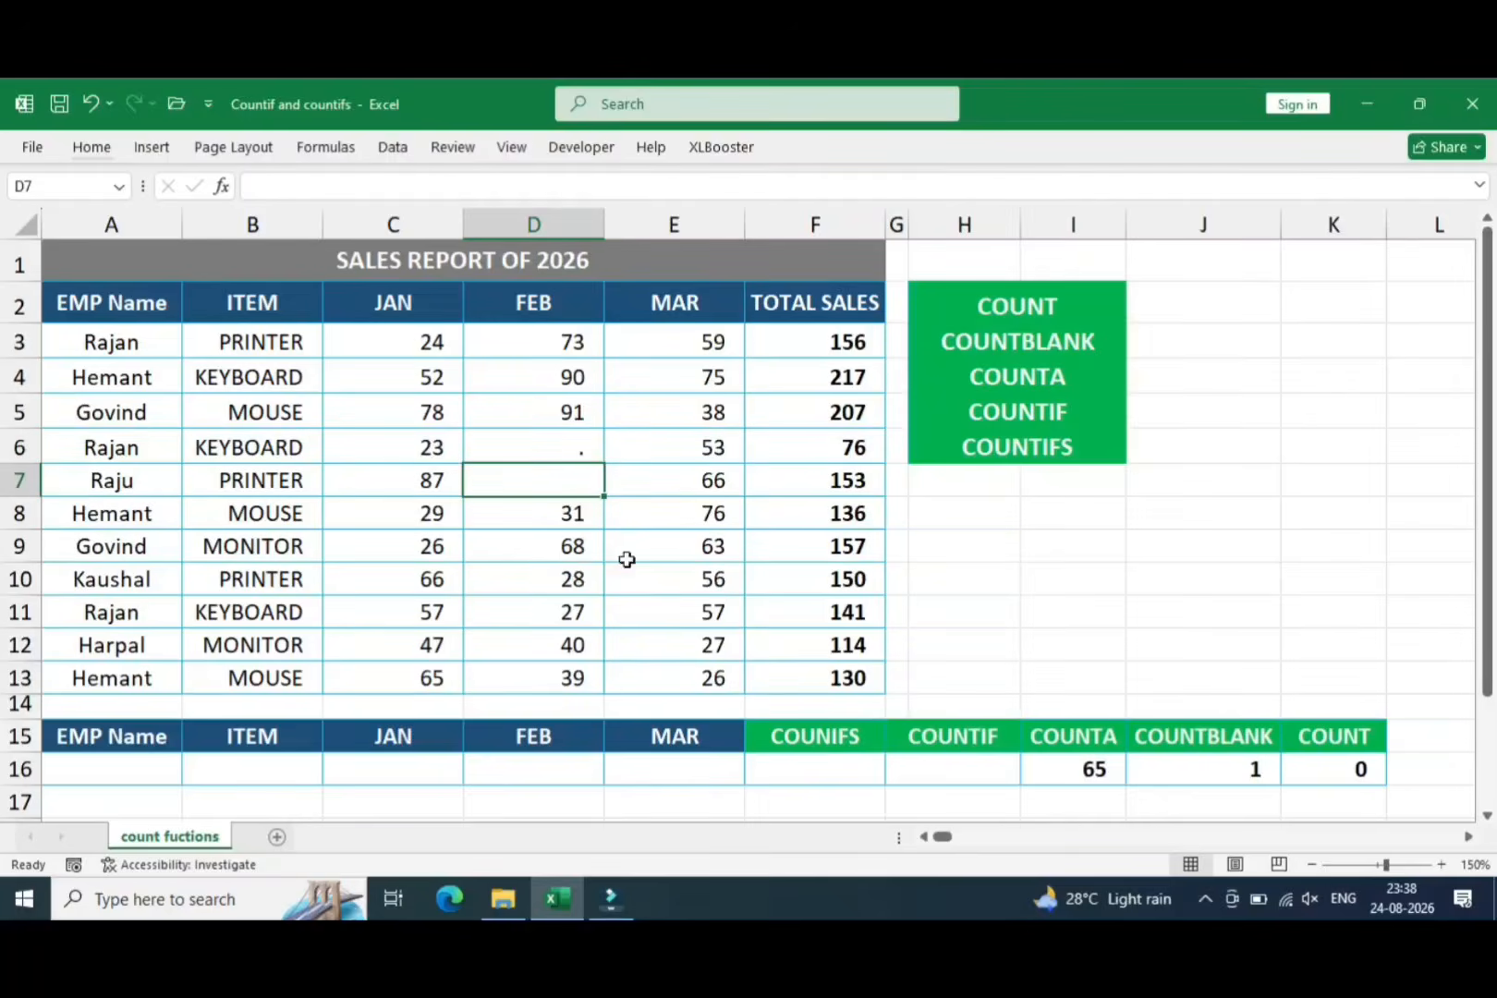
{"action": "double_click", "coordinate": [563, 484]}
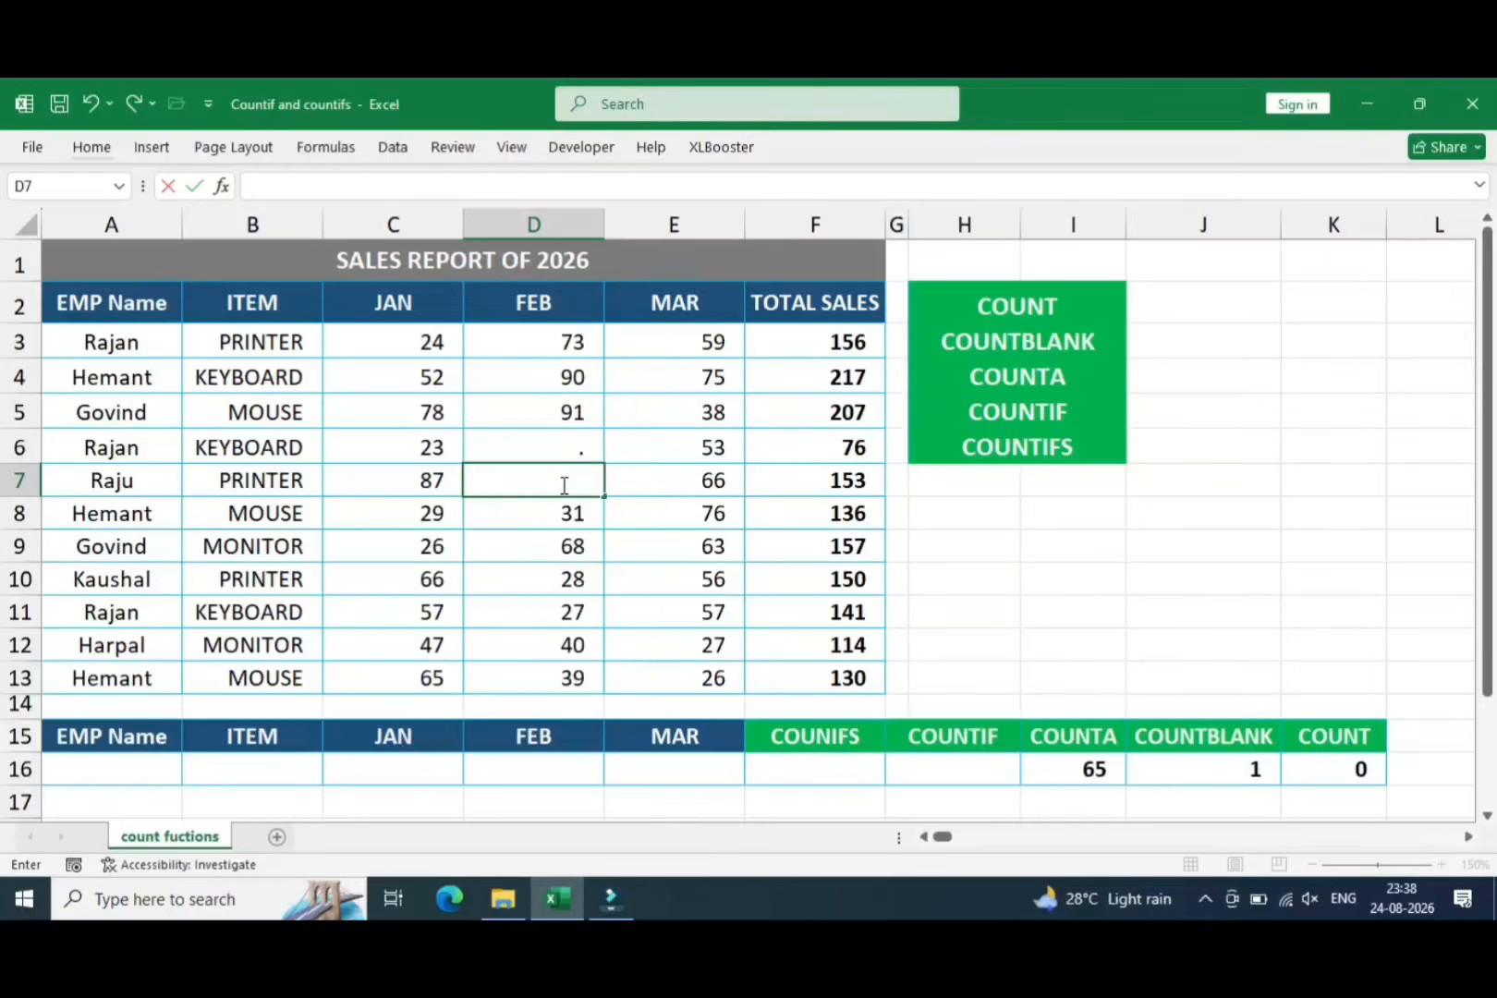
{"action": "key", "text": "Return"}
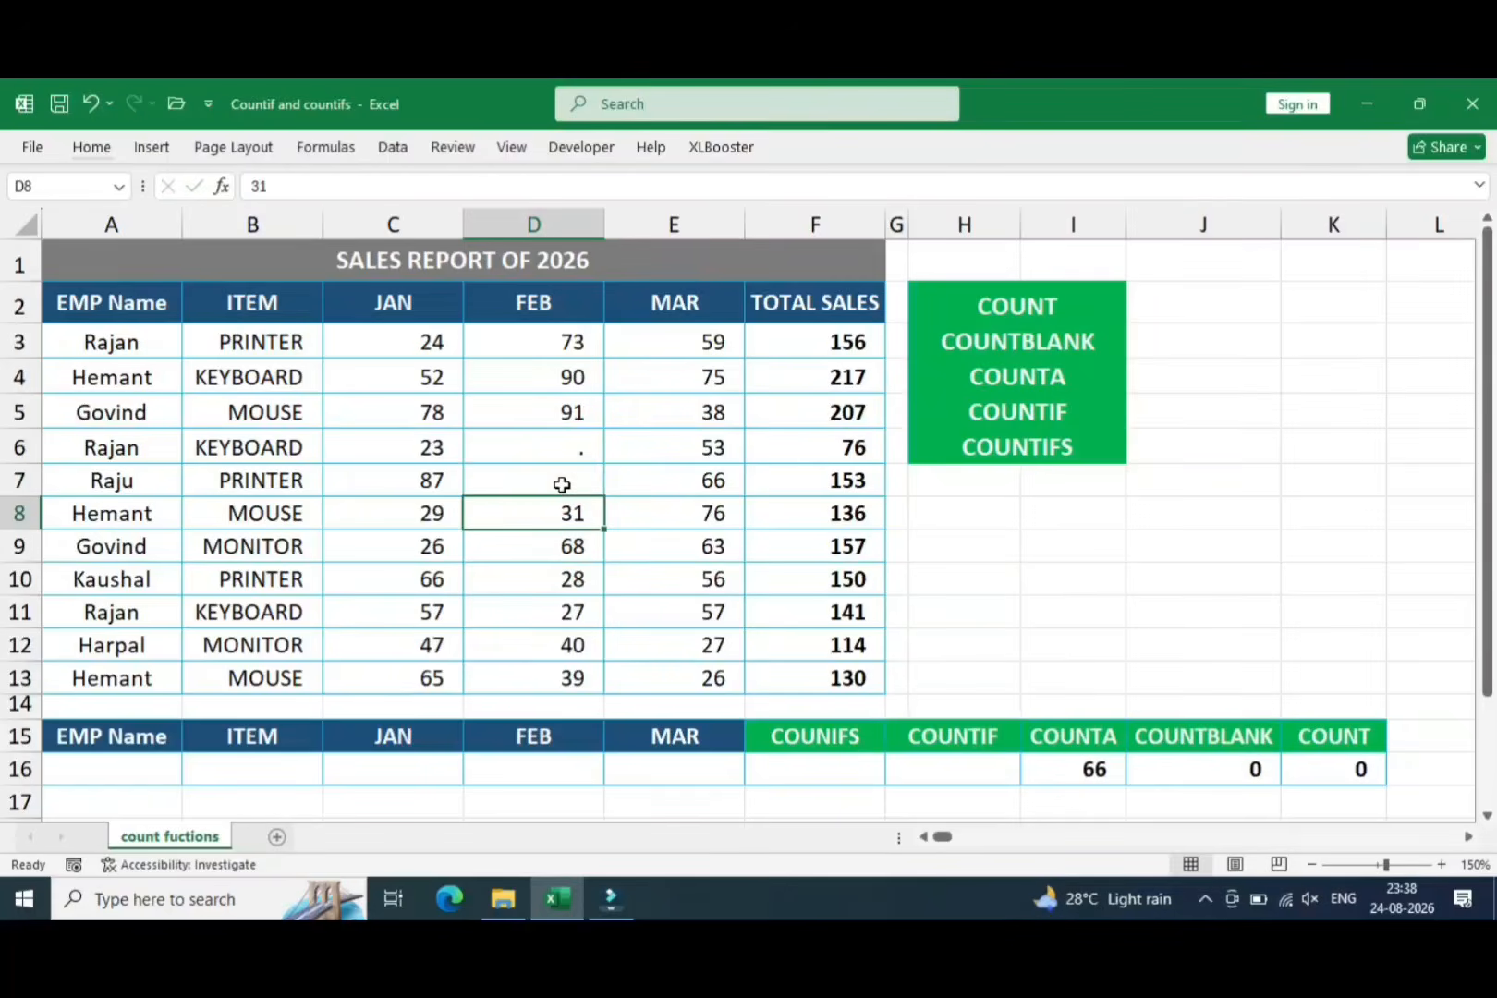
{"action": "left_click", "coordinate": [561, 487]}
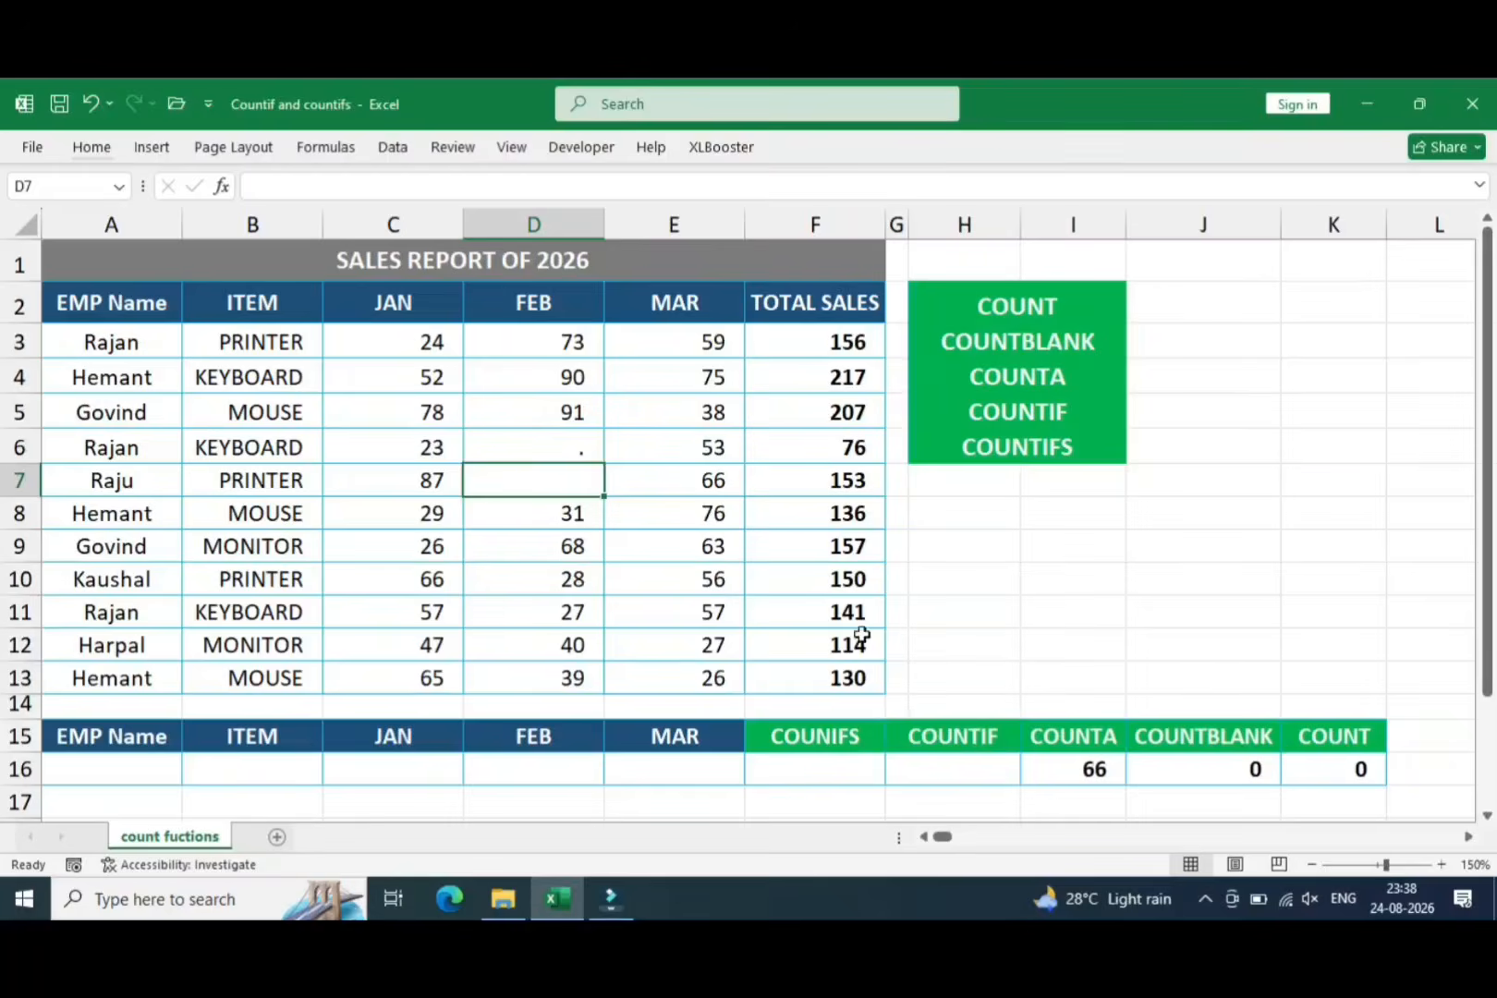
Replace the FEB values with symbols, entering @ in cell D8 and % in cell D9
{"action": "left_click", "coordinate": [561, 521]}
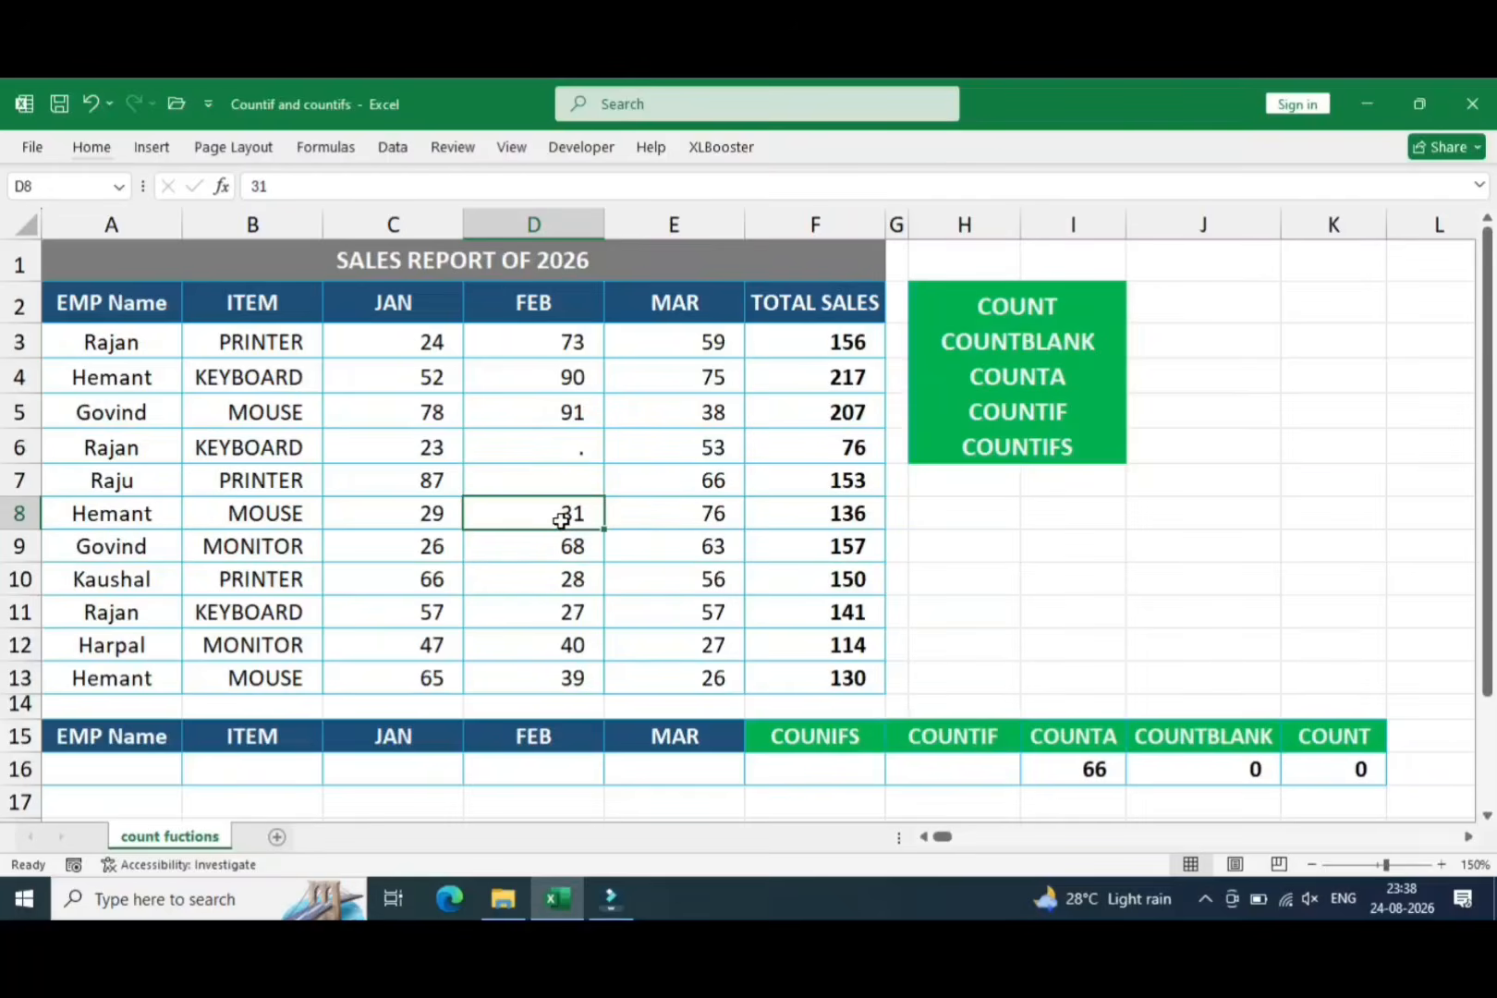
{"action": "type", "text": "@"}
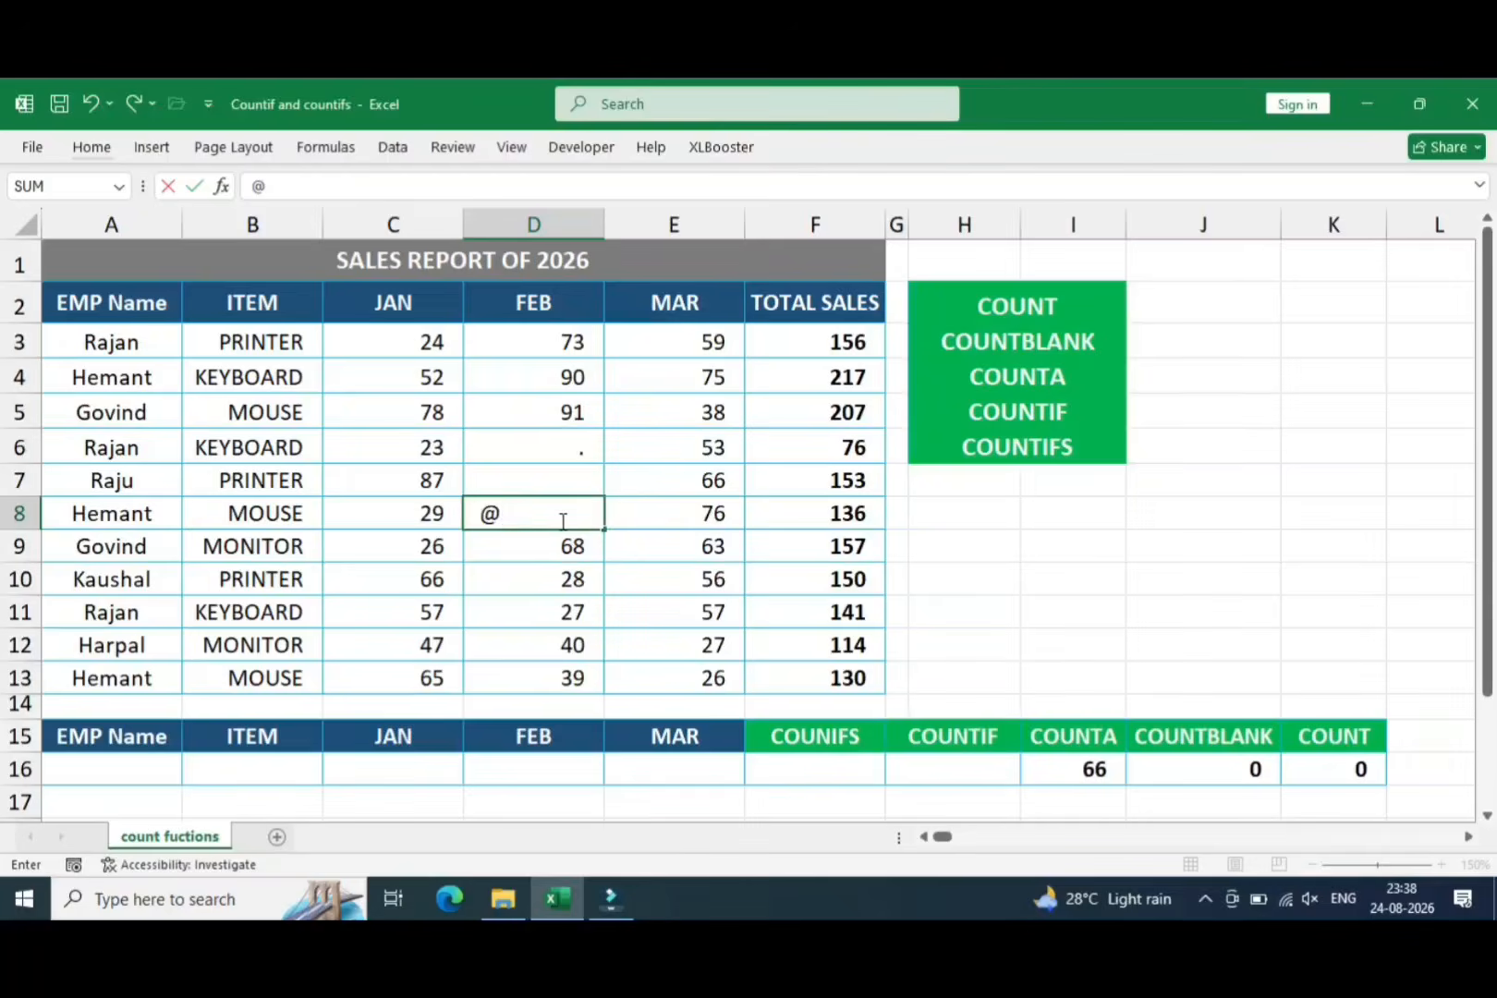
{"action": "key", "text": "Return"}
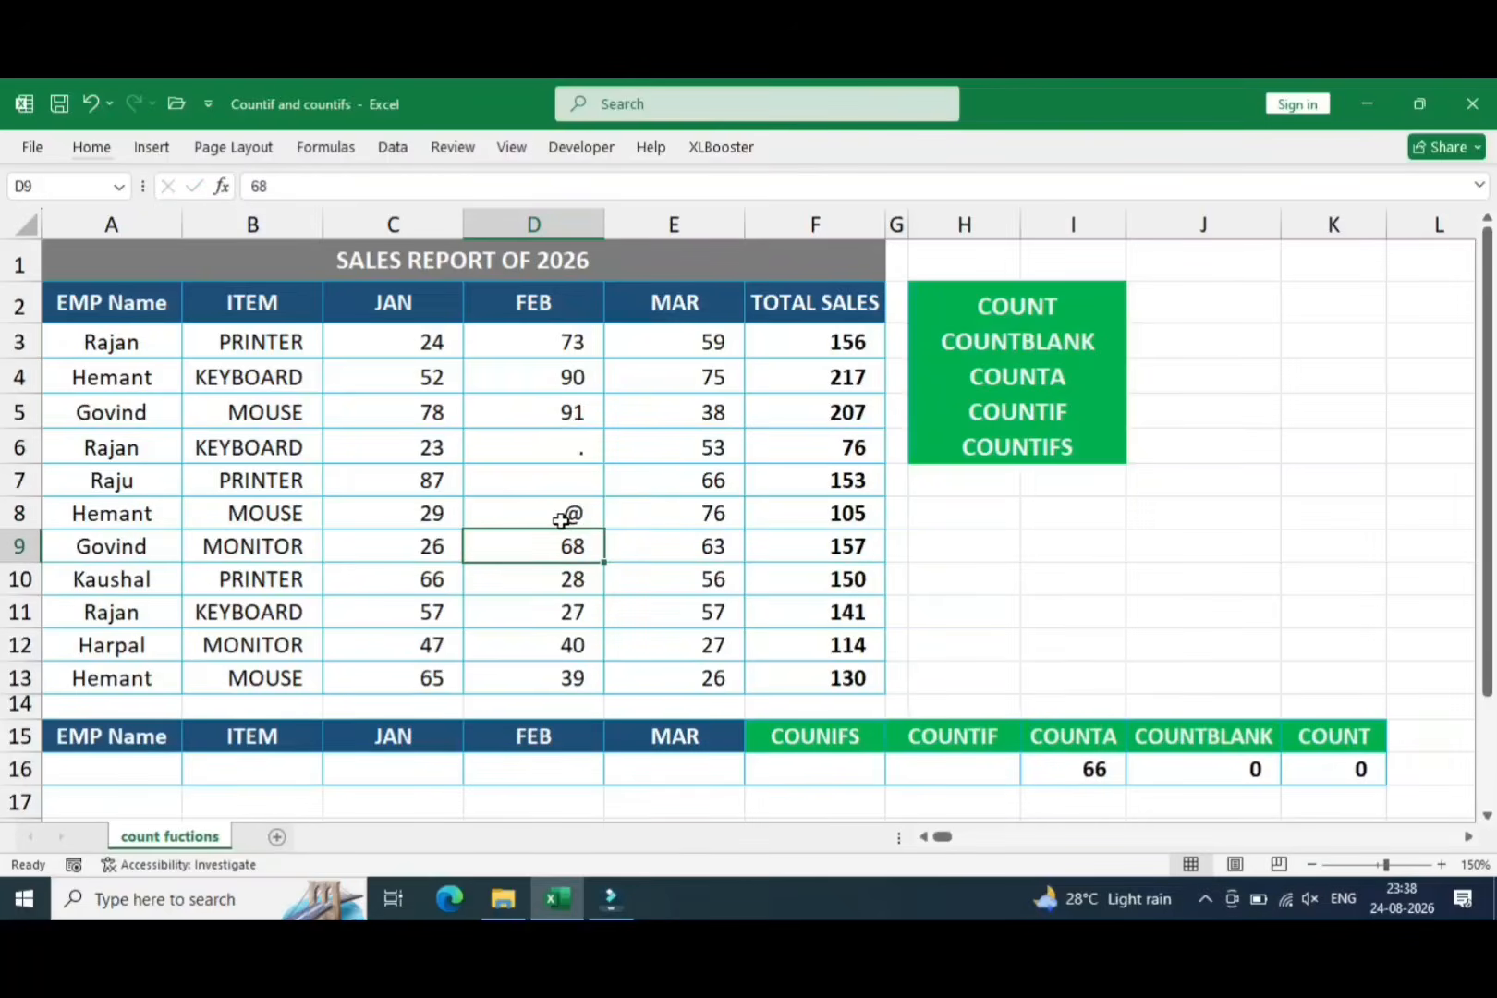
{"action": "key", "text": "Down"}
{"action": "key", "text": "Up"}
{"action": "type", "text": "%"}
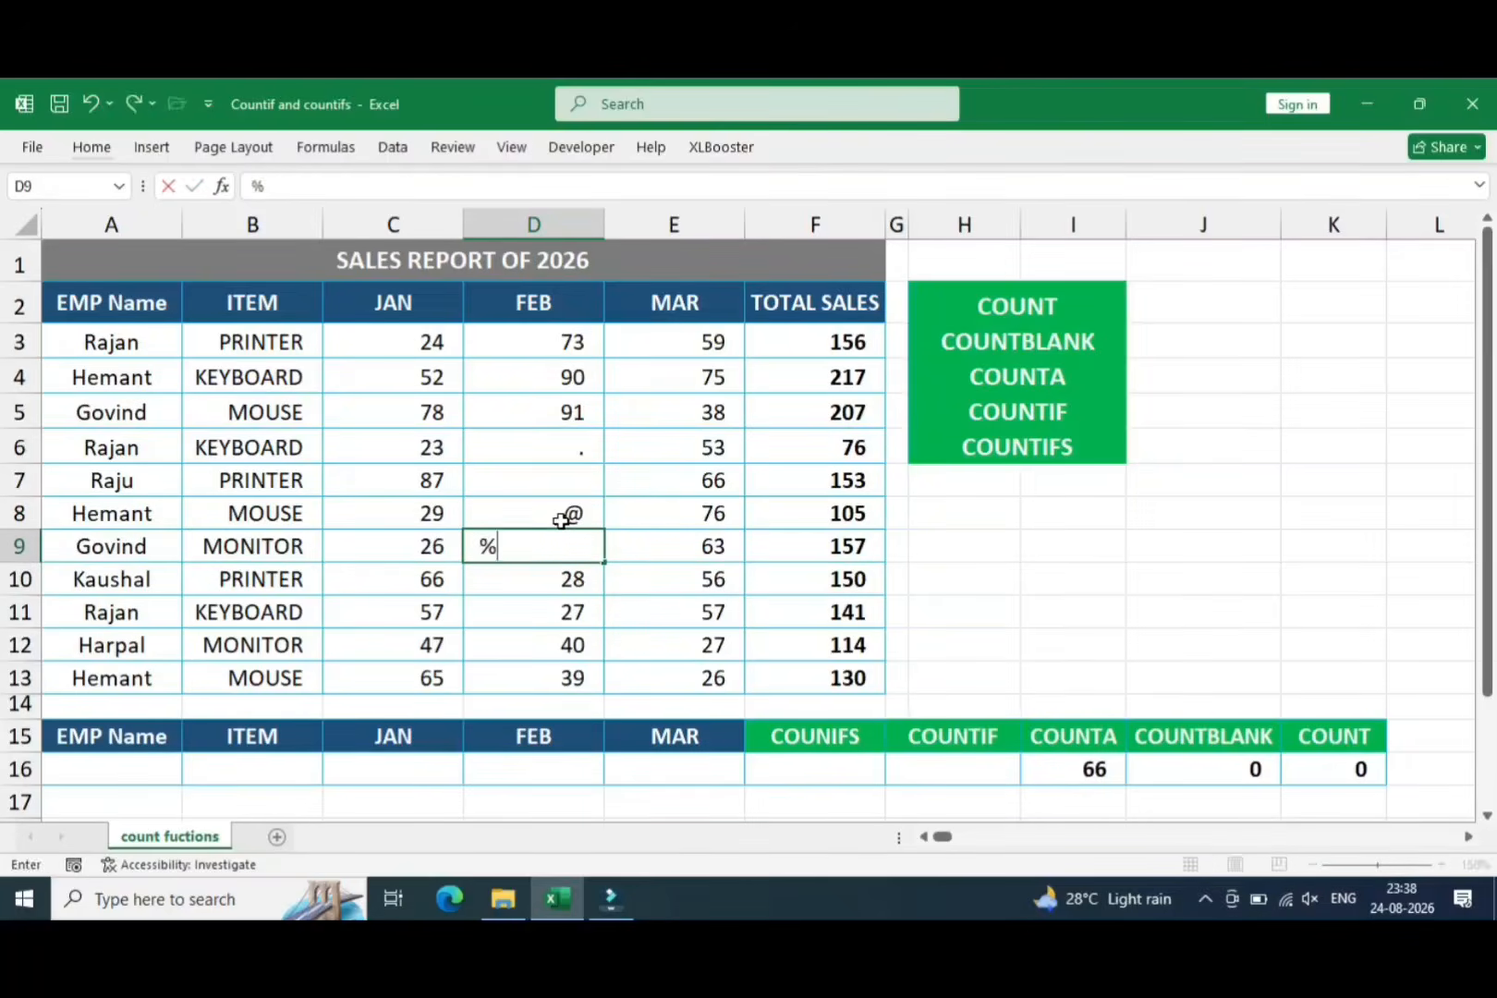
{"action": "key", "text": "Return"}
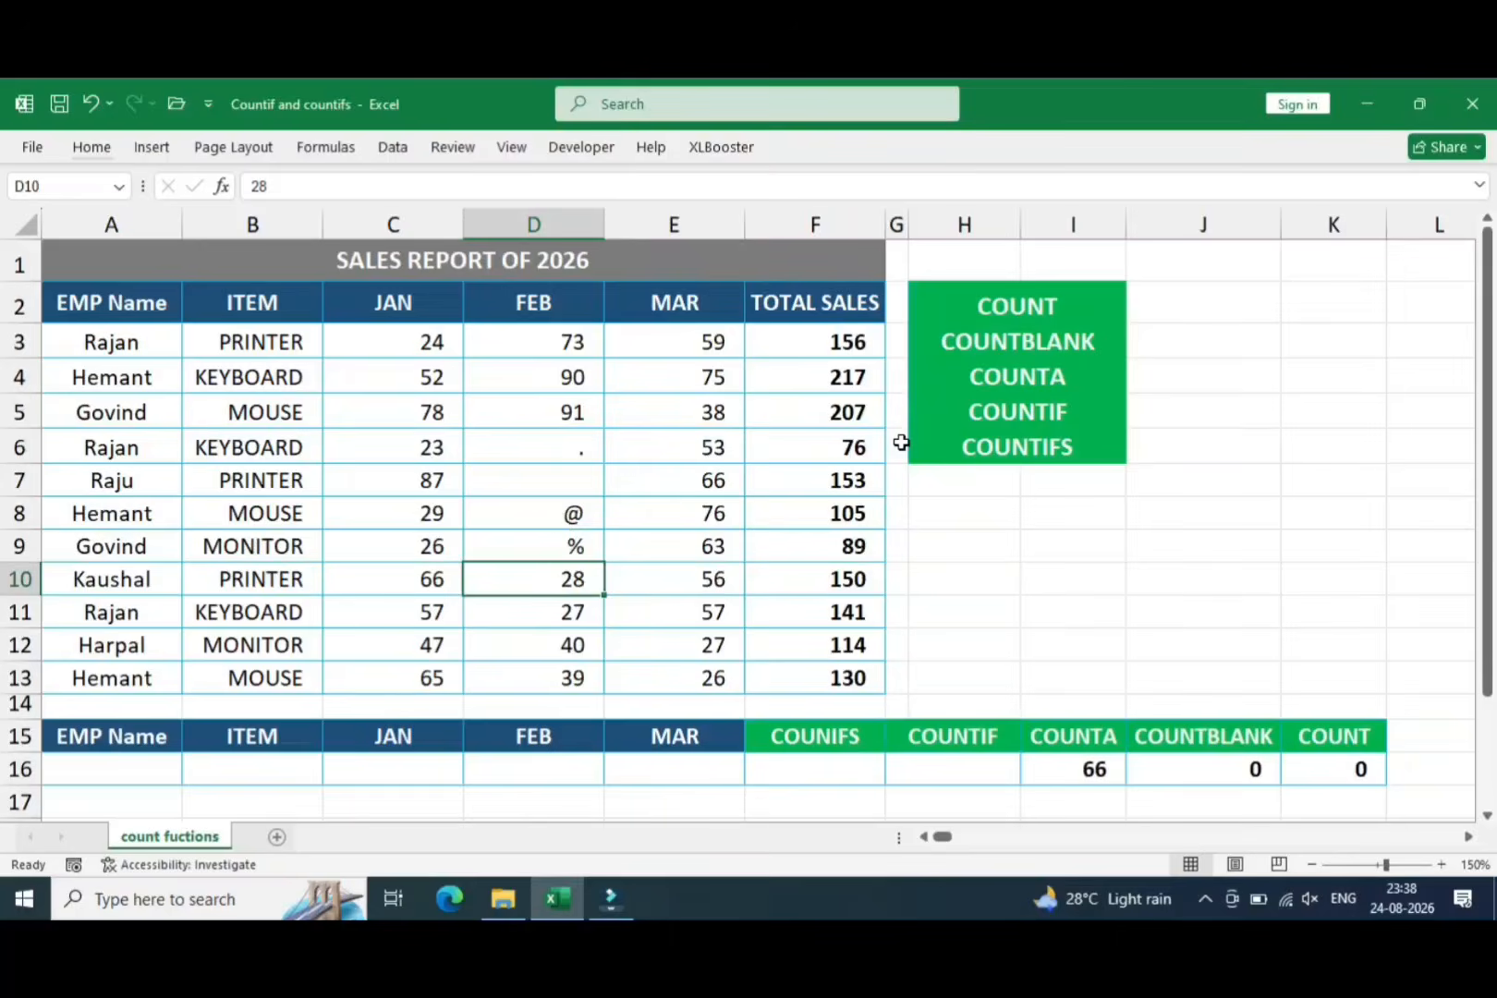
Clear cell D8 and enter @ in it again to compare the COUNTA and COUNTBLANK results
{"action": "key", "text": "Up"}
{"action": "key", "text": "Up"}
{"action": "key", "text": "Up"}
{"action": "key", "text": "Down"}
{"action": "key", "text": "Down"}
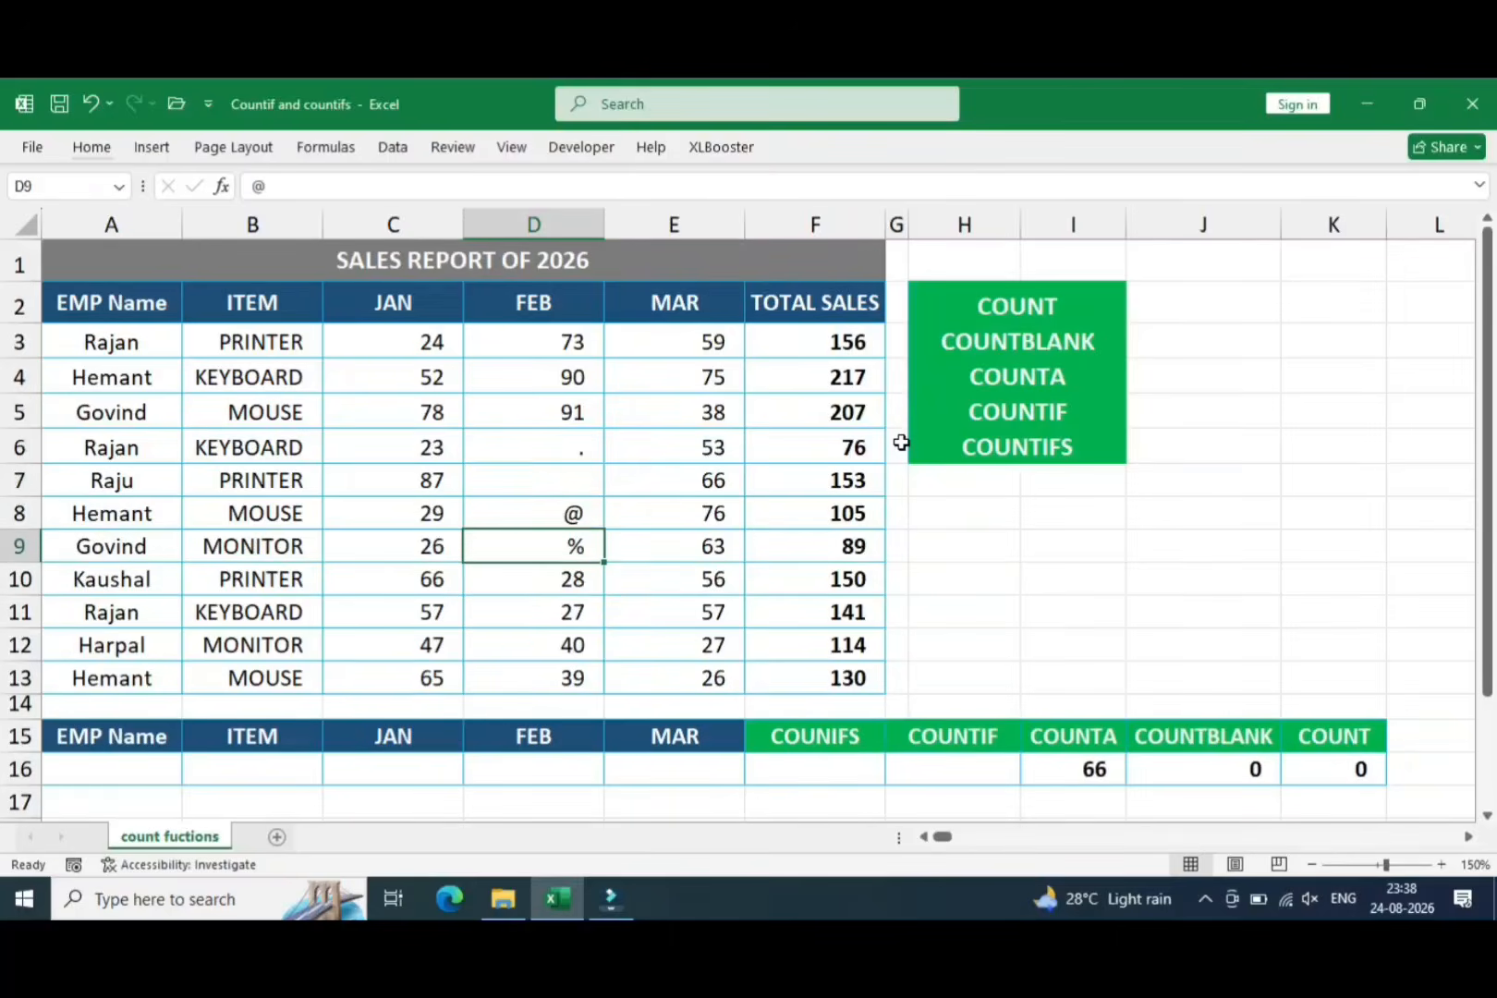
{"action": "key", "text": "Up"}
{"action": "key", "text": "Delete"}
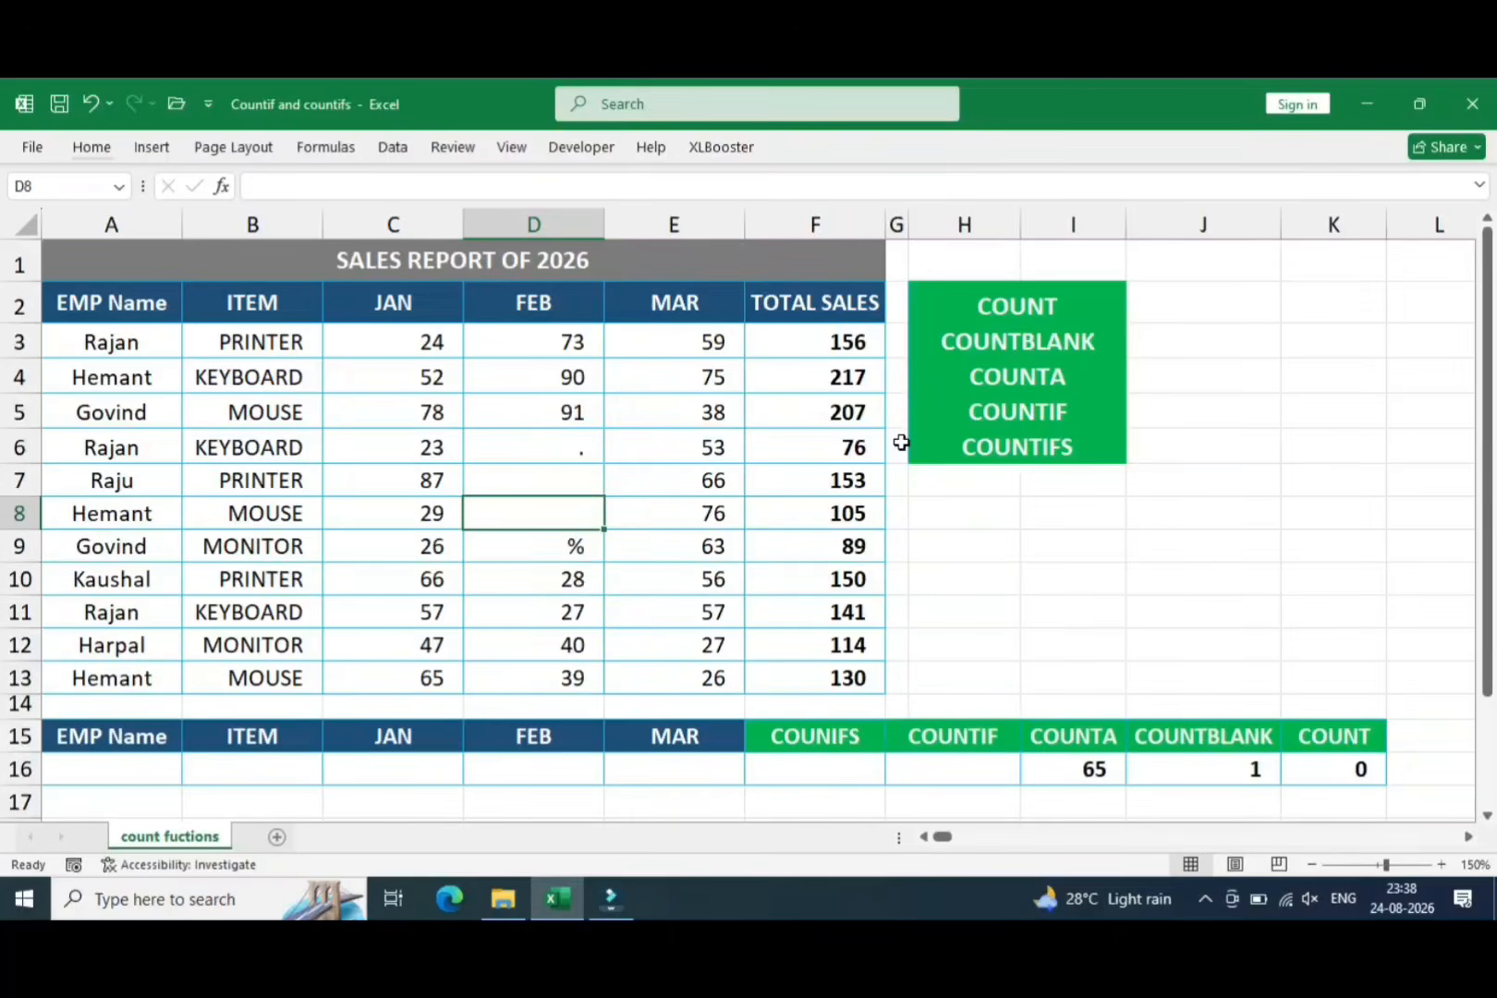
{"action": "type", "text": "@"}
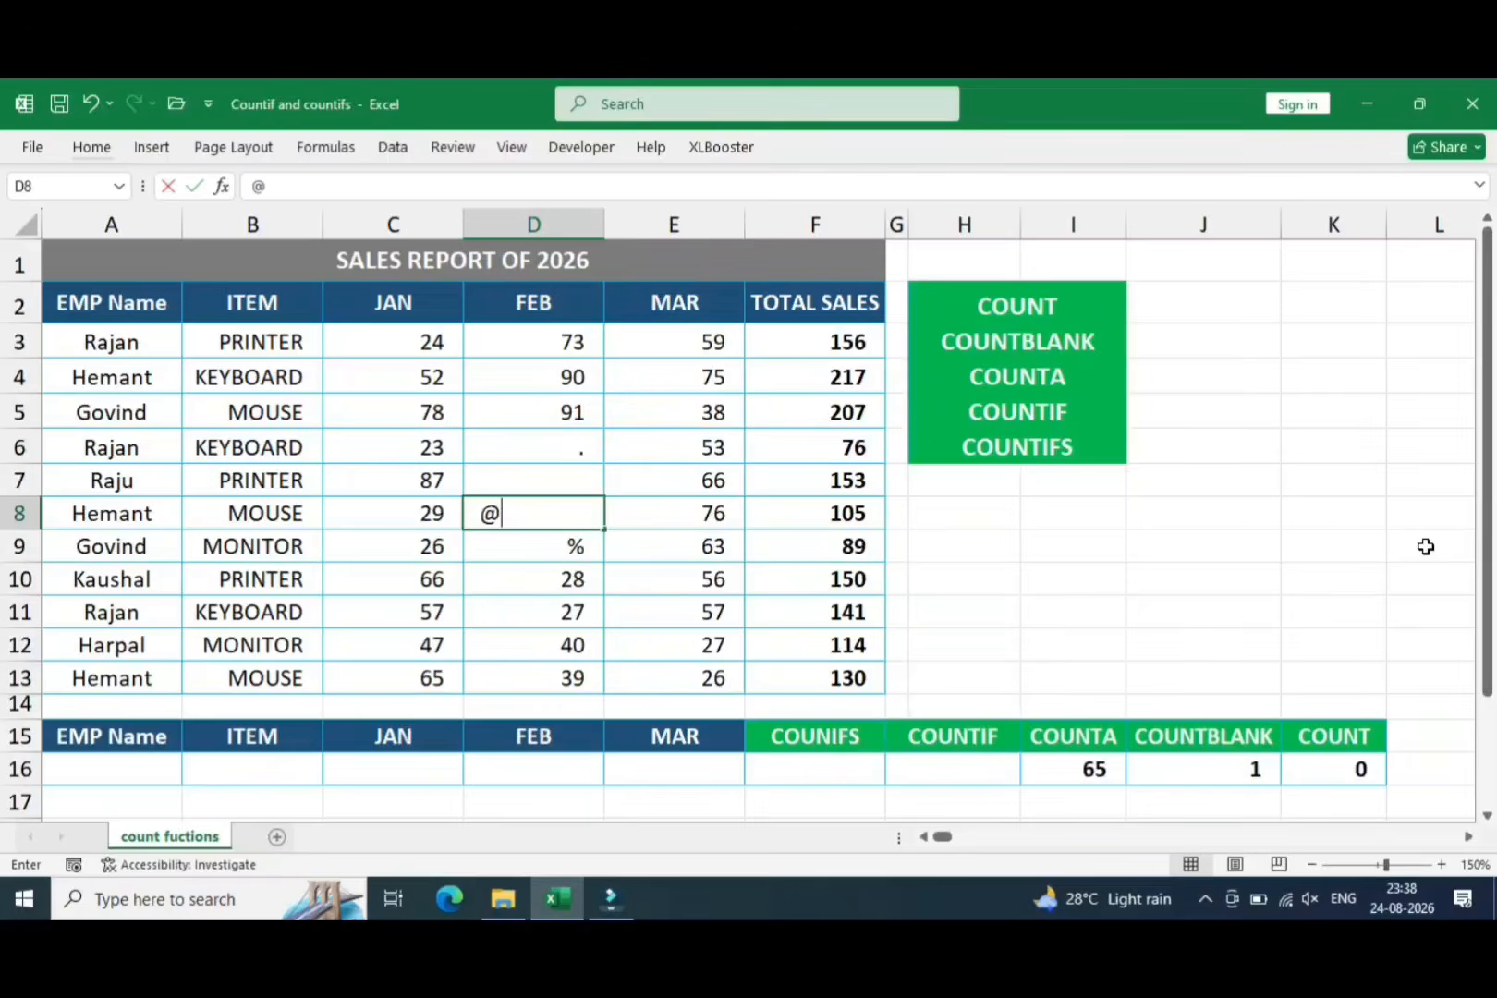
{"action": "key", "text": "Return"}
{"action": "key", "text": "Down"}
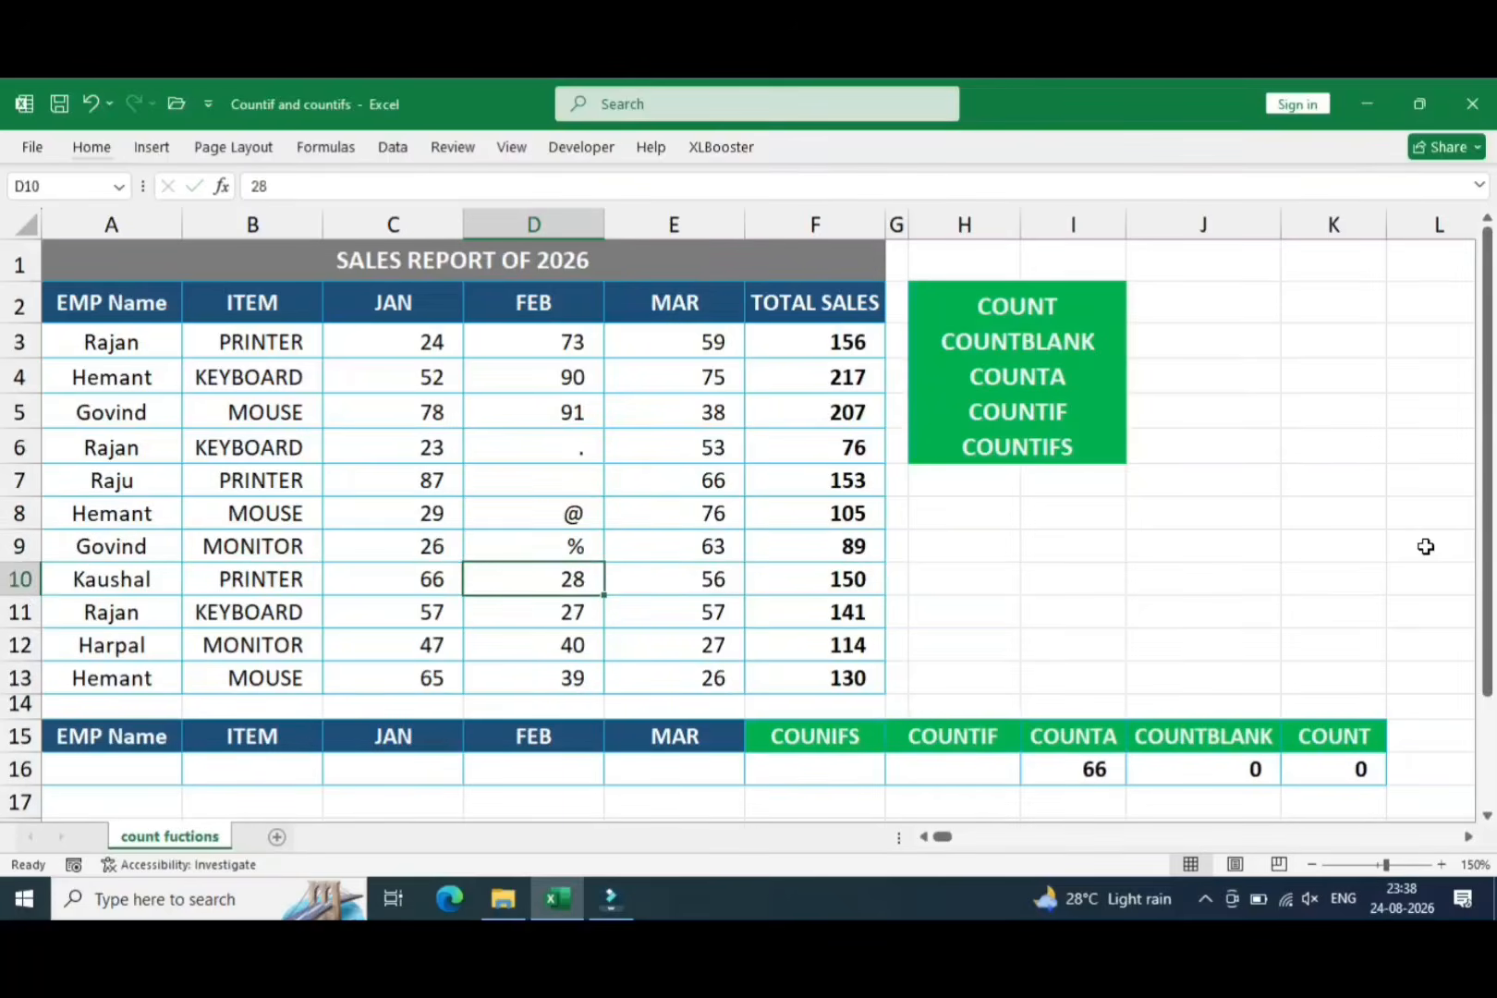
Replace the FEB test entries in cells D6 to D9 with the numbers 90, 43, 65 and 45
{"action": "key", "text": "Up"}
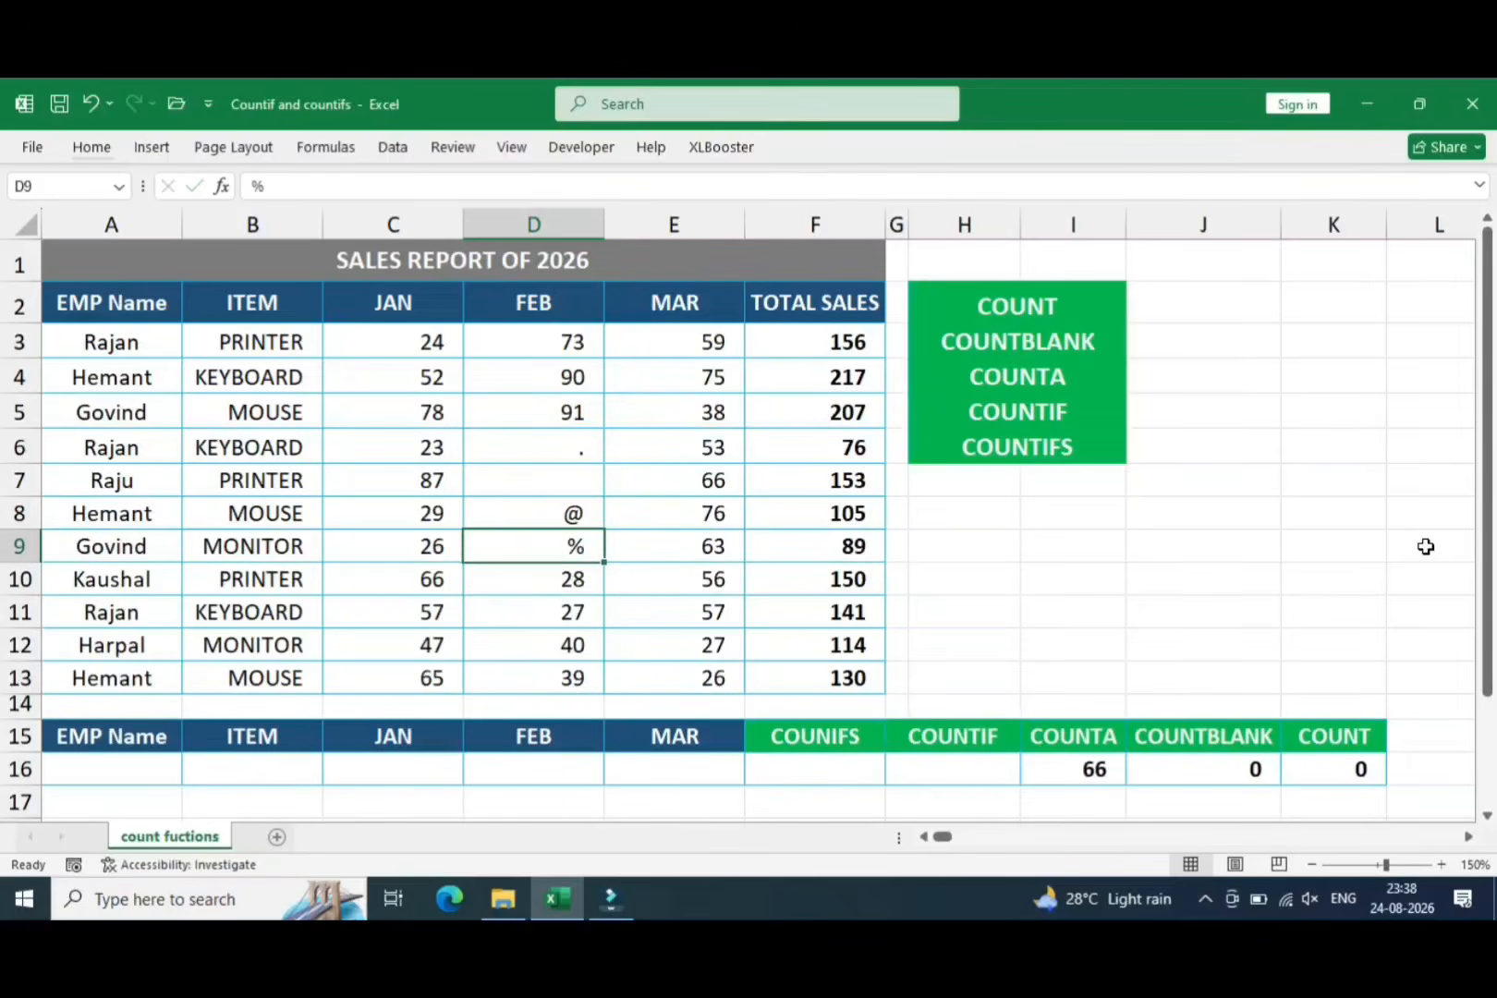
{"action": "key", "text": "Up"}
{"action": "key", "text": "Up"}
{"action": "key", "text": "Up"}
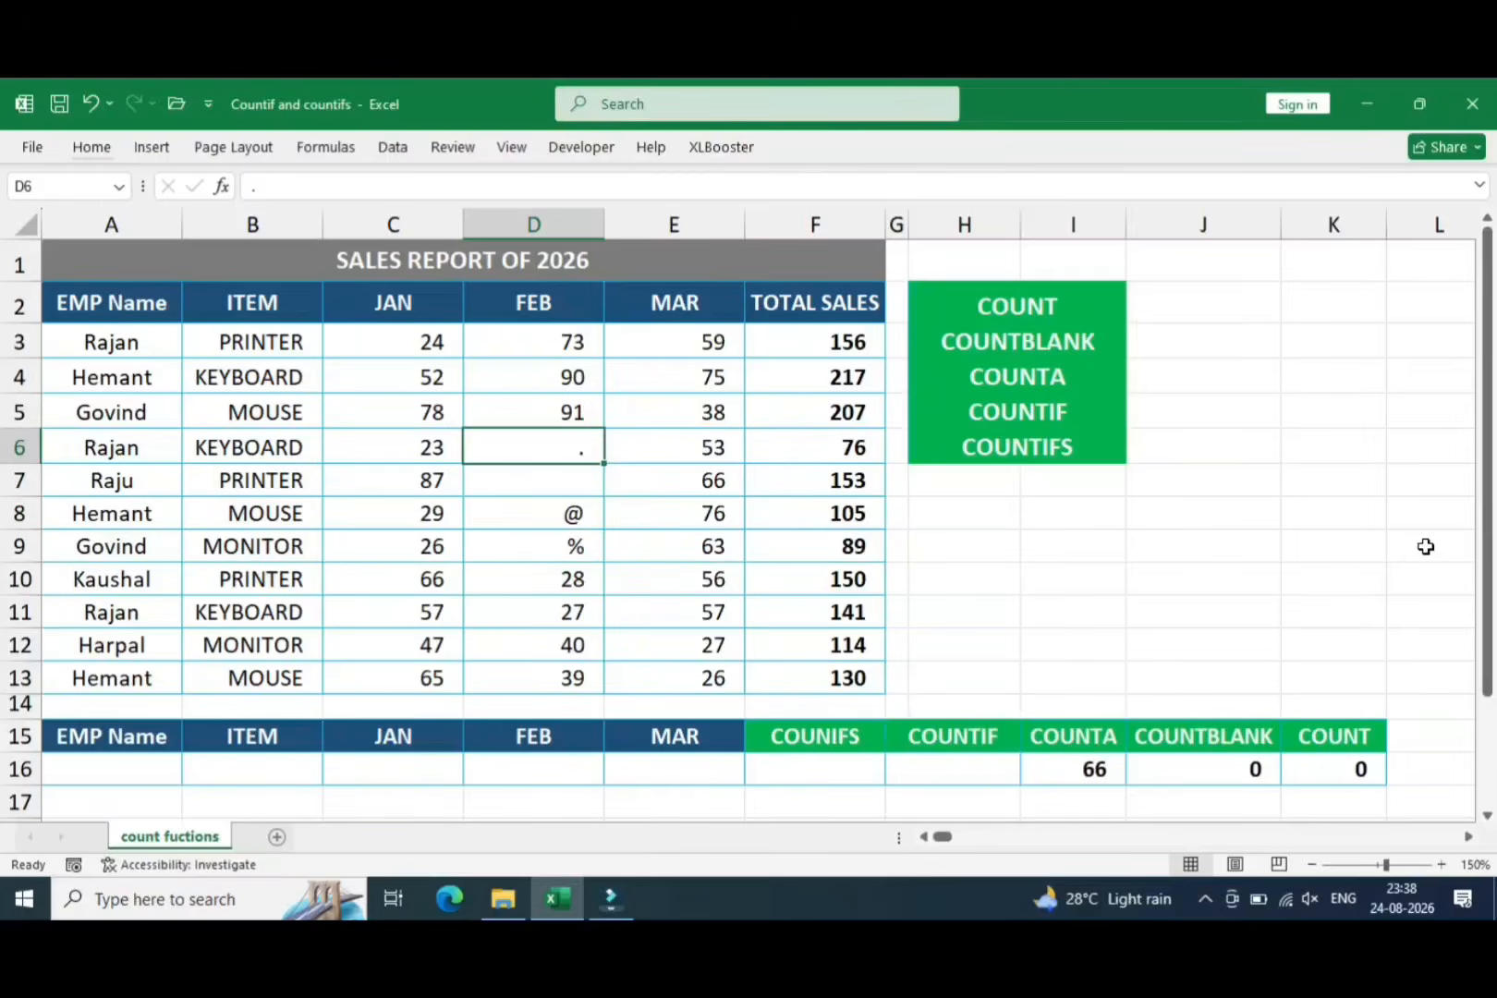
{"action": "type", "text": "90"}
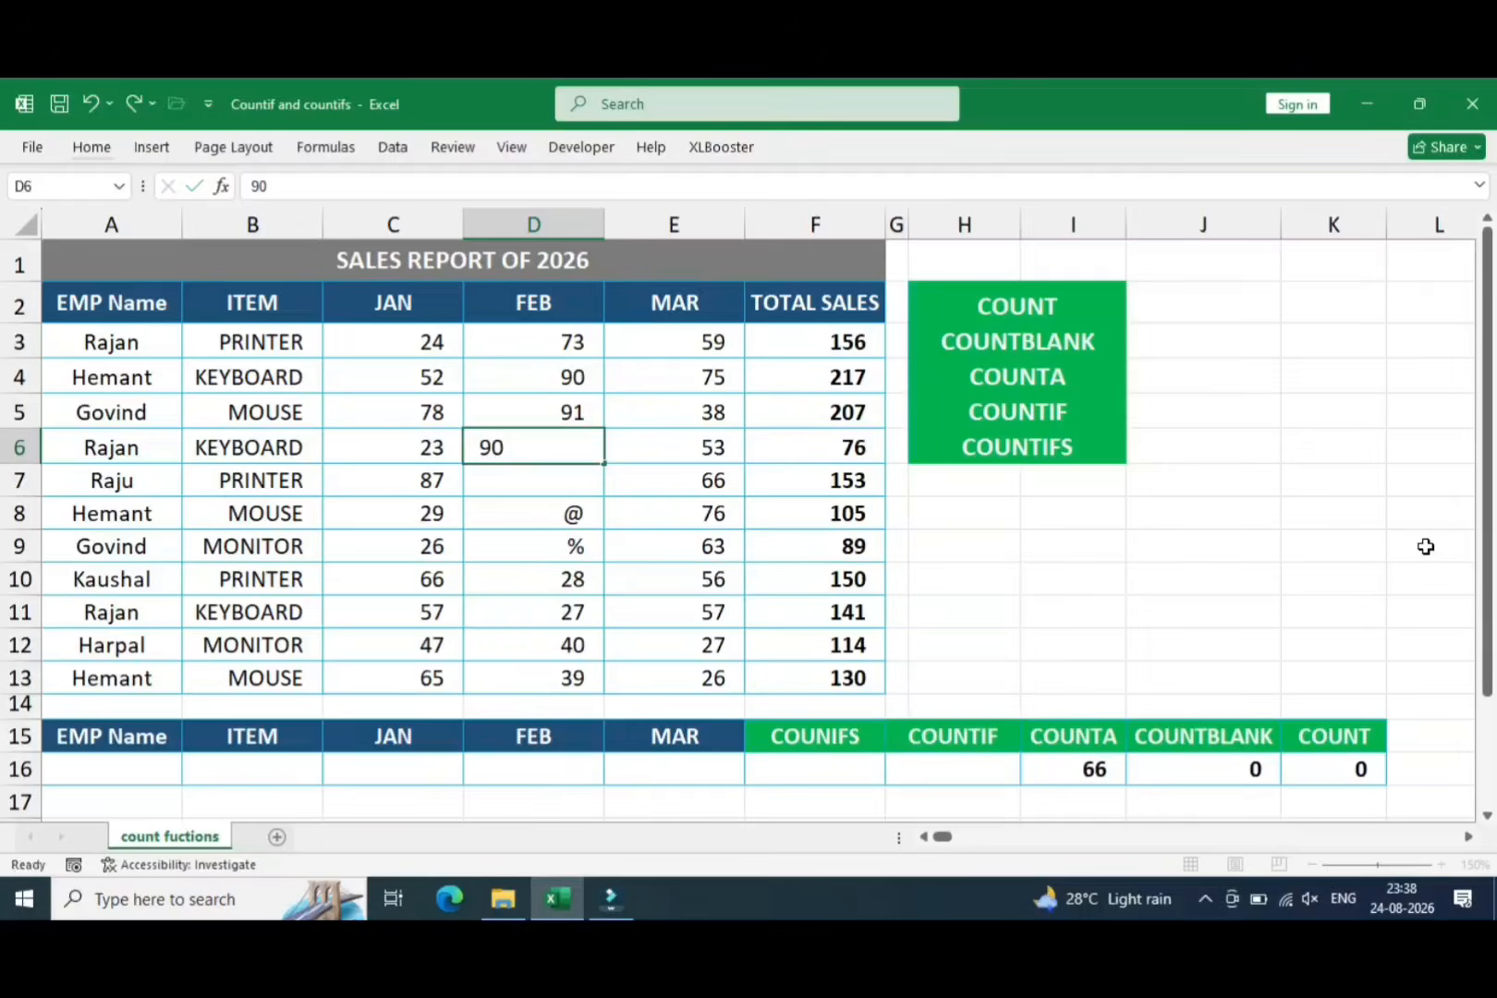
{"action": "key", "text": "Return"}
{"action": "type", "text": "43"}
{"action": "key", "text": "Return"}
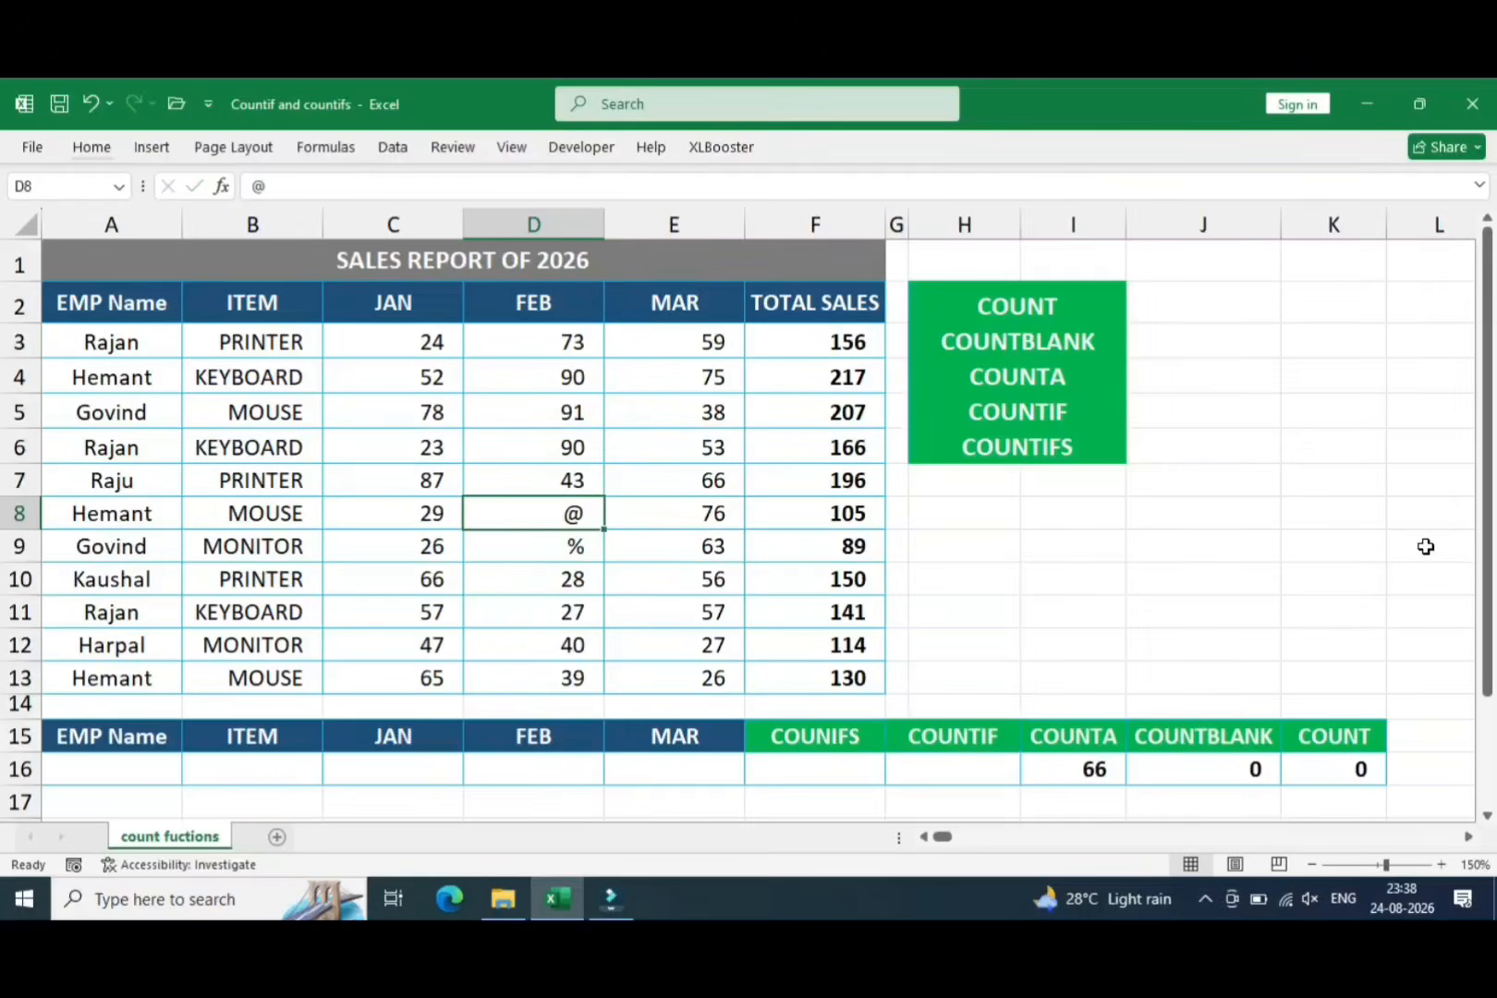
{"action": "type", "text": "65"}
{"action": "key", "text": "Return"}
{"action": "type", "text": "45"}
{"action": "key", "text": "Return"}
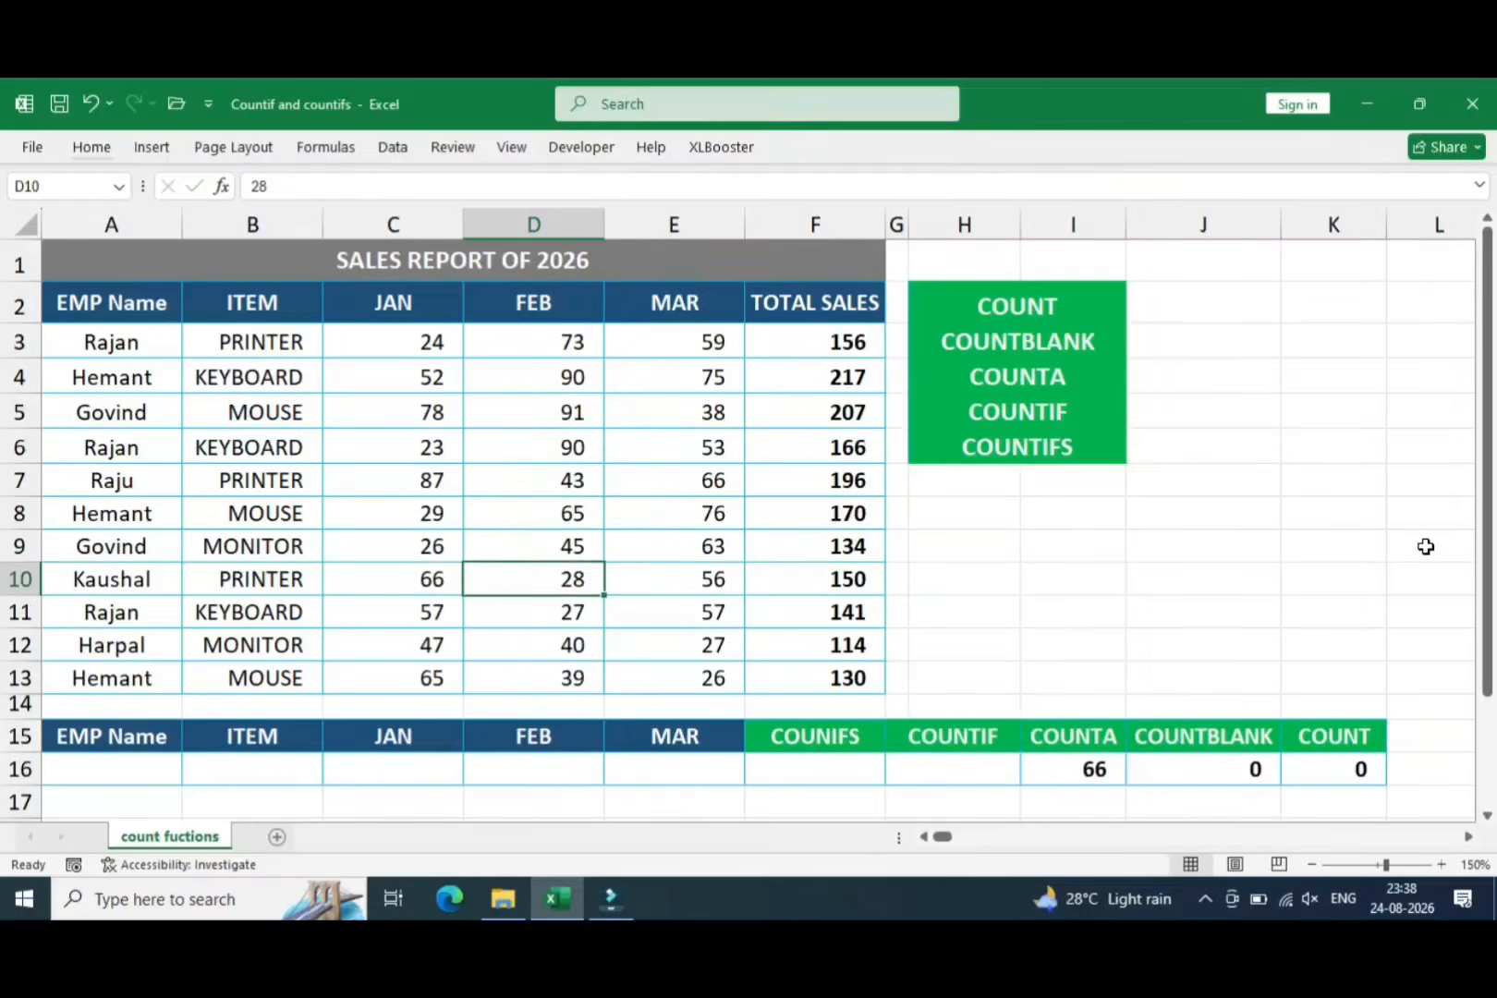
Enter the formula =COUNTIF(B3:B13,"KEYBOARD") in cell G16 under the COUNTIF heading to count the keyboard rows
{"action": "key", "text": "Down"}
{"action": "key", "text": "Down"}
{"action": "key", "text": "Down"}
{"action": "key", "text": "Down"}
{"action": "key", "text": "Down"}
{"action": "key", "text": "Right"}
{"action": "key", "text": "Right"}
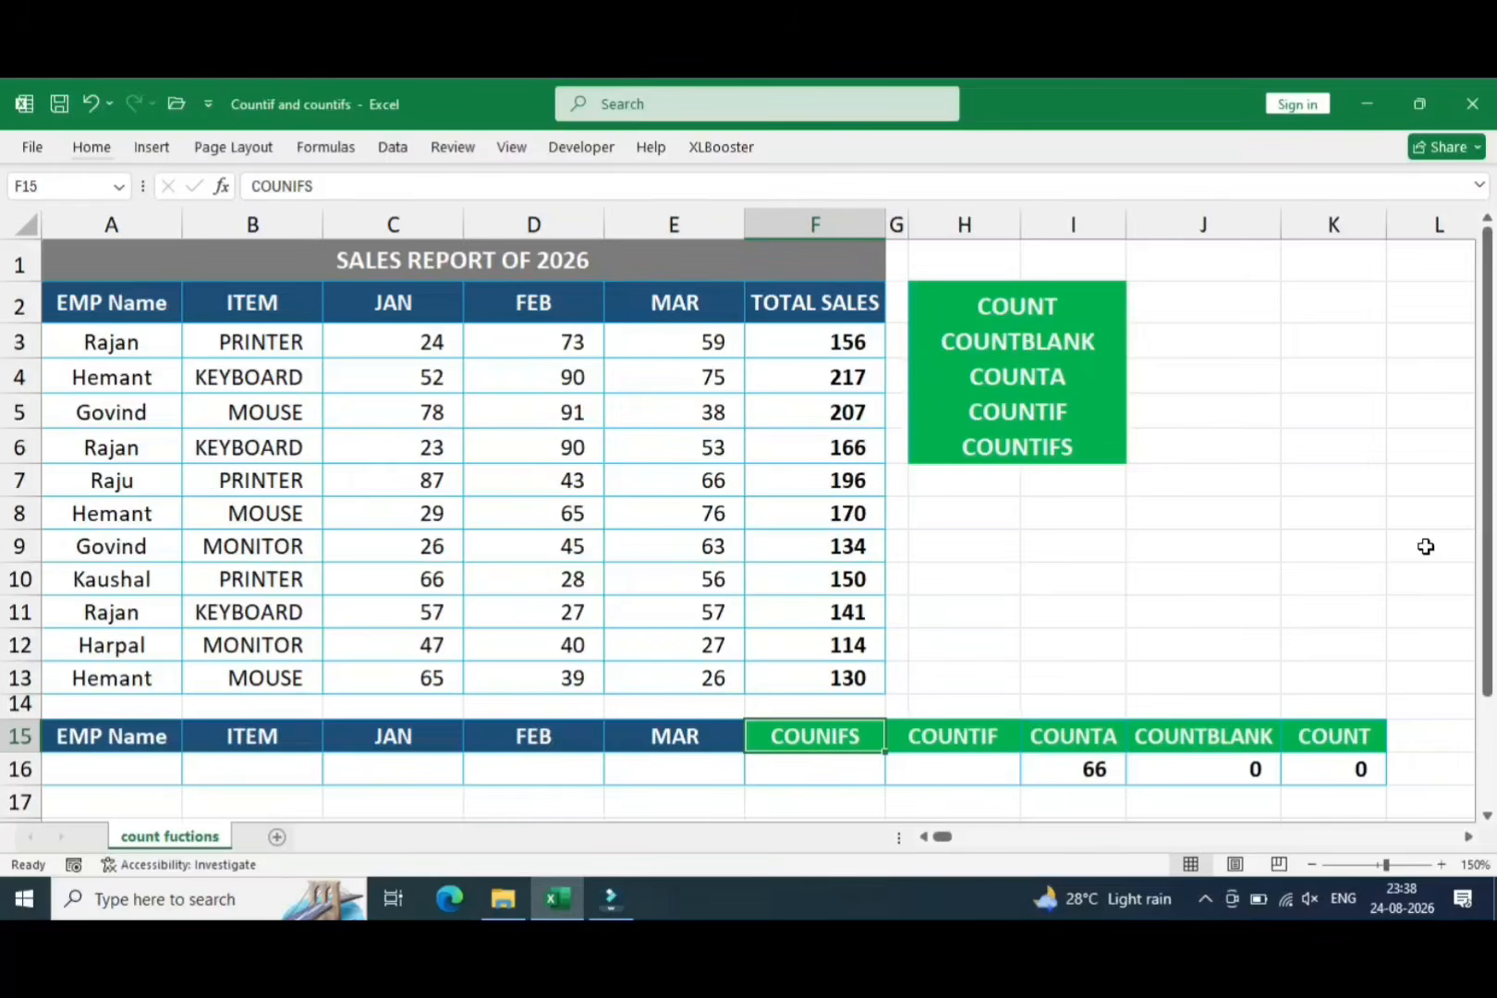
{"action": "key", "text": "Down"}
{"action": "key", "text": "Right"}
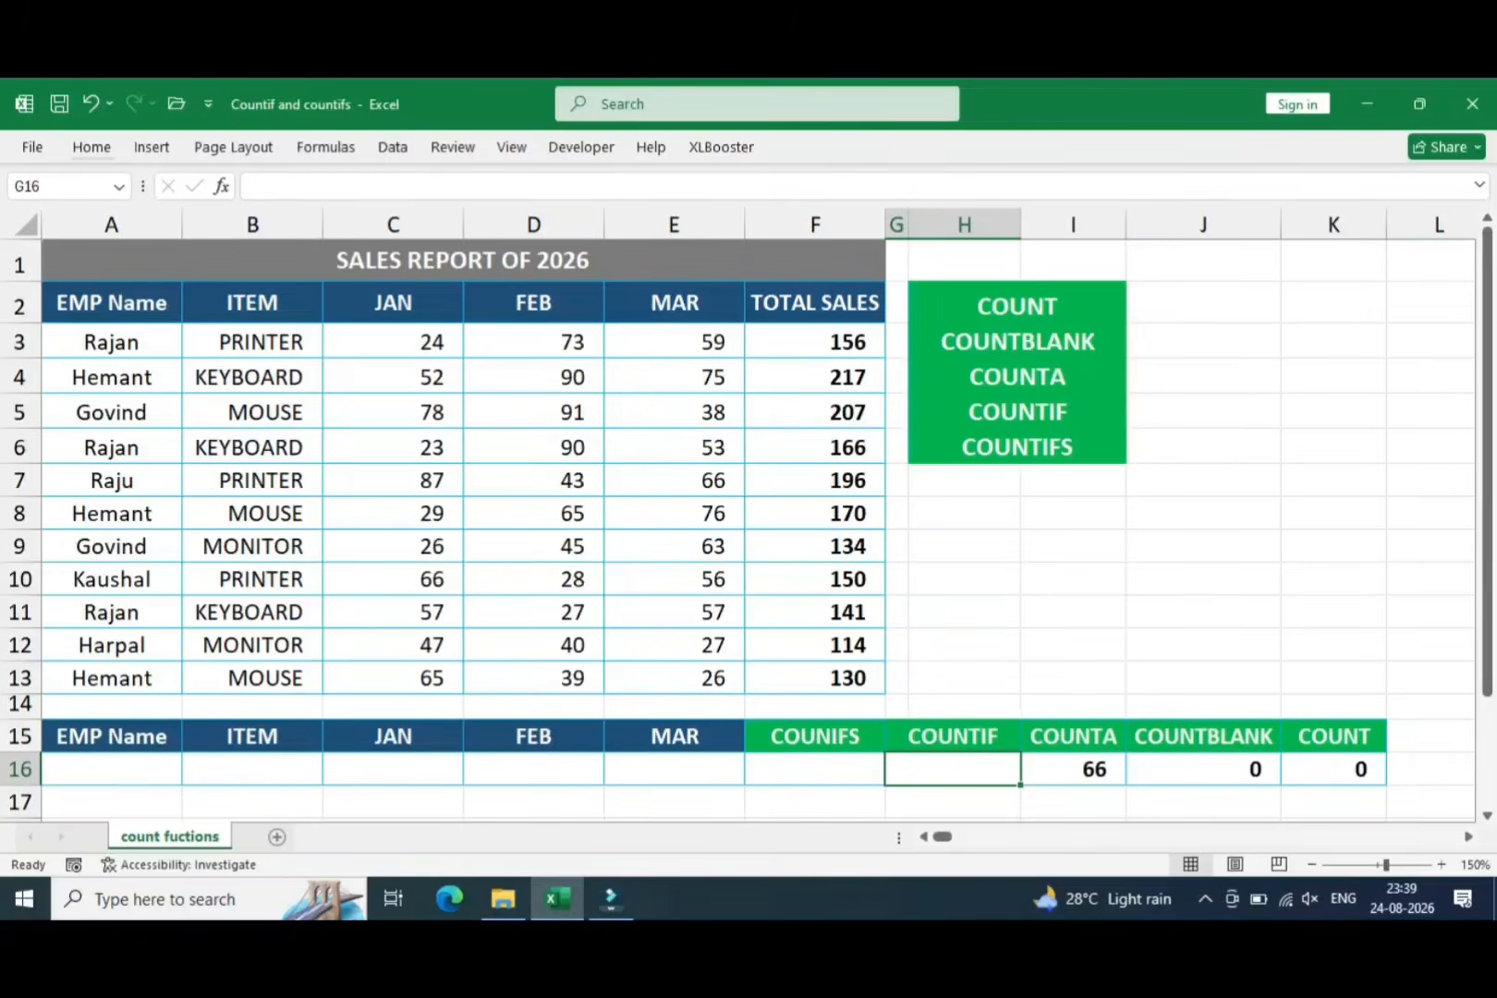
{"action": "left_click", "coordinate": [1208, 735]}
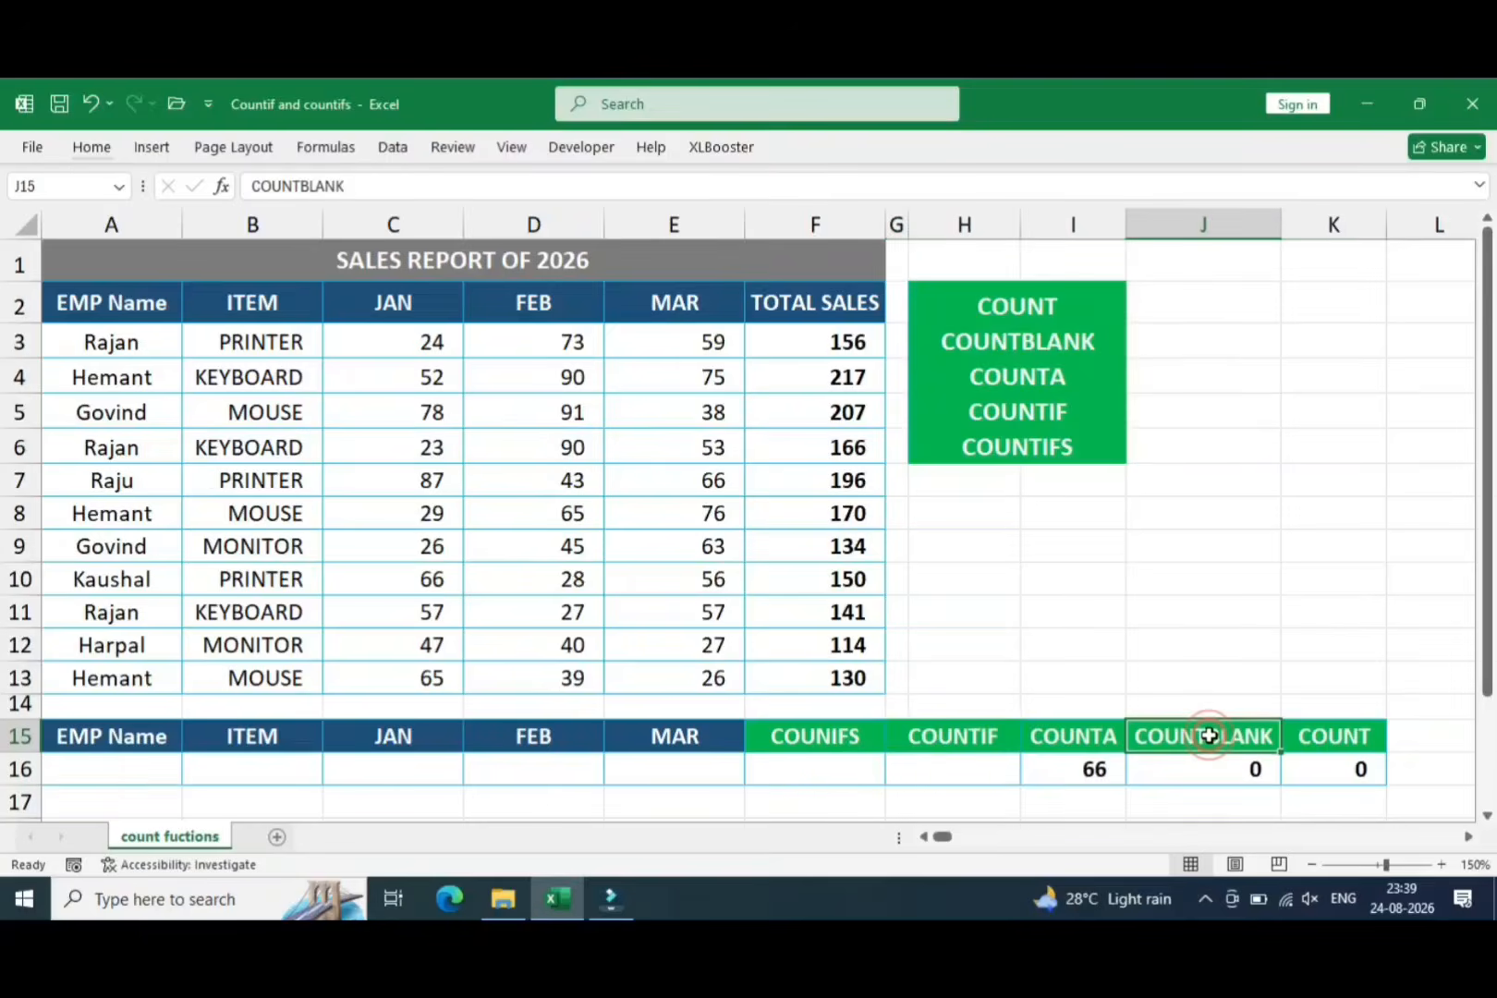
{"action": "left_click", "coordinate": [1107, 738]}
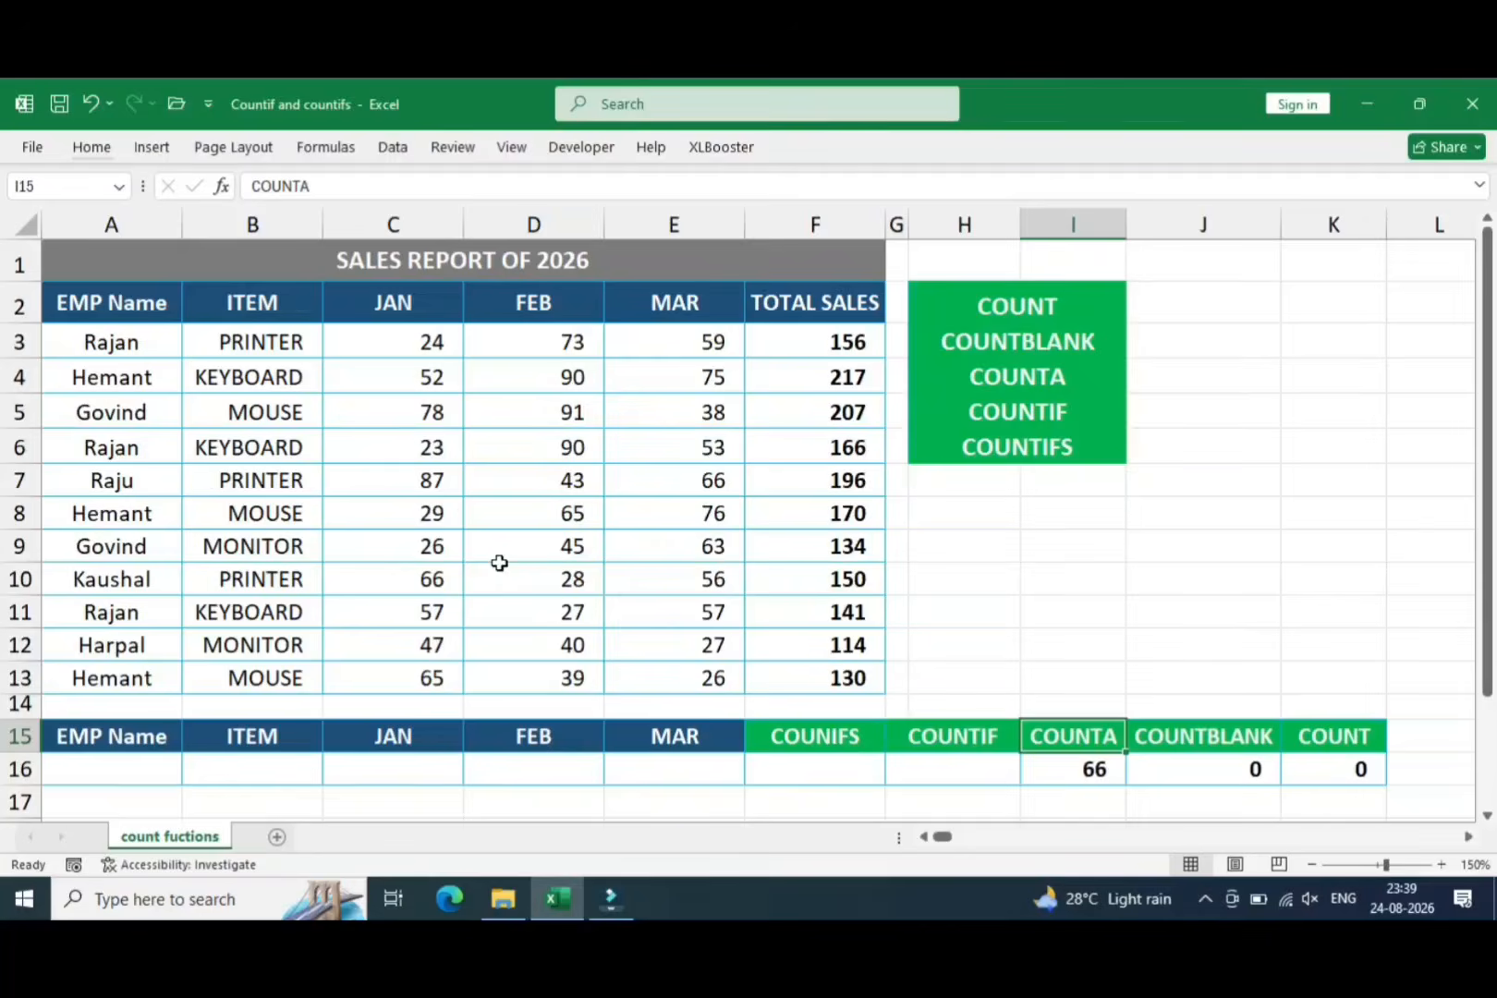
{"action": "key", "text": "Down"}
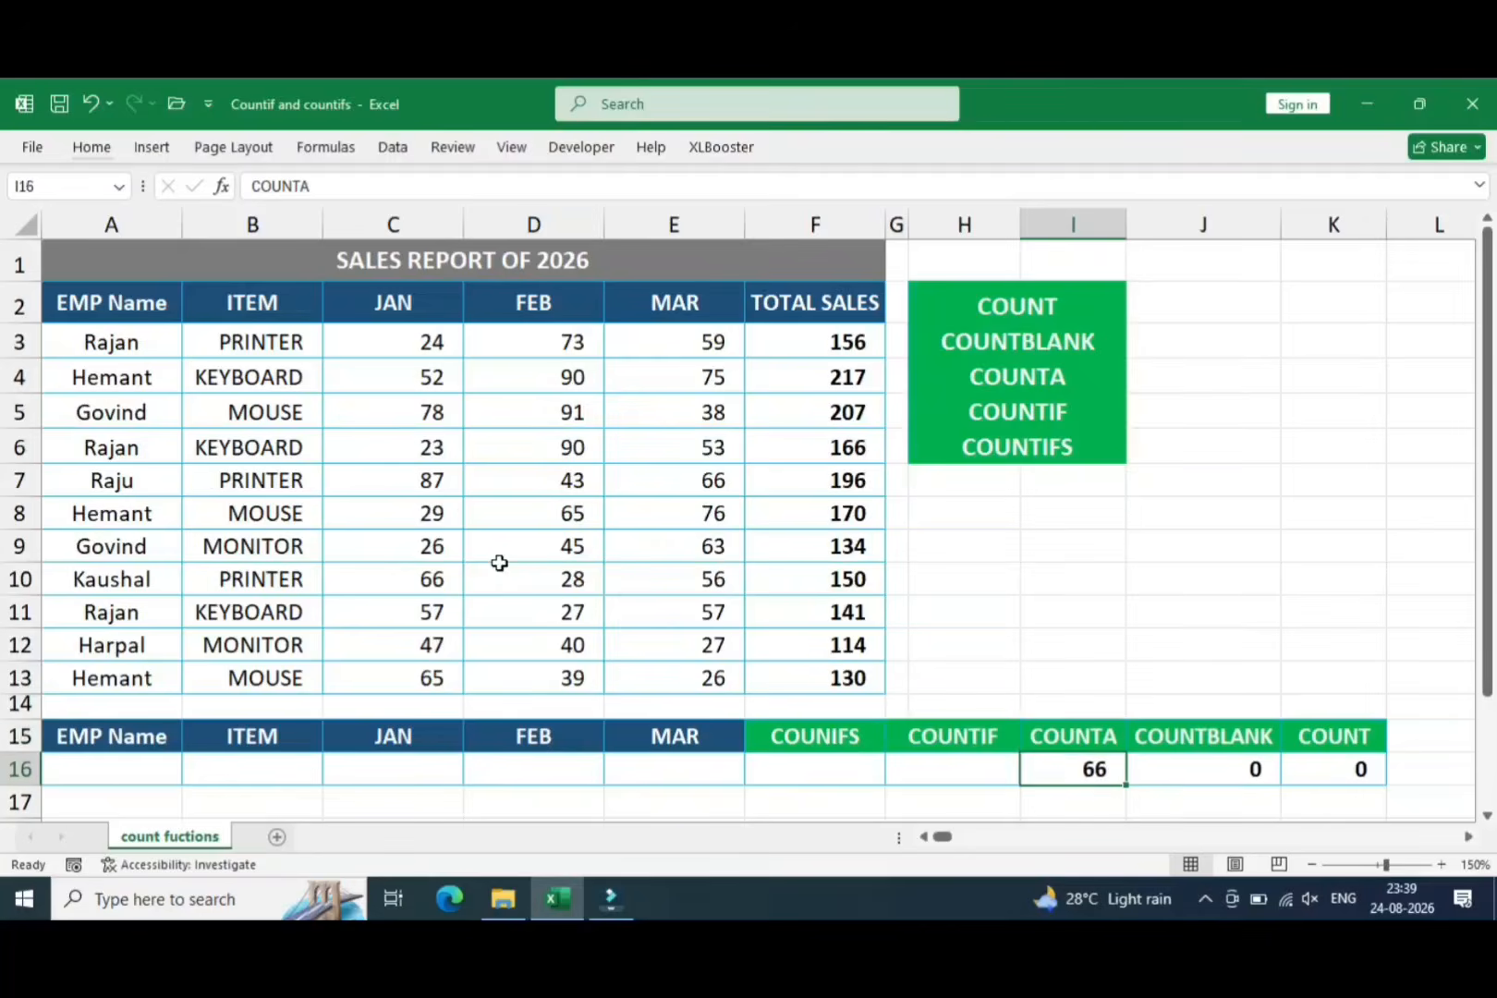
{"action": "key", "text": "Left"}
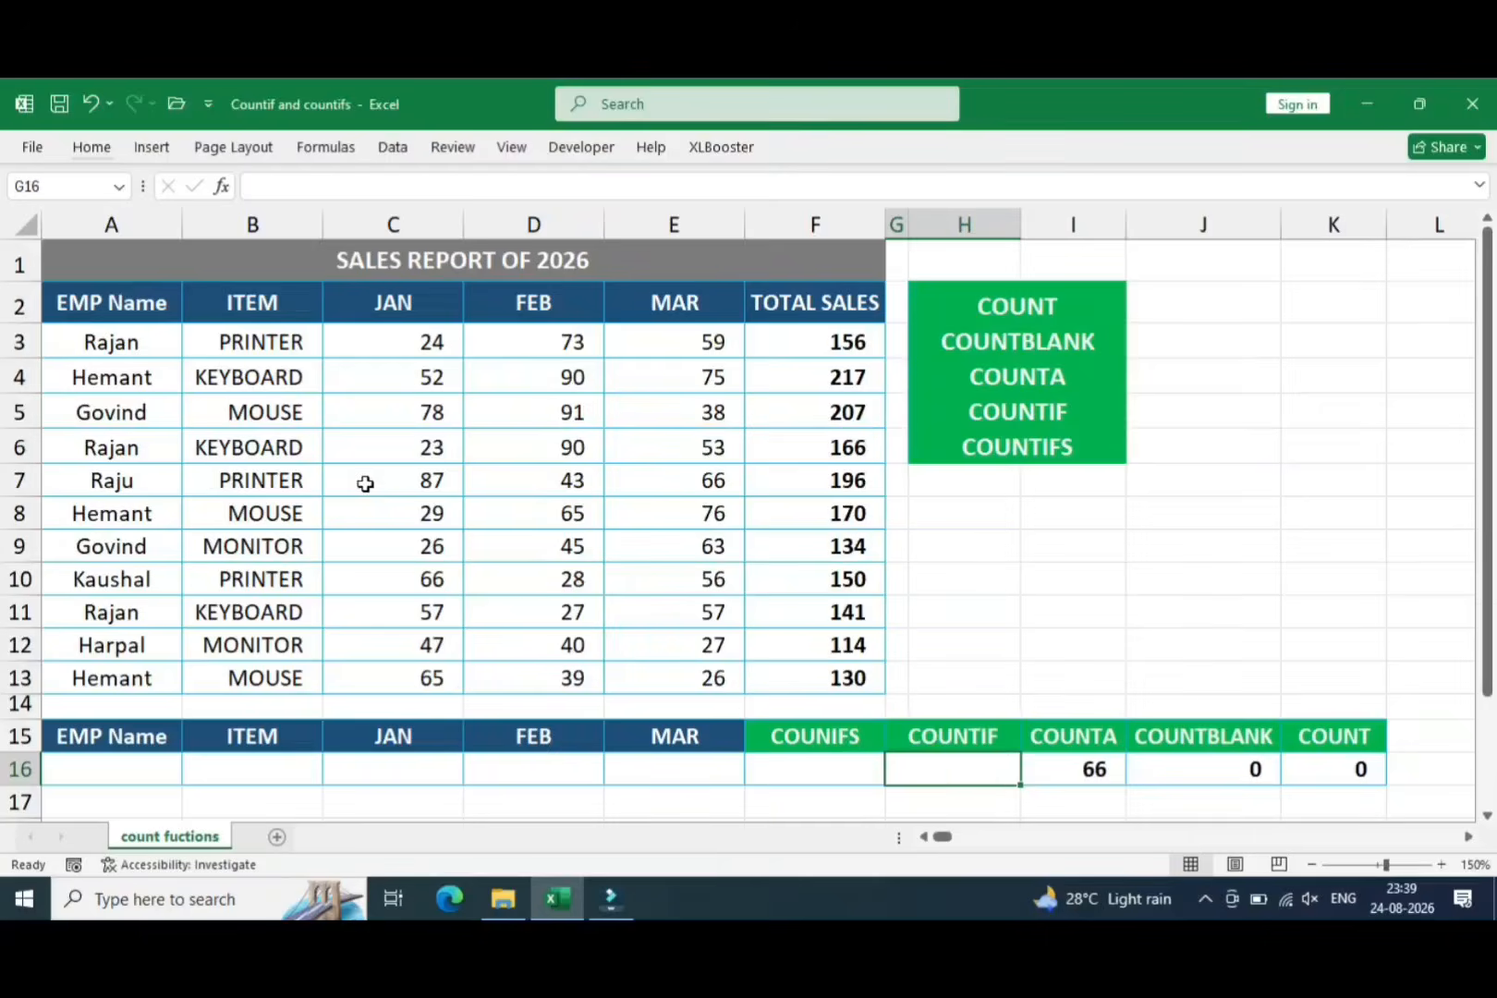
{"action": "type", "text": "=cou"}
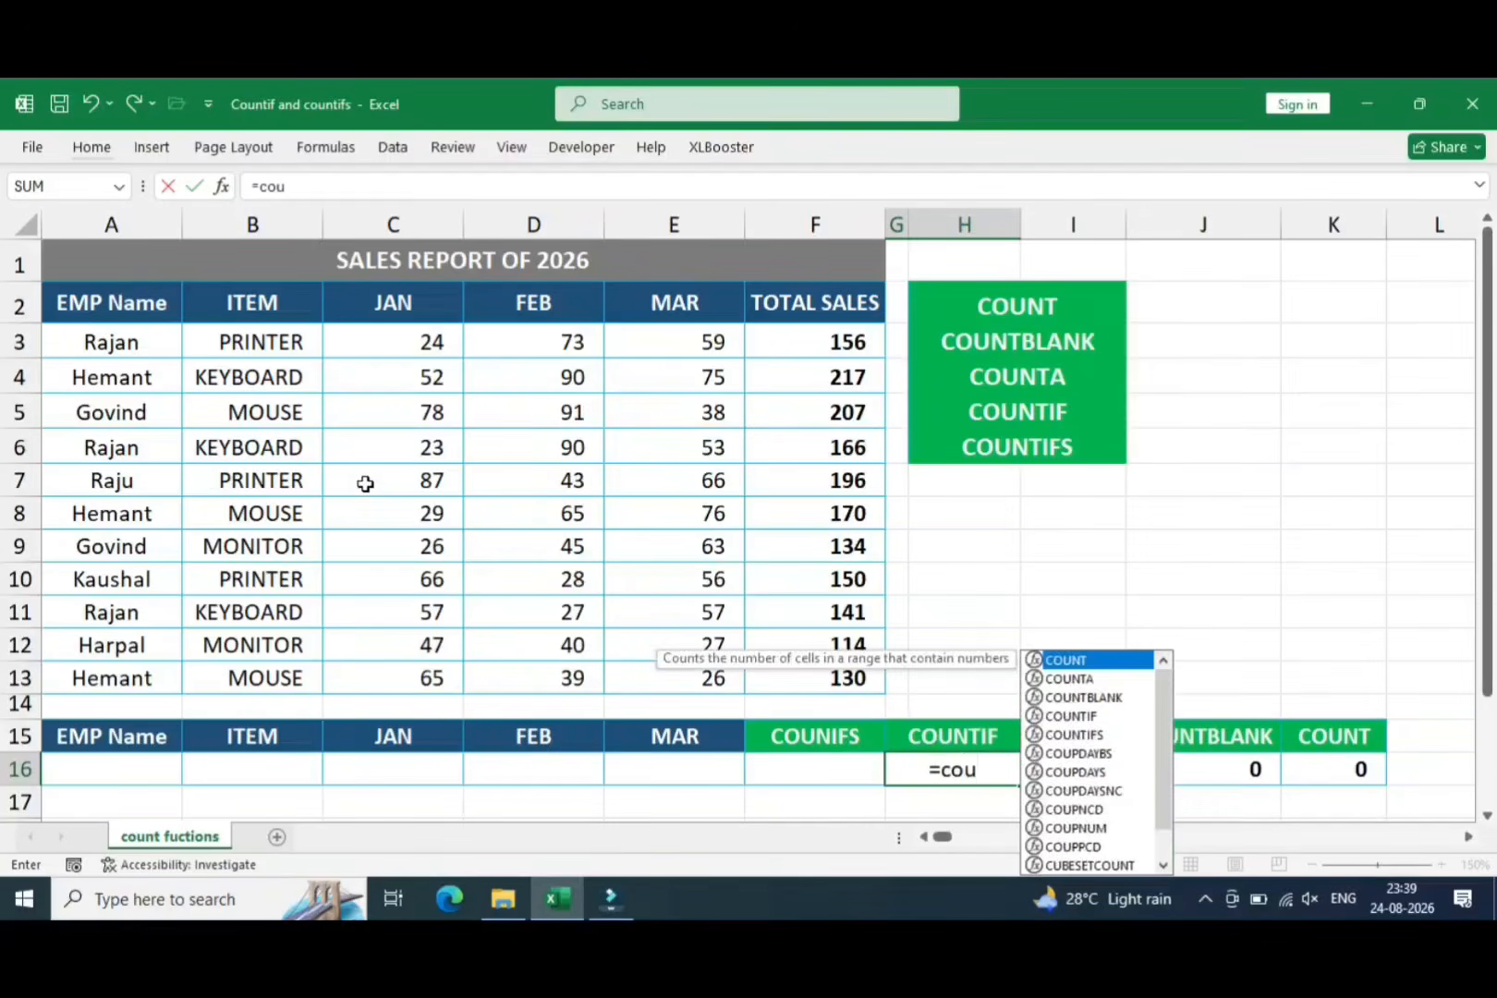
{"action": "type", "text": "nt"}
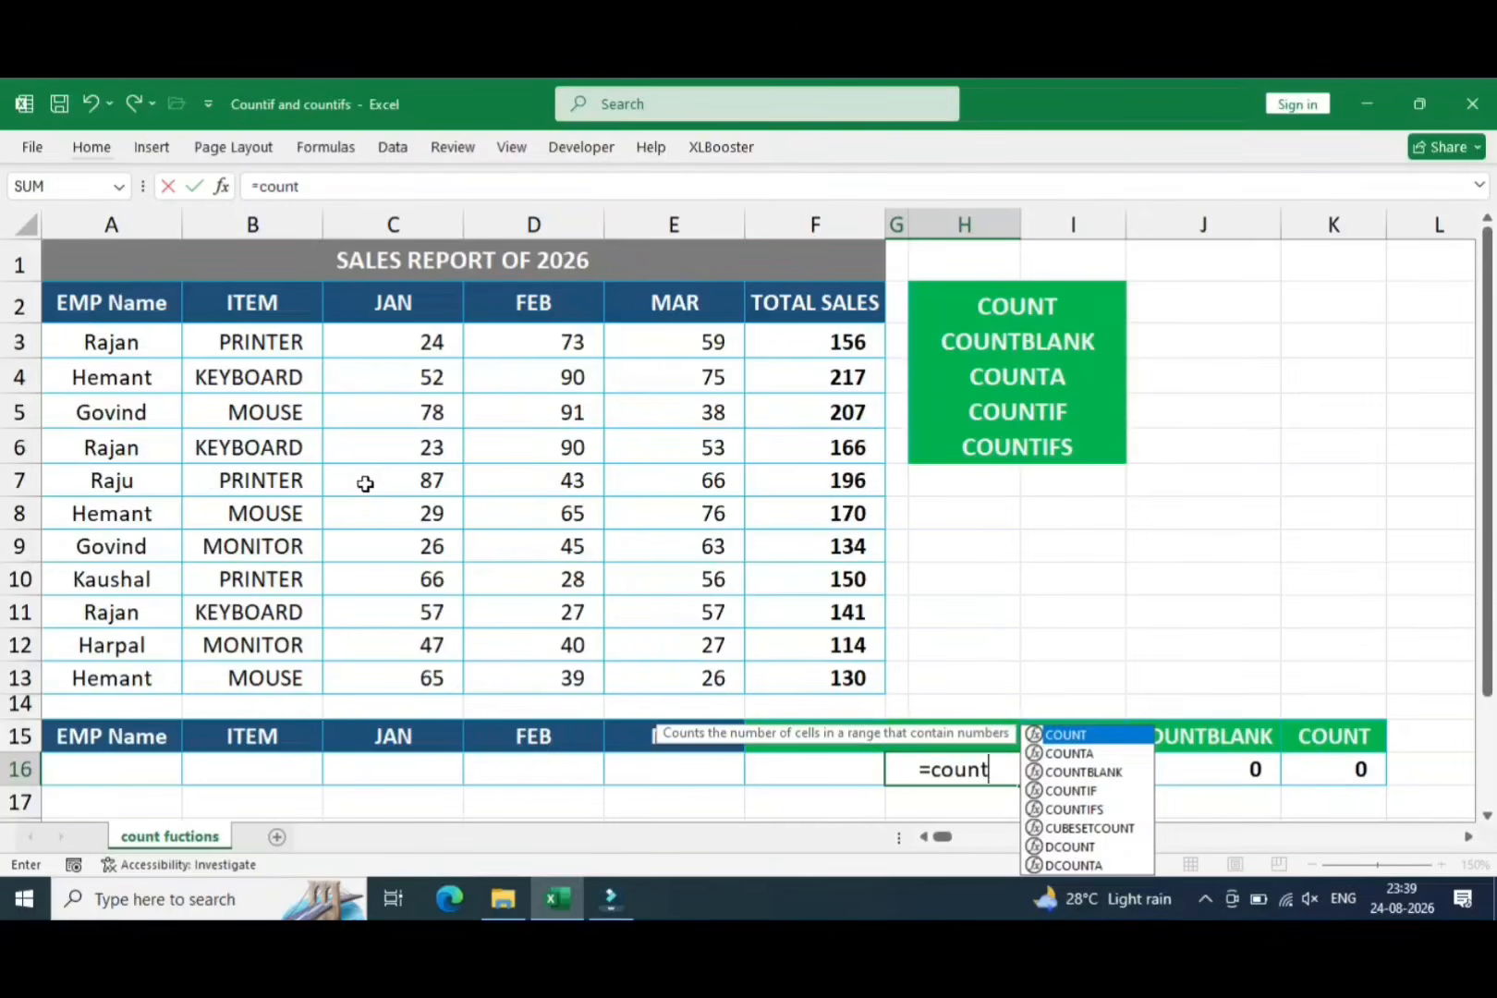
{"action": "type", "text": "i"}
{"action": "key", "text": "Tab"}
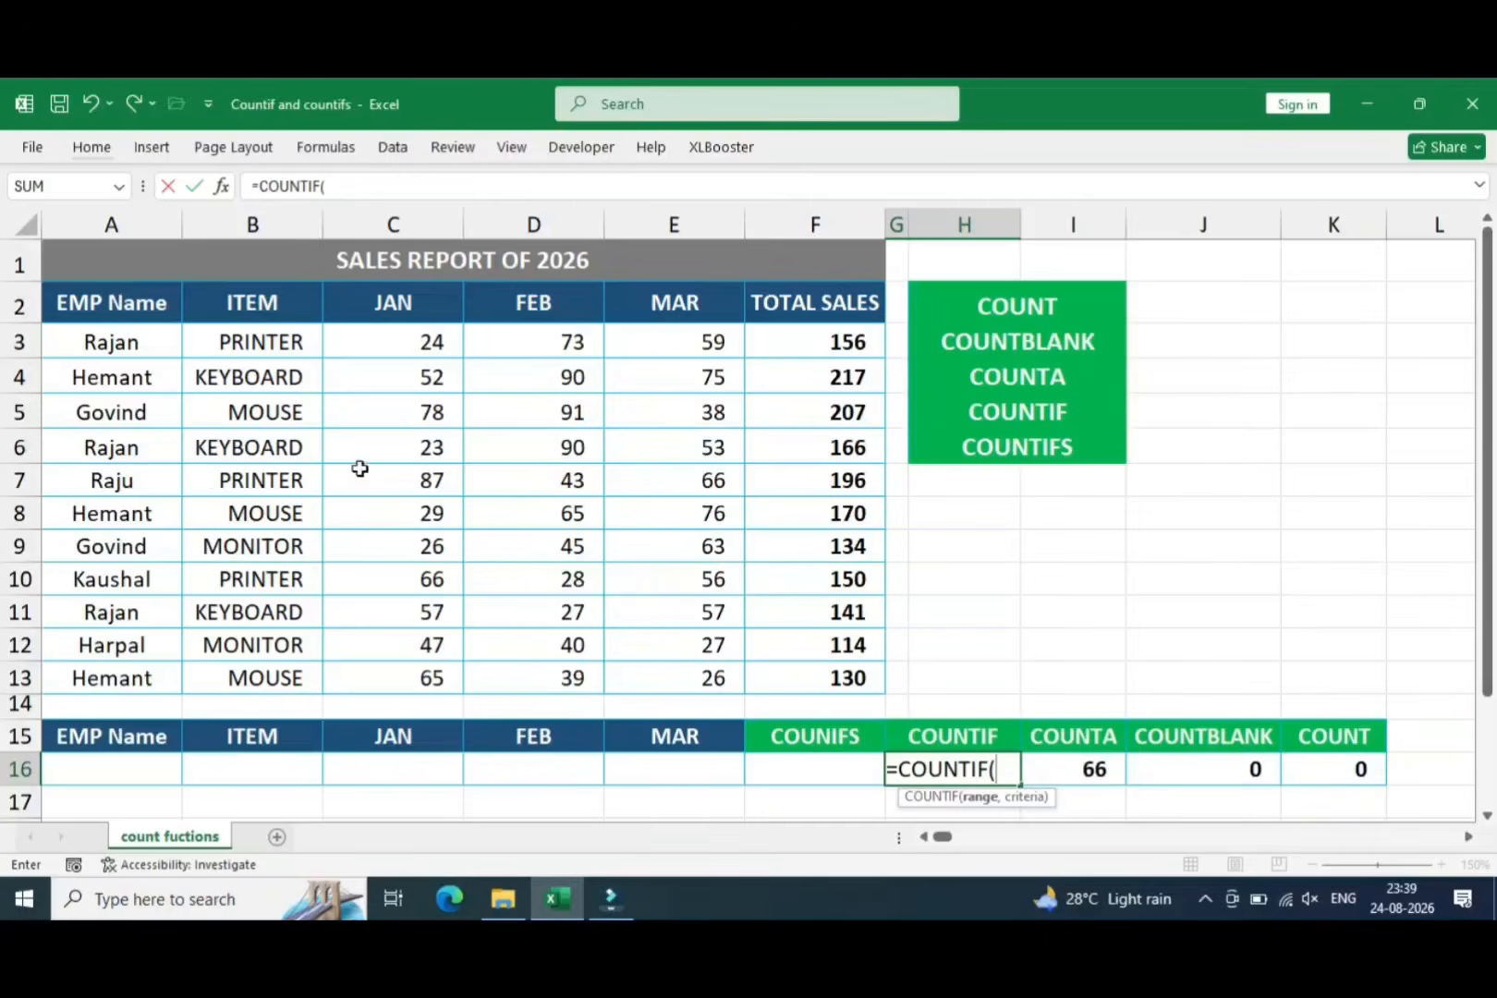
{"action": "left_click_drag", "start_coordinate": [276, 343], "coordinate": [275, 678]}
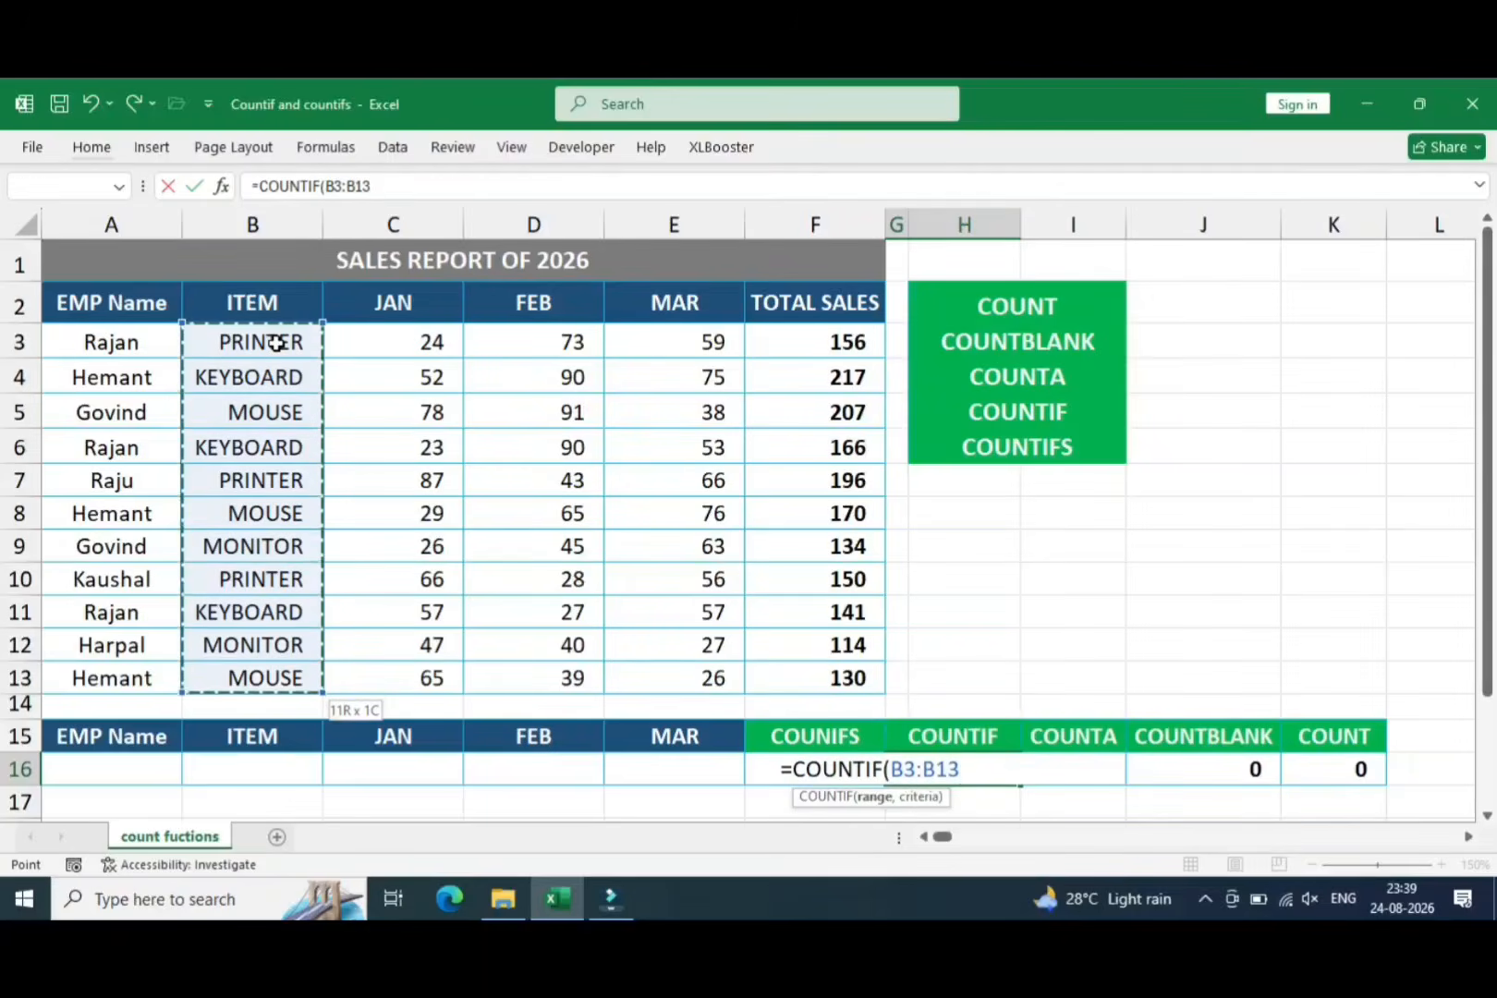
{"action": "type", "text": ","}
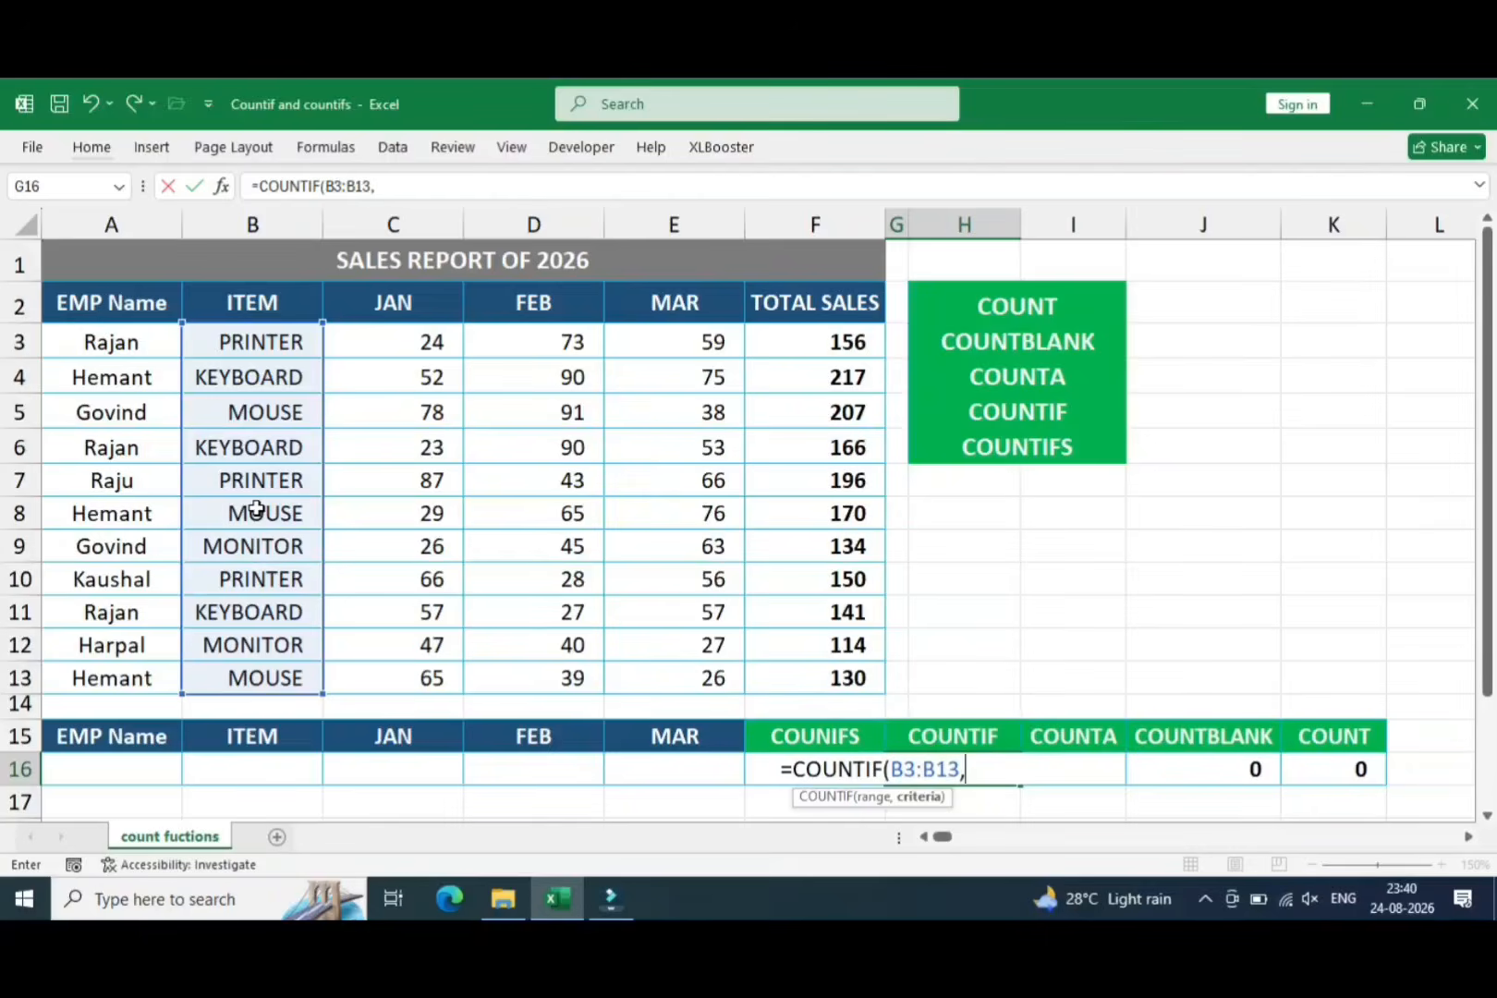
{"action": "type", "text": "\"KEYBOARD"}
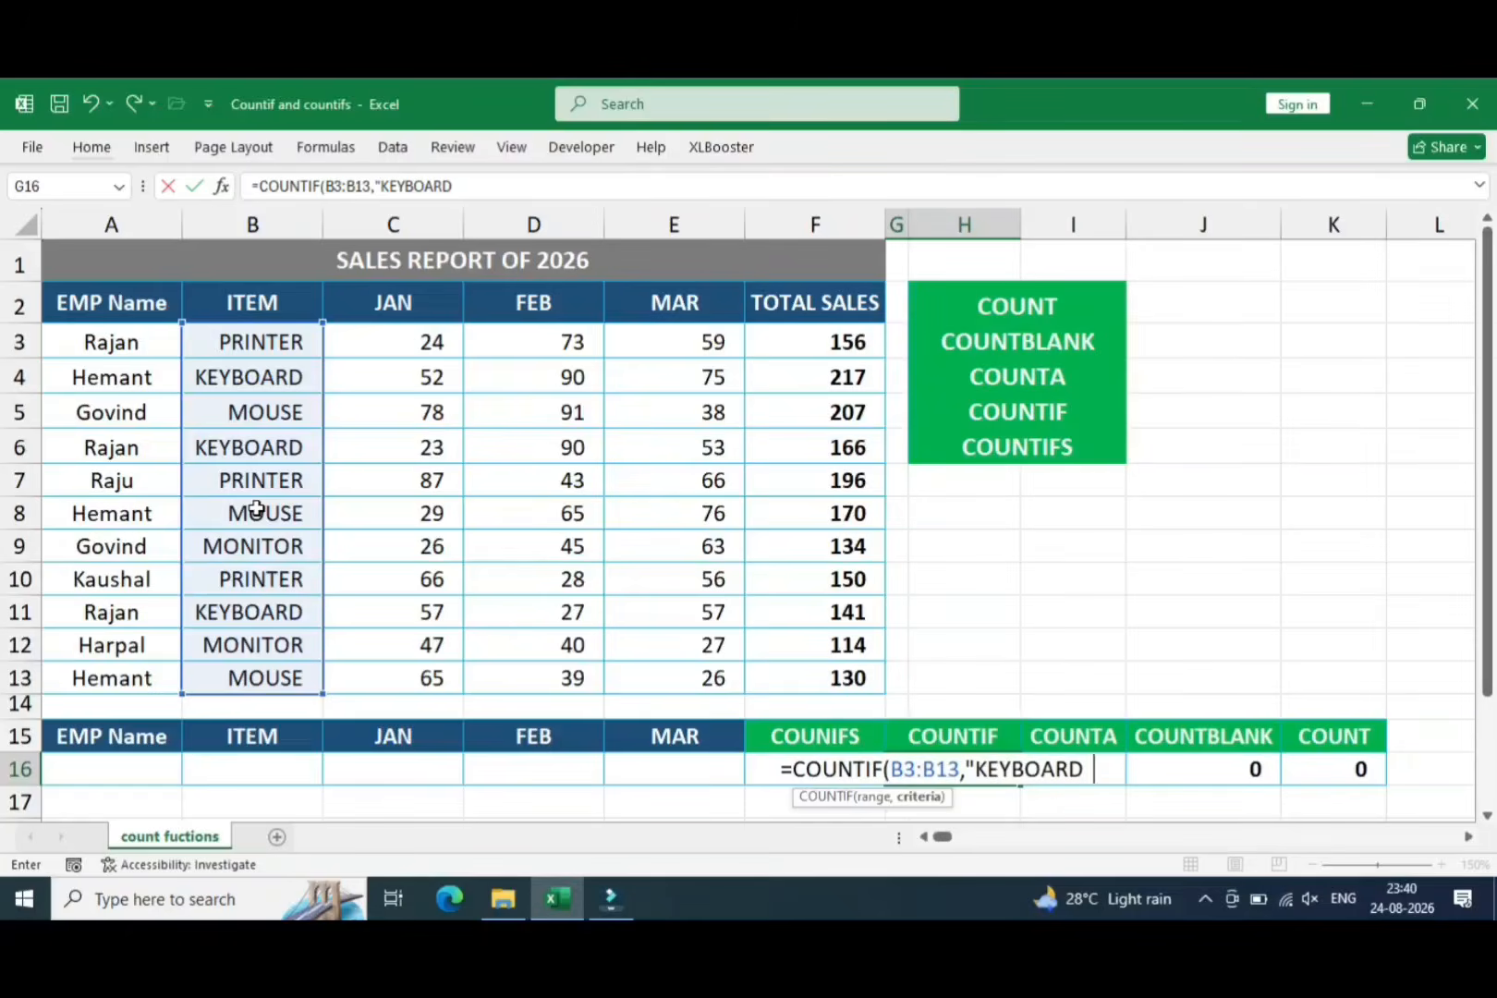
{"action": "type", "text": "\")"}
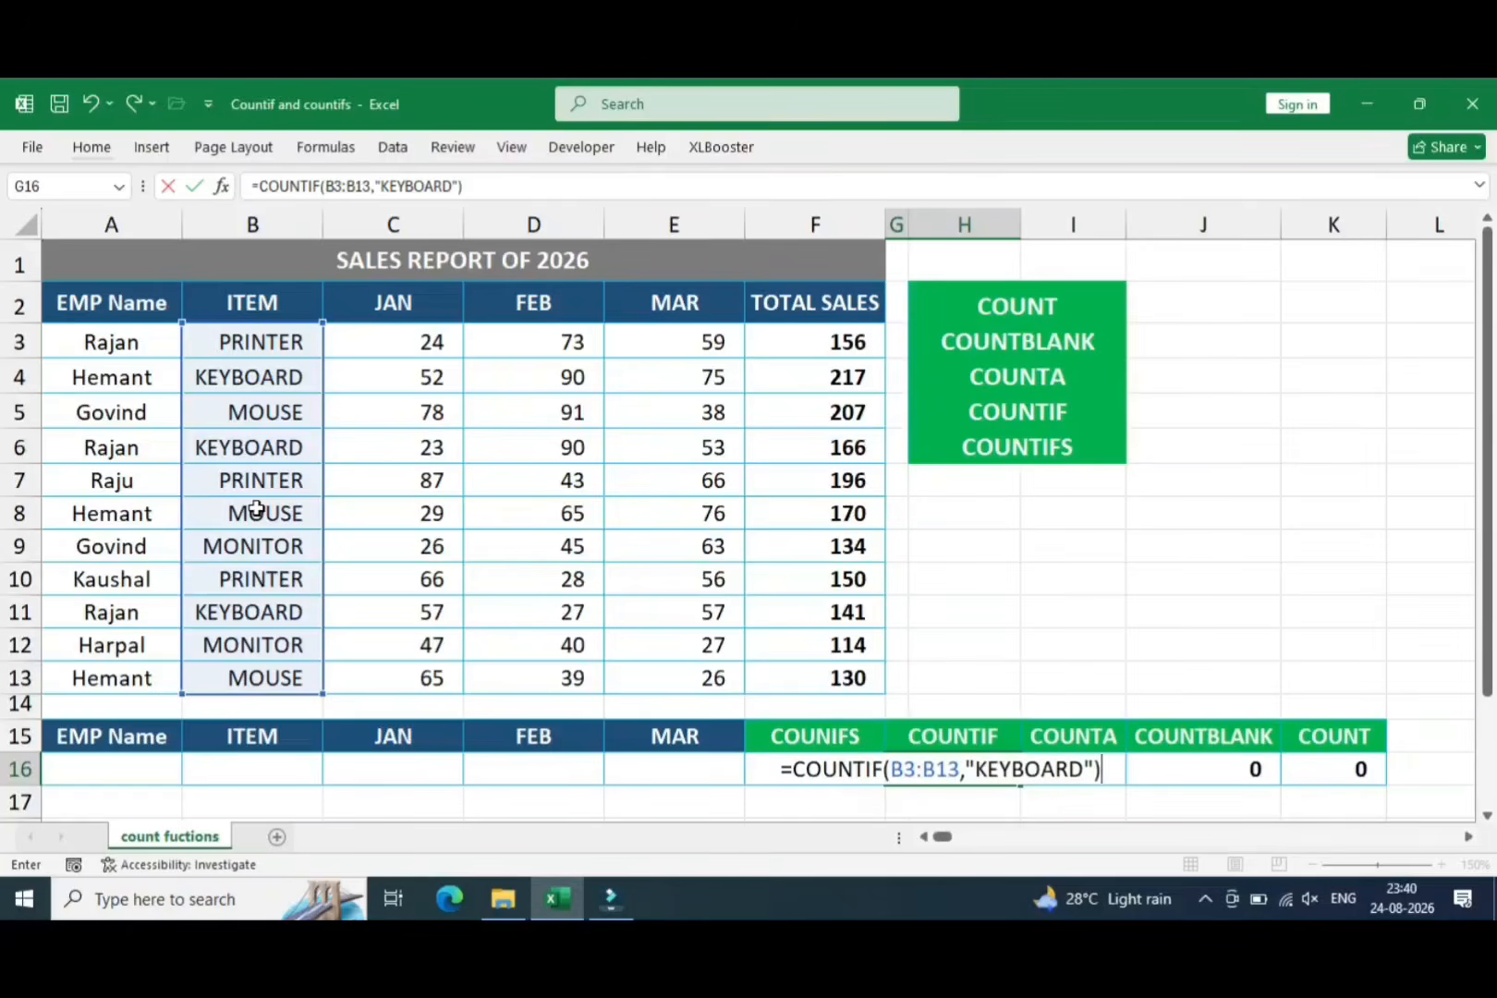
{"action": "key", "text": "Return"}
{"action": "key", "text": "Up"}
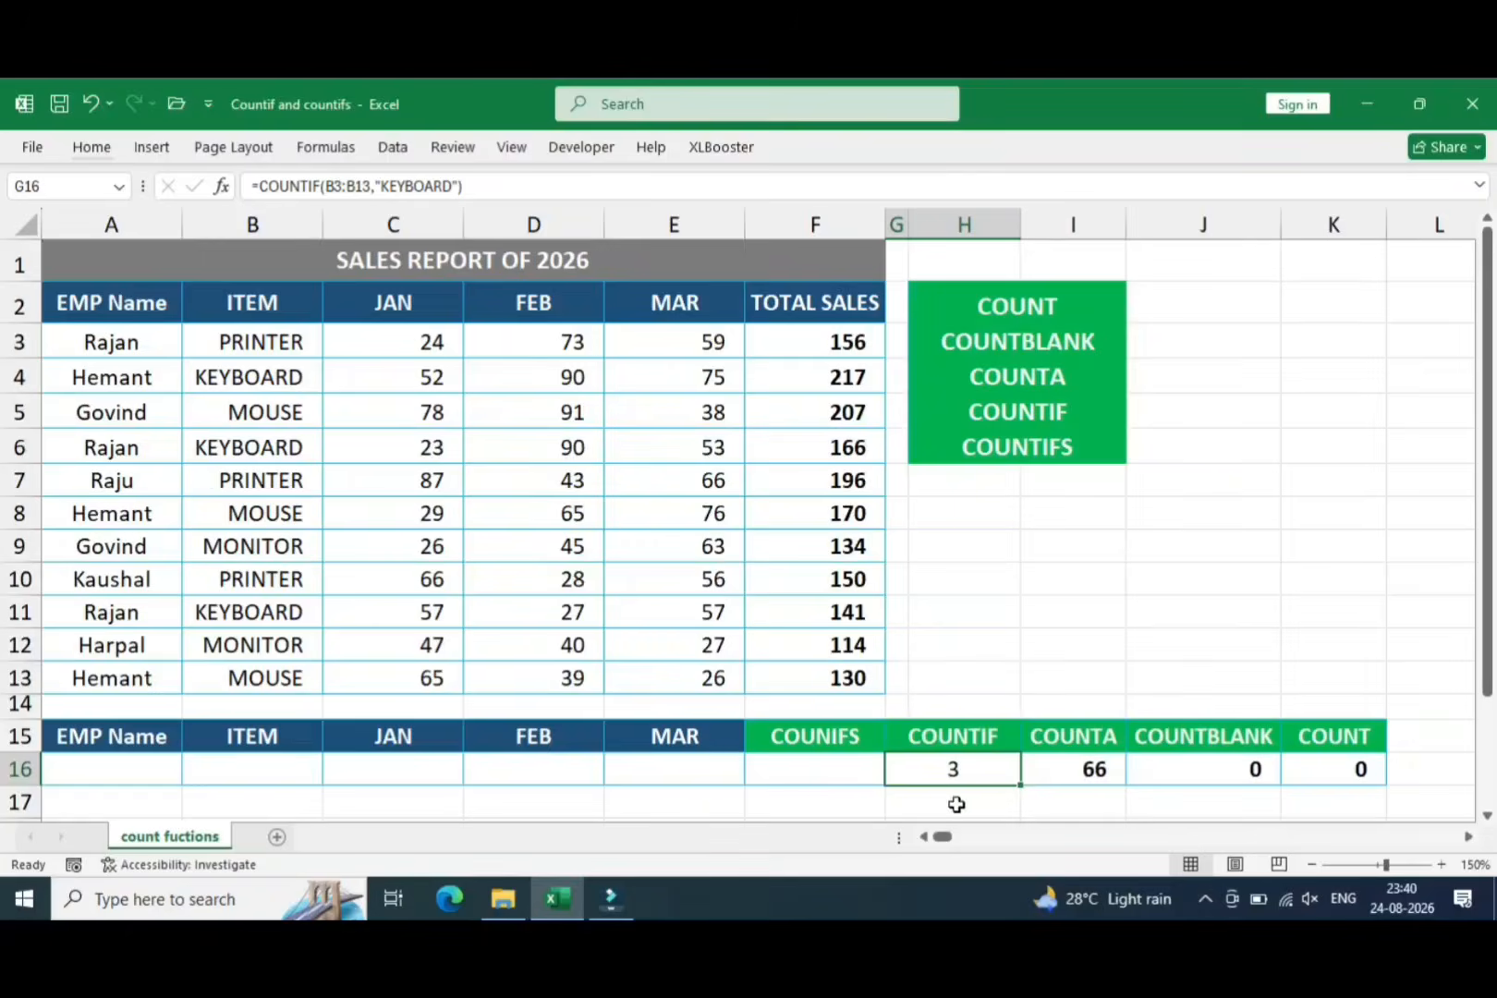
Change the item in cell B7 to KEYBOARD to test the COUNTIF formula
{"action": "left_click", "coordinate": [260, 482]}
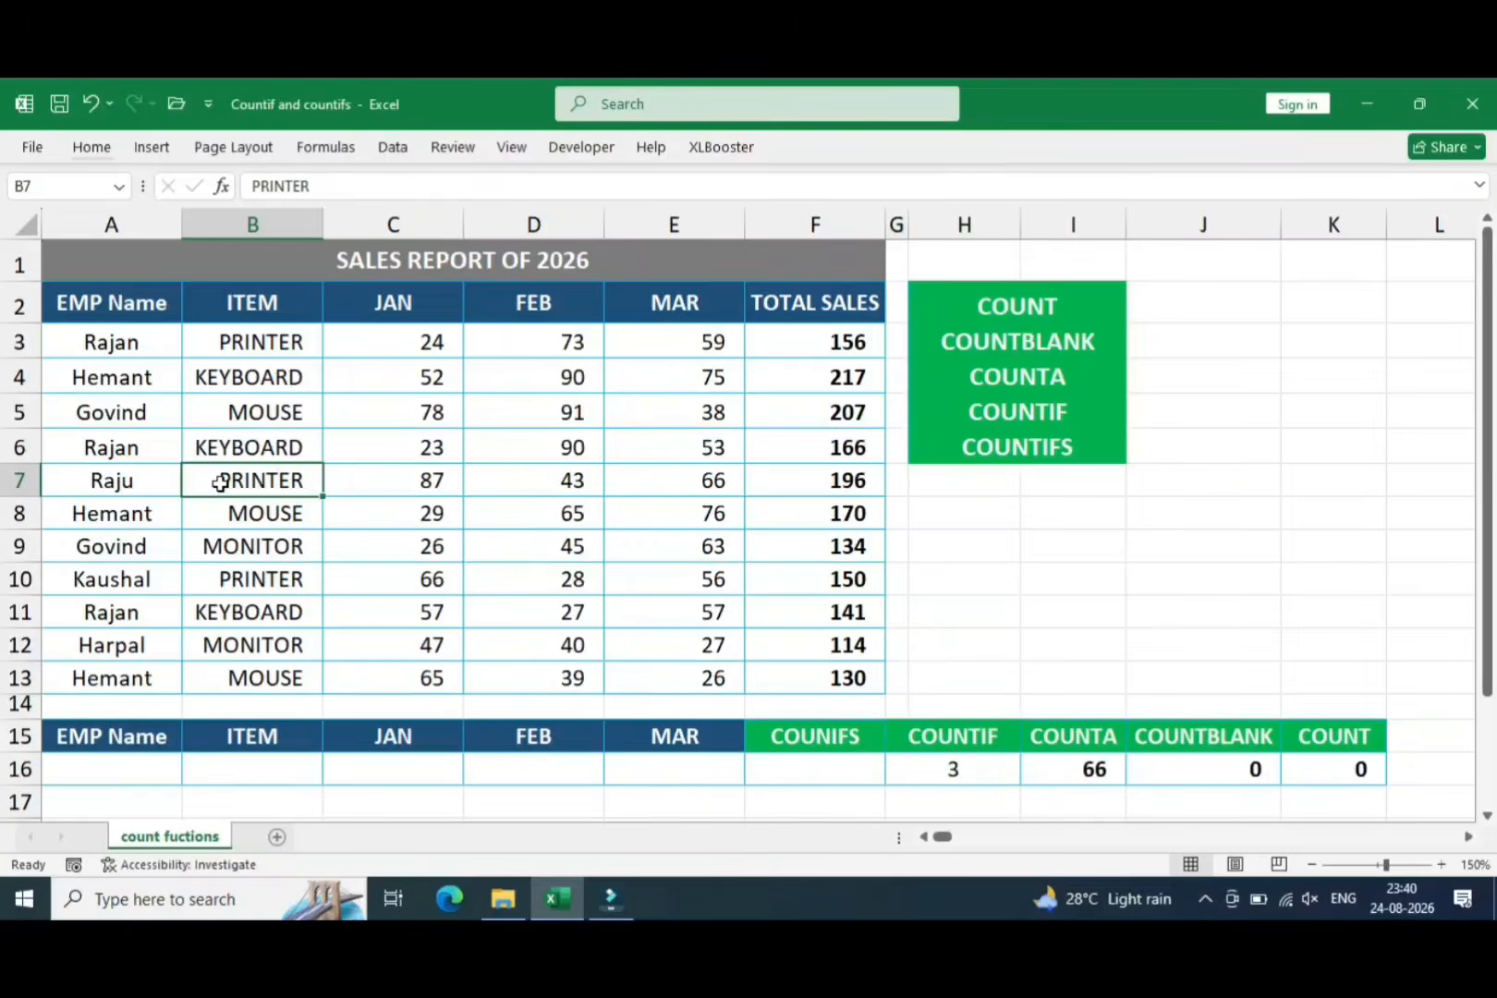
{"action": "type", "text": "keyboa"}
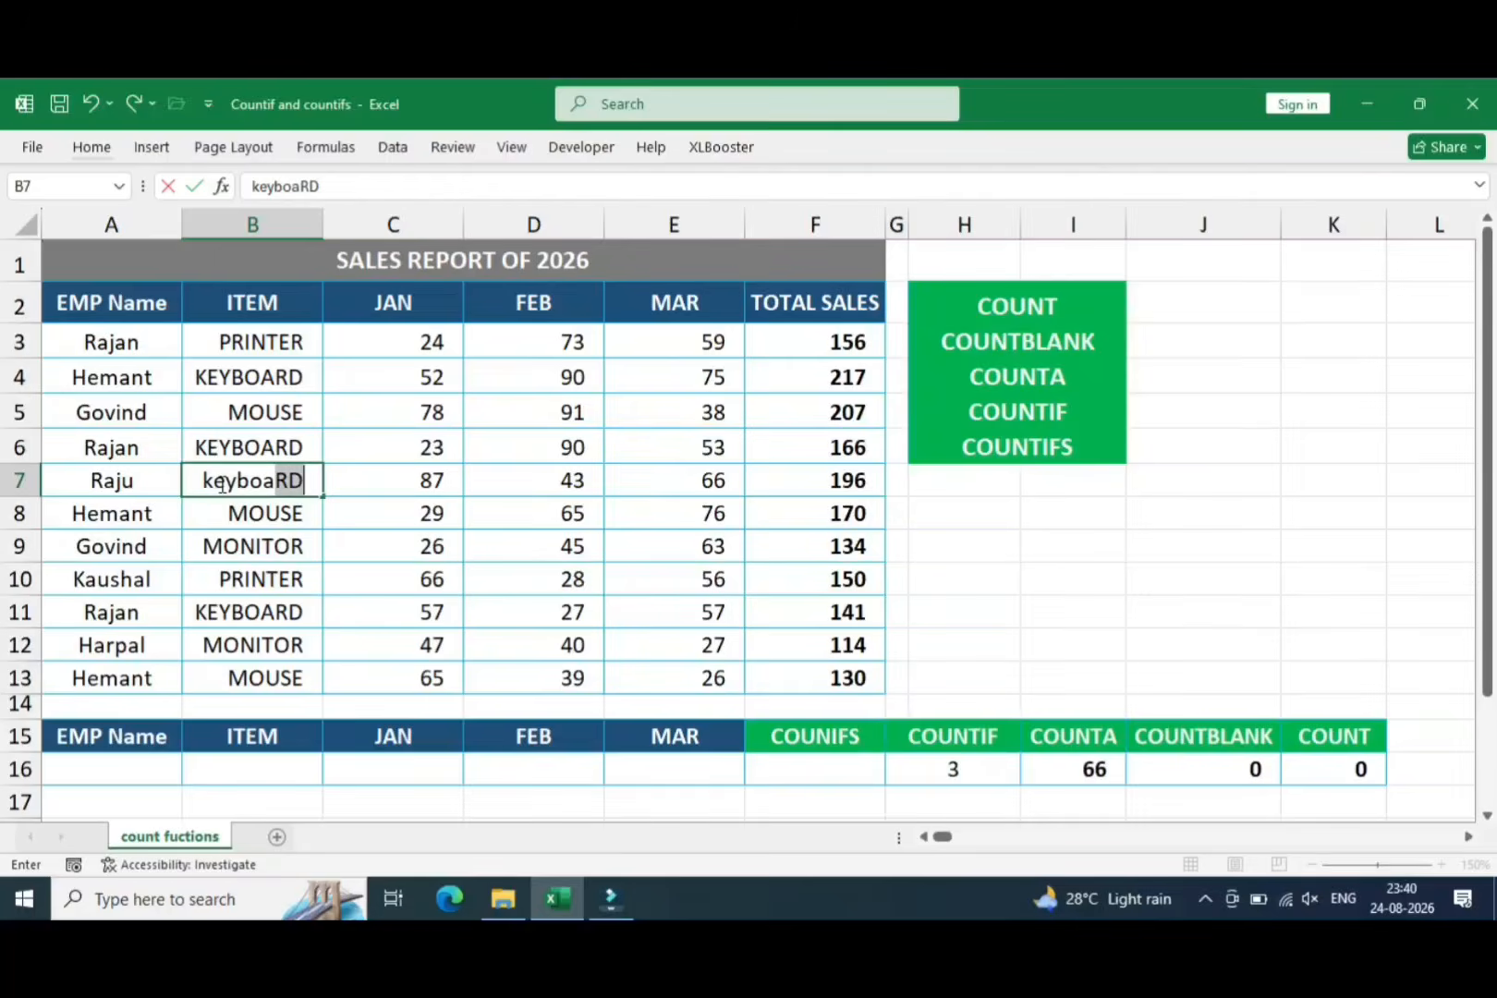
{"action": "key", "text": "Return"}
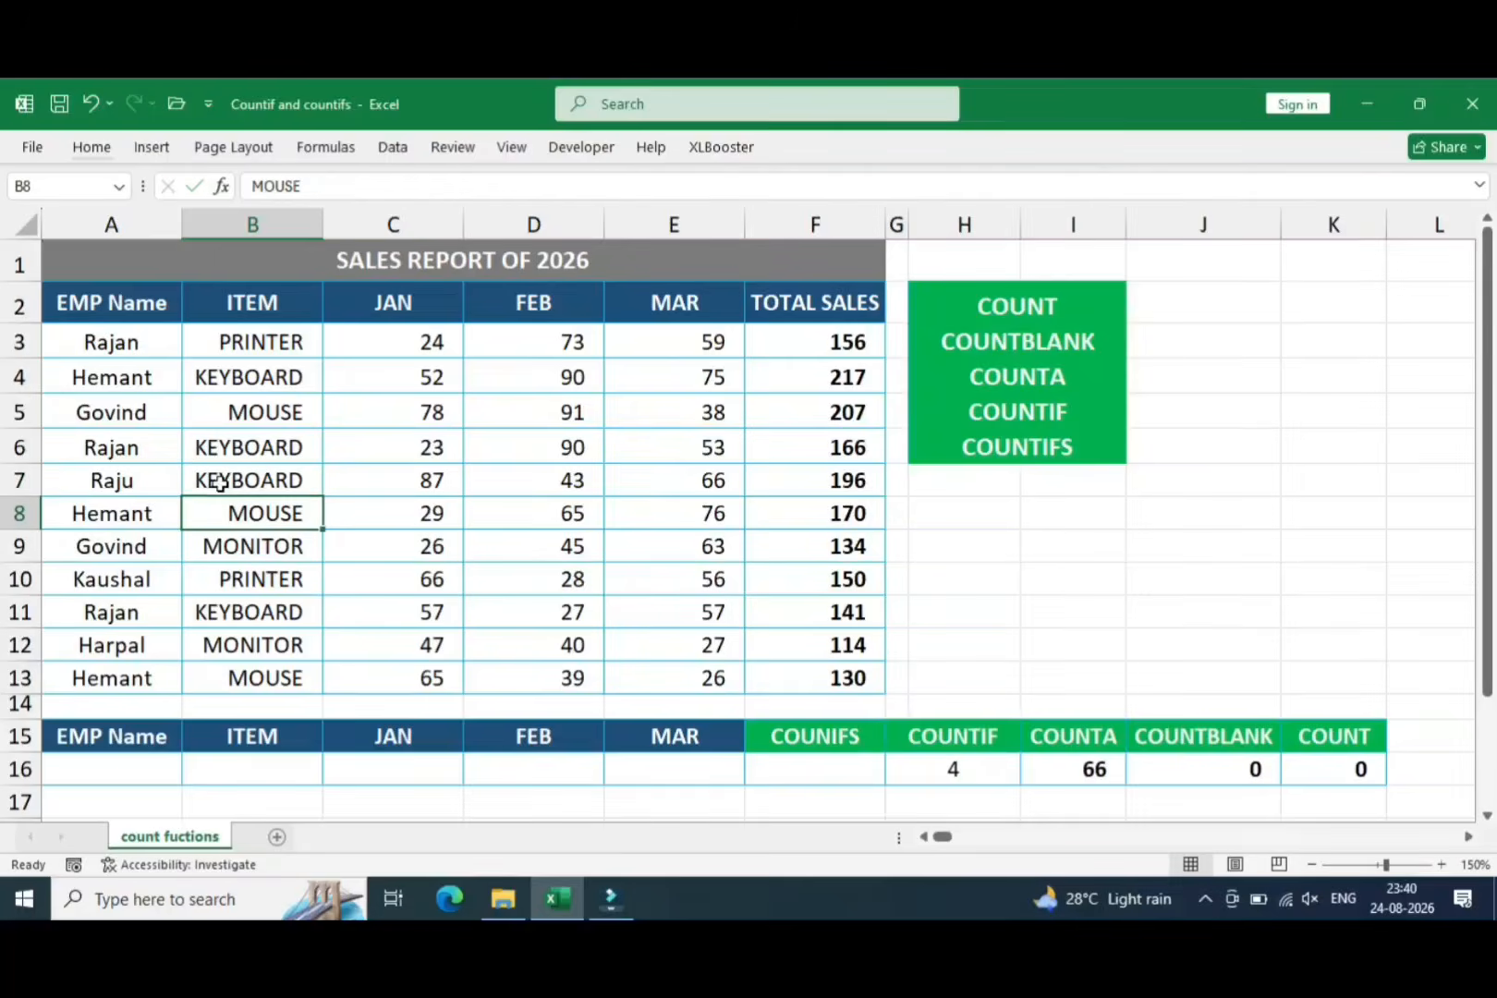
Examine the range and criteria of the COUNTIF formula in cell G16
{"action": "key", "text": "Right"}
{"action": "key", "text": "Down"}
{"action": "key", "text": "Down"}
{"action": "key", "text": "Down"}
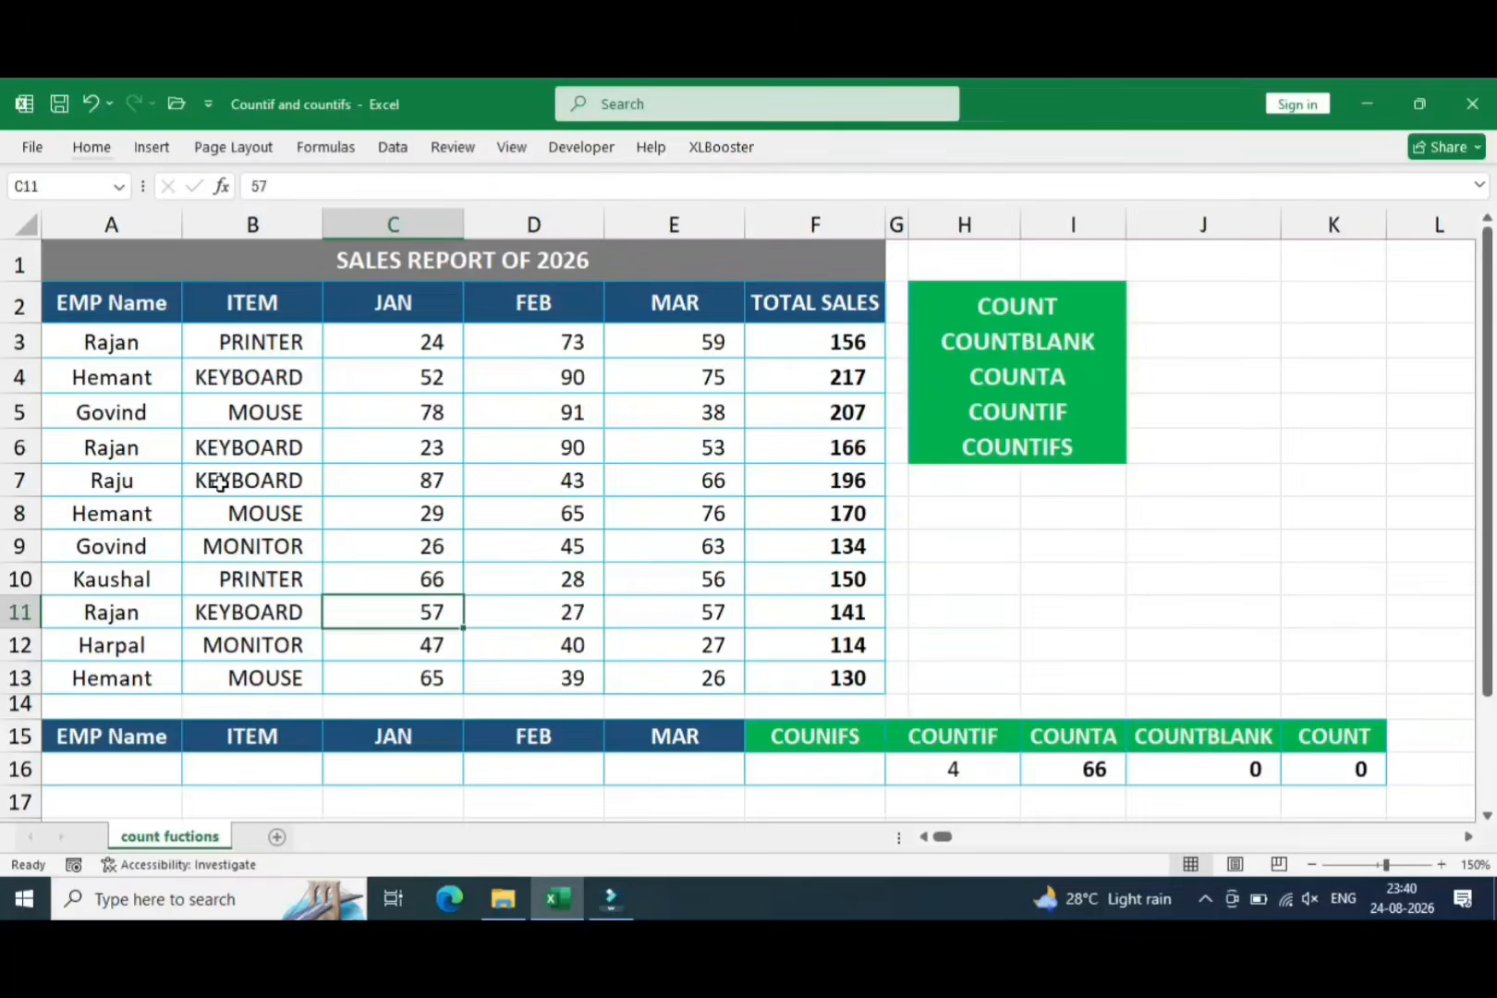
{"action": "key", "text": "Down"}
{"action": "key", "text": "Down"}
{"action": "key", "text": "Right"}
{"action": "key", "text": "Right"}
{"action": "key", "text": "Down"}
{"action": "key", "text": "Down"}
{"action": "key", "text": "Right"}
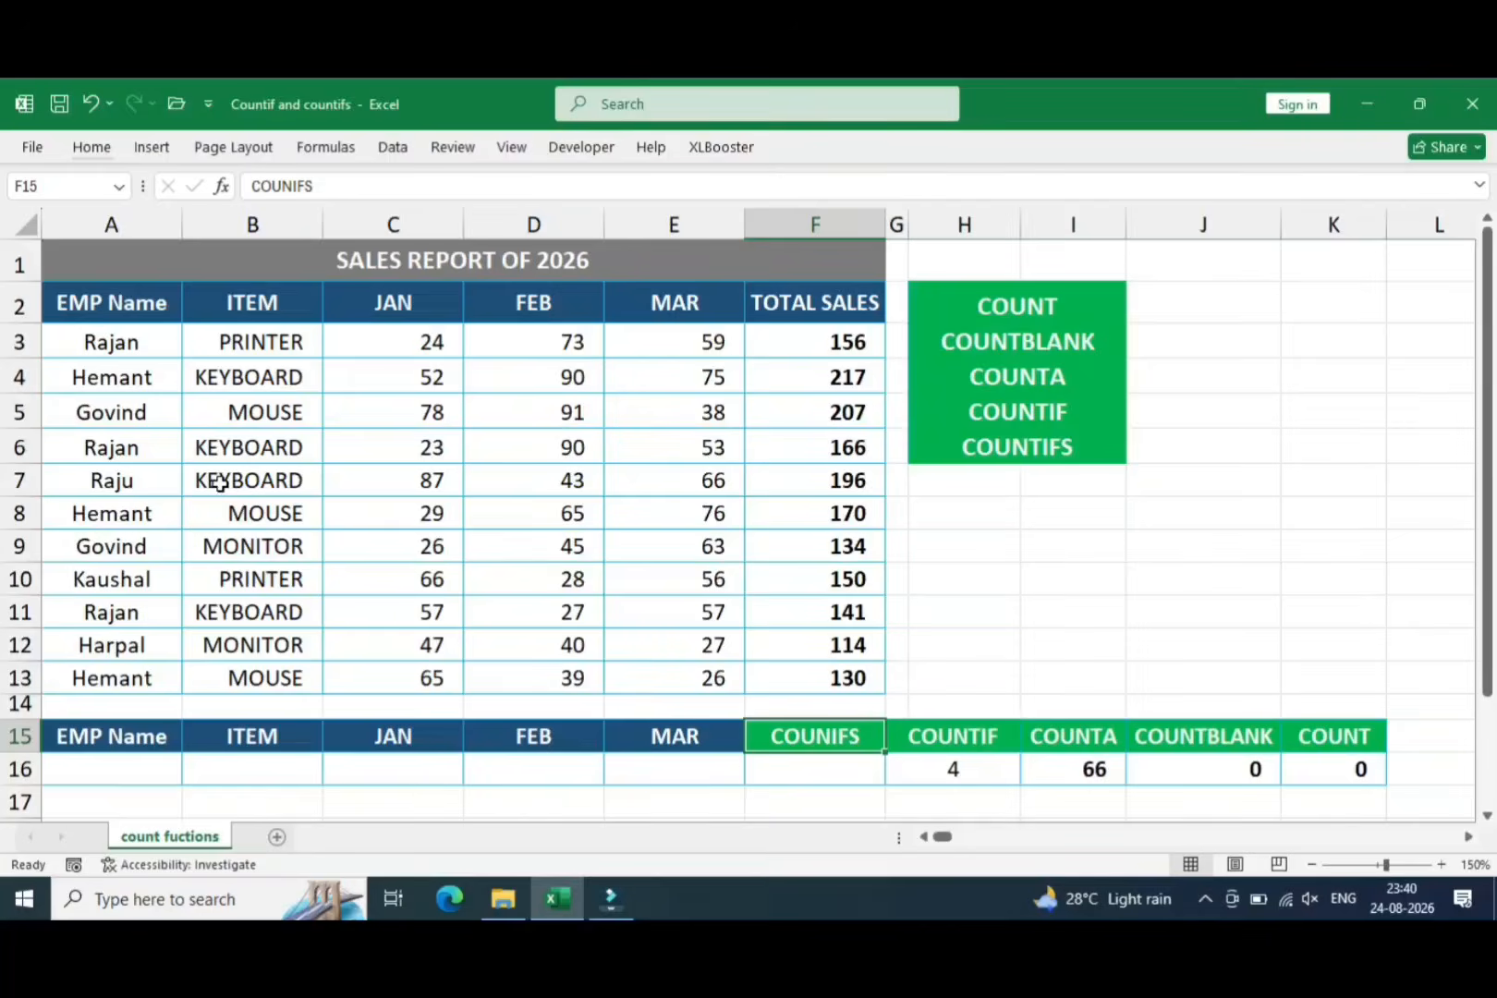
{"action": "key", "text": "Down"}
{"action": "key", "text": "Right"}
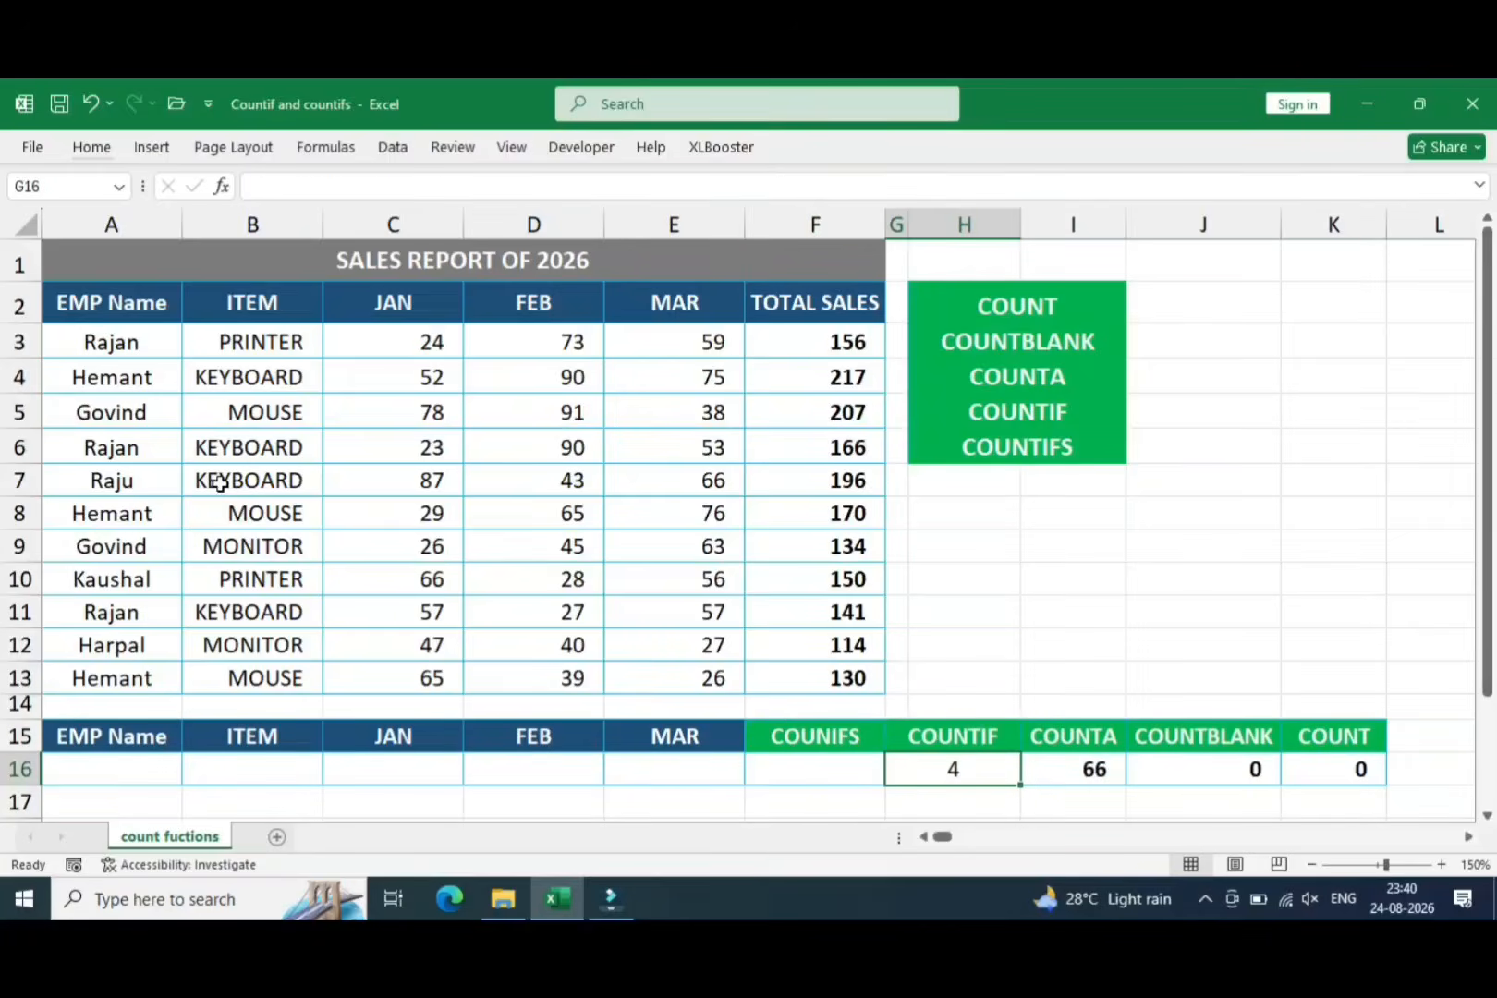
{"action": "key", "text": "F2"}
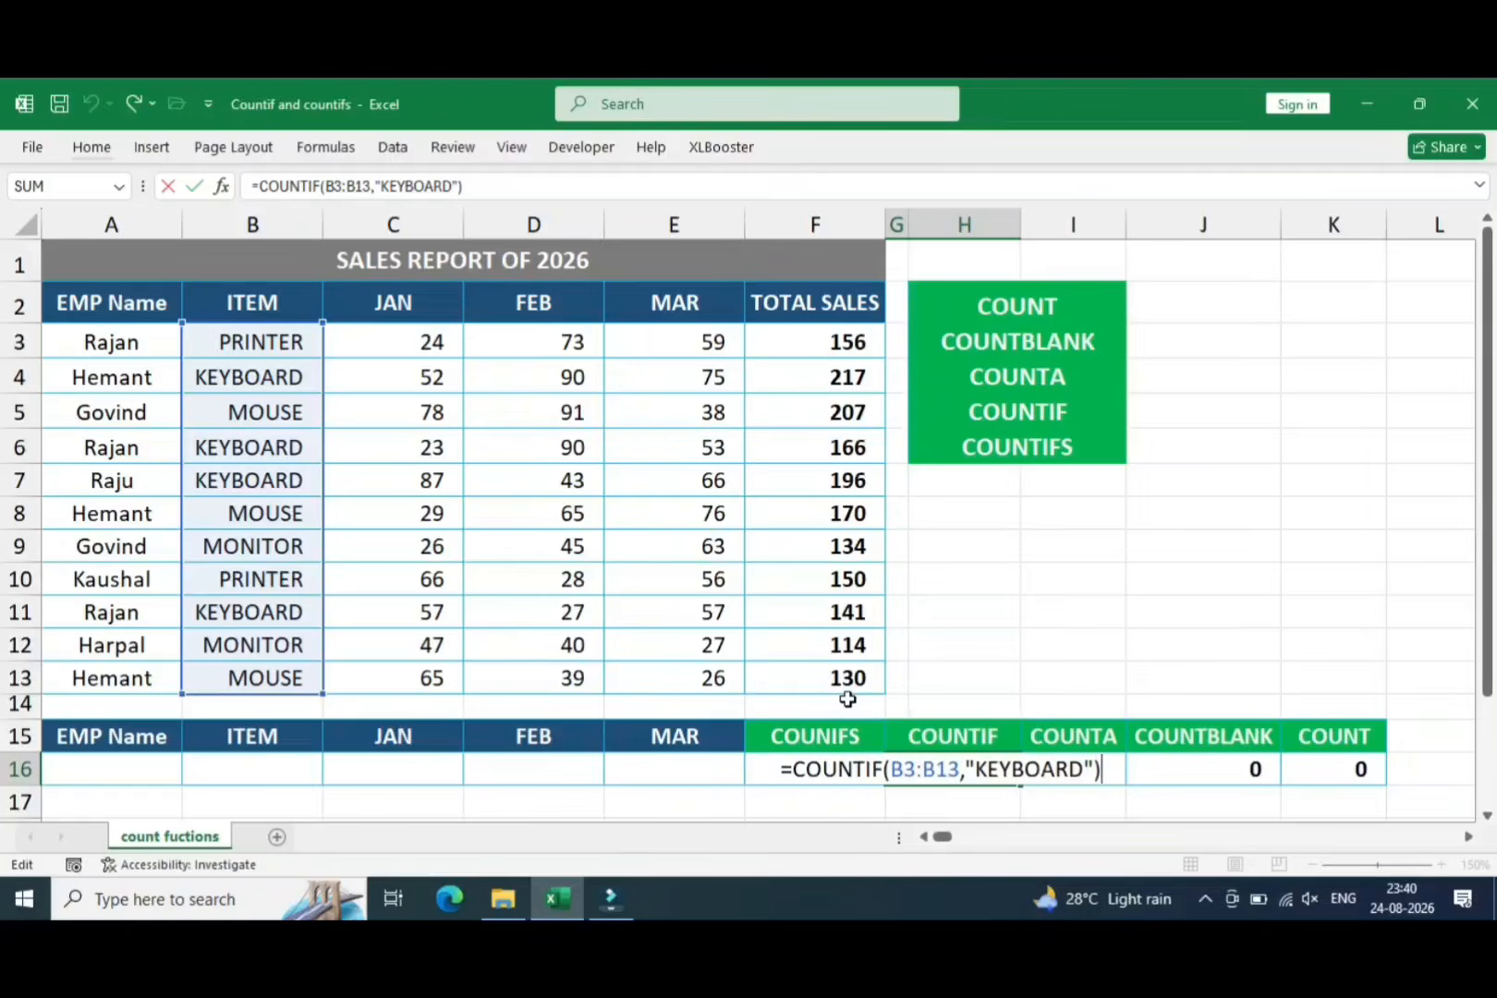
{"action": "left_click", "coordinate": [259, 766]}
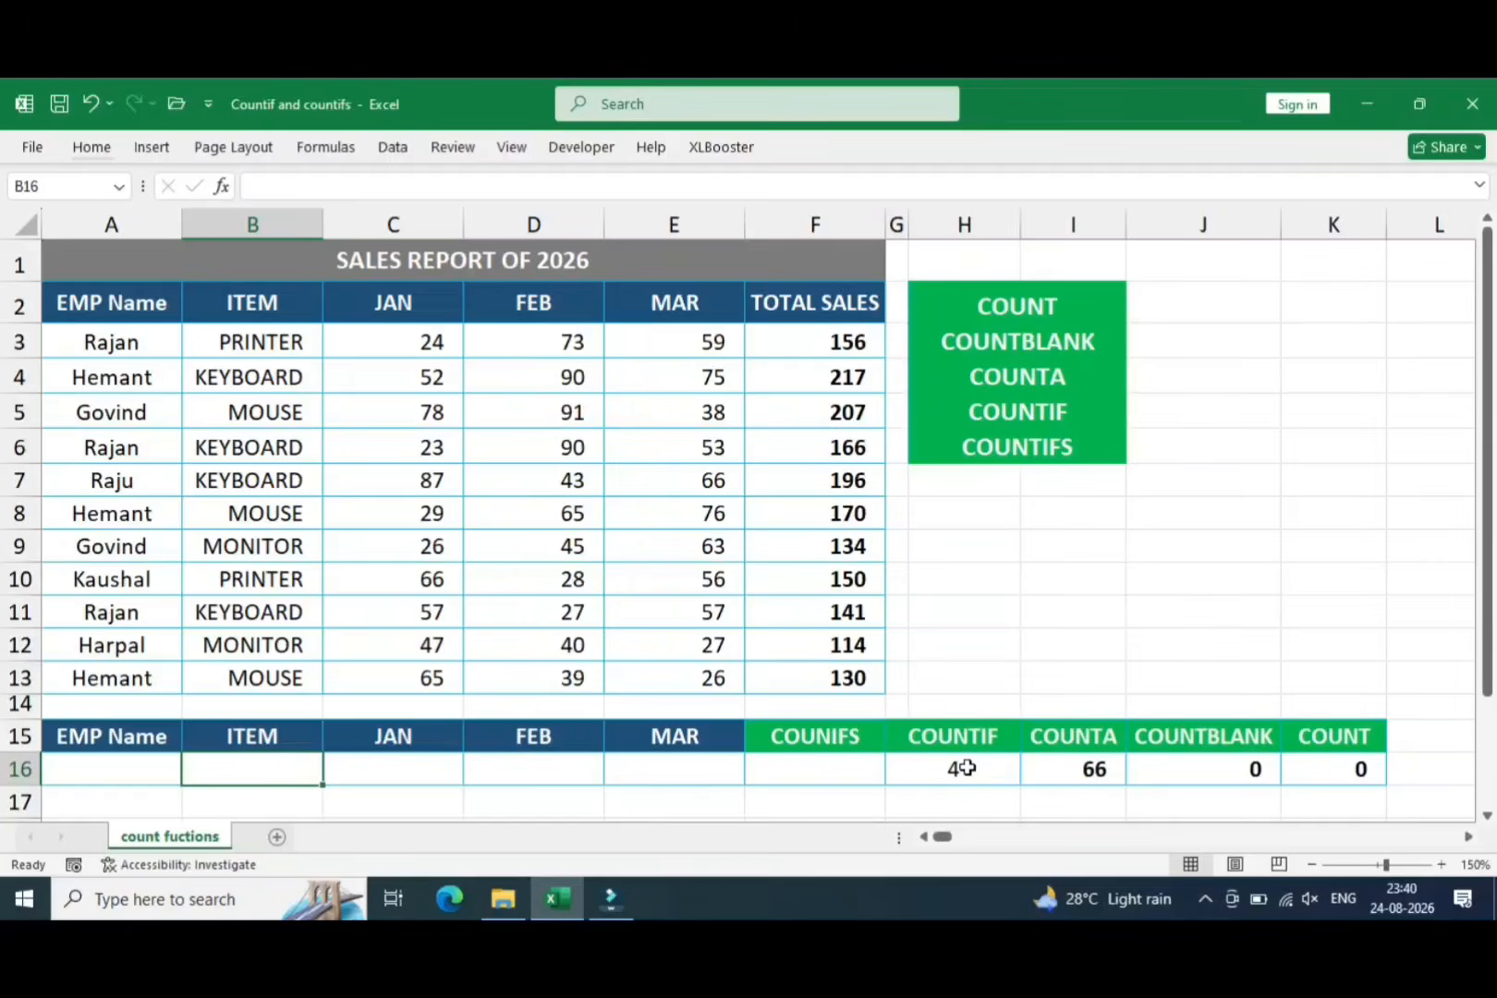
Replace the formula in cell G16 with =COUNTIF(B3:B13,B16) so the criterion comes from the ITEM cell in row 16
{"action": "left_click", "coordinate": [967, 767]}
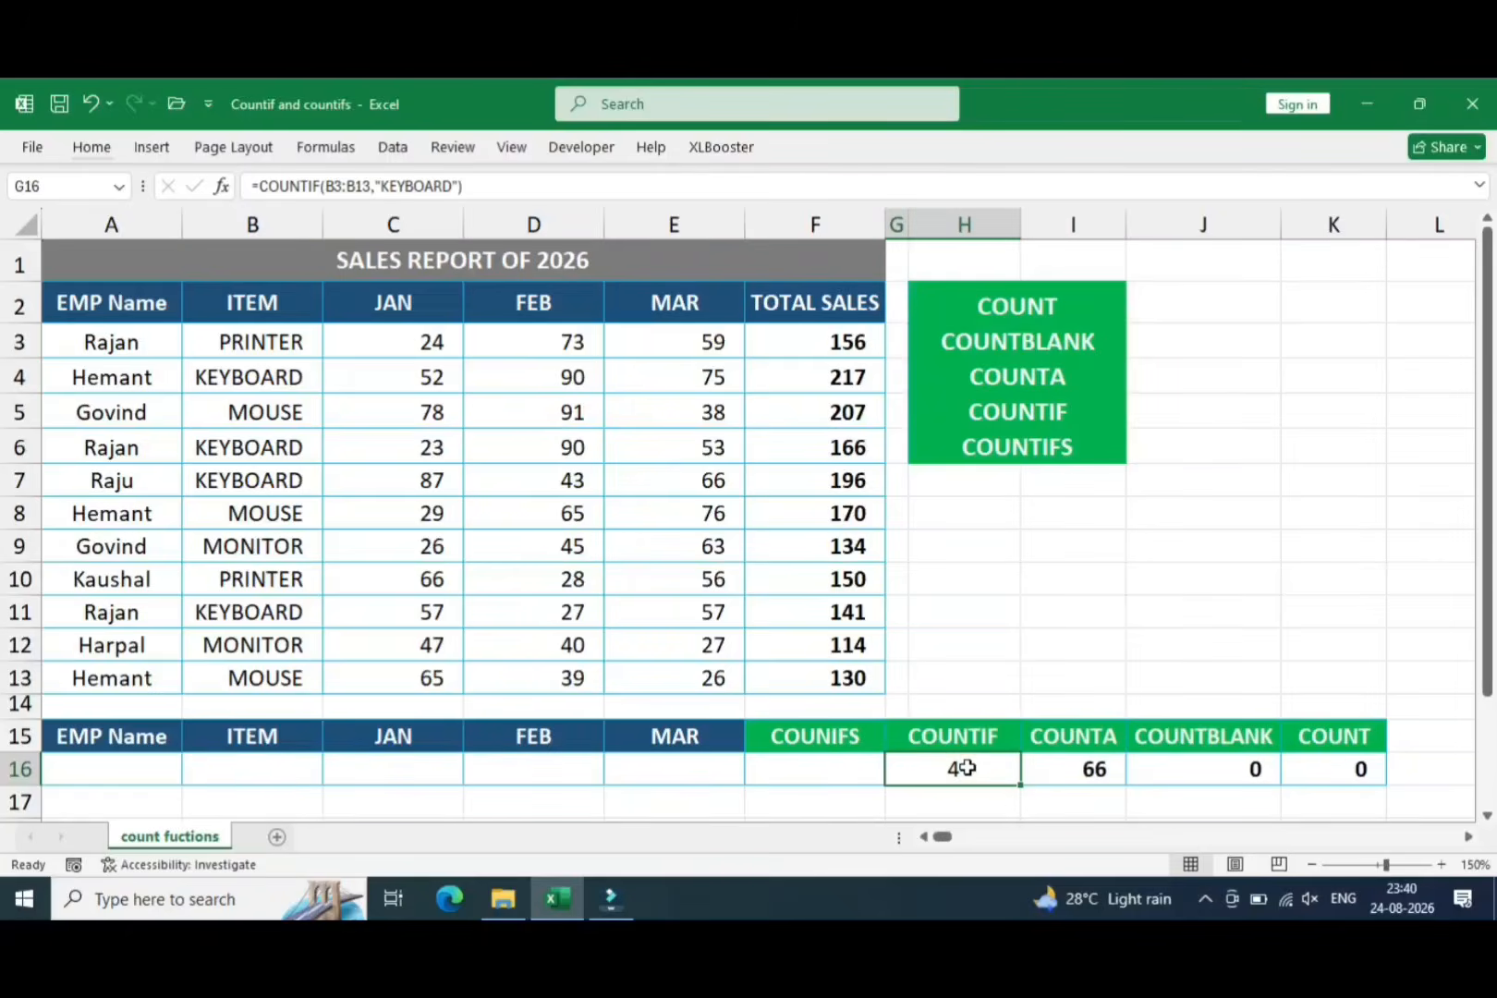
{"action": "key", "text": "Delete"}
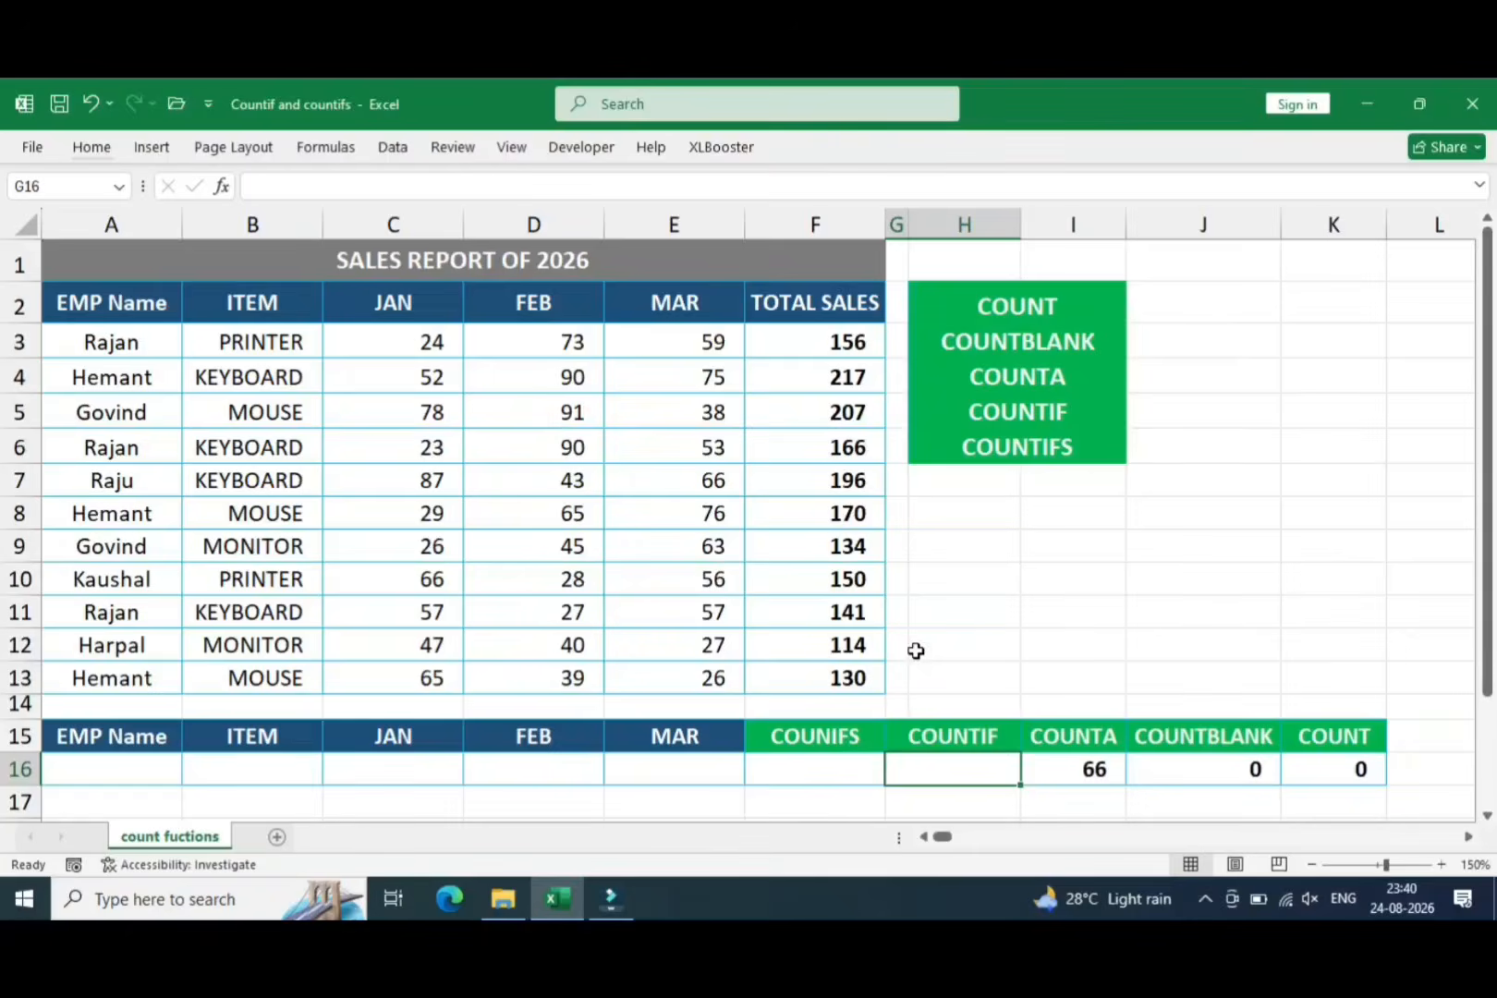
{"action": "type", "text": "=countif"}
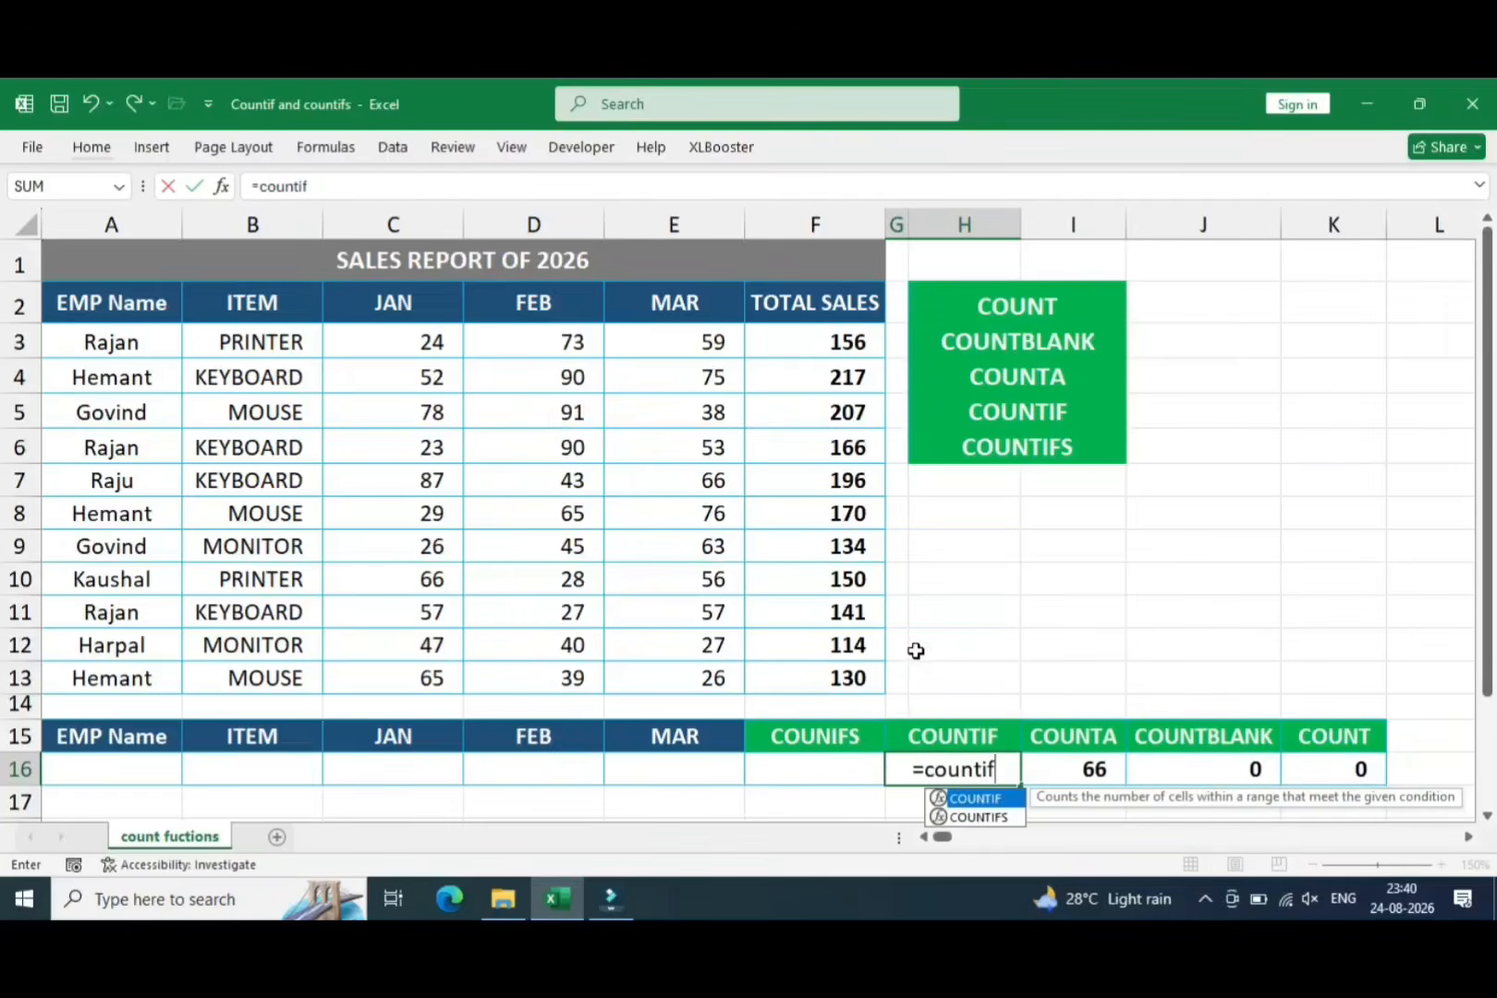
{"action": "key", "text": "Tab"}
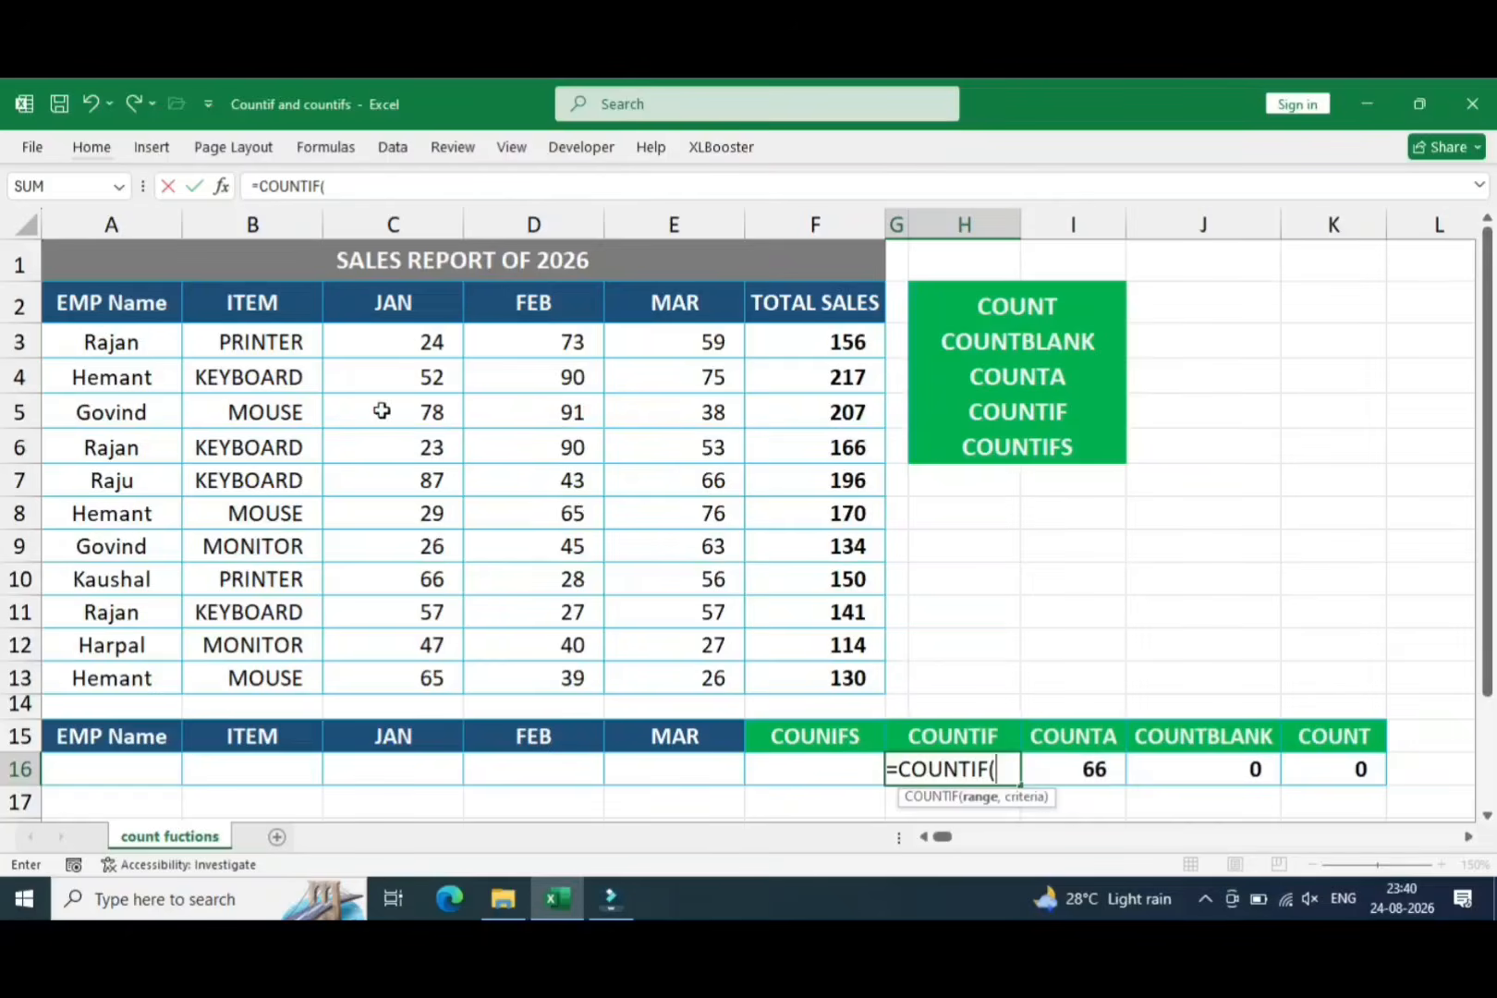
{"action": "left_click", "coordinate": [289, 344]}
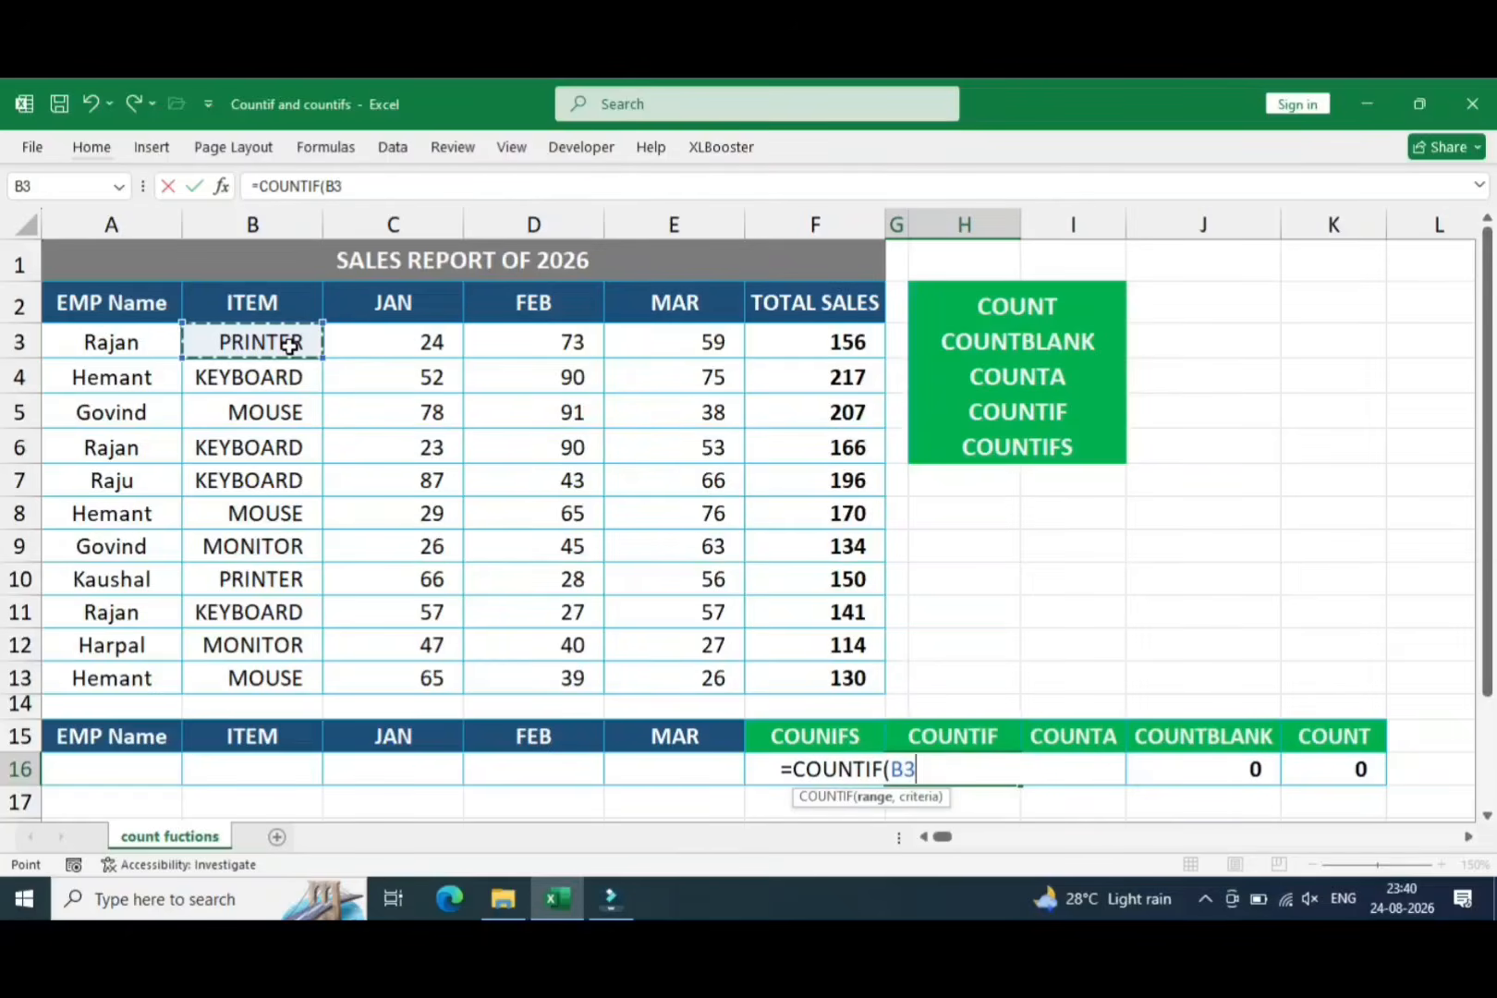
{"action": "key", "text": "shift+Down"}
{"action": "key", "text": "shift+Down"}
{"action": "key", "text": "shift+Down"}
{"action": "key", "text": "shift+Down"}
{"action": "key", "text": "shift+Down"}
{"action": "key", "text": "shift+Down"}
{"action": "key", "text": "shift+Down"}
{"action": "key", "text": "shift+Down"}
{"action": "key", "text": "shift+Down"}
{"action": "key", "text": "shift+Down"}
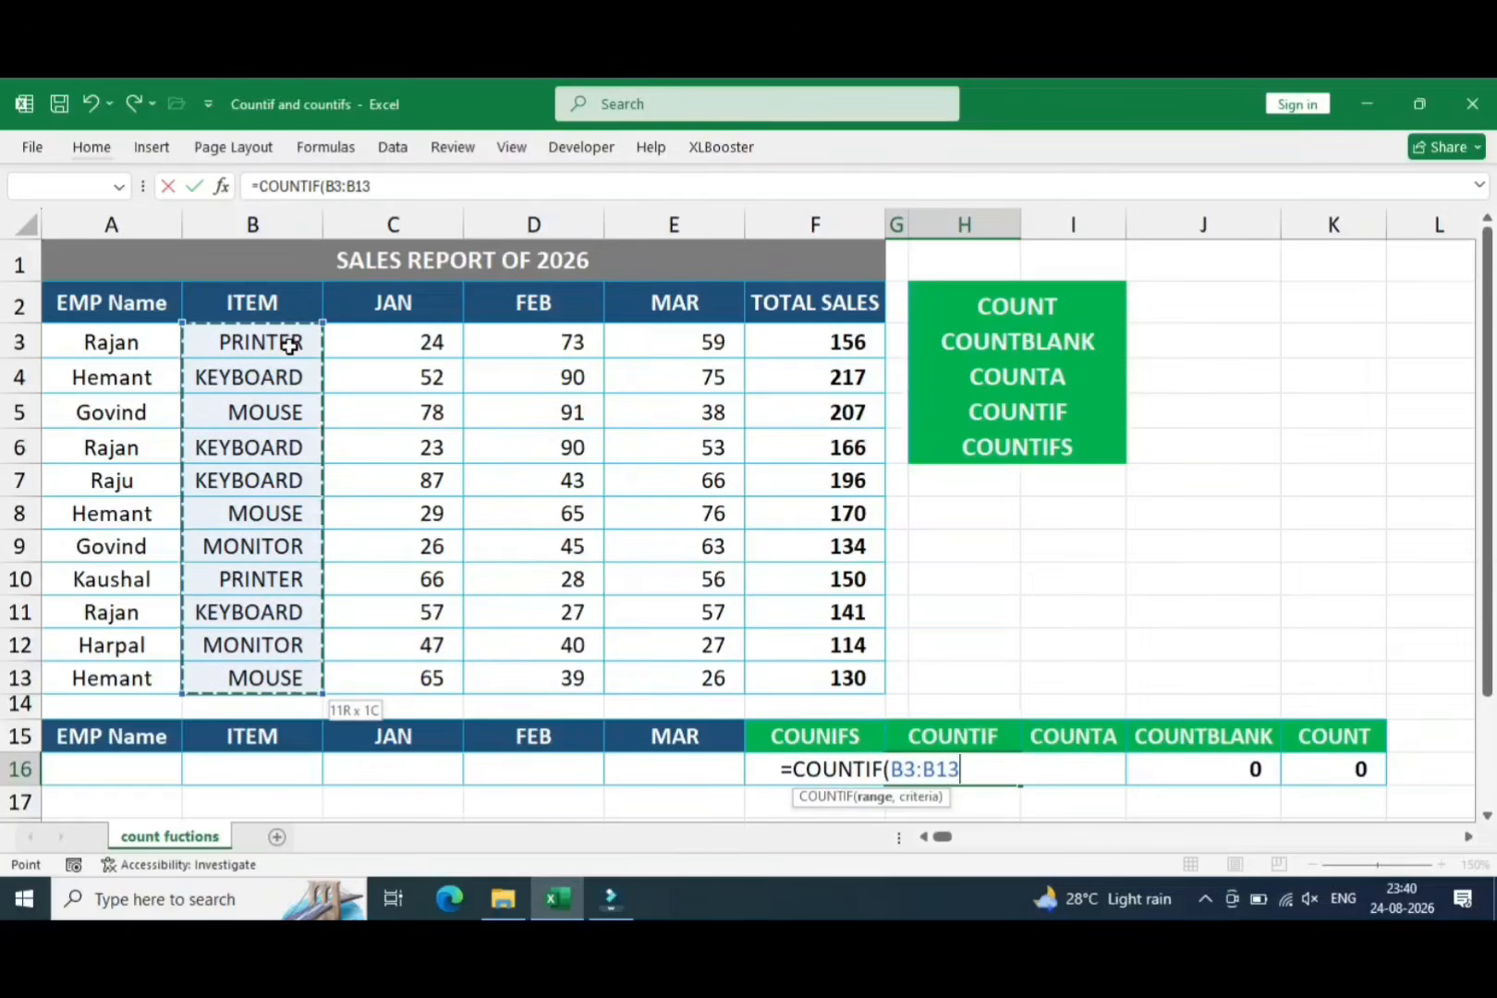
{"action": "type", "text": ","}
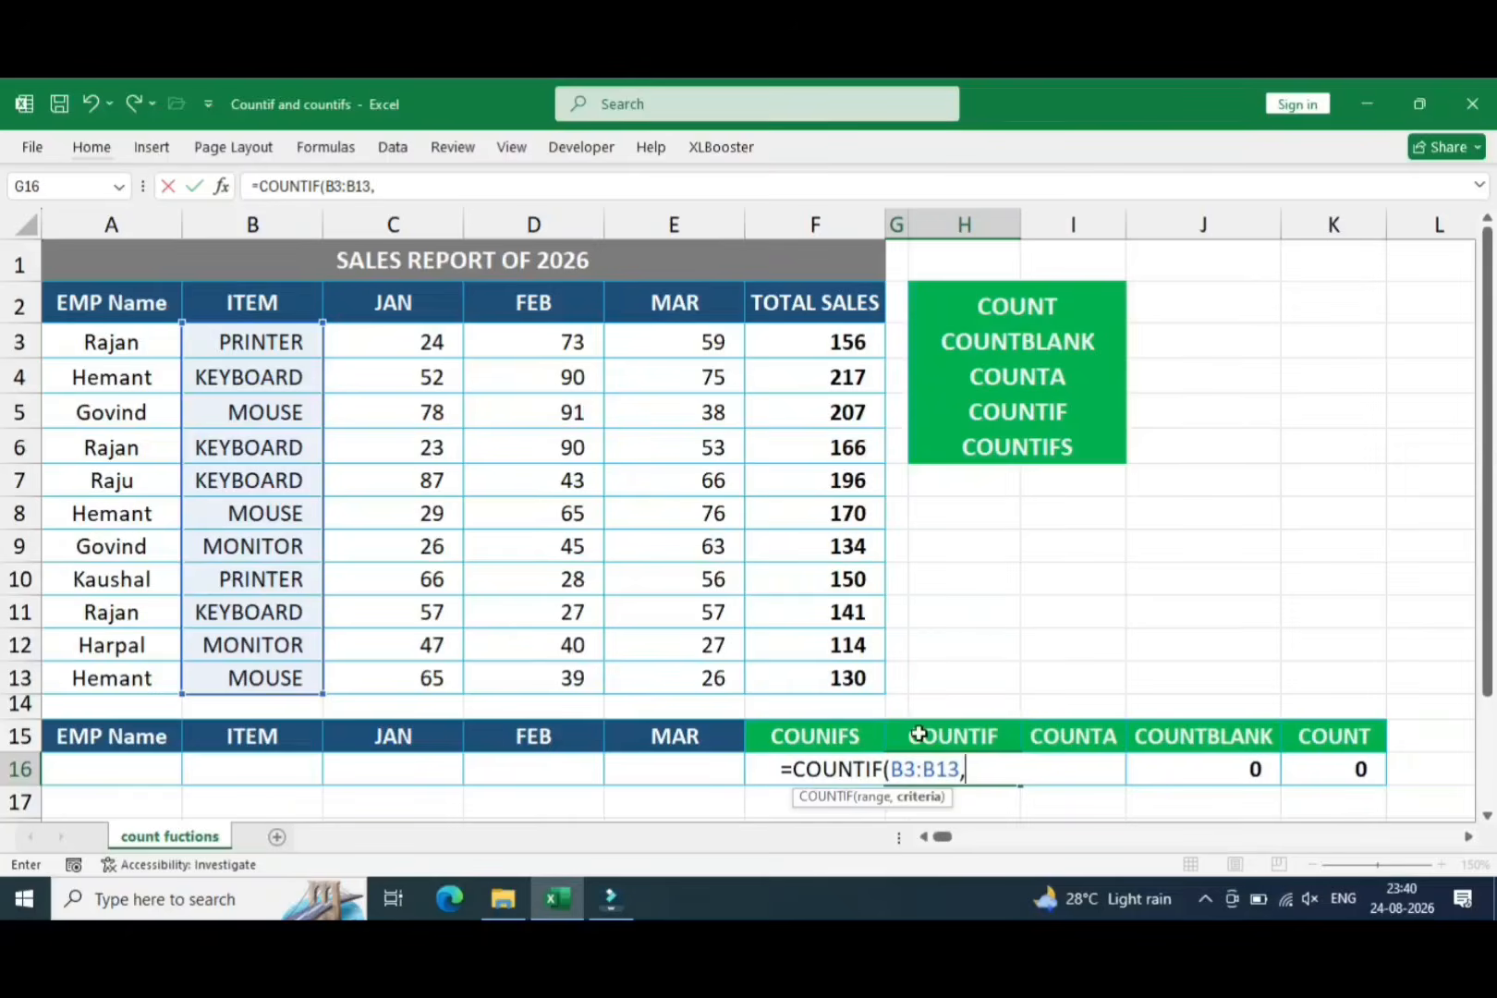
{"action": "left_click", "coordinate": [262, 772]}
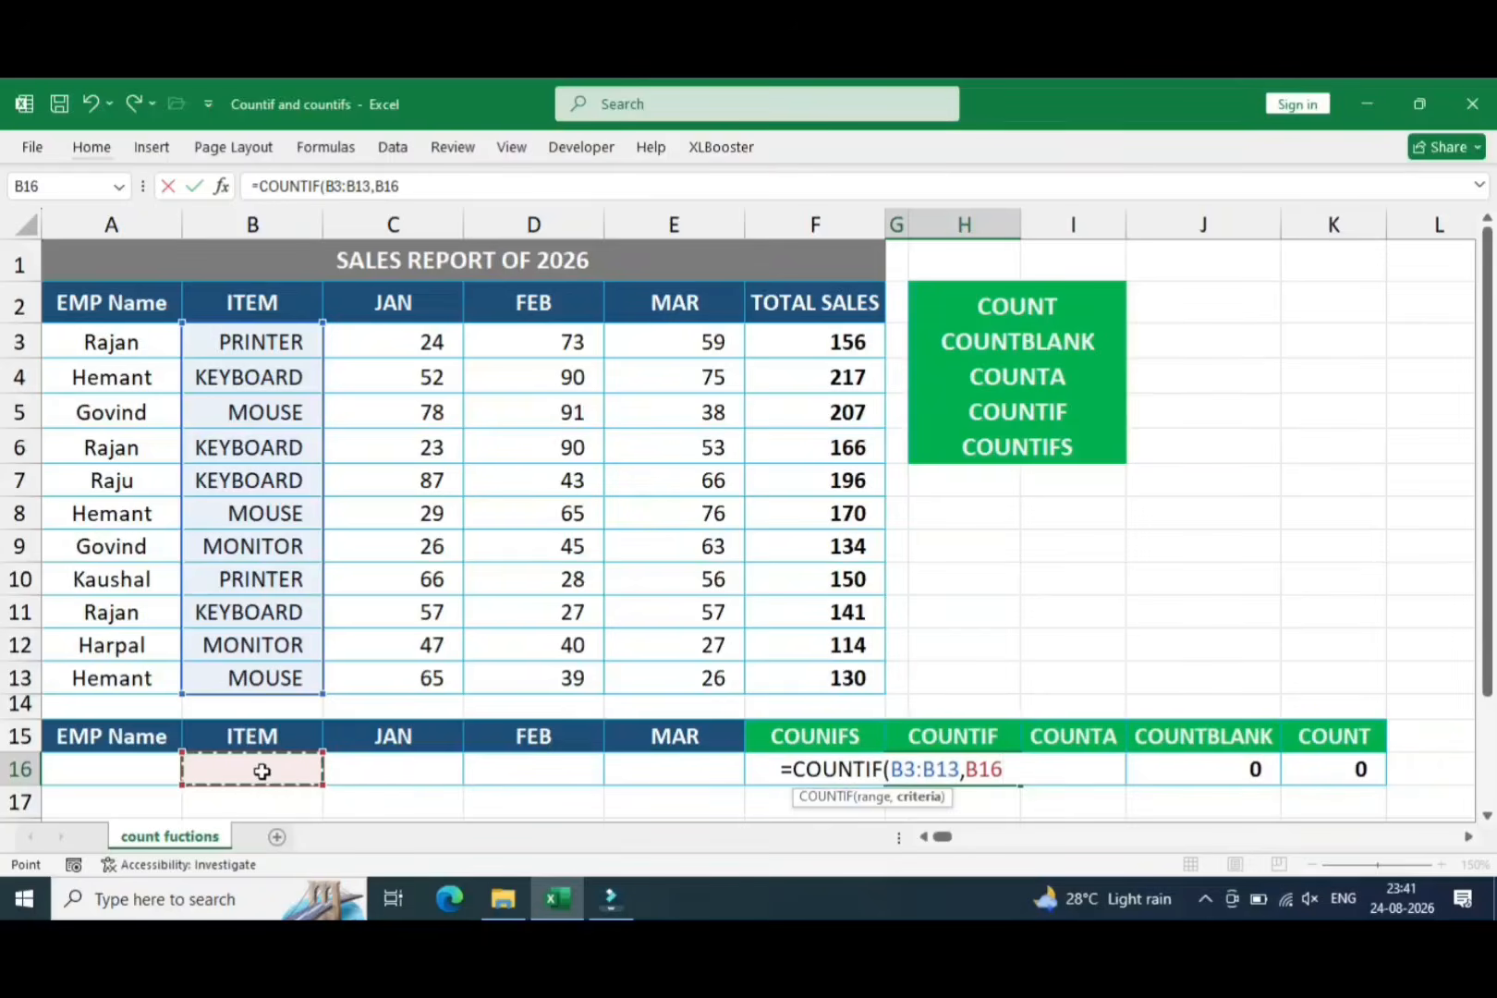
{"action": "type", "text": ")"}
{"action": "key", "text": "Return"}
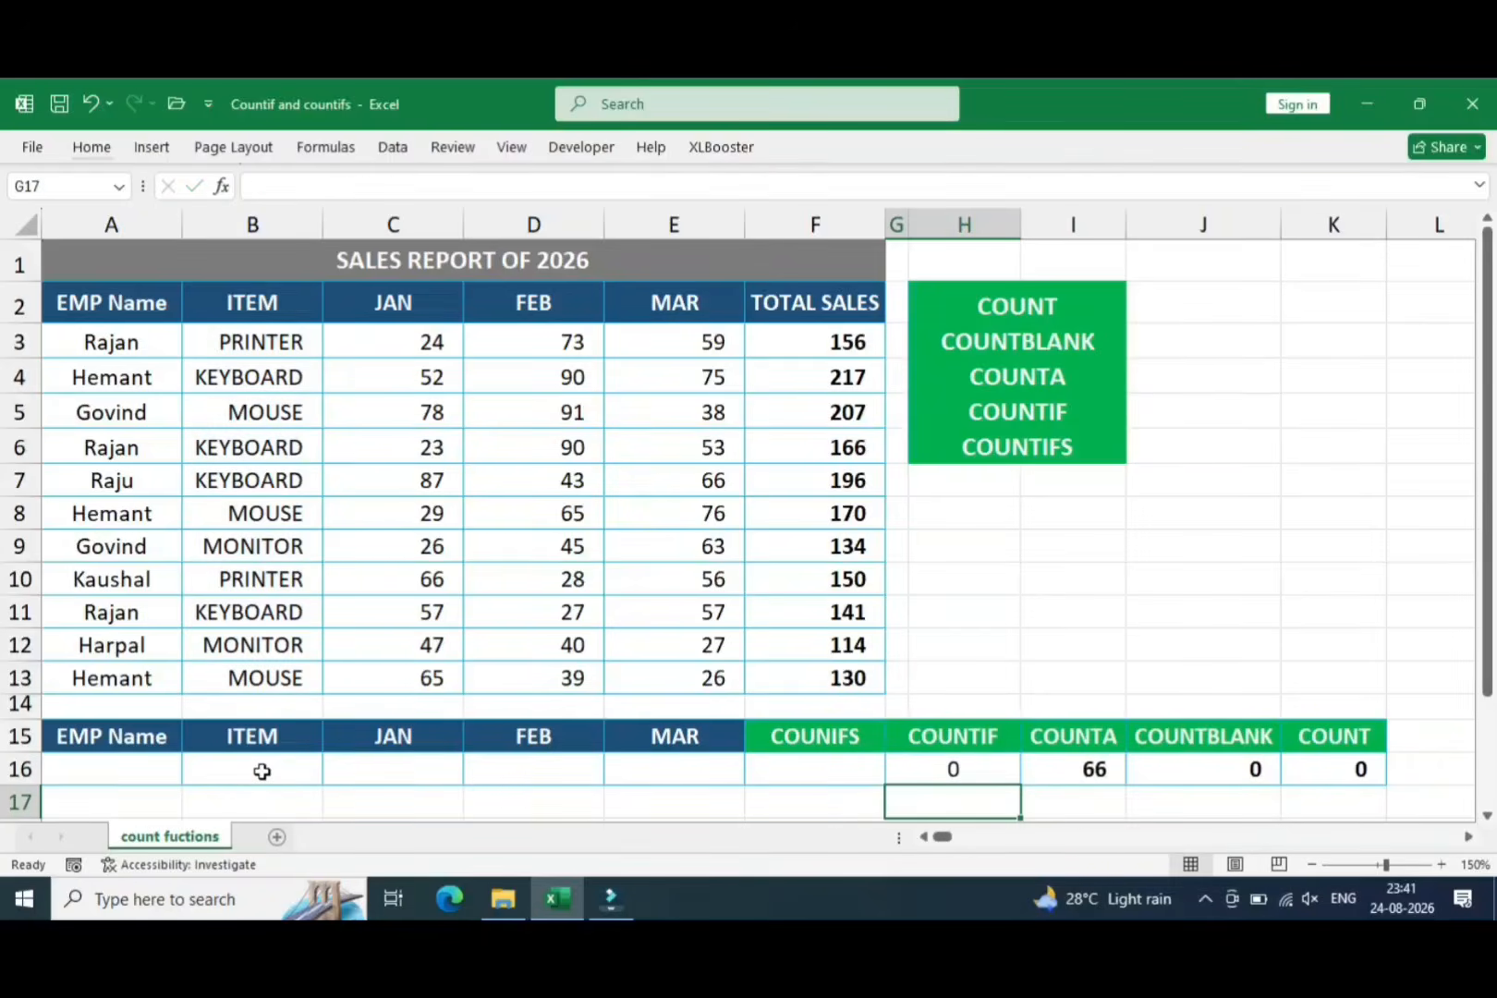
Enter MOUSE as the item in cell B16 to test the COUNTIF formula
{"action": "key", "text": "Up"}
{"action": "key", "text": "Left"}
{"action": "key", "text": "Left"}
{"action": "key", "text": "Left"}
{"action": "key", "text": "Left"}
{"action": "key", "text": "Left"}
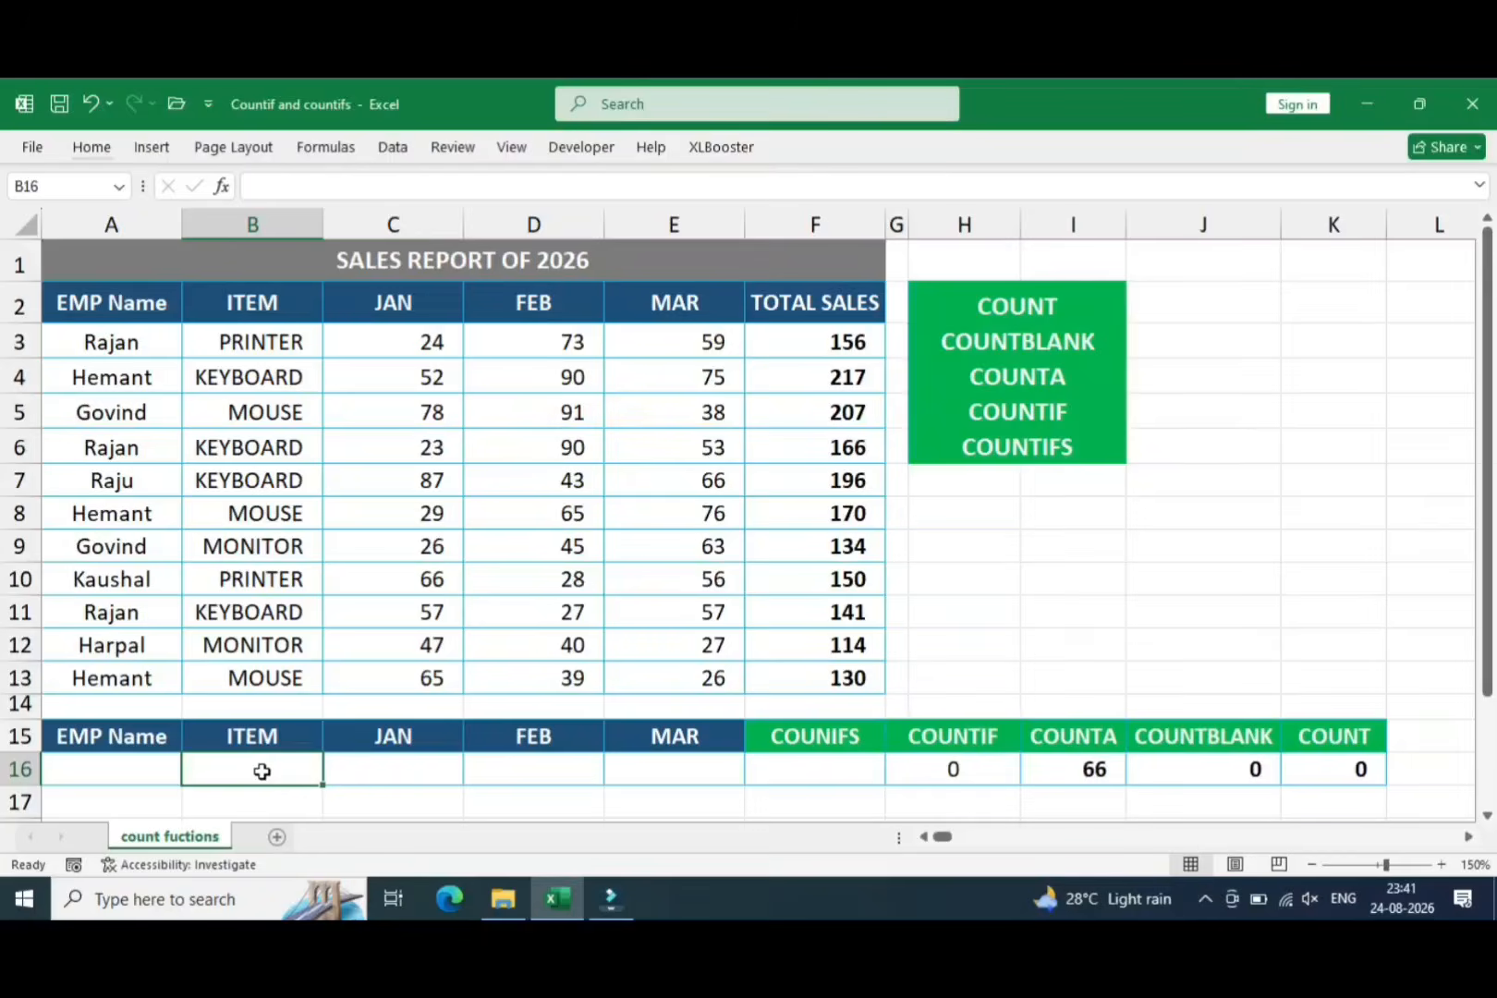
{"action": "type", "text": "MOUSE"}
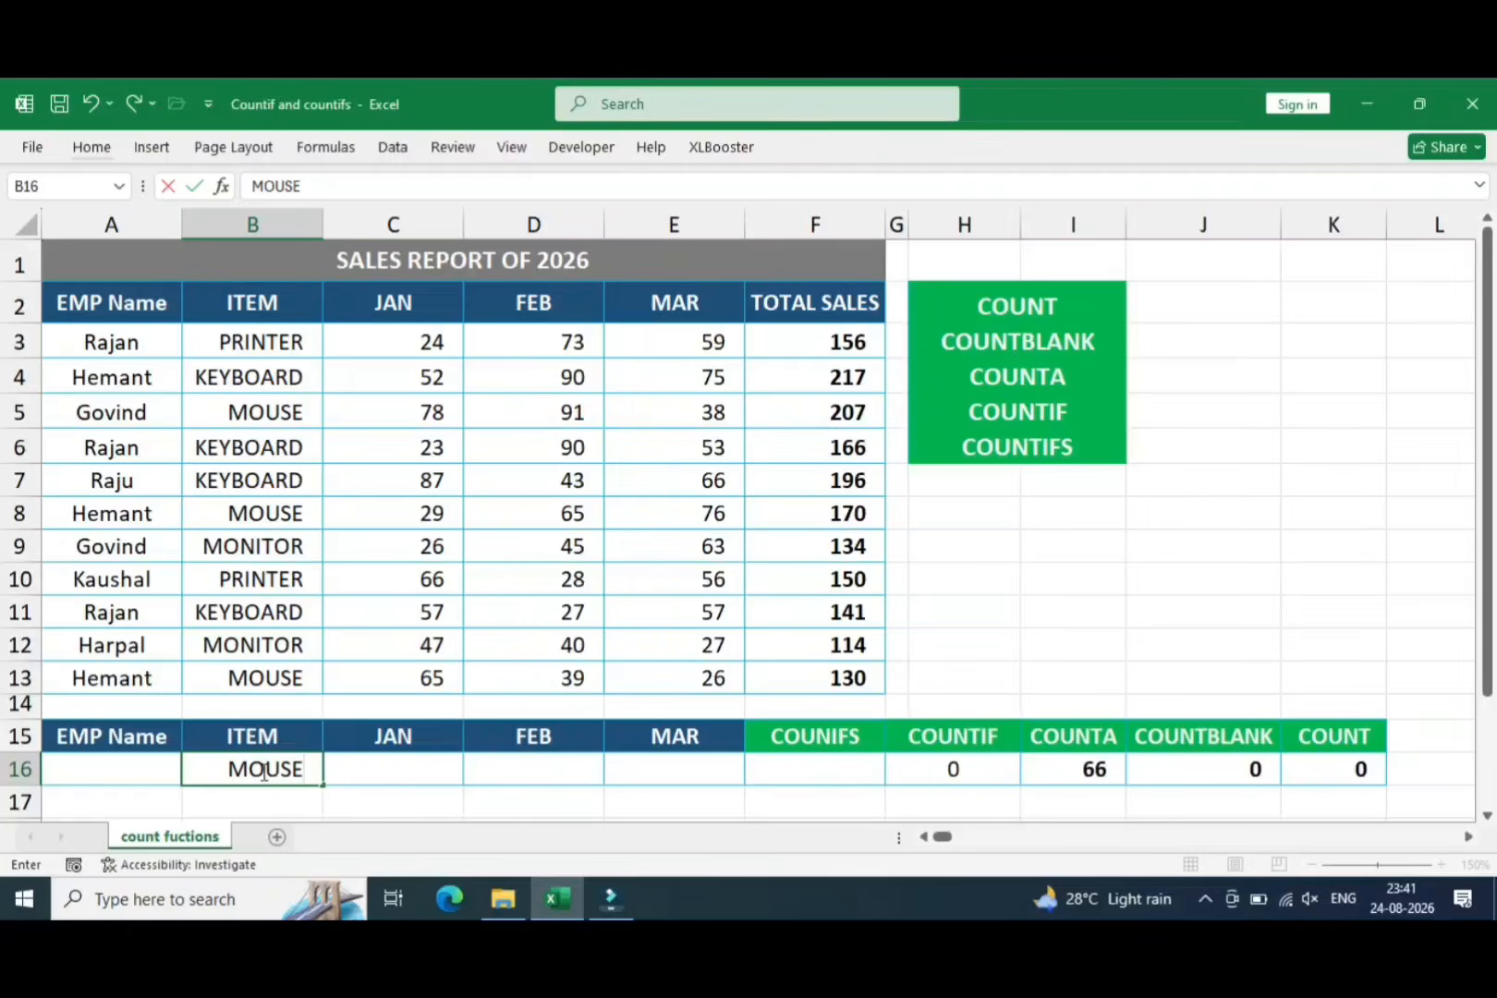
{"action": "key", "text": "Return"}
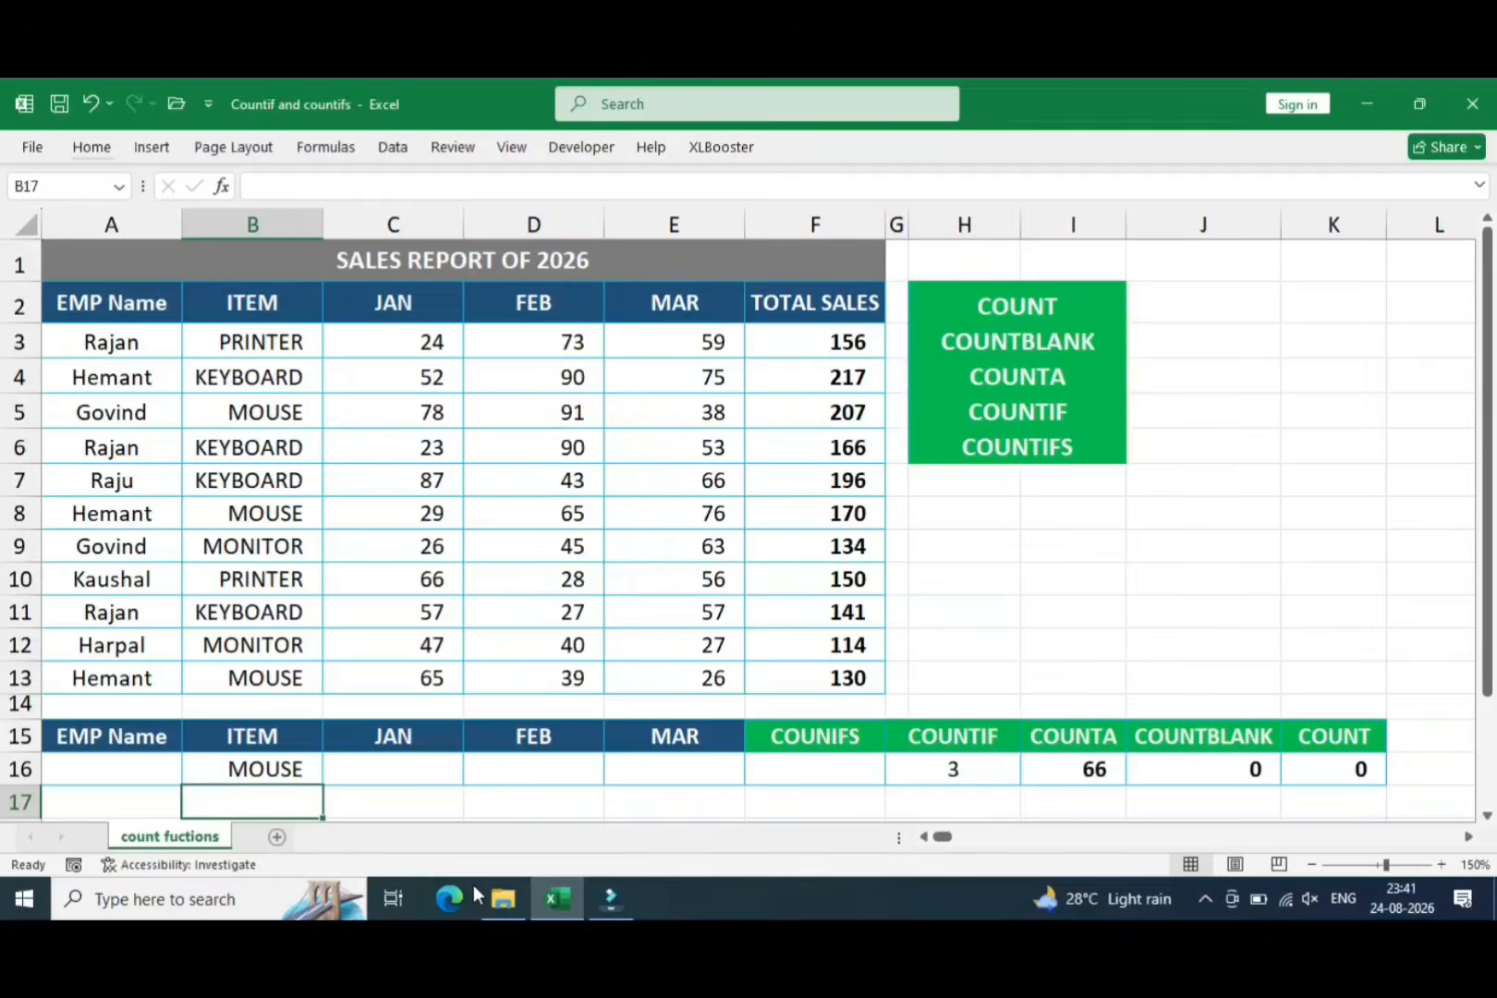
Check the MOUSE rows in the ITEM column of the sales table against the COUNTIF result
{"action": "key", "text": "Up"}
{"action": "key", "text": "Right"}
{"action": "key", "text": "Right"}
{"action": "key", "text": "Right"}
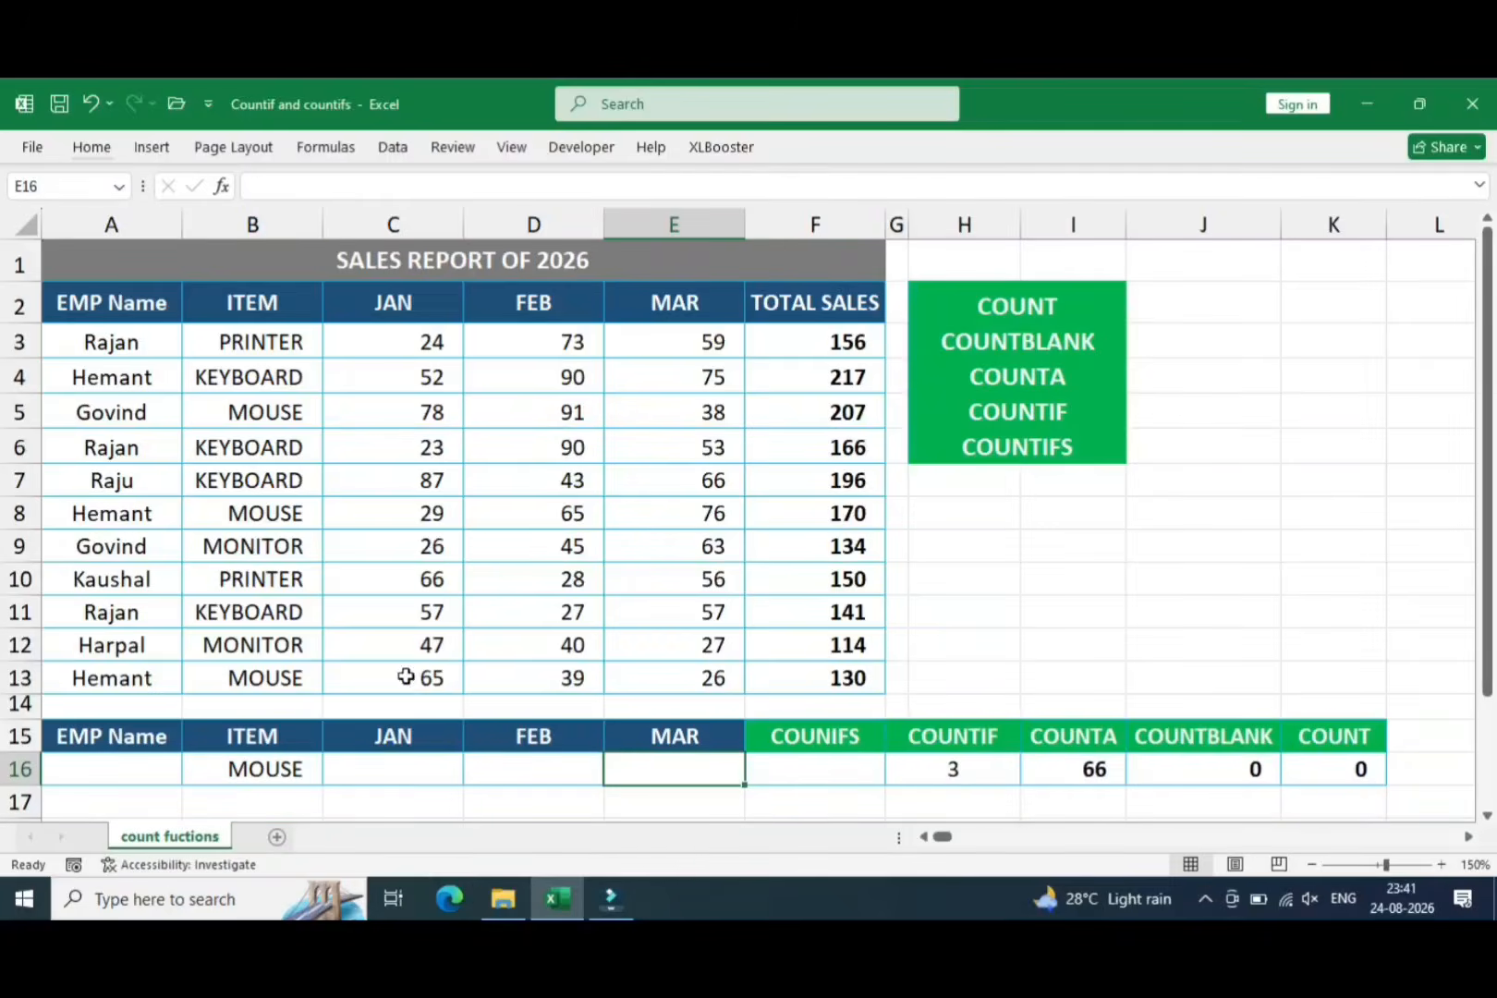
{"action": "left_click", "coordinate": [283, 390]}
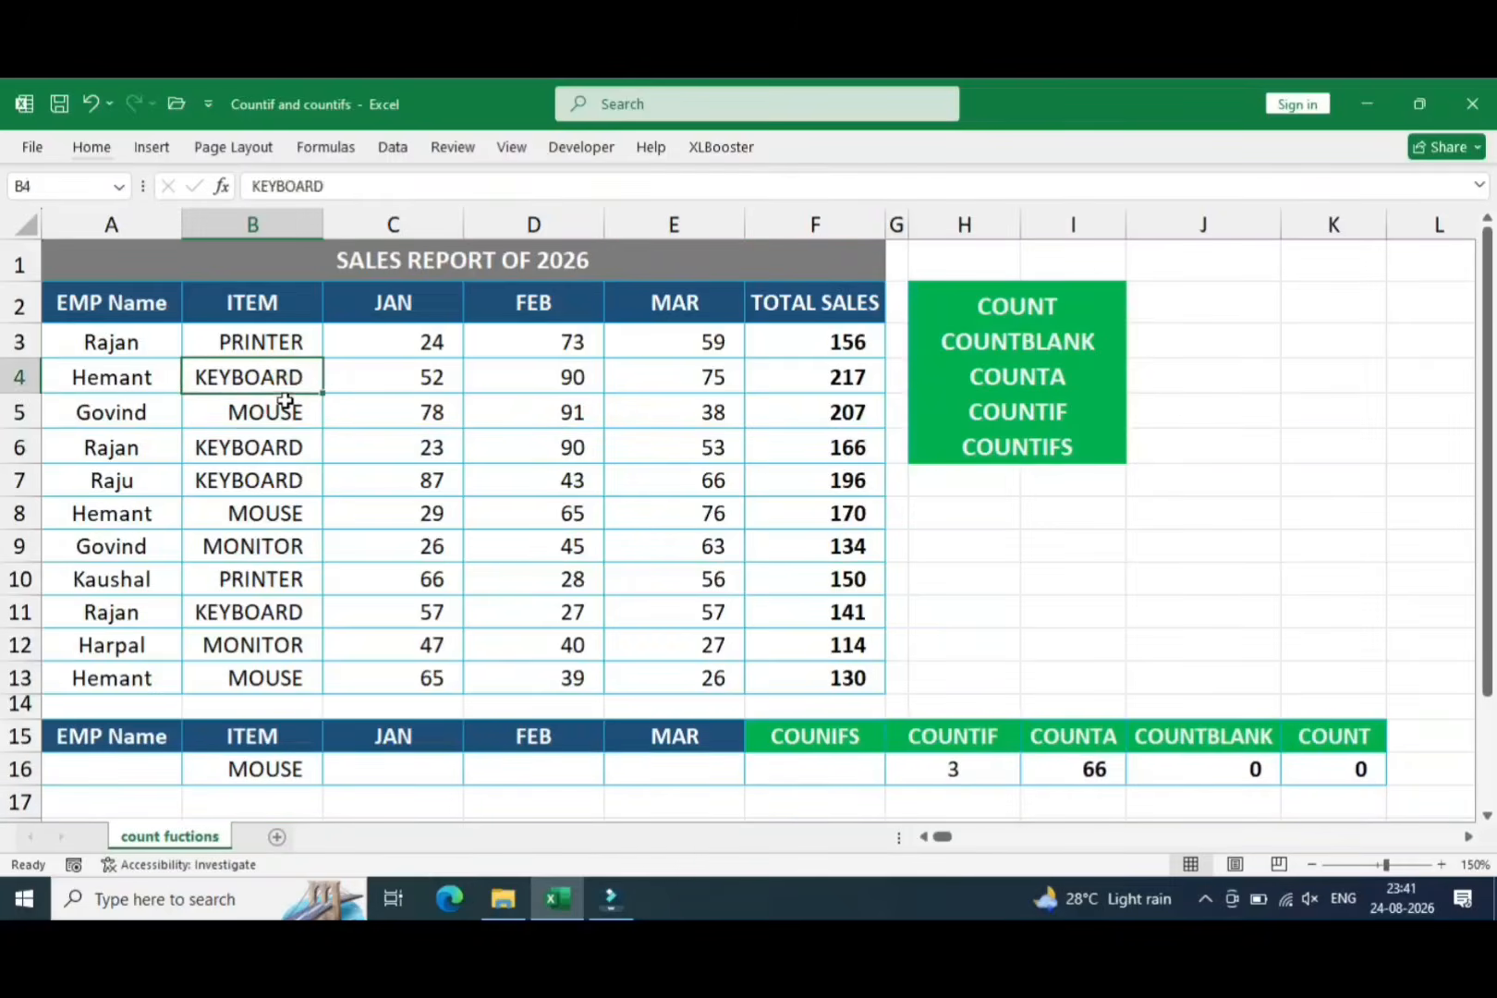
{"action": "left_click", "coordinate": [284, 400]}
{"action": "key", "text": "Down"}
{"action": "key", "text": "Down"}
{"action": "key", "text": "Down"}
{"action": "key", "text": "Down"}
{"action": "key", "text": "Down"}
{"action": "key", "text": "Down"}
{"action": "key", "text": "Down"}
{"action": "key", "text": "Down"}
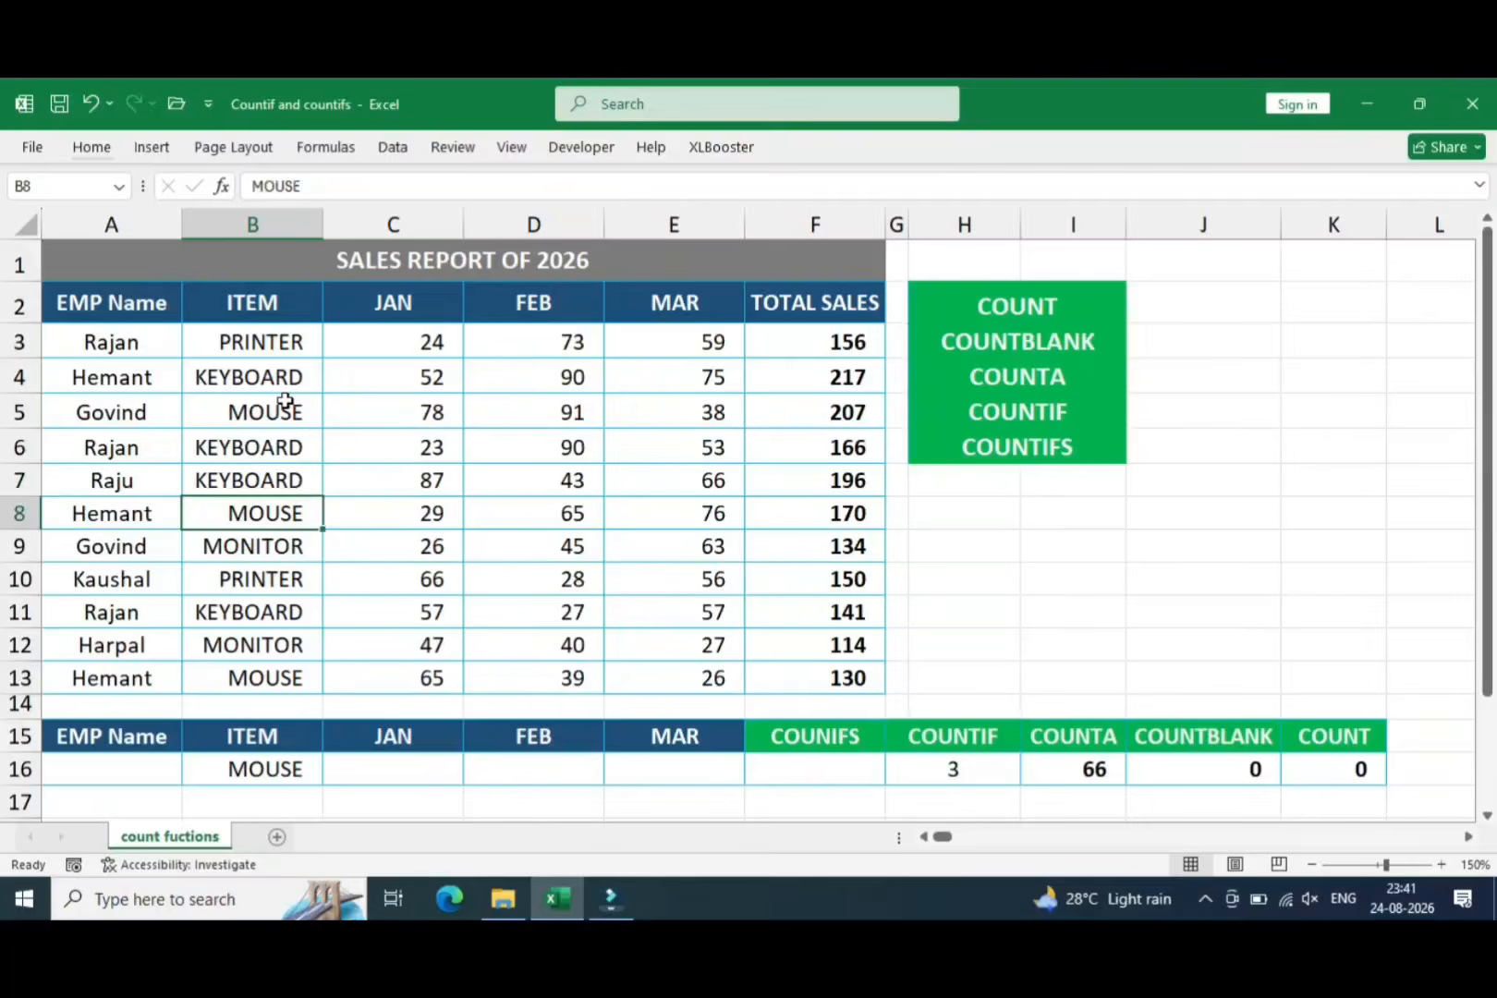
{"action": "key", "text": "Down"}
{"action": "key", "text": "Right"}
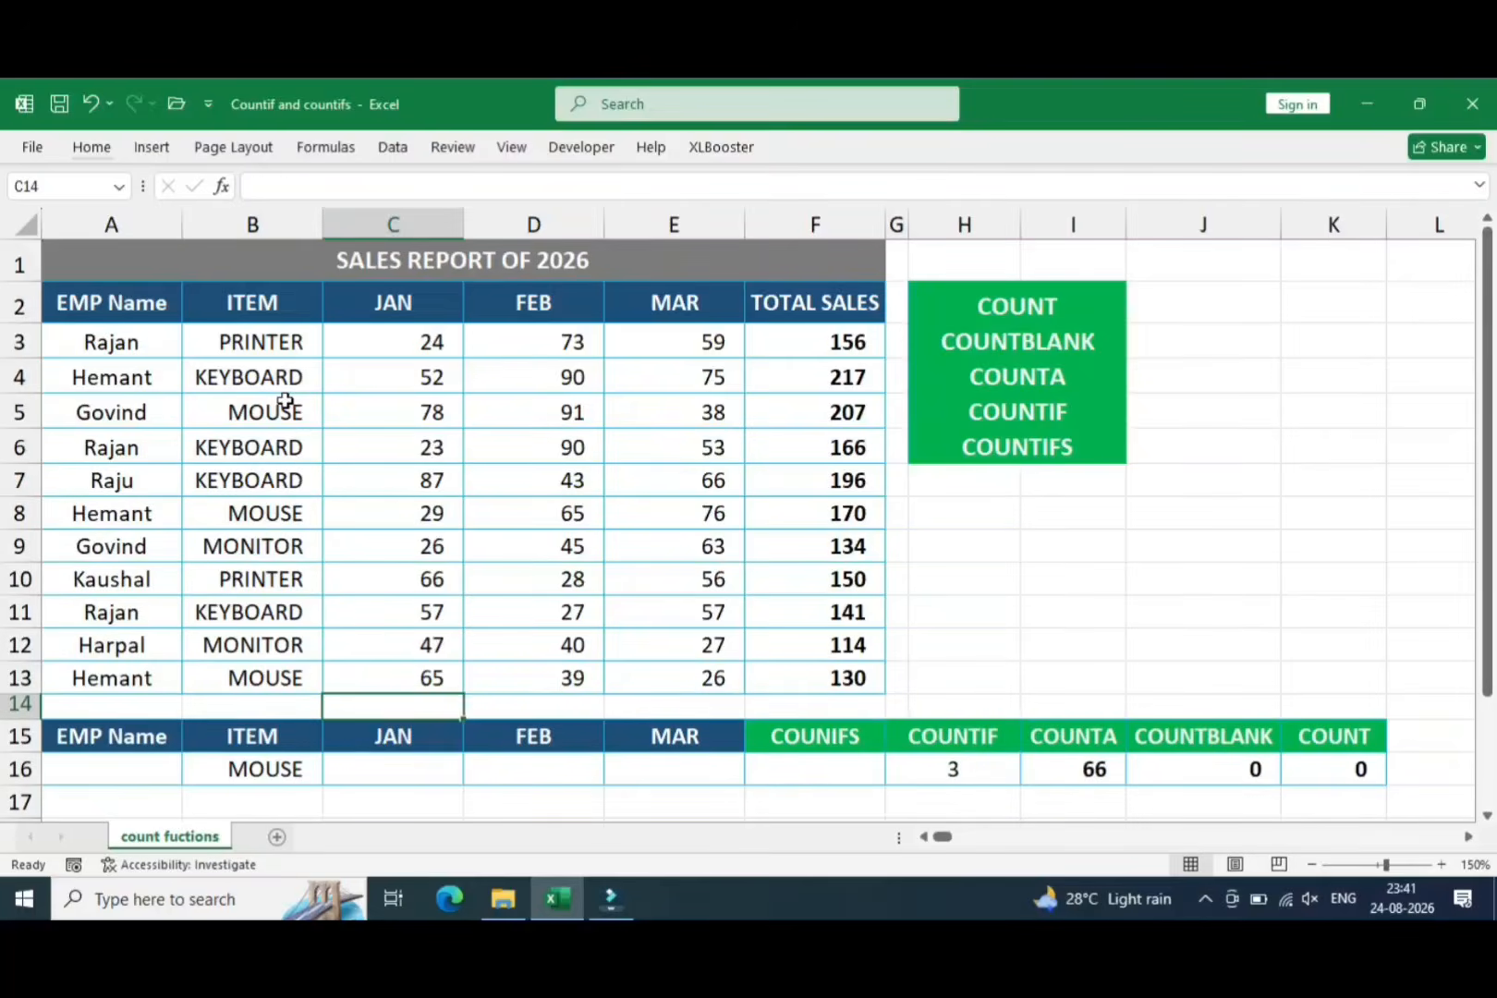
Change the item in cell B16 to MONITOR to test the COUNTIF formula with another criterion
{"action": "key", "text": "Left"}
{"action": "key", "text": "Down"}
{"action": "key", "text": "Down"}
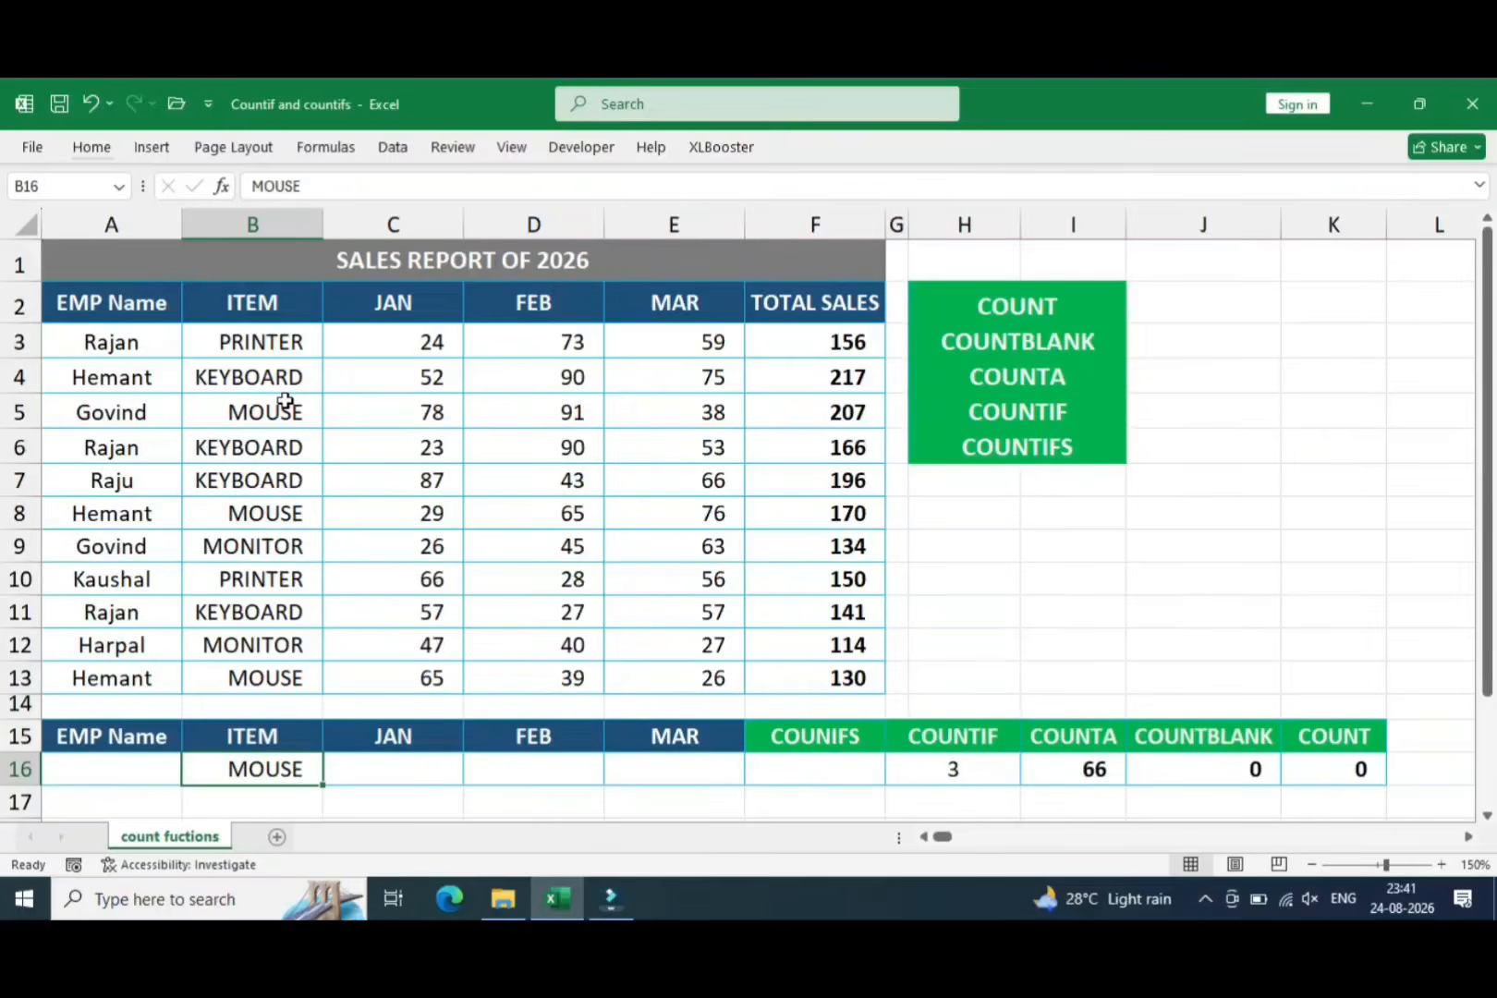
{"action": "type", "text": "MONITOR"}
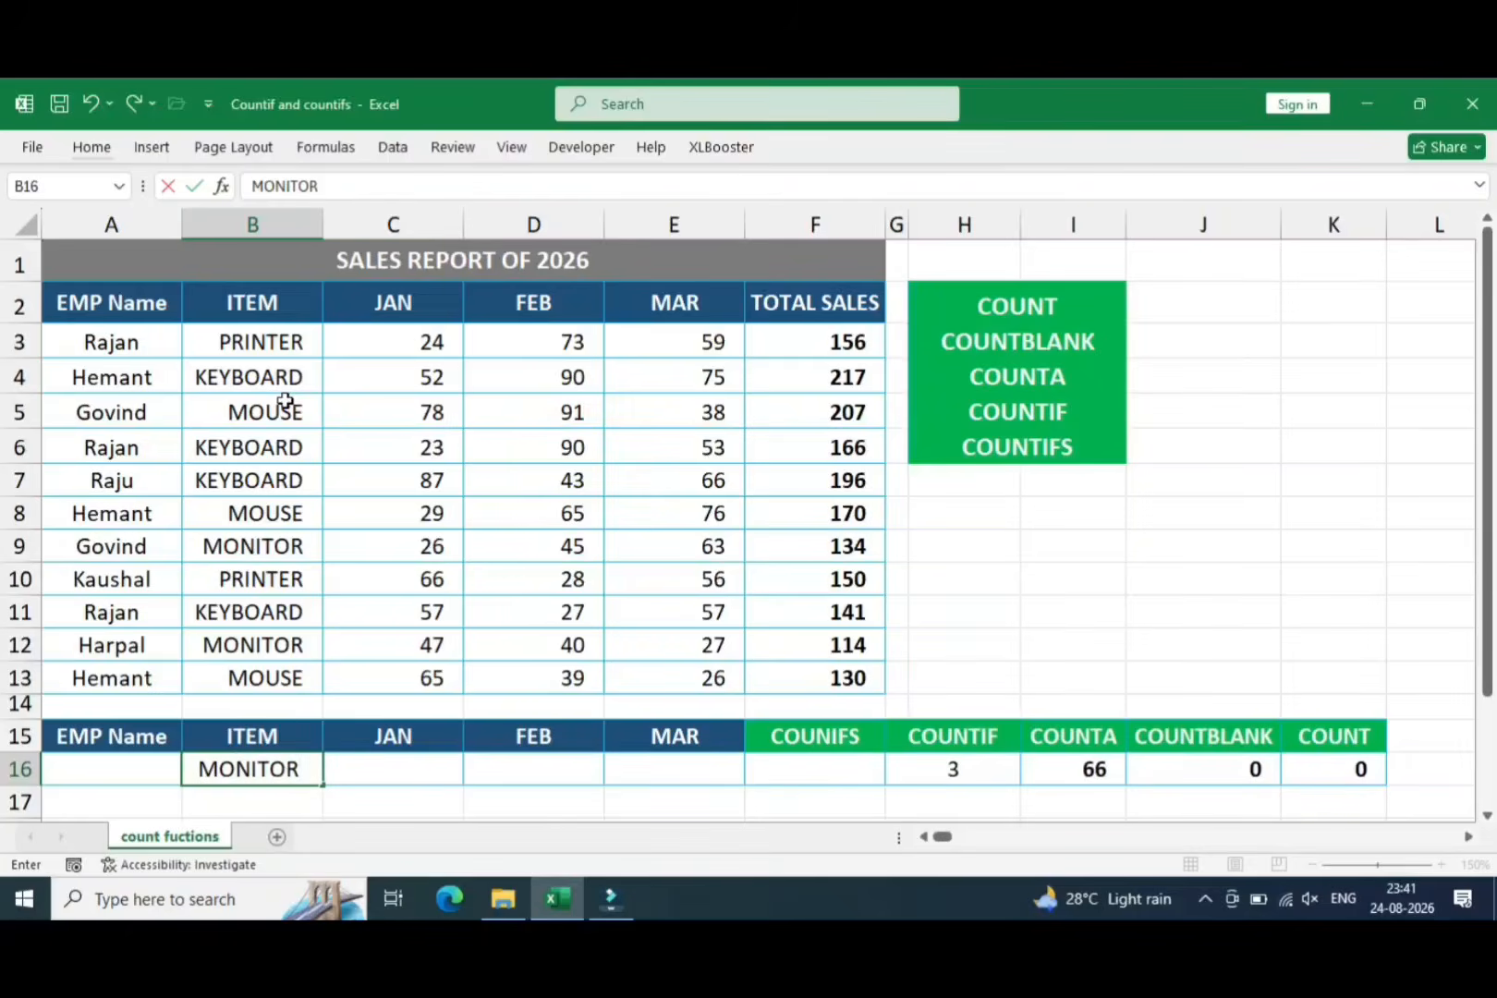
{"action": "key", "text": "Return"}
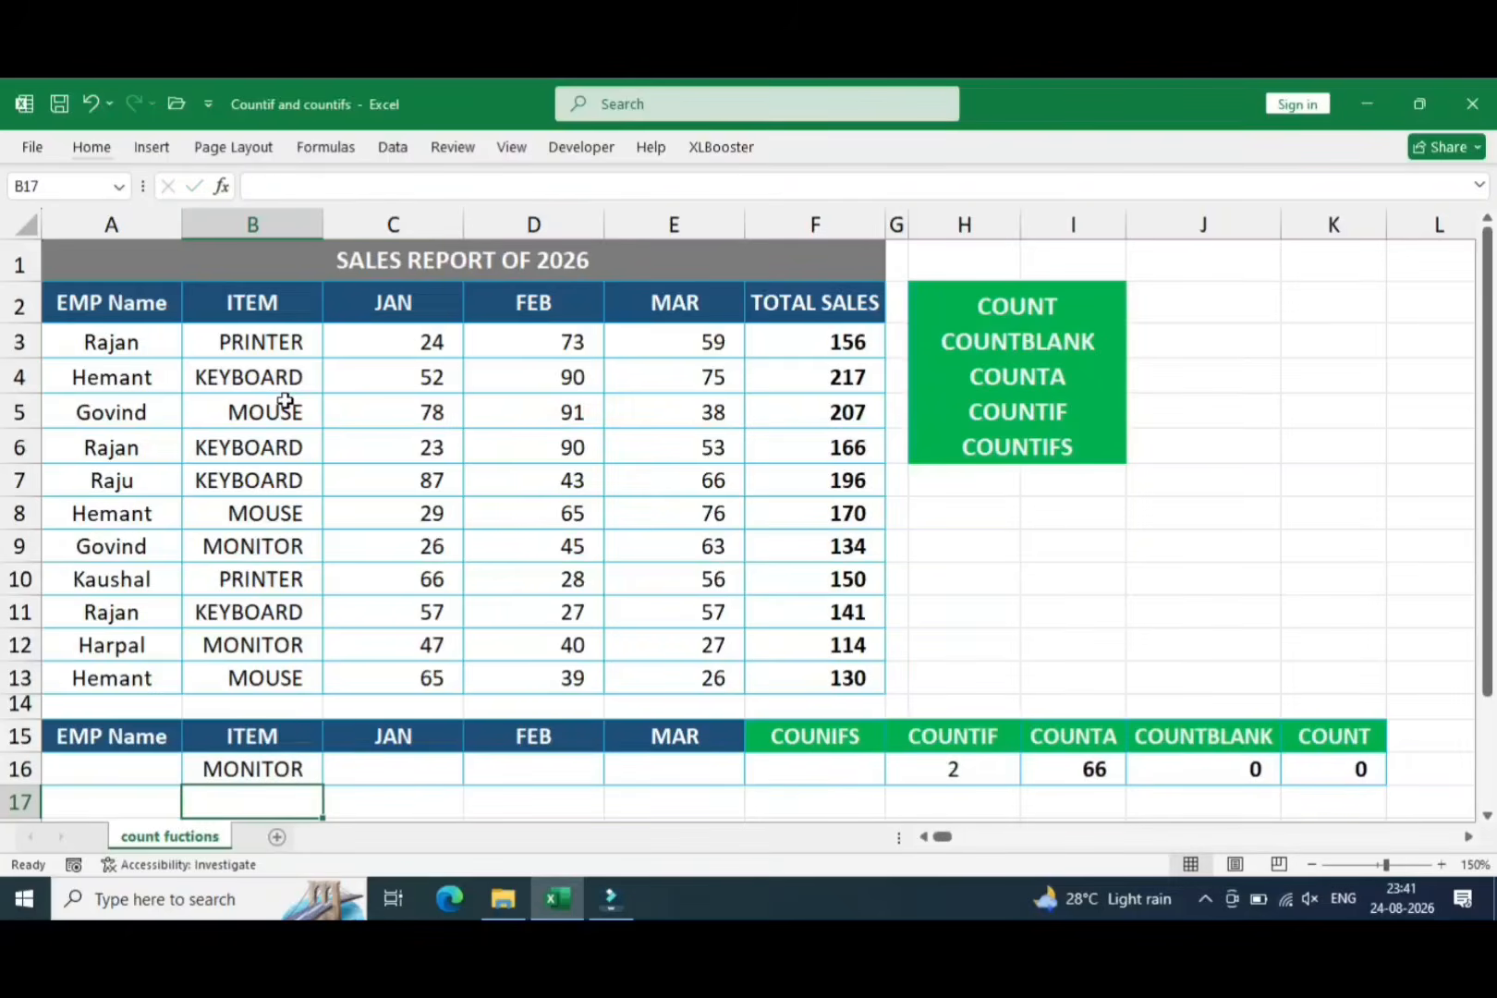
Examine the COUNTIF formula in cell G16, its criterion cell B16 and the empty COUNIFS cell F16
{"action": "key", "text": "Up"}
{"action": "key", "text": "Right"}
{"action": "key", "text": "Right"}
{"action": "key", "text": "Right"}
{"action": "key", "text": "Right"}
{"action": "key", "text": "Right"}
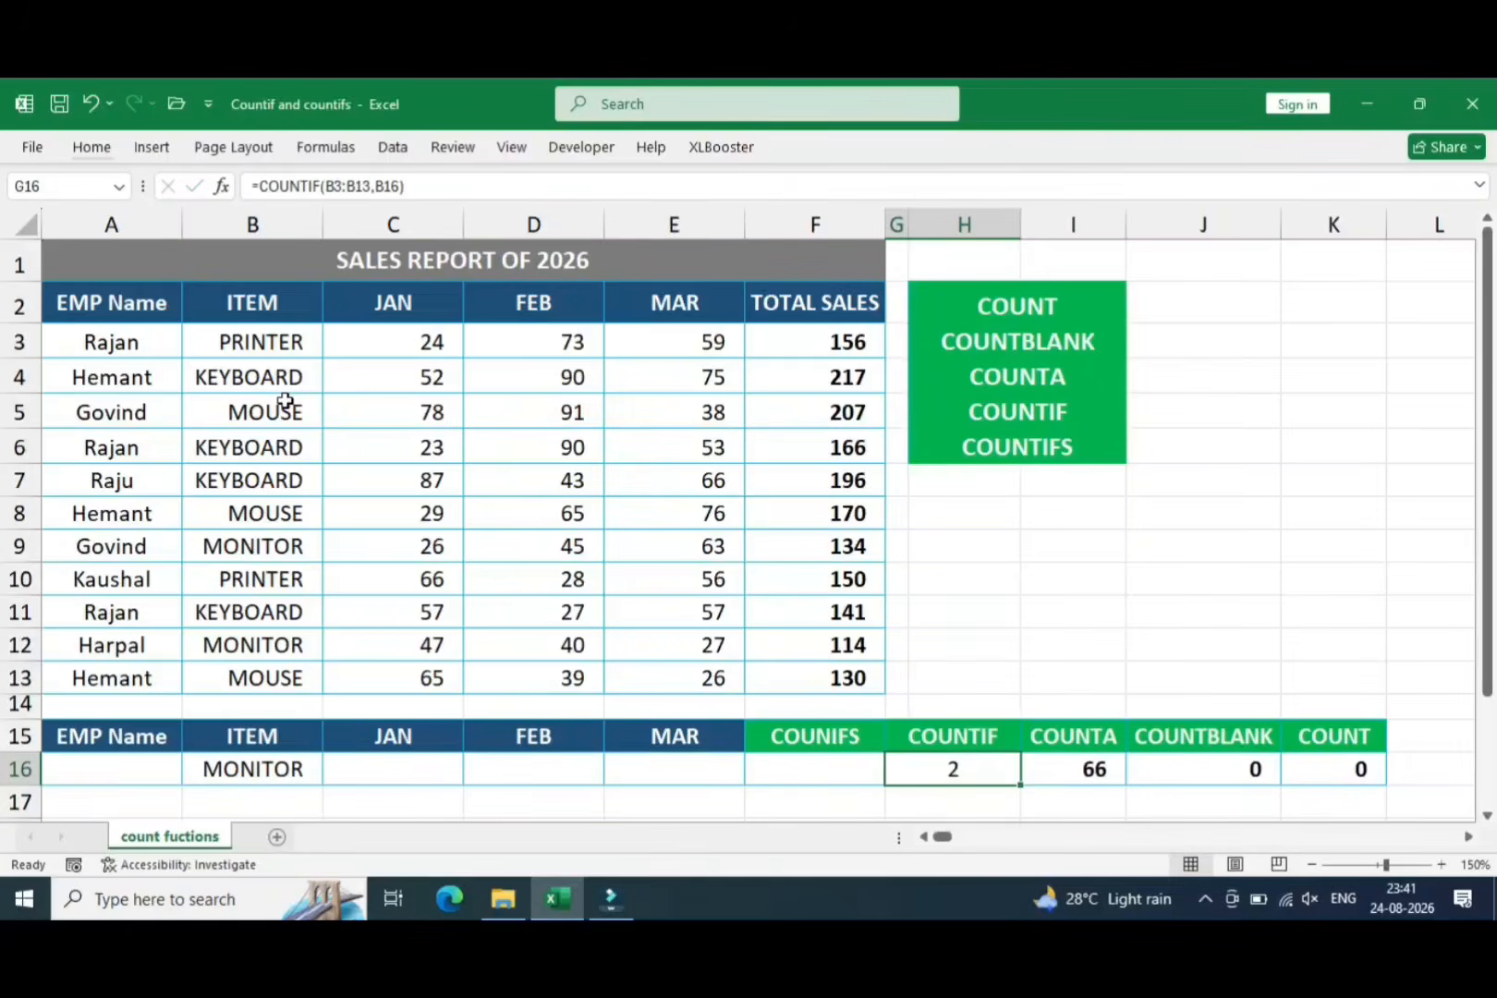
{"action": "key", "text": "Left"}
{"action": "key", "text": "Left"}
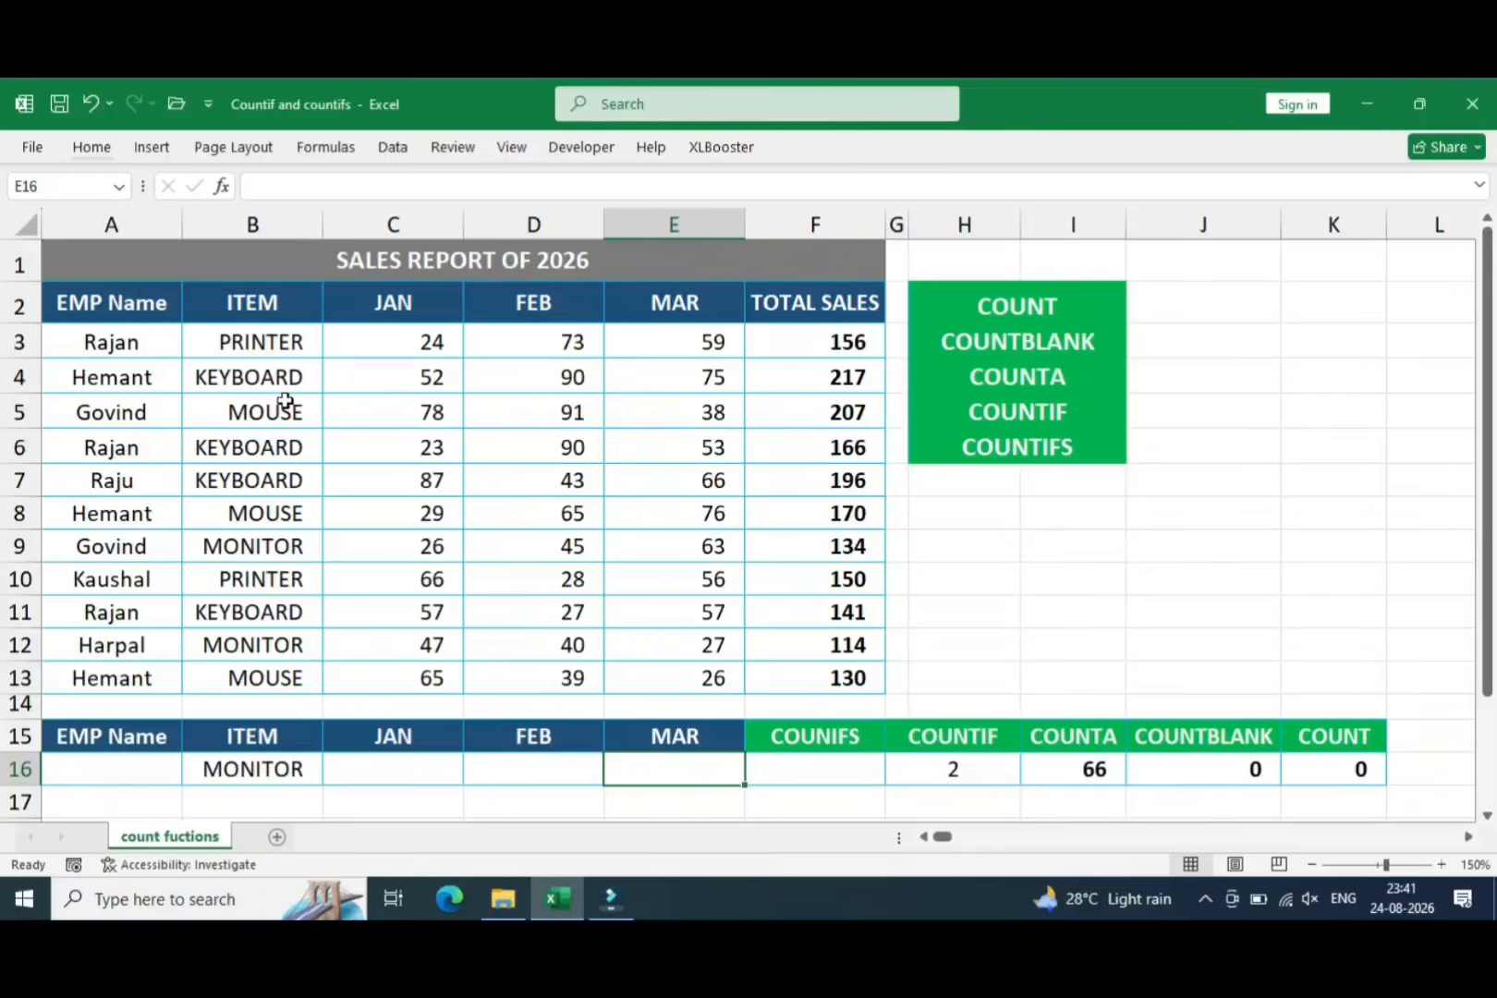
{"action": "key", "text": "Left"}
{"action": "key", "text": "Left"}
{"action": "key", "text": "Left"}
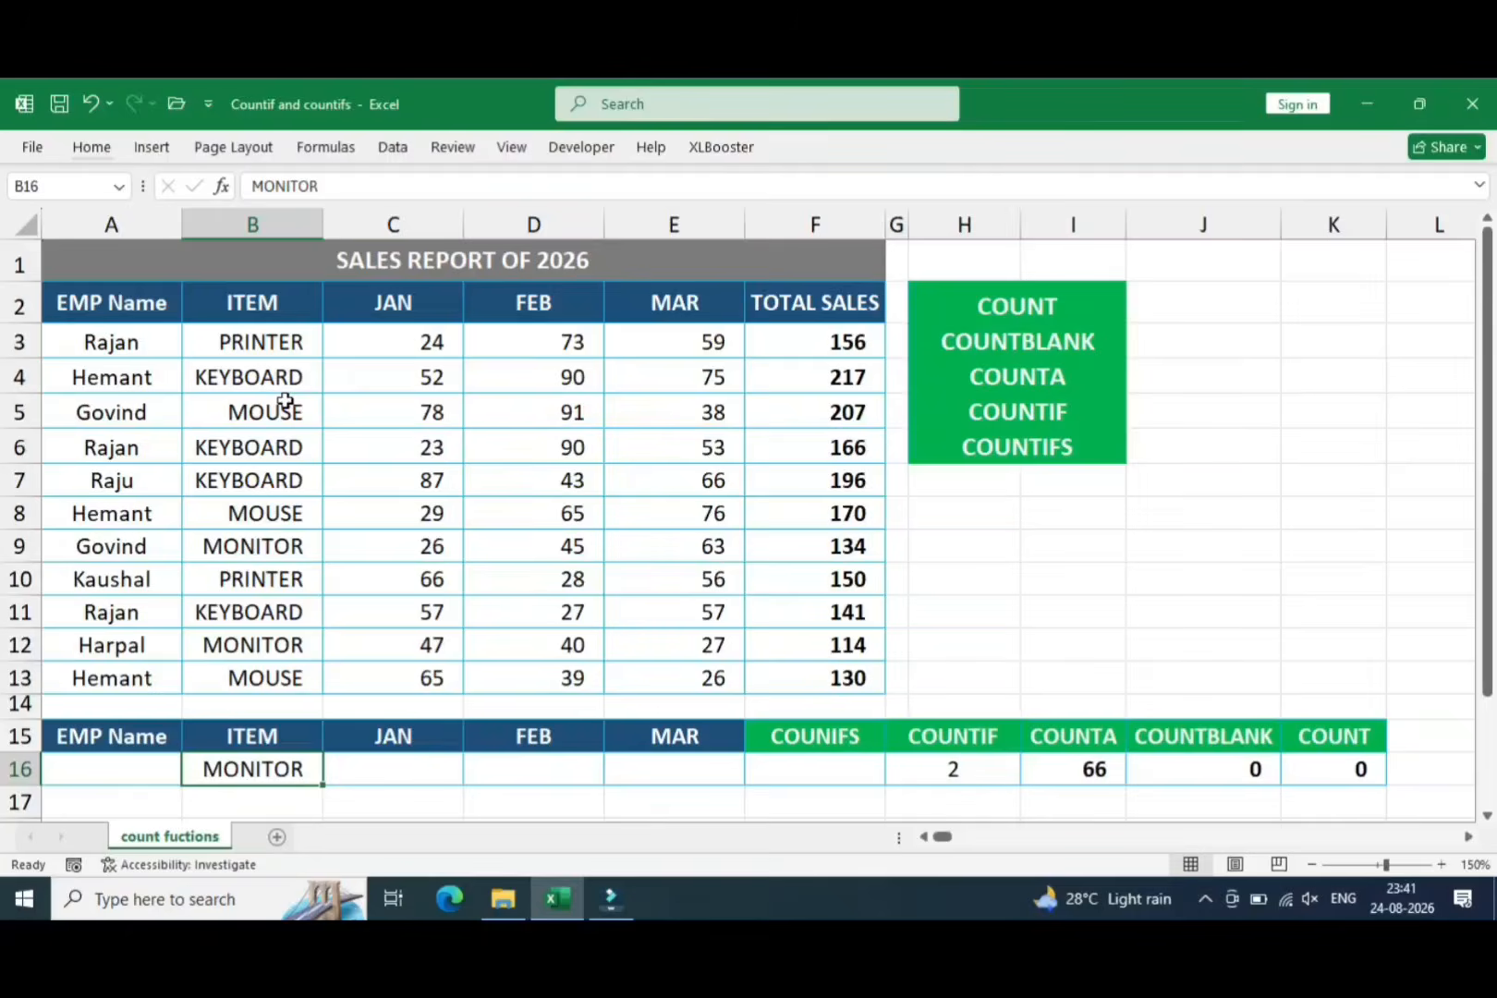
{"action": "key", "text": "Right"}
{"action": "key", "text": "Right"}
{"action": "key", "text": "Right"}
{"action": "key", "text": "Right"}
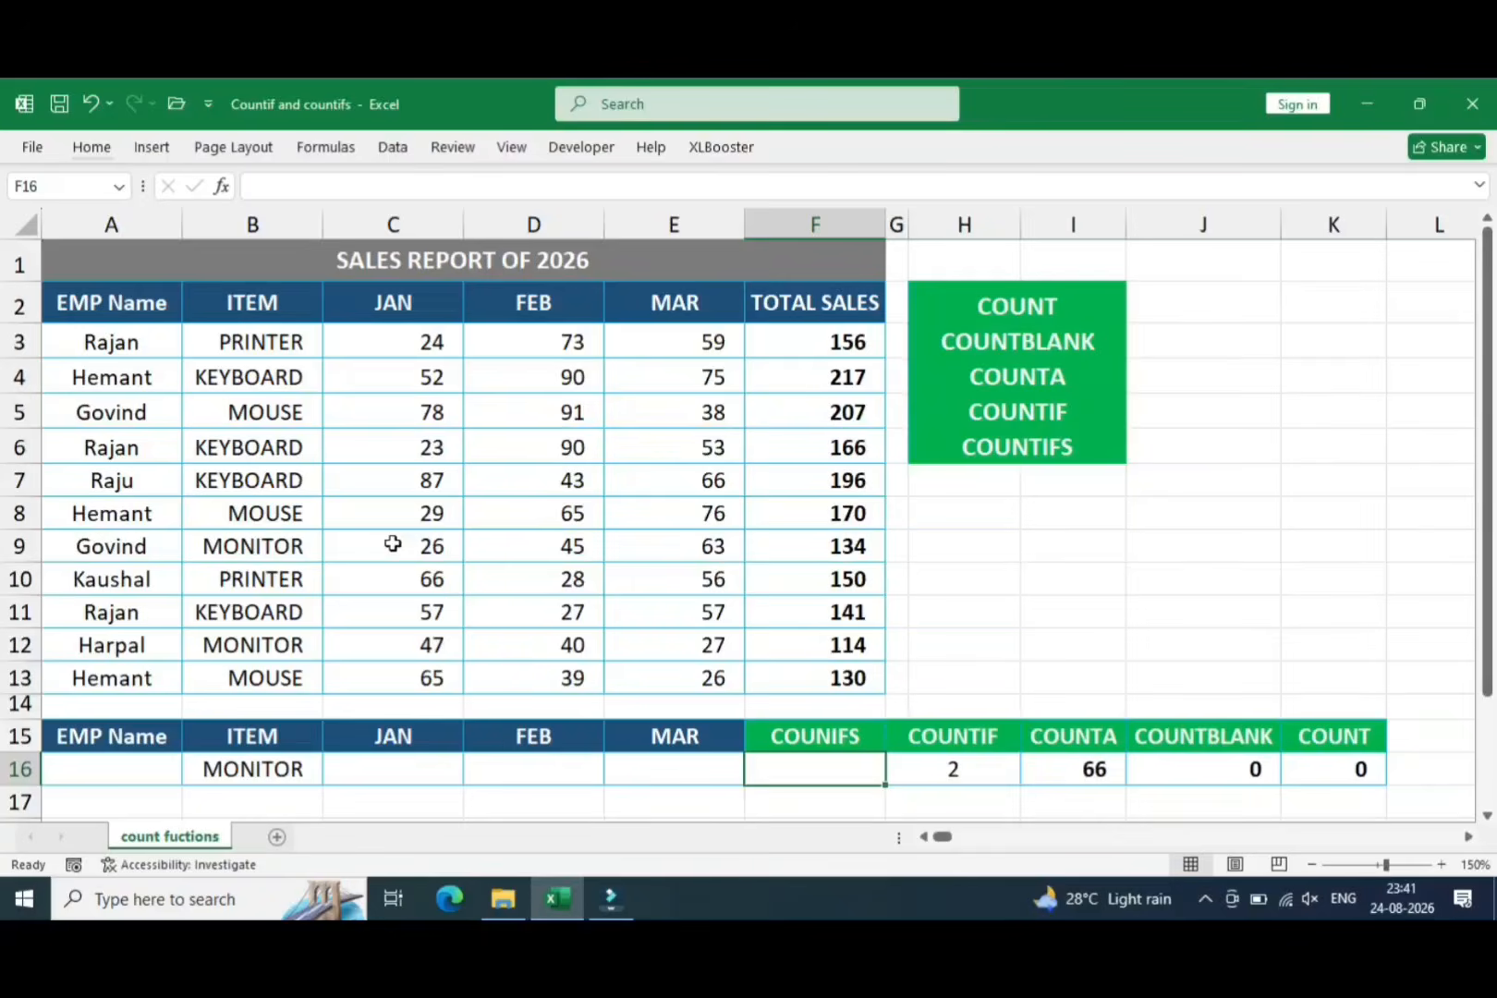
{"action": "key", "text": "Right"}
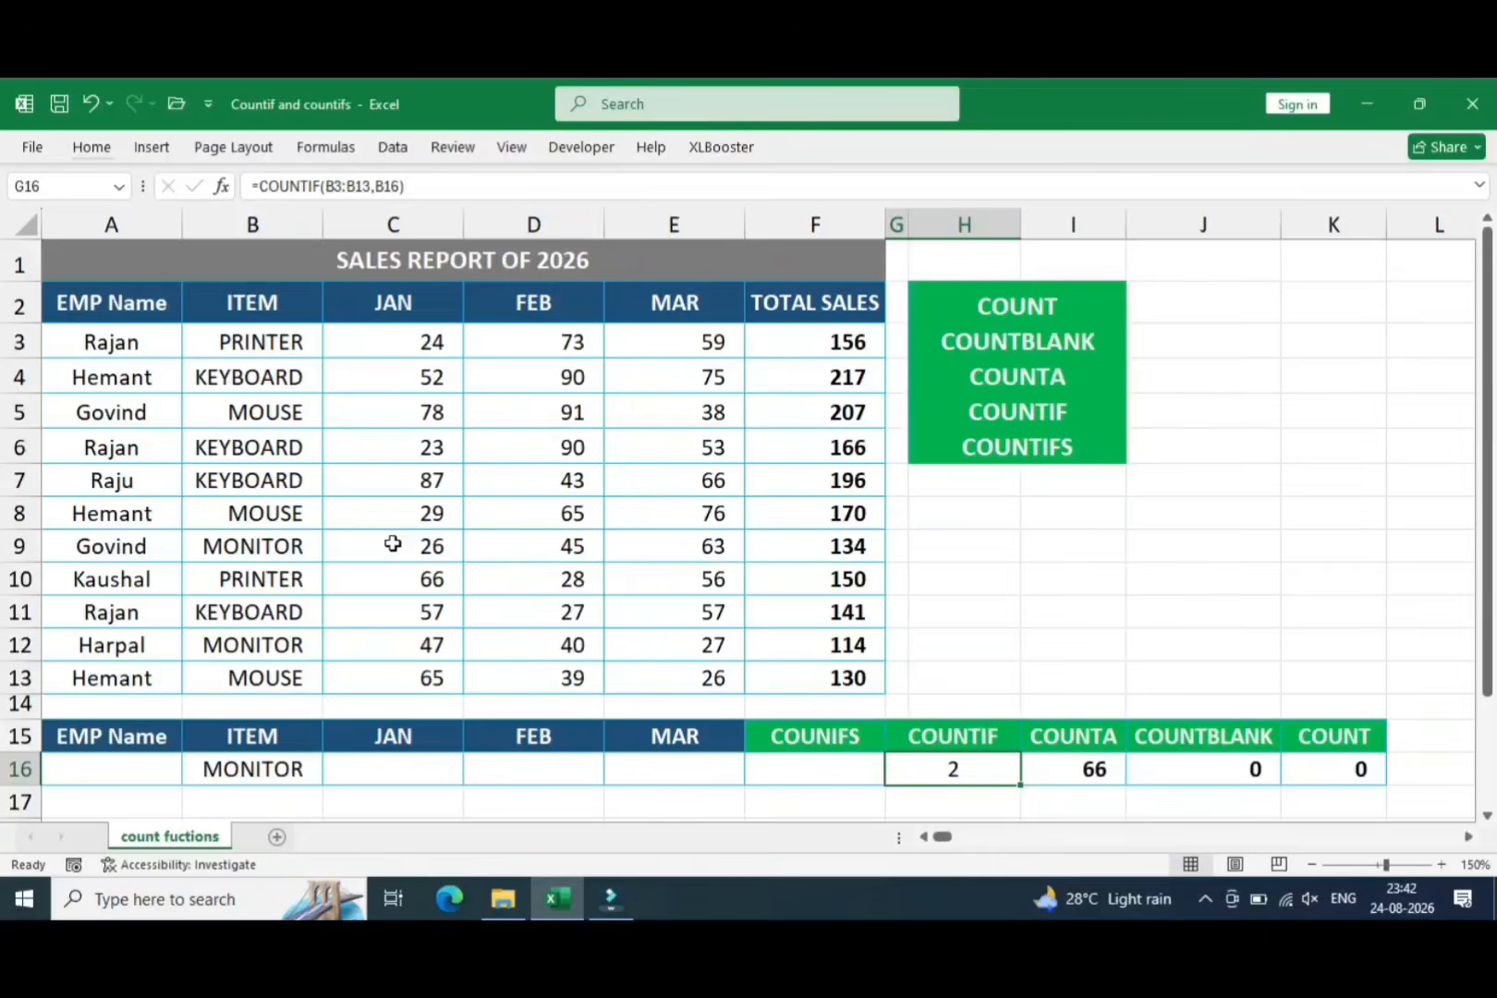
Start a COUNTIFS formula in cell F16 with B3:B13 as the first criteria range and B16 as its criterion
{"action": "key", "text": "Left"}
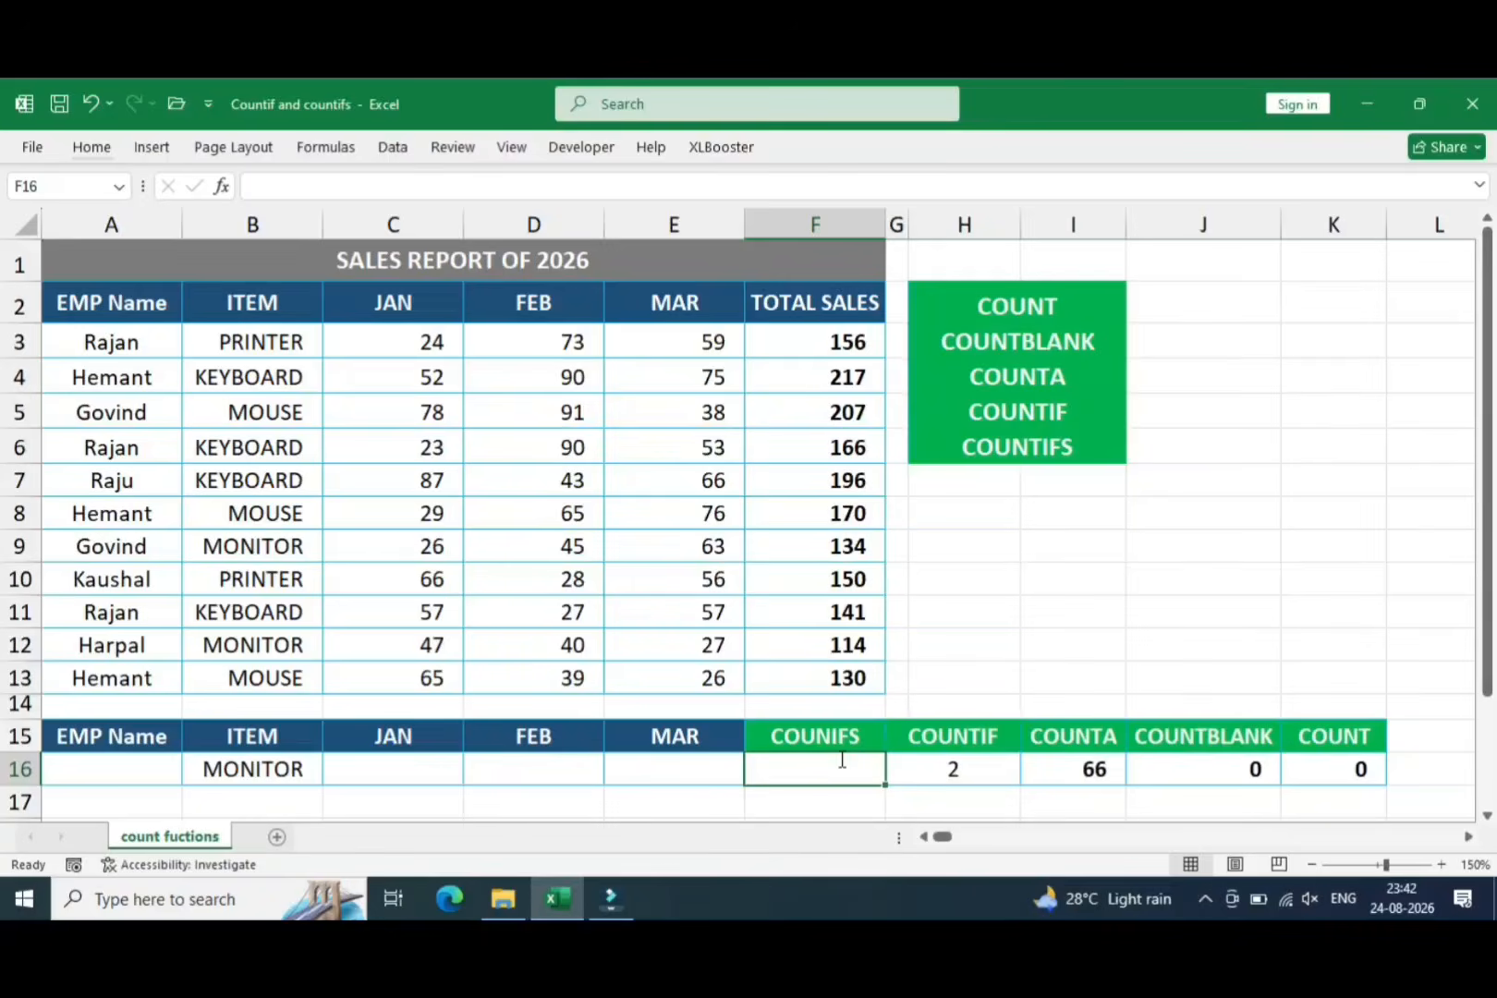
{"action": "type", "text": "=COUNT"}
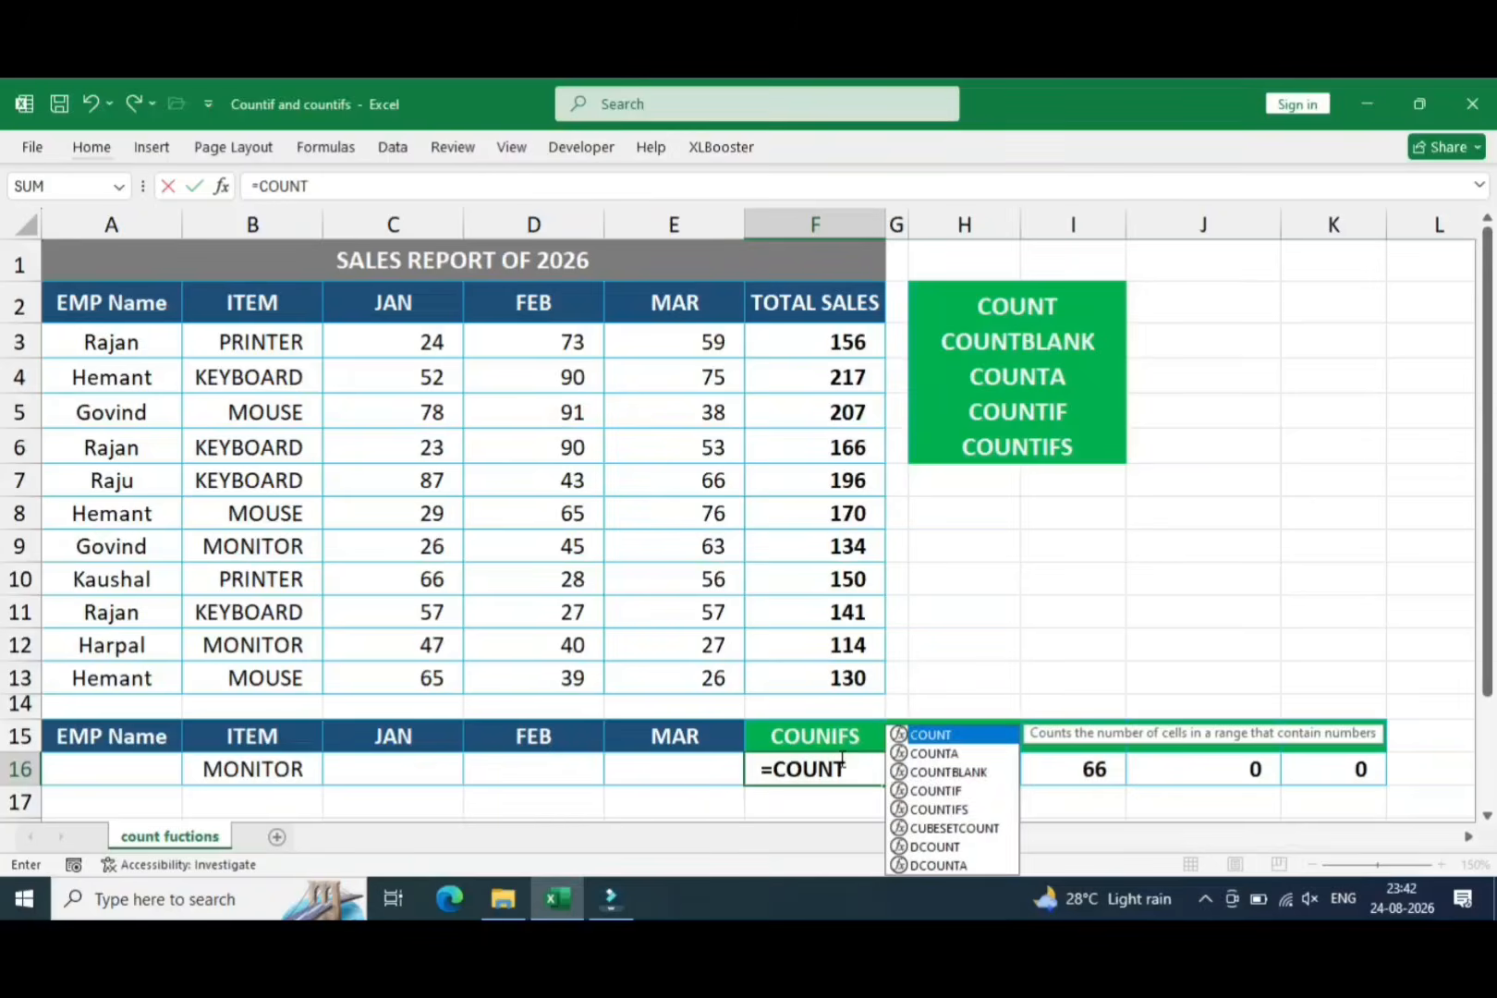
{"action": "type", "text": "I"}
{"action": "key", "text": "Down"}
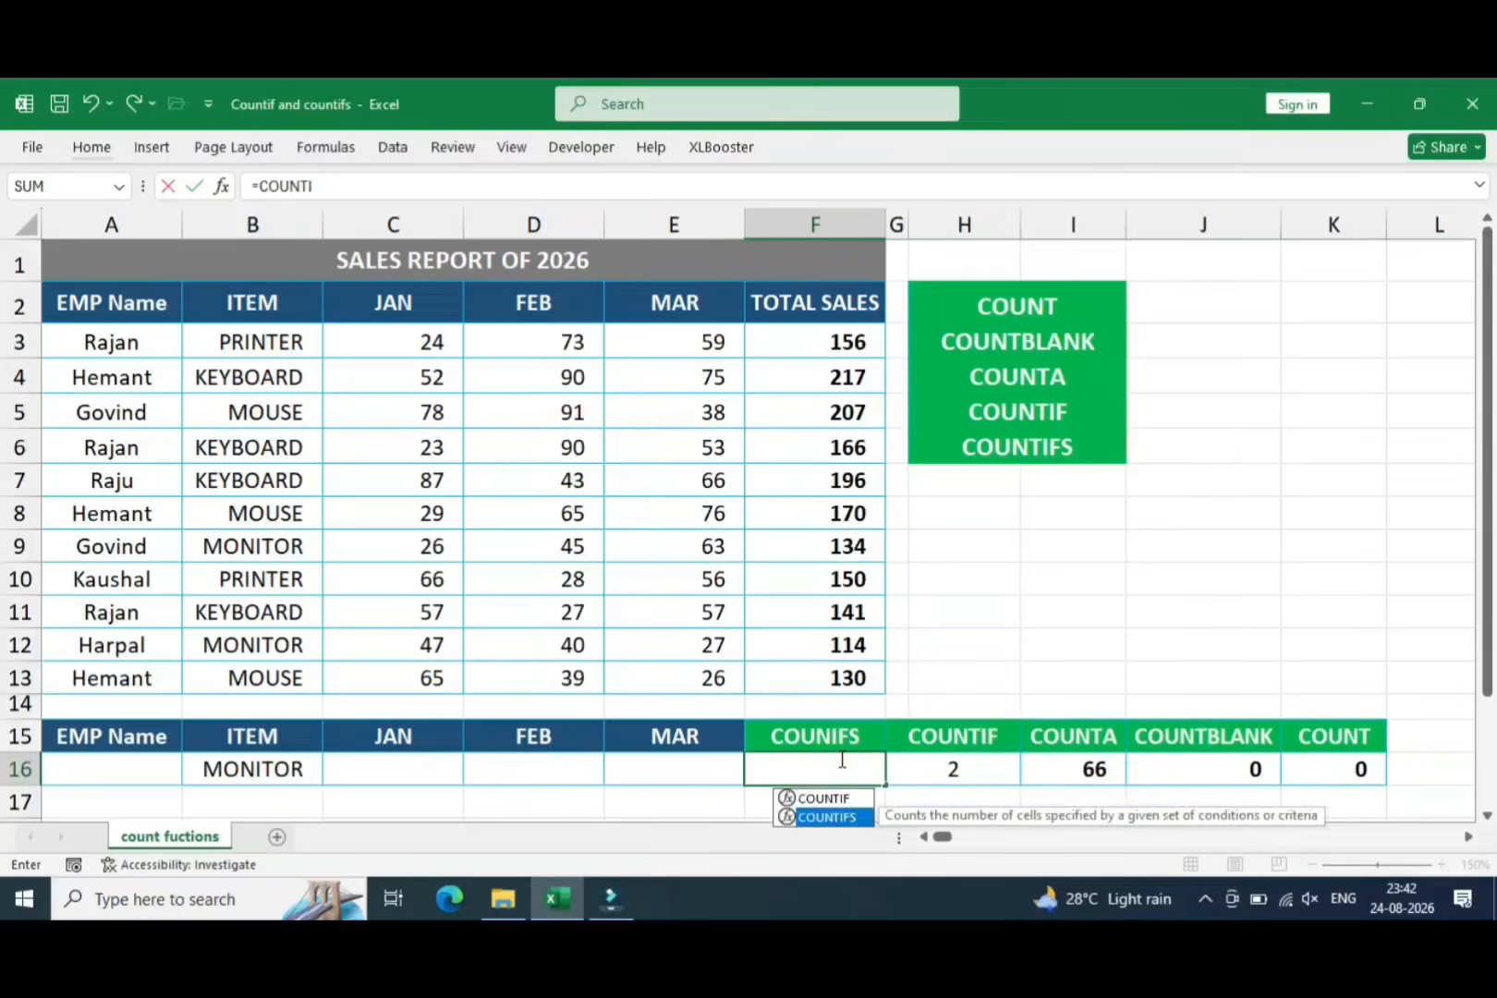
{"action": "key", "text": "Tab"}
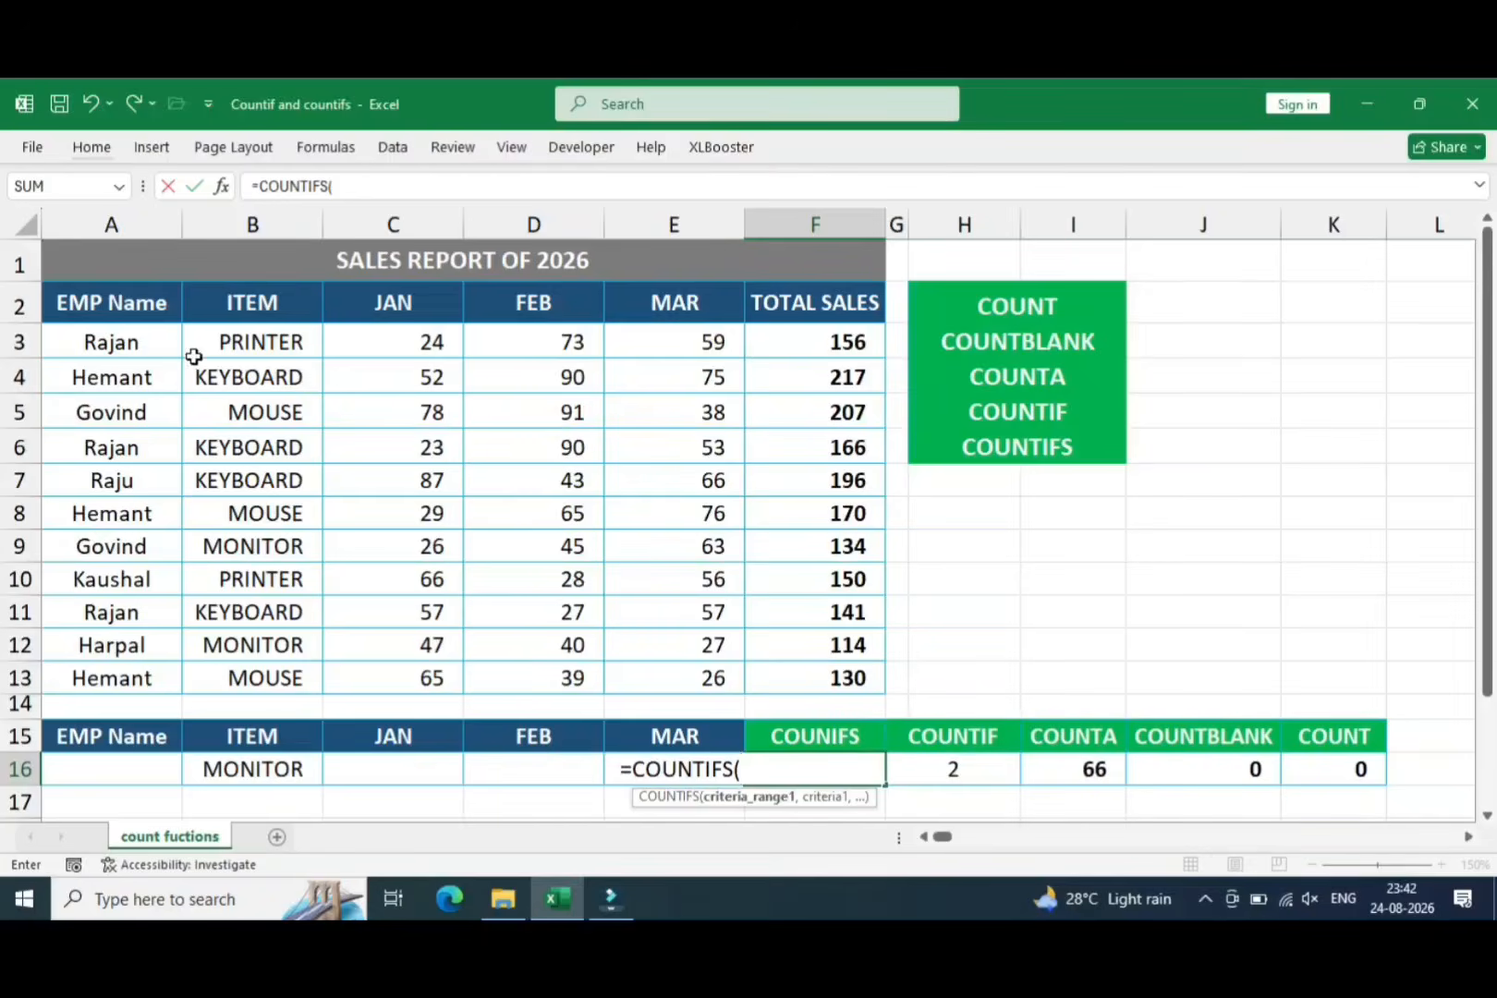
{"action": "left_click", "coordinate": [279, 341]}
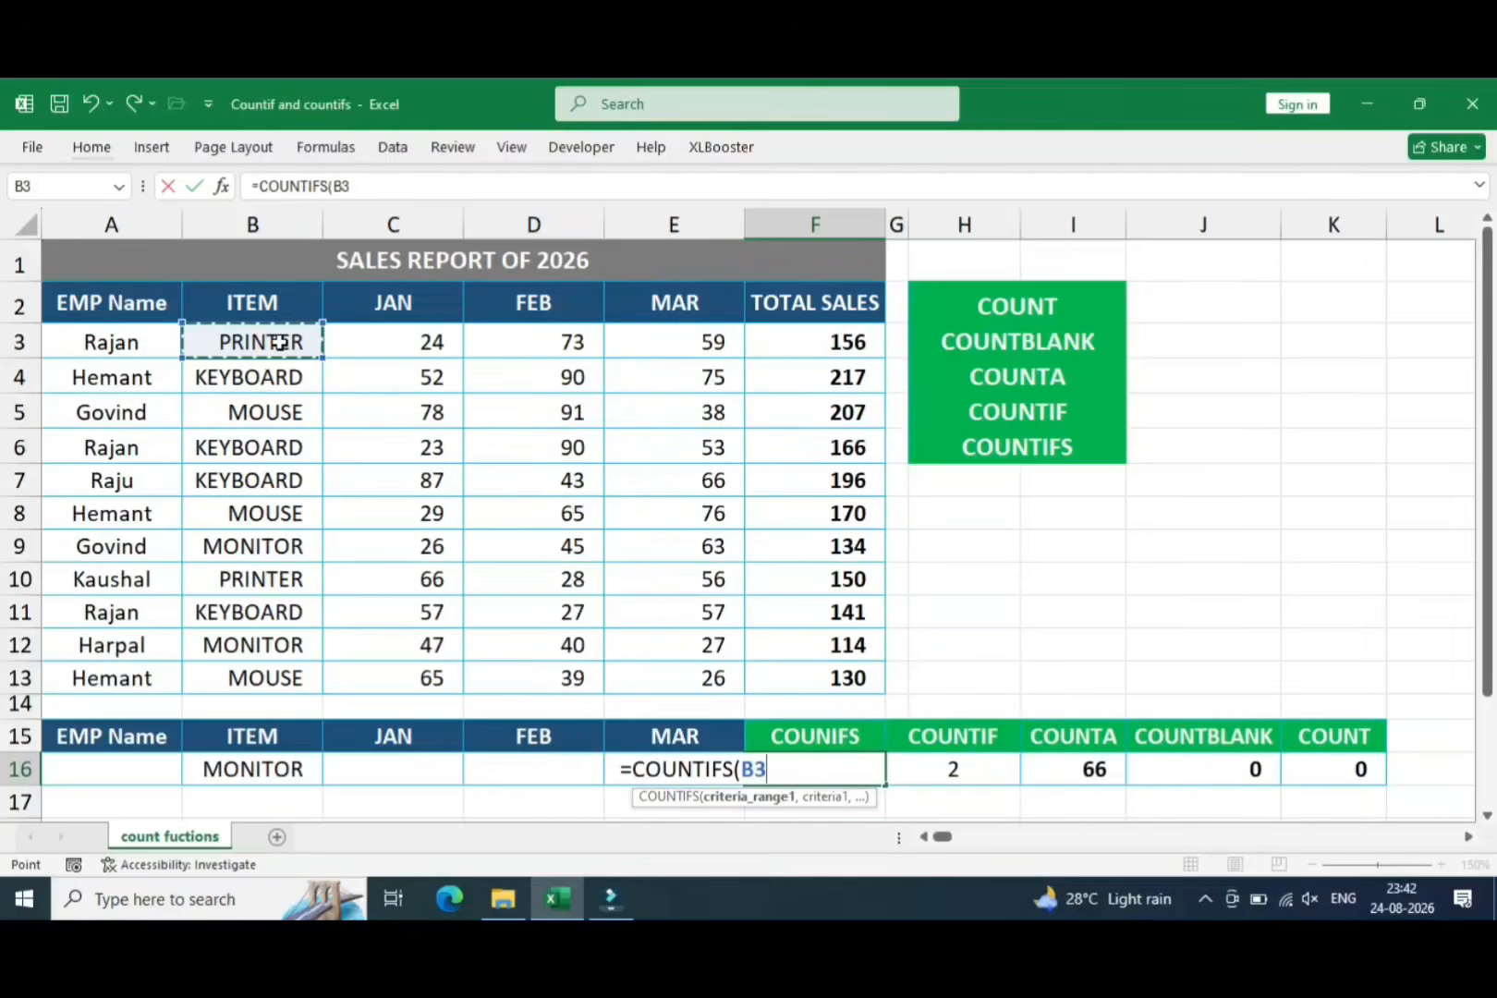
{"action": "key", "text": "shift+Down"}
{"action": "key", "text": "shift+Down"}
{"action": "key", "text": "shift+Down"}
{"action": "key", "text": "shift+Down"}
{"action": "key", "text": "shift+Down"}
{"action": "key", "text": "shift+Down"}
{"action": "key", "text": "shift+Down"}
{"action": "key", "text": "shift+Down"}
{"action": "key", "text": "shift+Down"}
{"action": "key", "text": "shift+Down"}
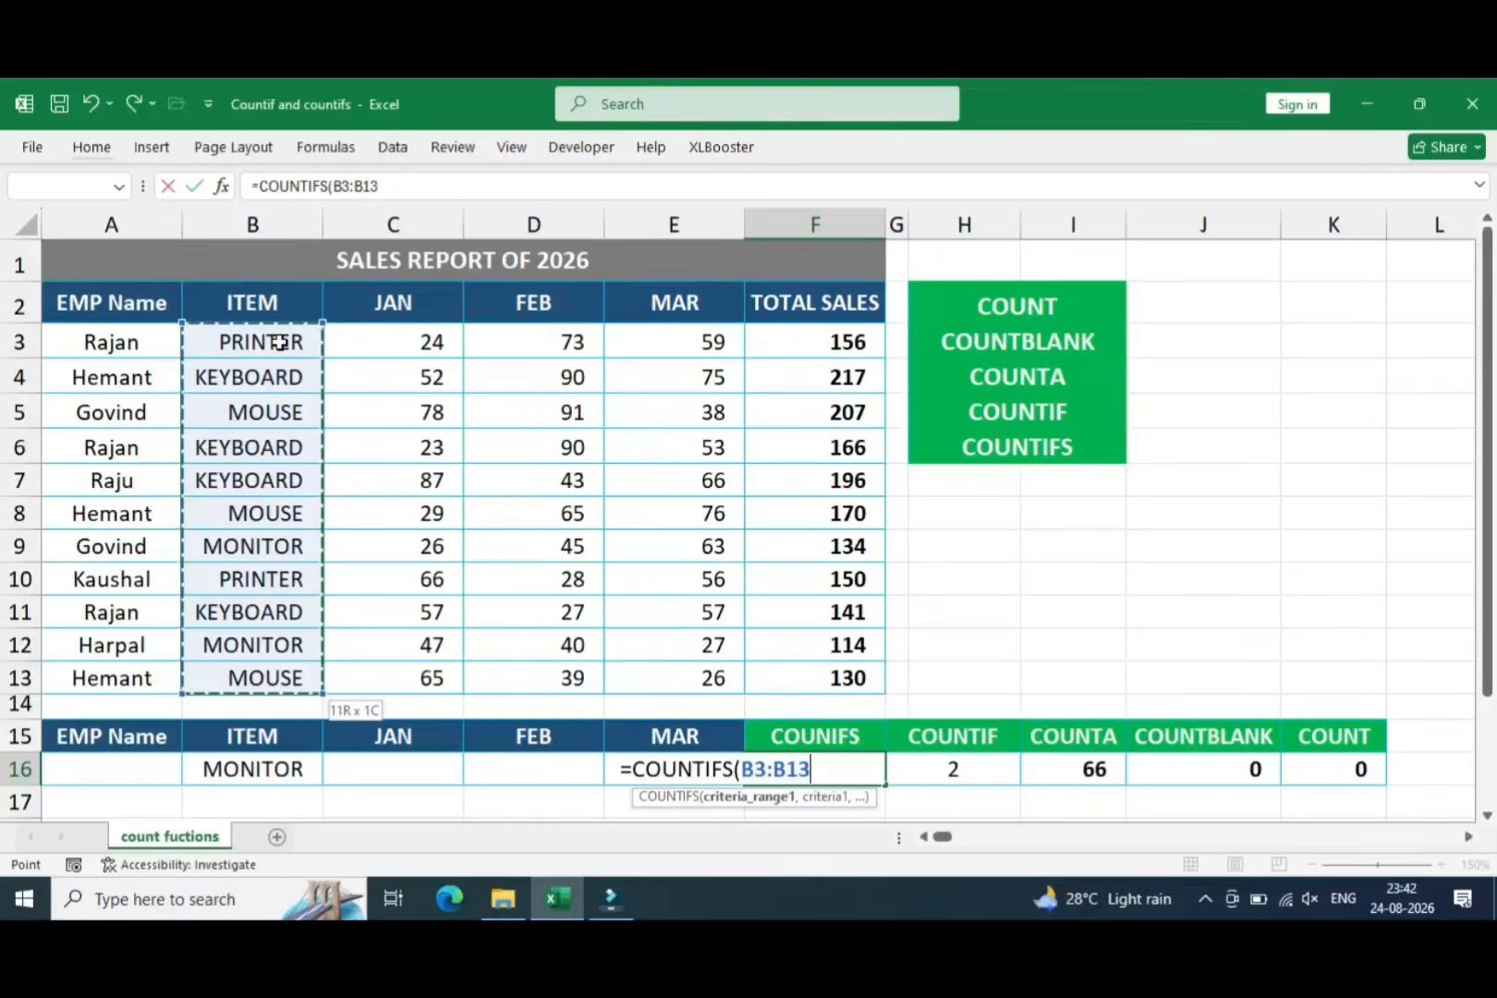
{"action": "type", "text": ","}
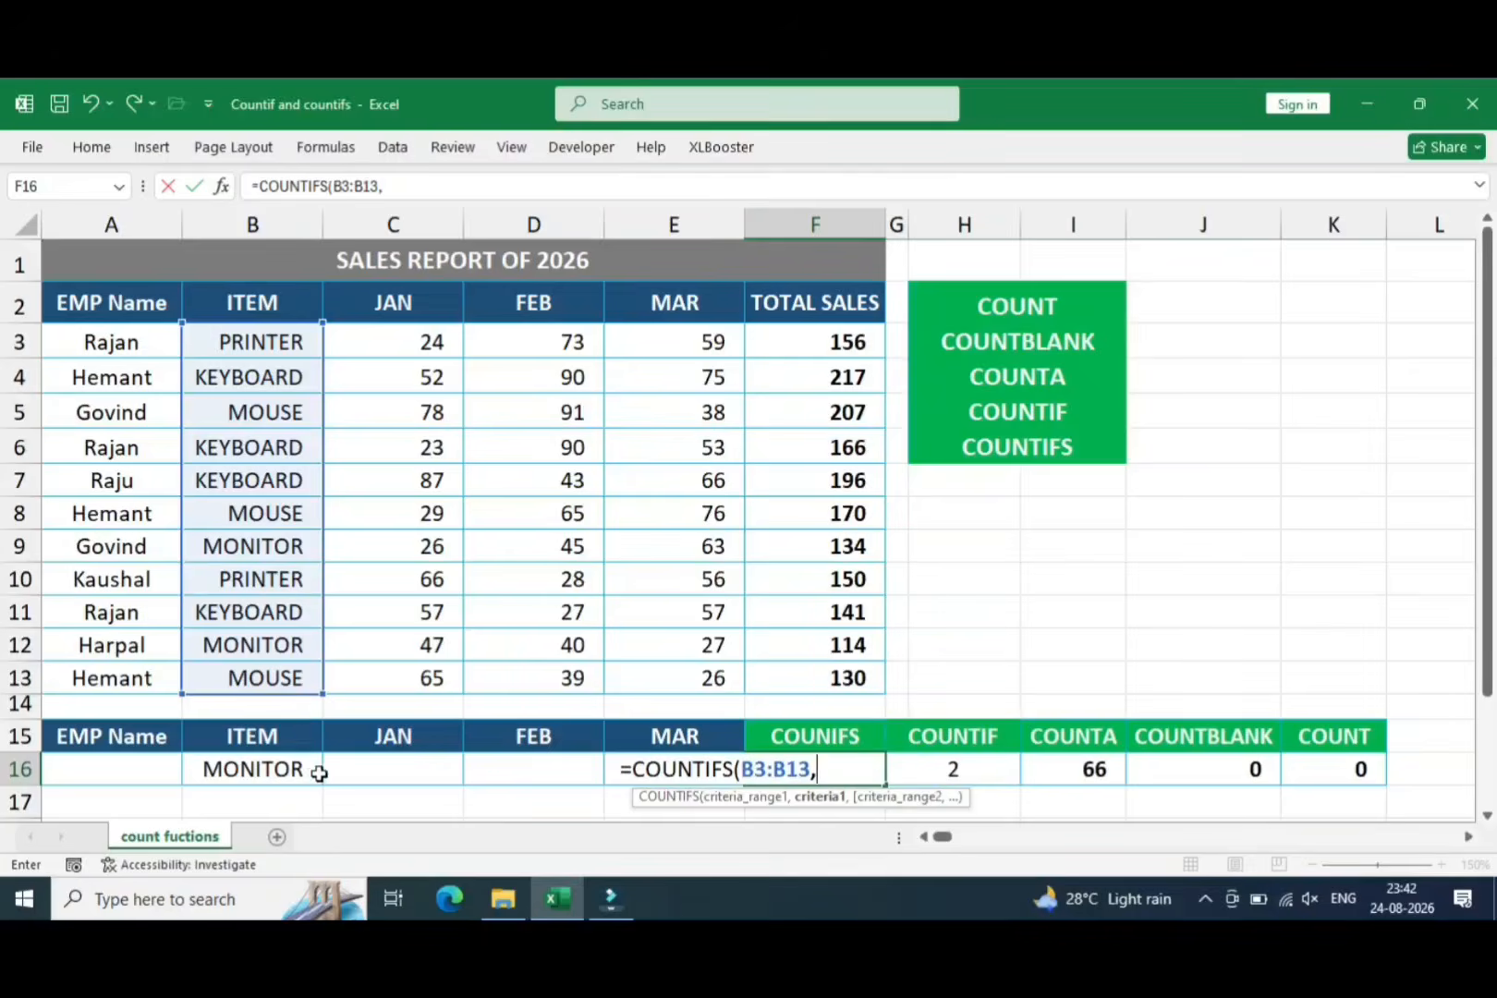
{"action": "left_click", "coordinate": [249, 767]}
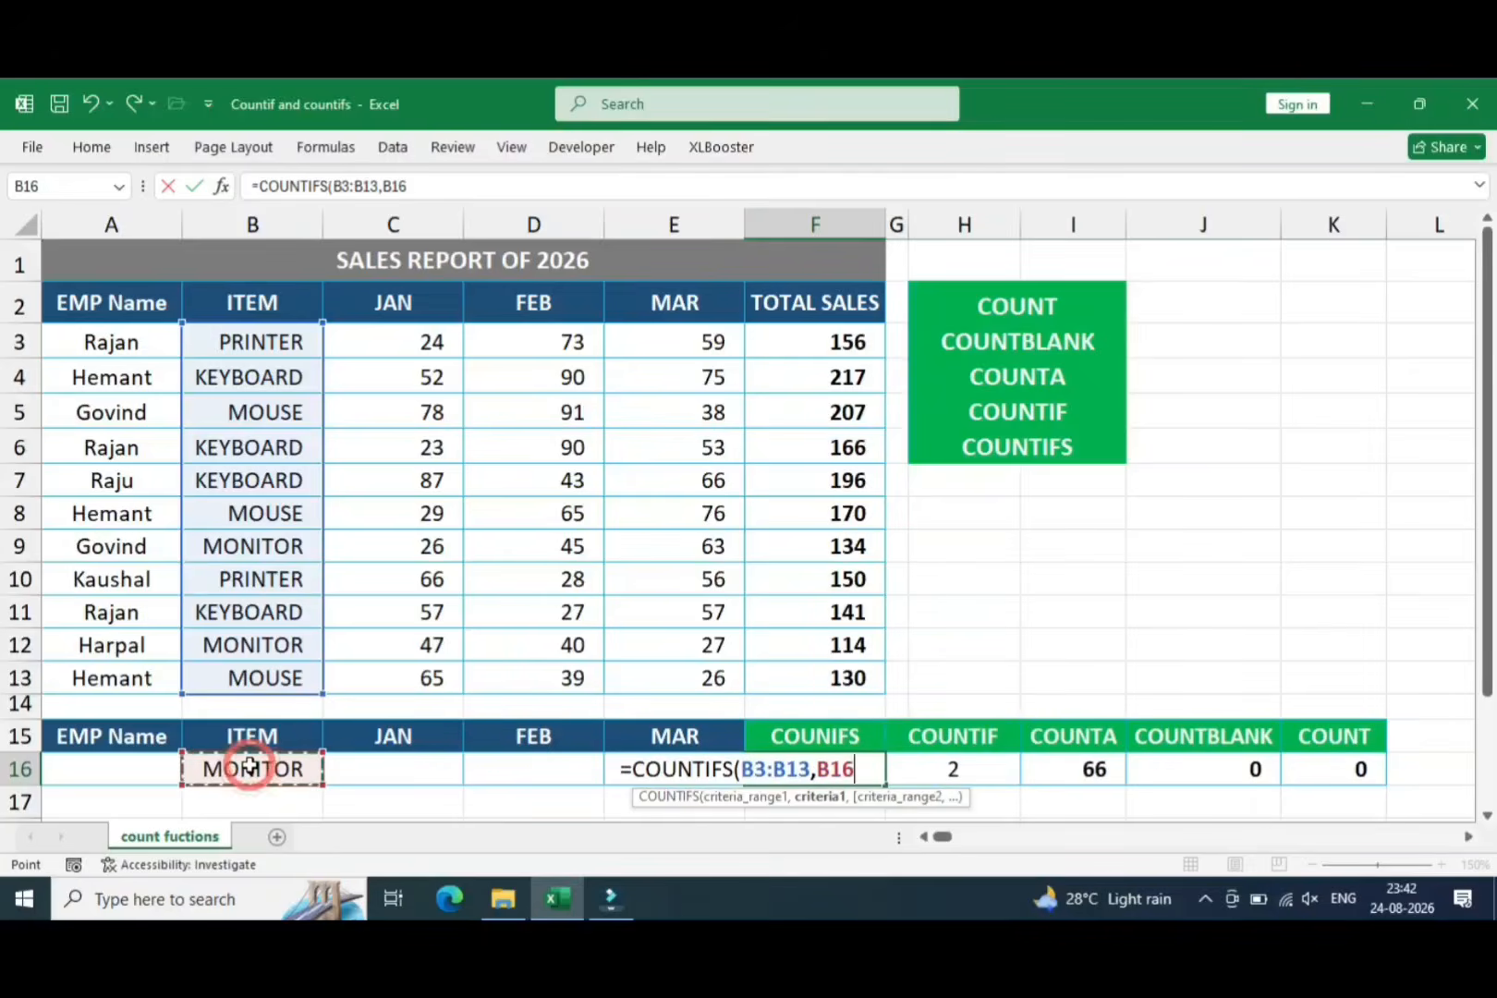
{"action": "type", "text": ","}
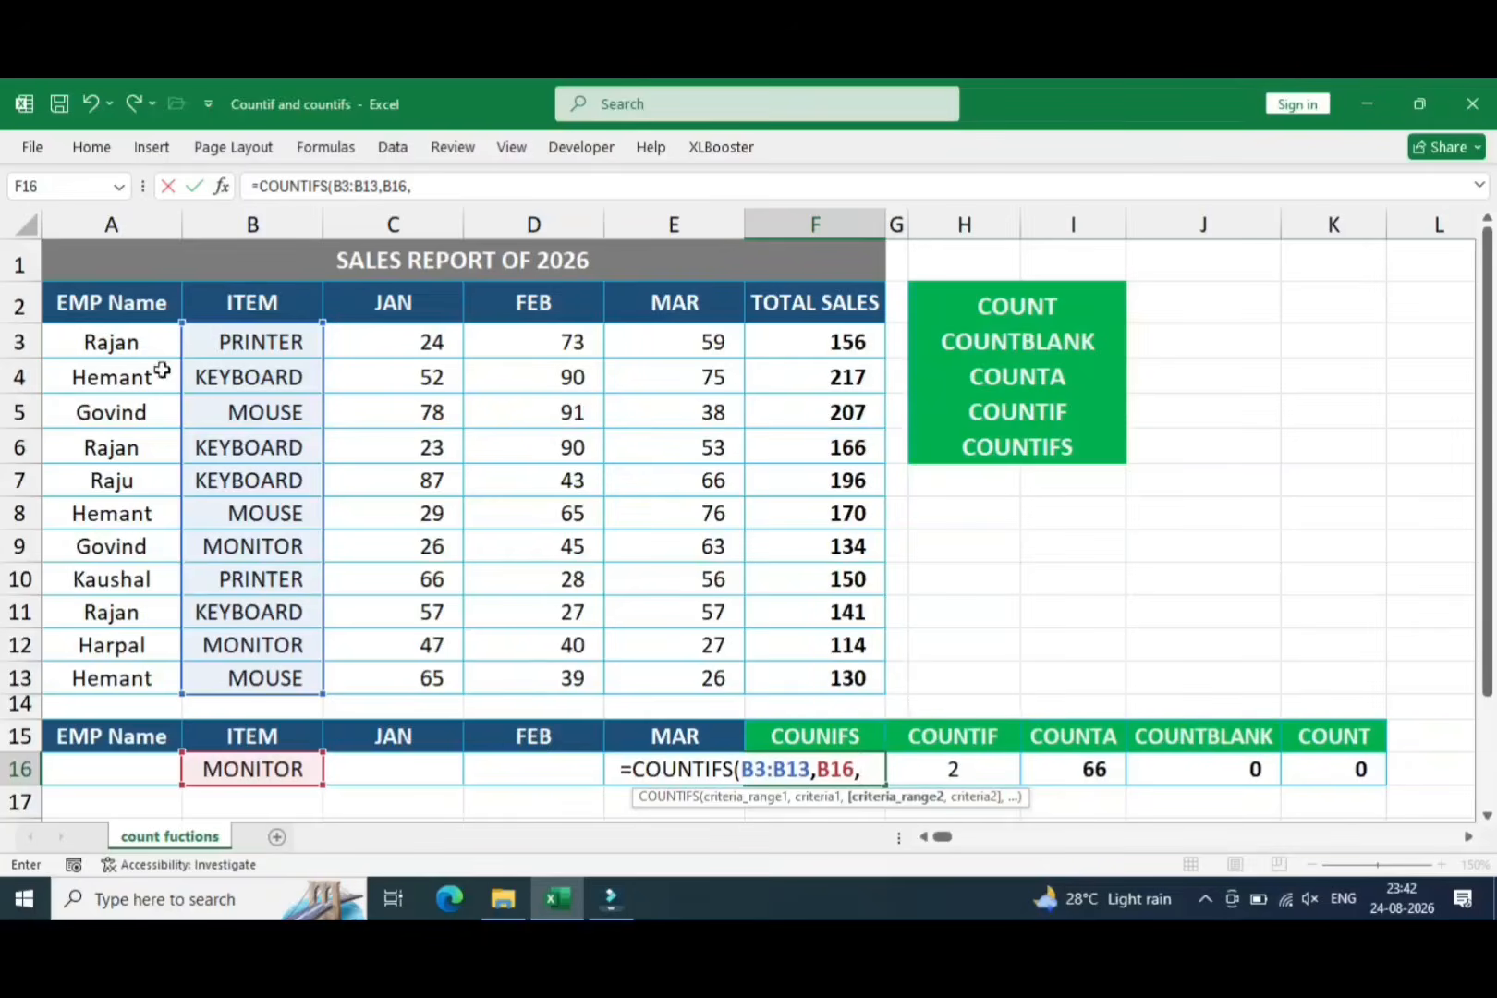
Add A3:A13 as the second criteria range with A16 as its criterion and complete the COUNTIFS formula in cell F16
{"action": "left_click", "coordinate": [127, 342]}
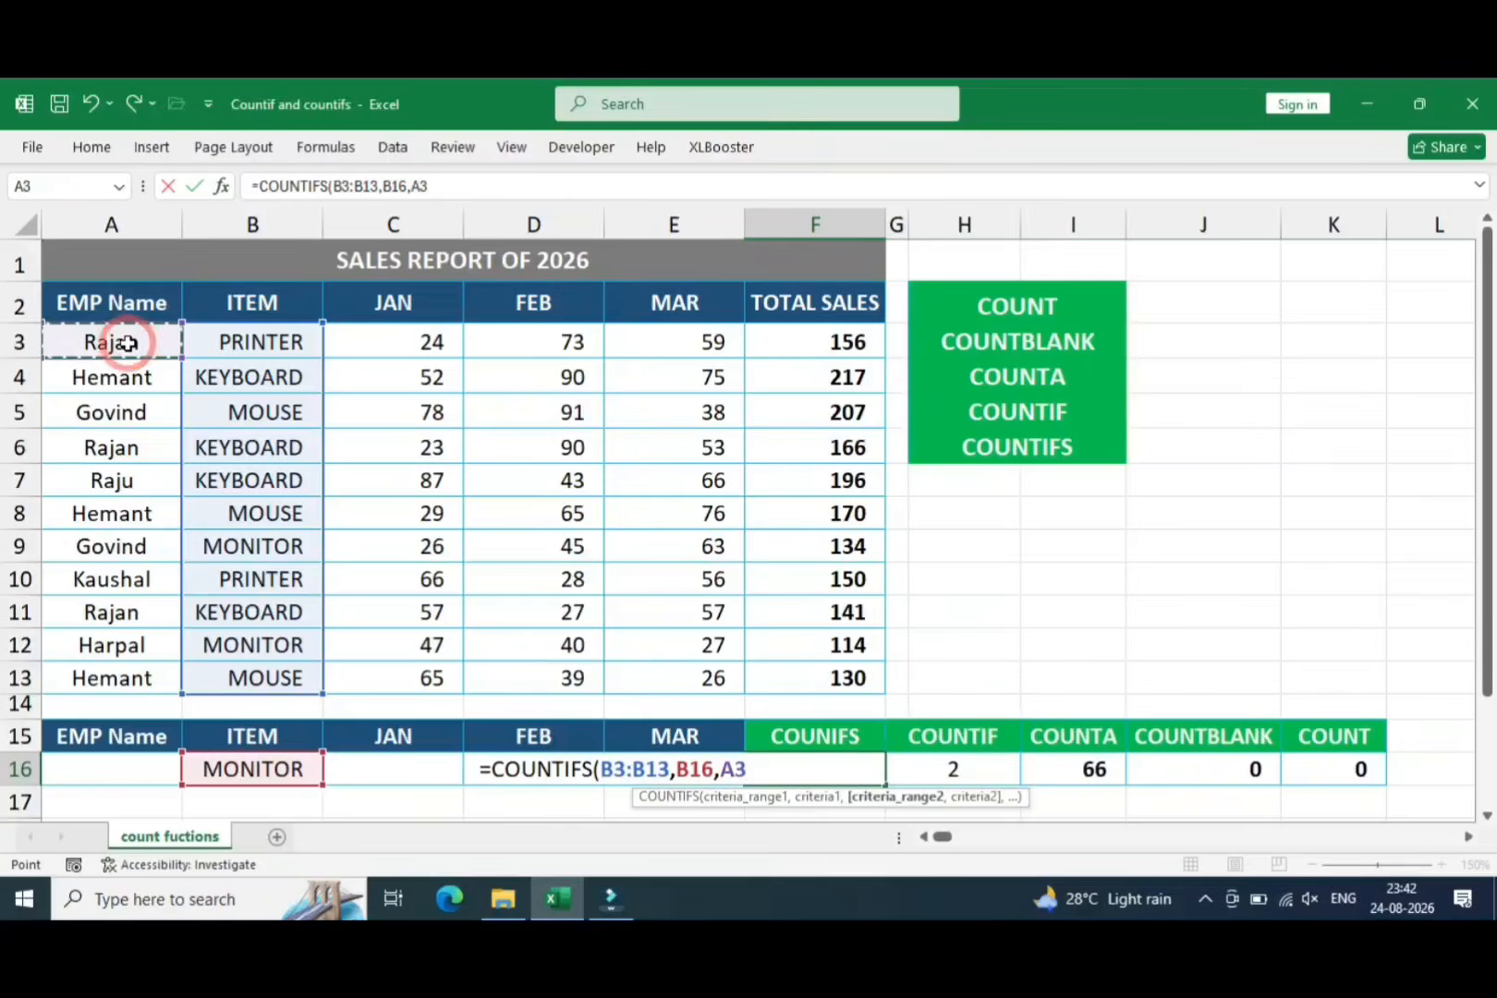
{"action": "key", "text": "shift+Down"}
{"action": "key", "text": "shift+Down"}
{"action": "key", "text": "shift+Down"}
{"action": "key", "text": "shift+Down"}
{"action": "key", "text": "shift+Down"}
{"action": "key", "text": "shift+Down"}
{"action": "key", "text": "shift+Down"}
{"action": "key", "text": "shift+Down"}
{"action": "key", "text": "shift+Down"}
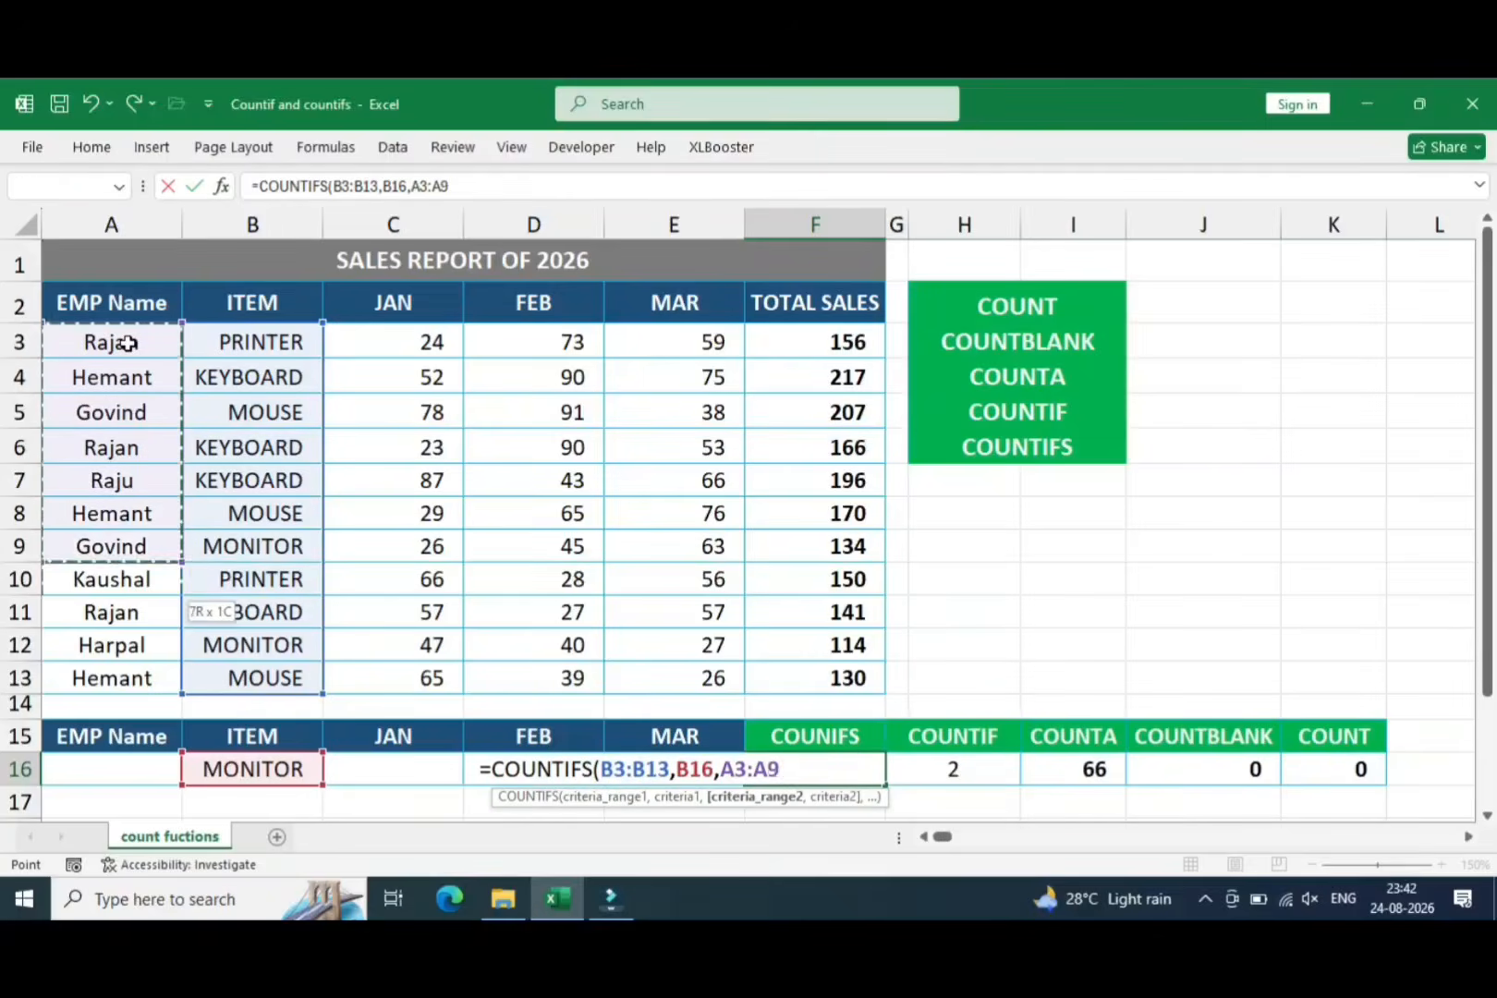
{"action": "key", "text": "shift+Down"}
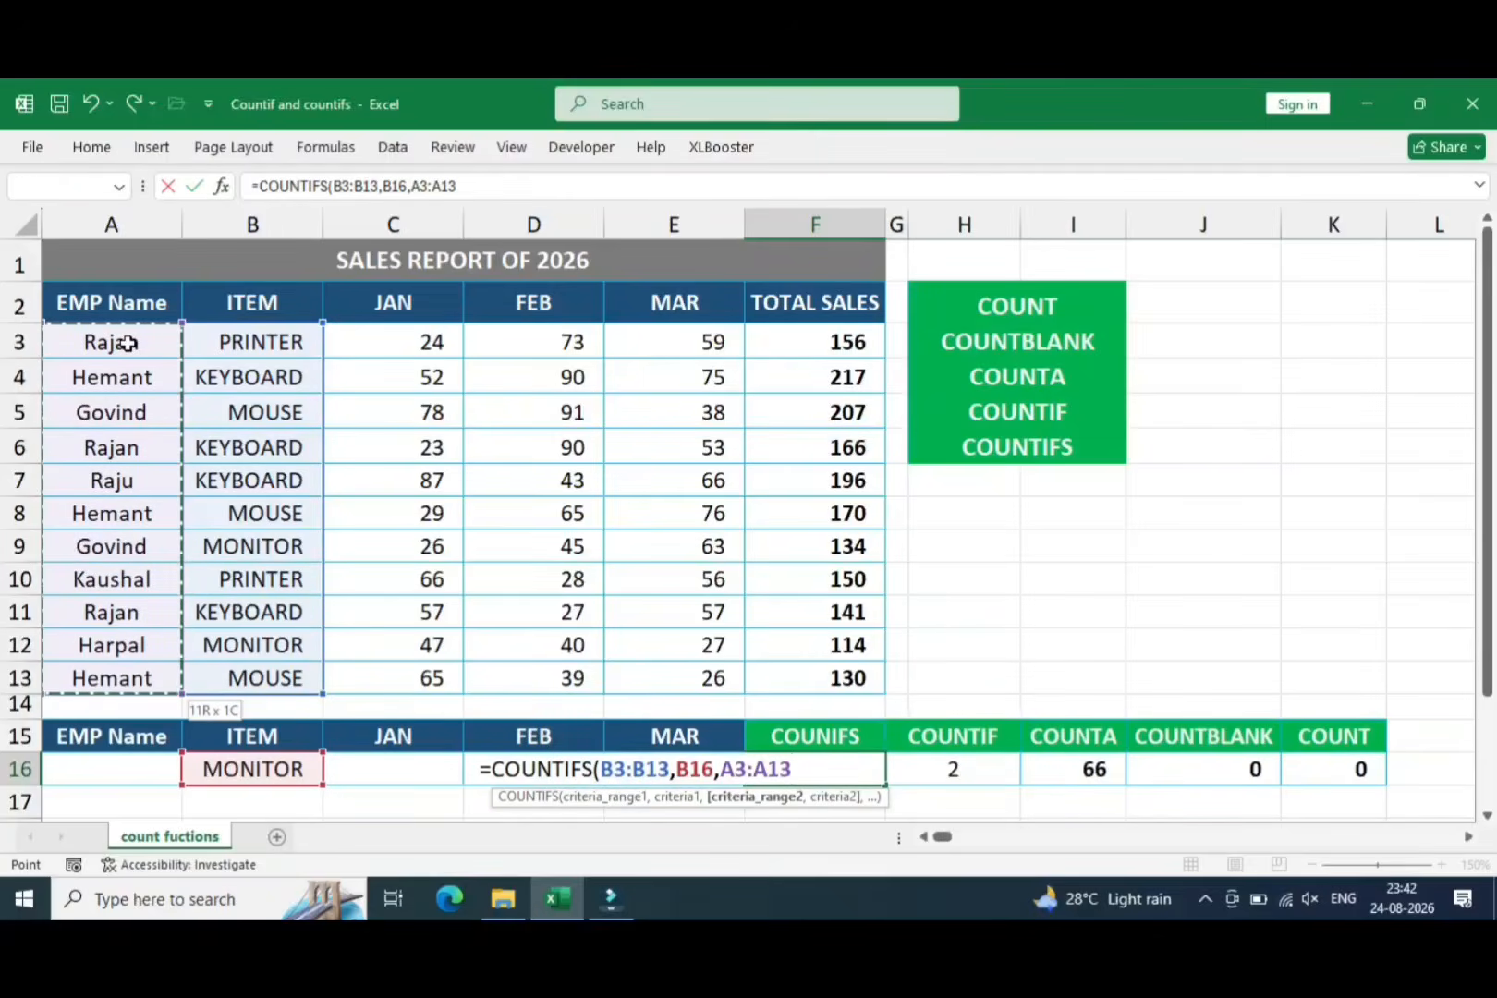
{"action": "type", "text": ","}
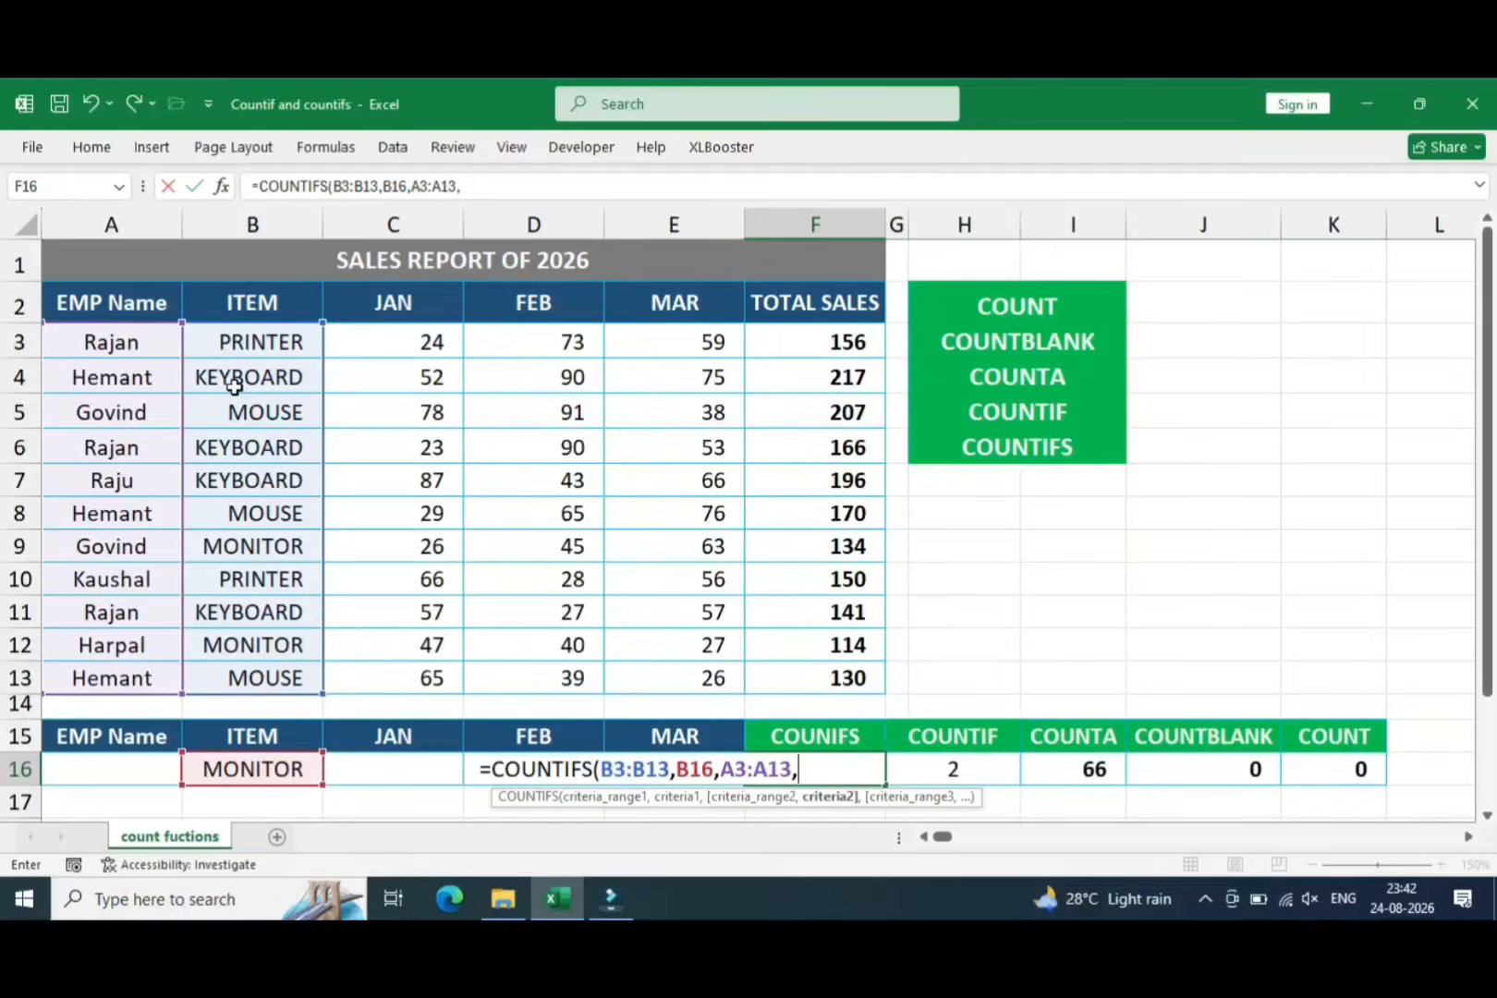
{"action": "left_click", "coordinate": [103, 768]}
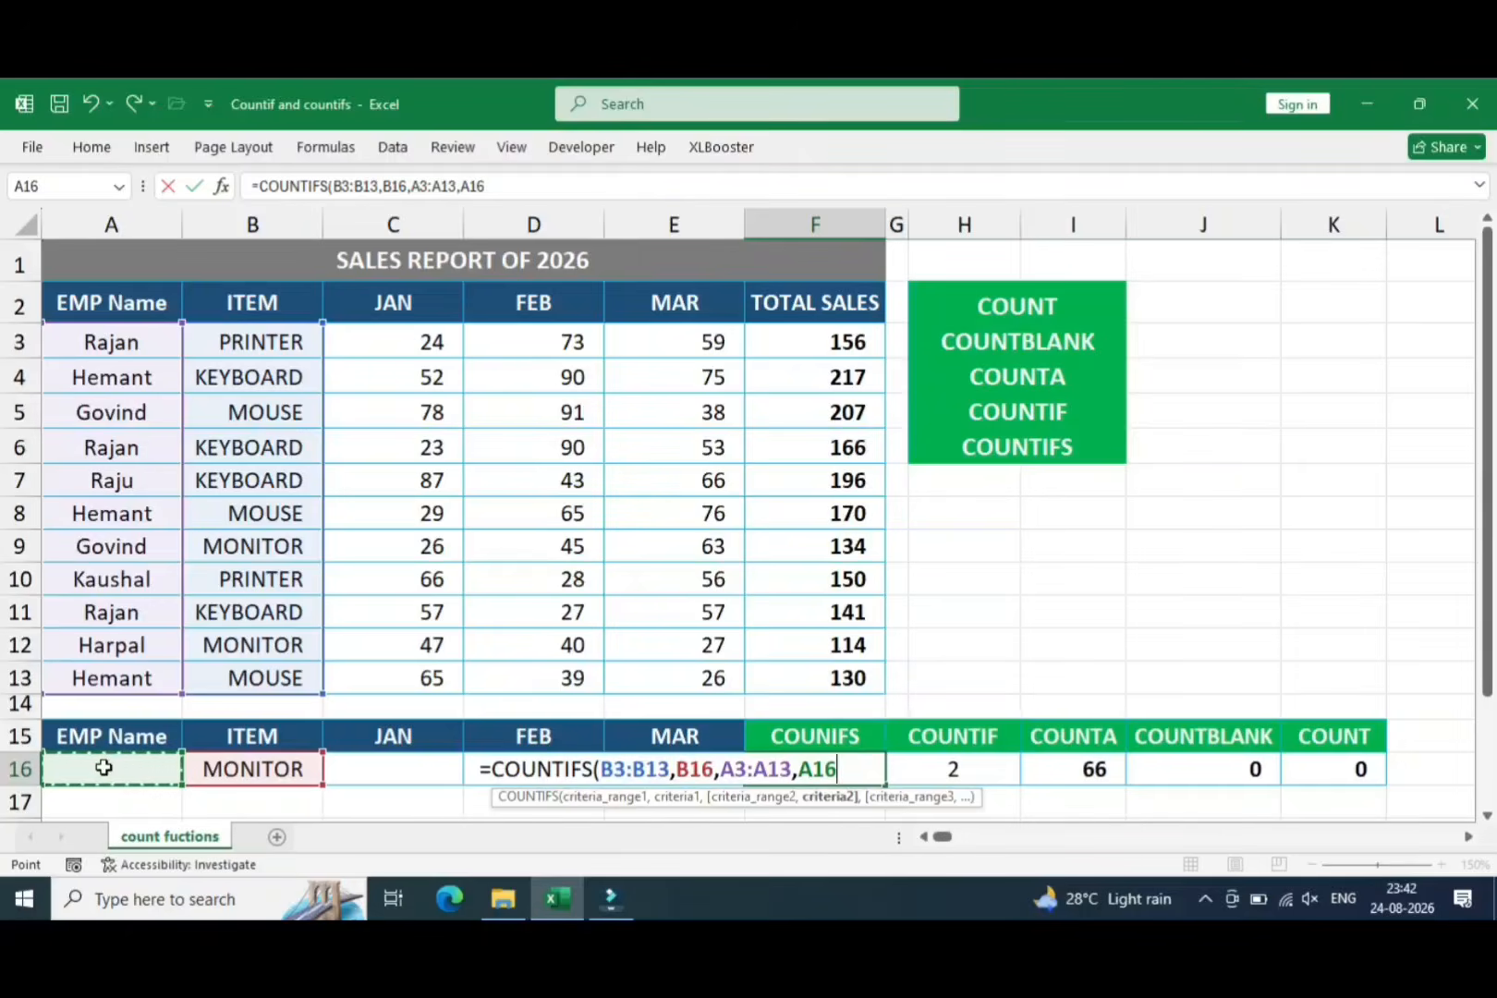
{"action": "type", "text": ")"}
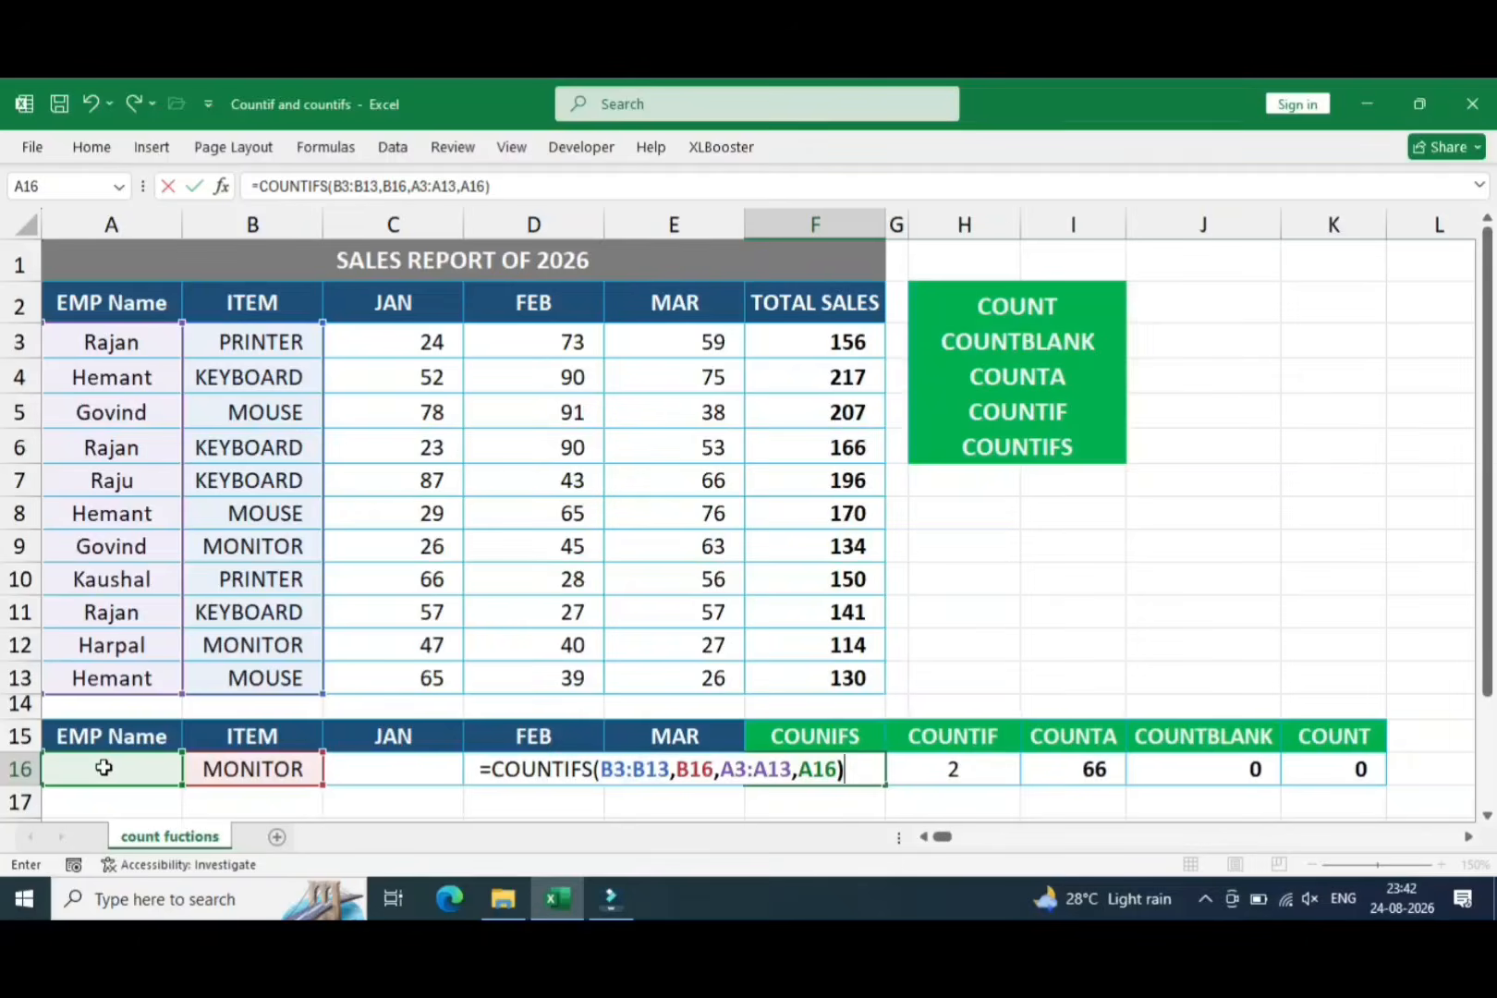
{"action": "key", "text": "Return"}
{"action": "key", "text": "Up"}
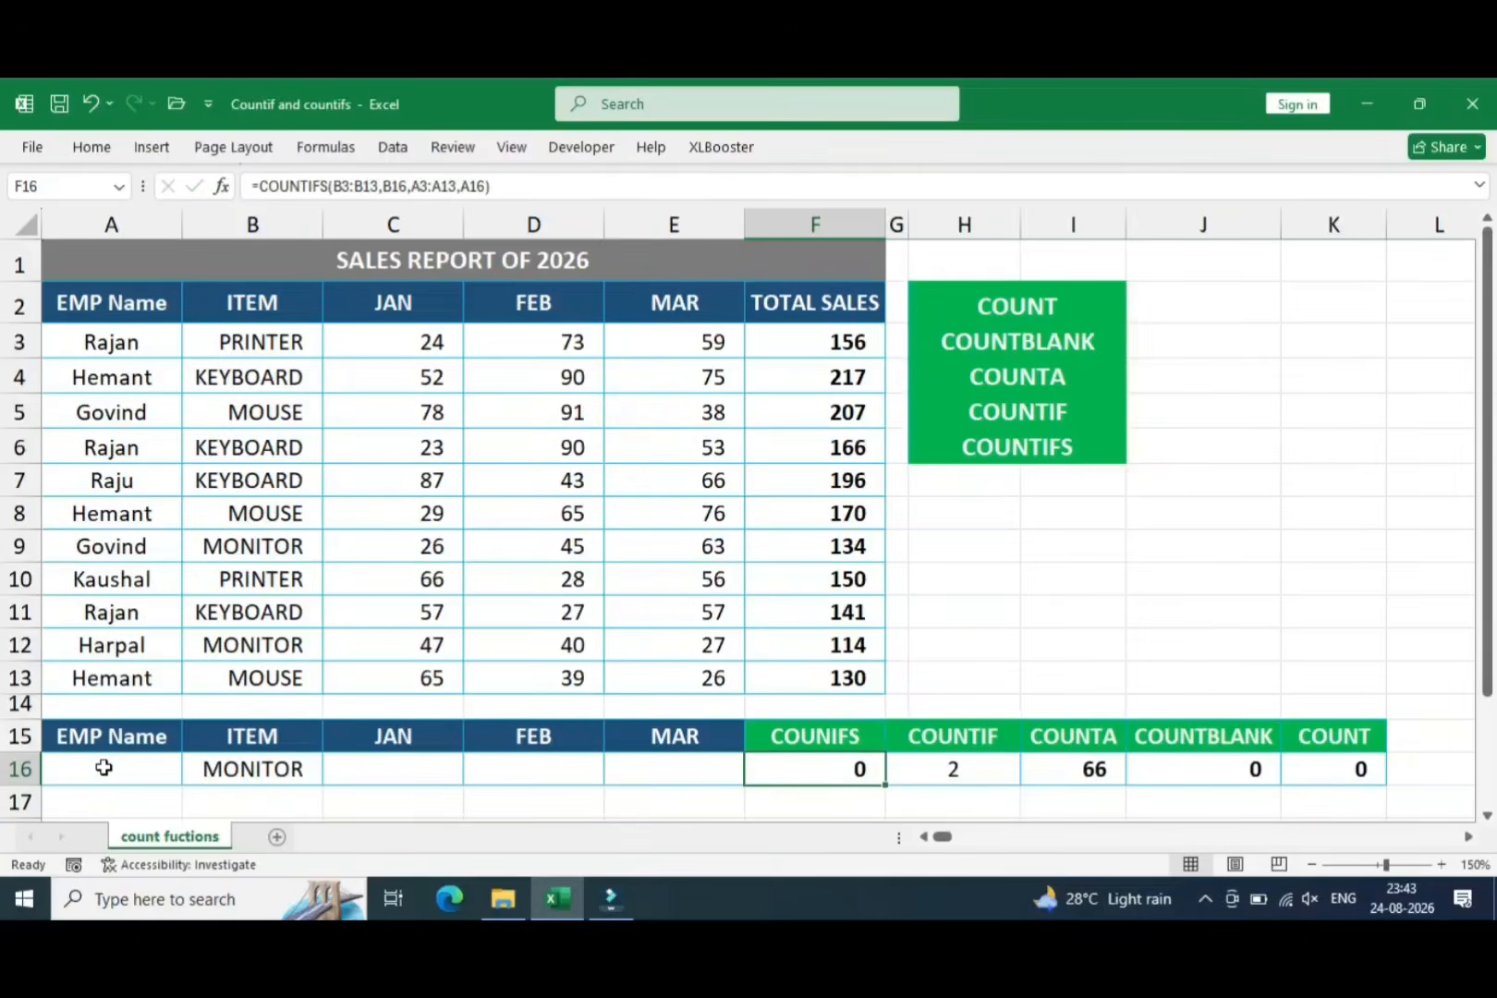
Enter the name of the employee listed in row 12, in capitals, as the employee criterion in cell A16
{"action": "key", "text": "Left"}
{"action": "key", "text": "Left"}
{"action": "key", "text": "Left"}
{"action": "key", "text": "Left"}
{"action": "key", "text": "Left"}
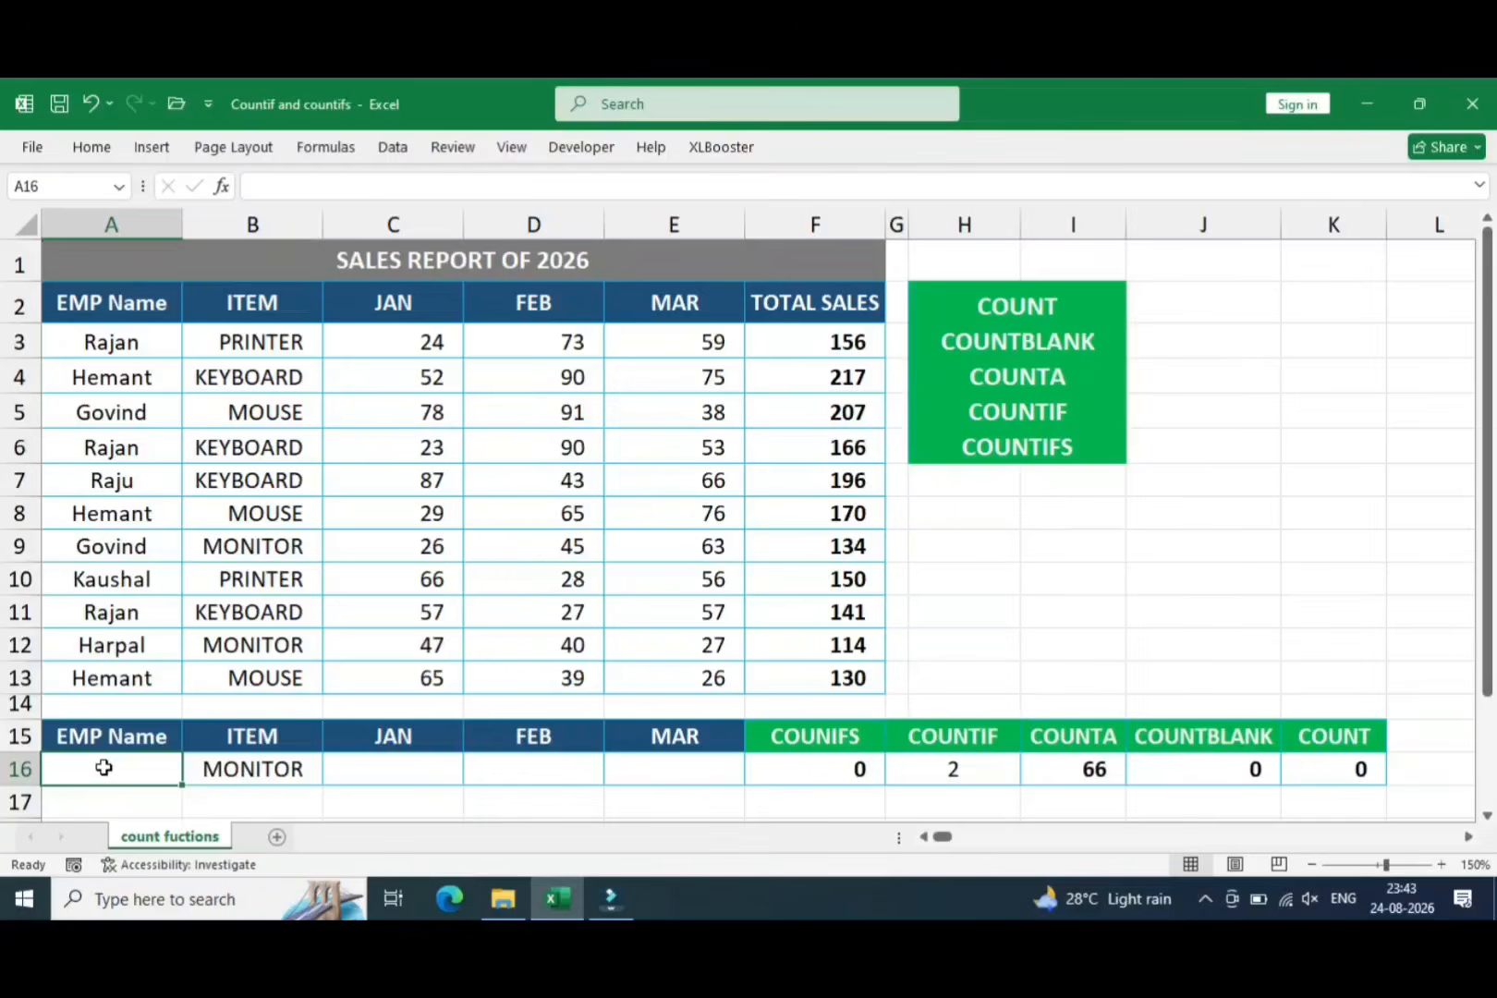
{"action": "key", "text": "Right"}
{"action": "key", "text": "Left"}
{"action": "type", "text": "HA"}
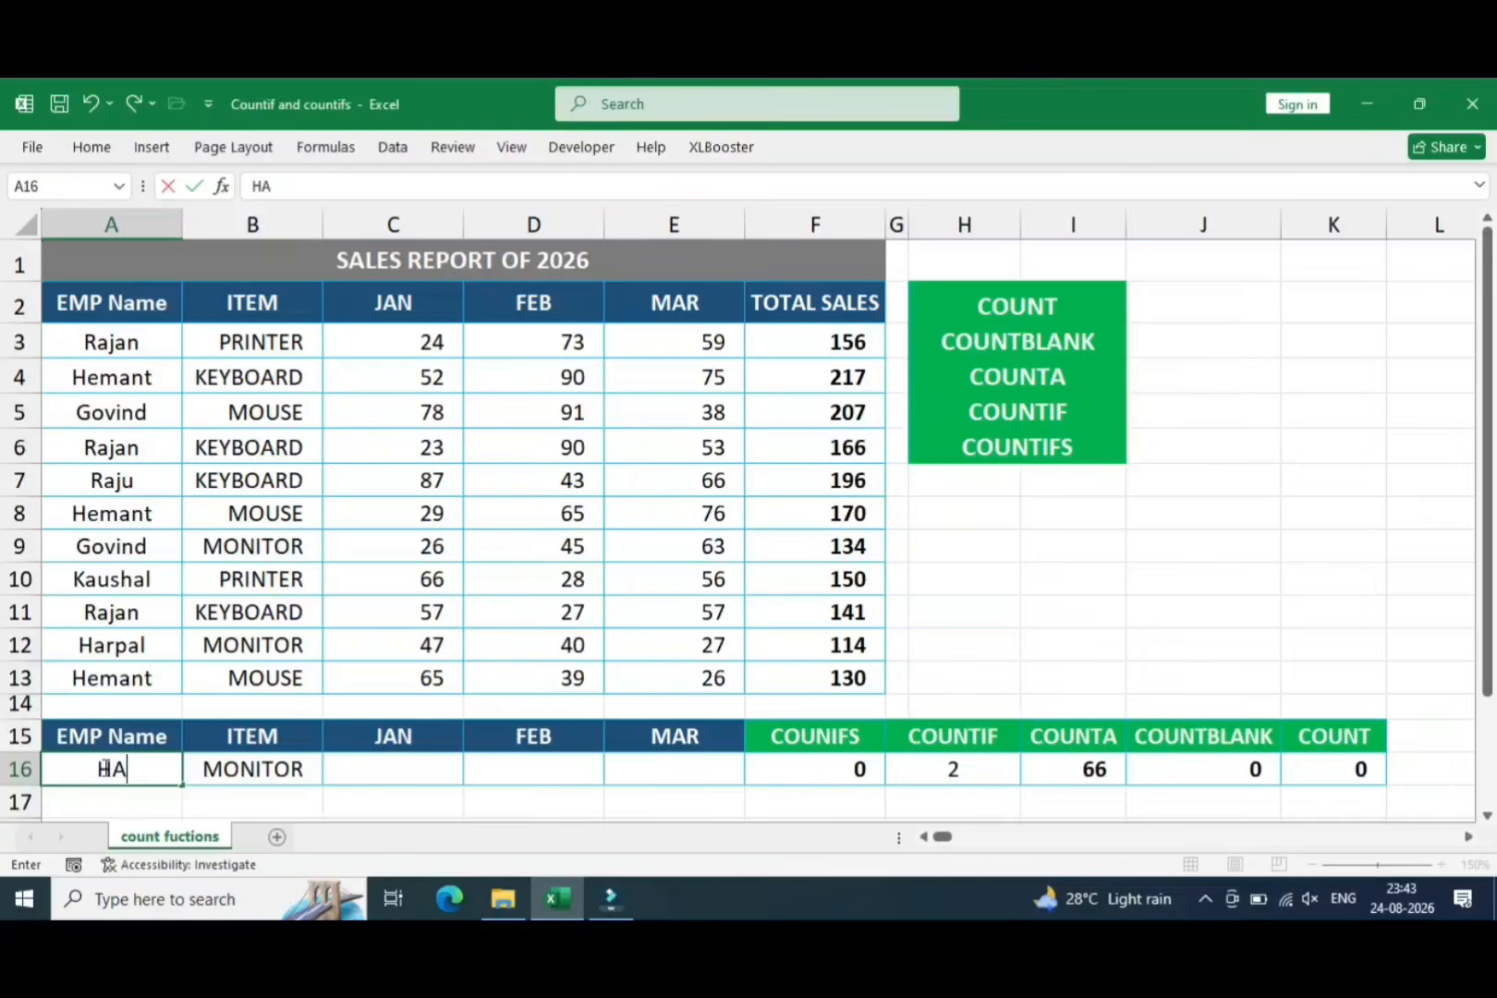
{"action": "type", "text": "RPAL"}
{"action": "key", "text": "Tab"}
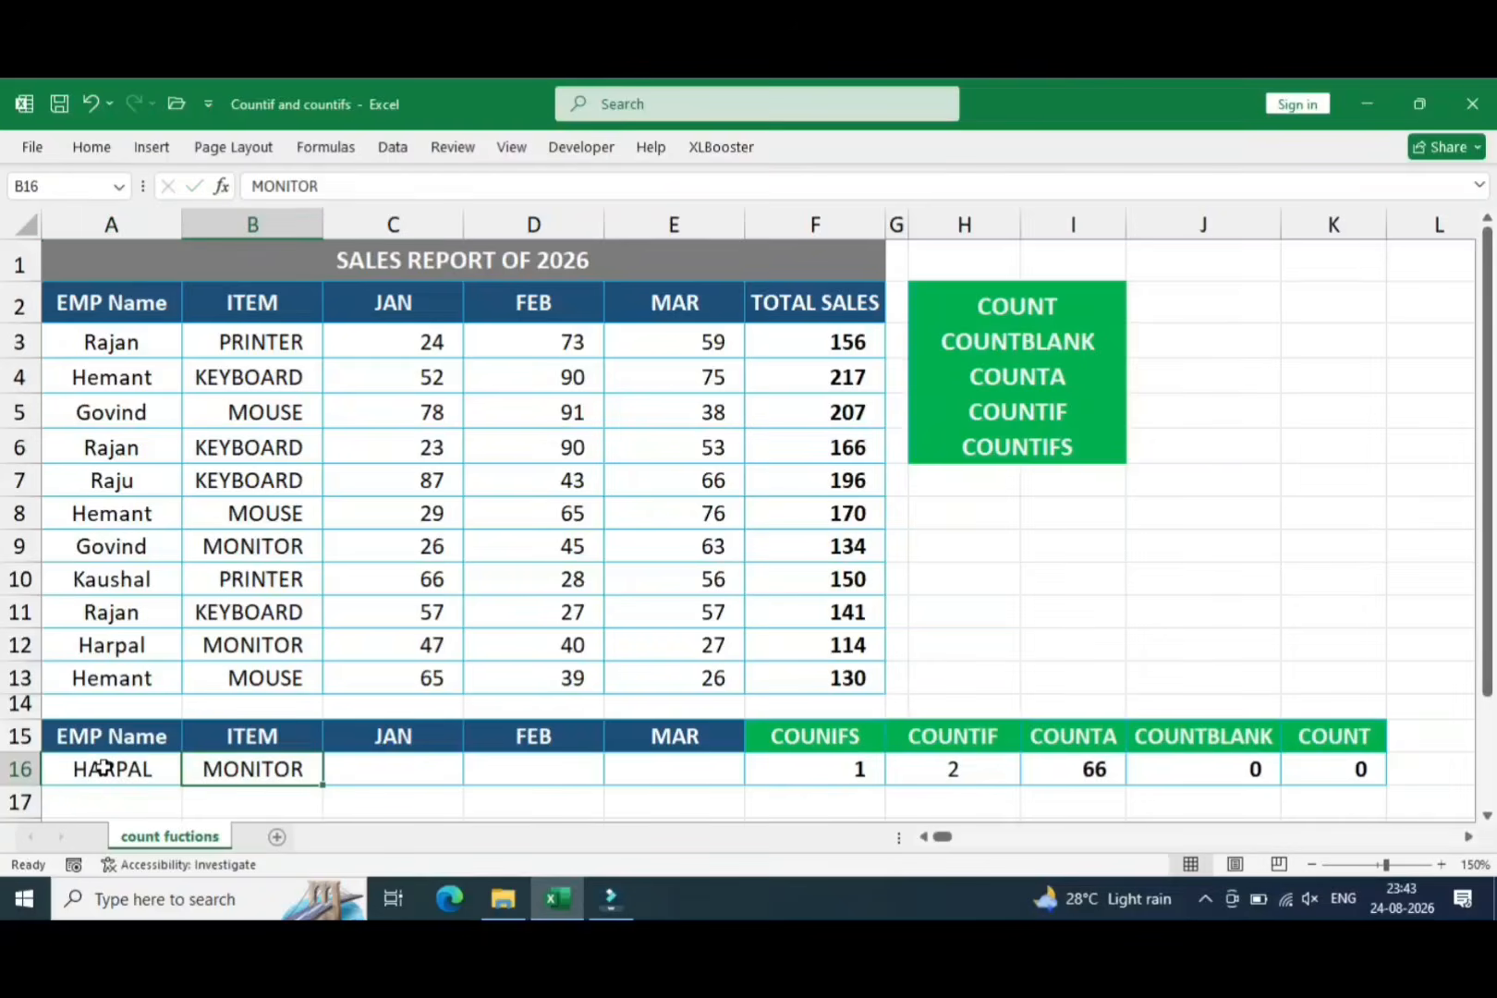
Examine the criteria cells A16 and B16 together with the COUNTIFS result in cell F16
{"action": "key", "text": "Left"}
{"action": "key", "text": "Right"}
{"action": "key", "text": "Right"}
{"action": "key", "text": "Right"}
{"action": "key", "text": "Right"}
{"action": "key", "text": "Right"}
{"action": "key", "text": "Left"}
{"action": "key", "text": "Left"}
{"action": "key", "text": "Left"}
{"action": "key", "text": "Left"}
{"action": "key", "text": "Left"}
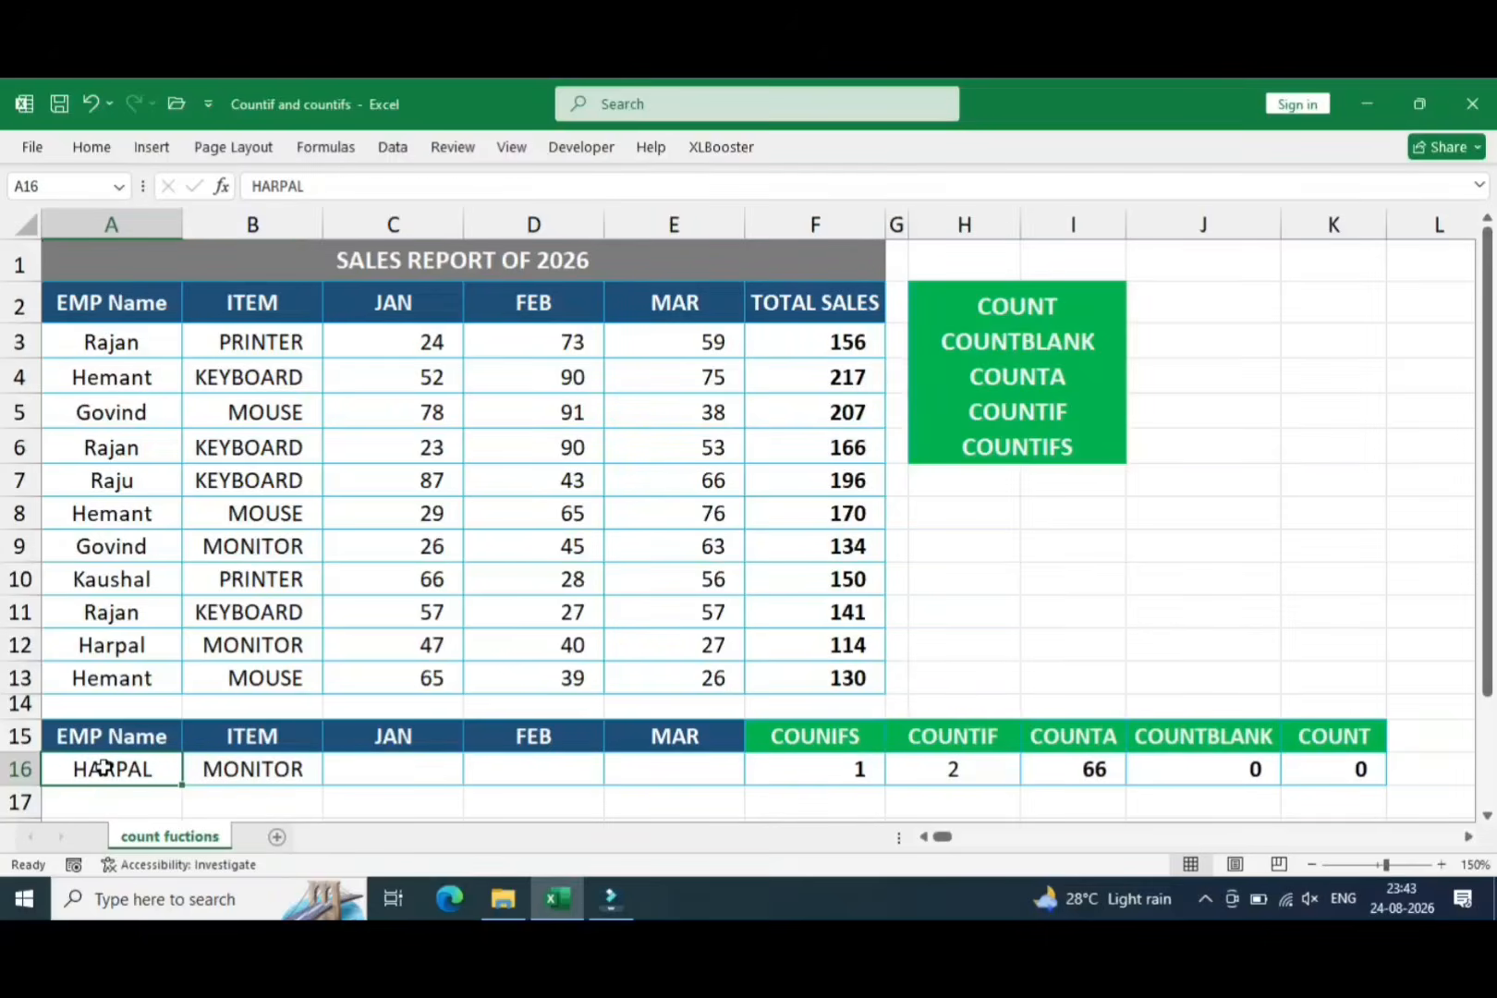
Replace the item criterion in cell B16 with KEBOARD
{"action": "key", "text": "Right"}
{"action": "type", "text": "KEBOARD"}
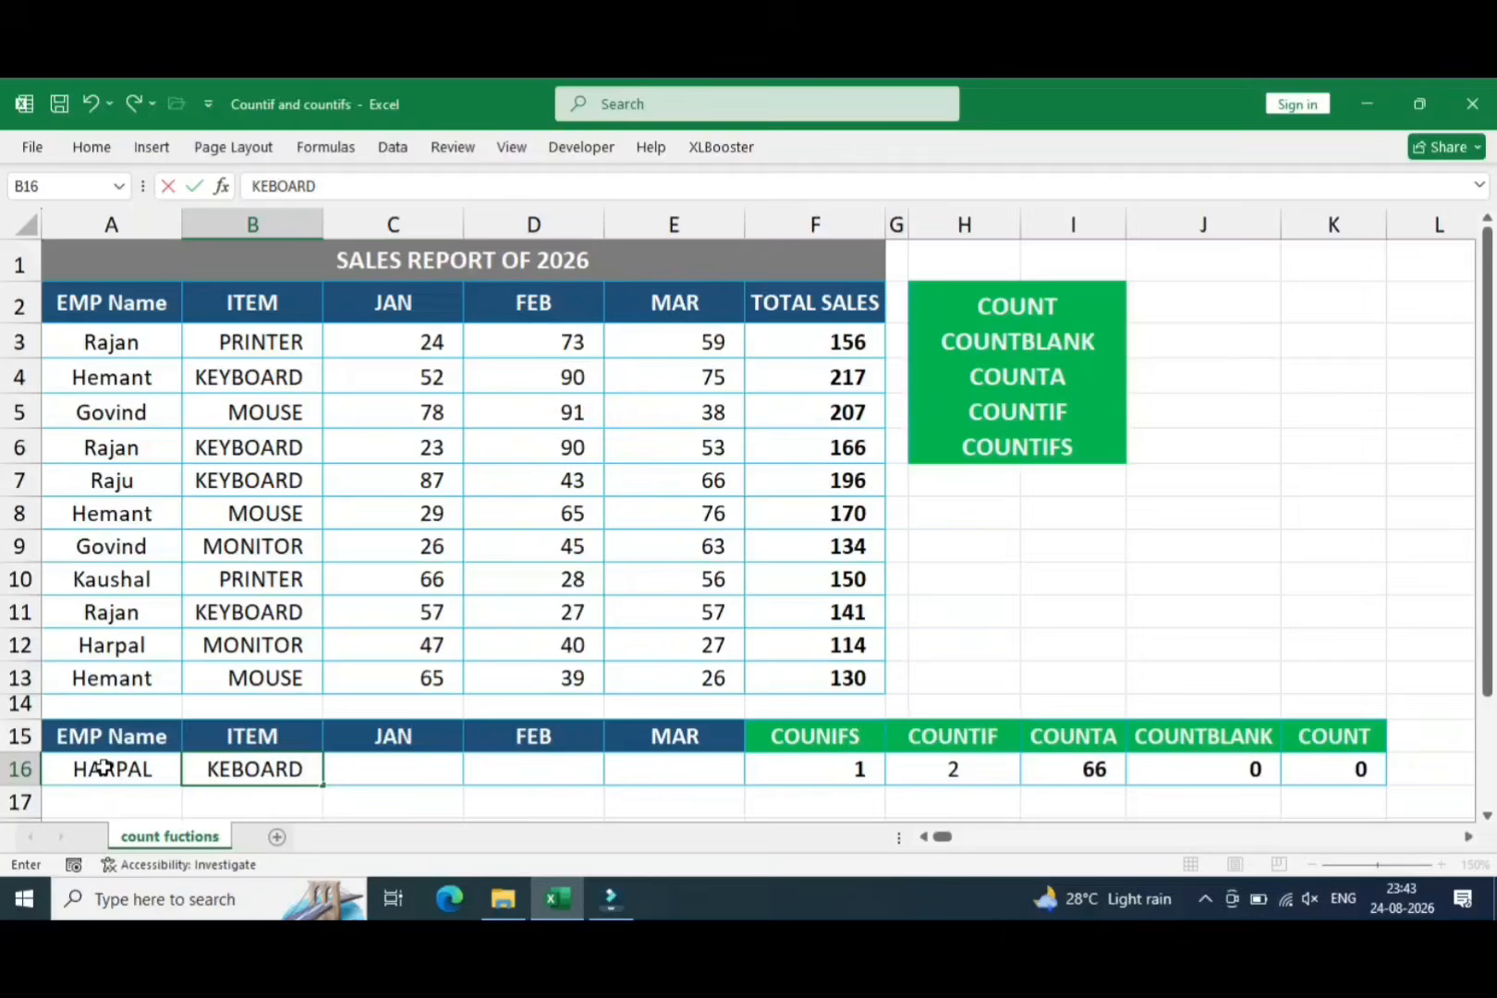
{"action": "key", "text": "ctrl+Return"}
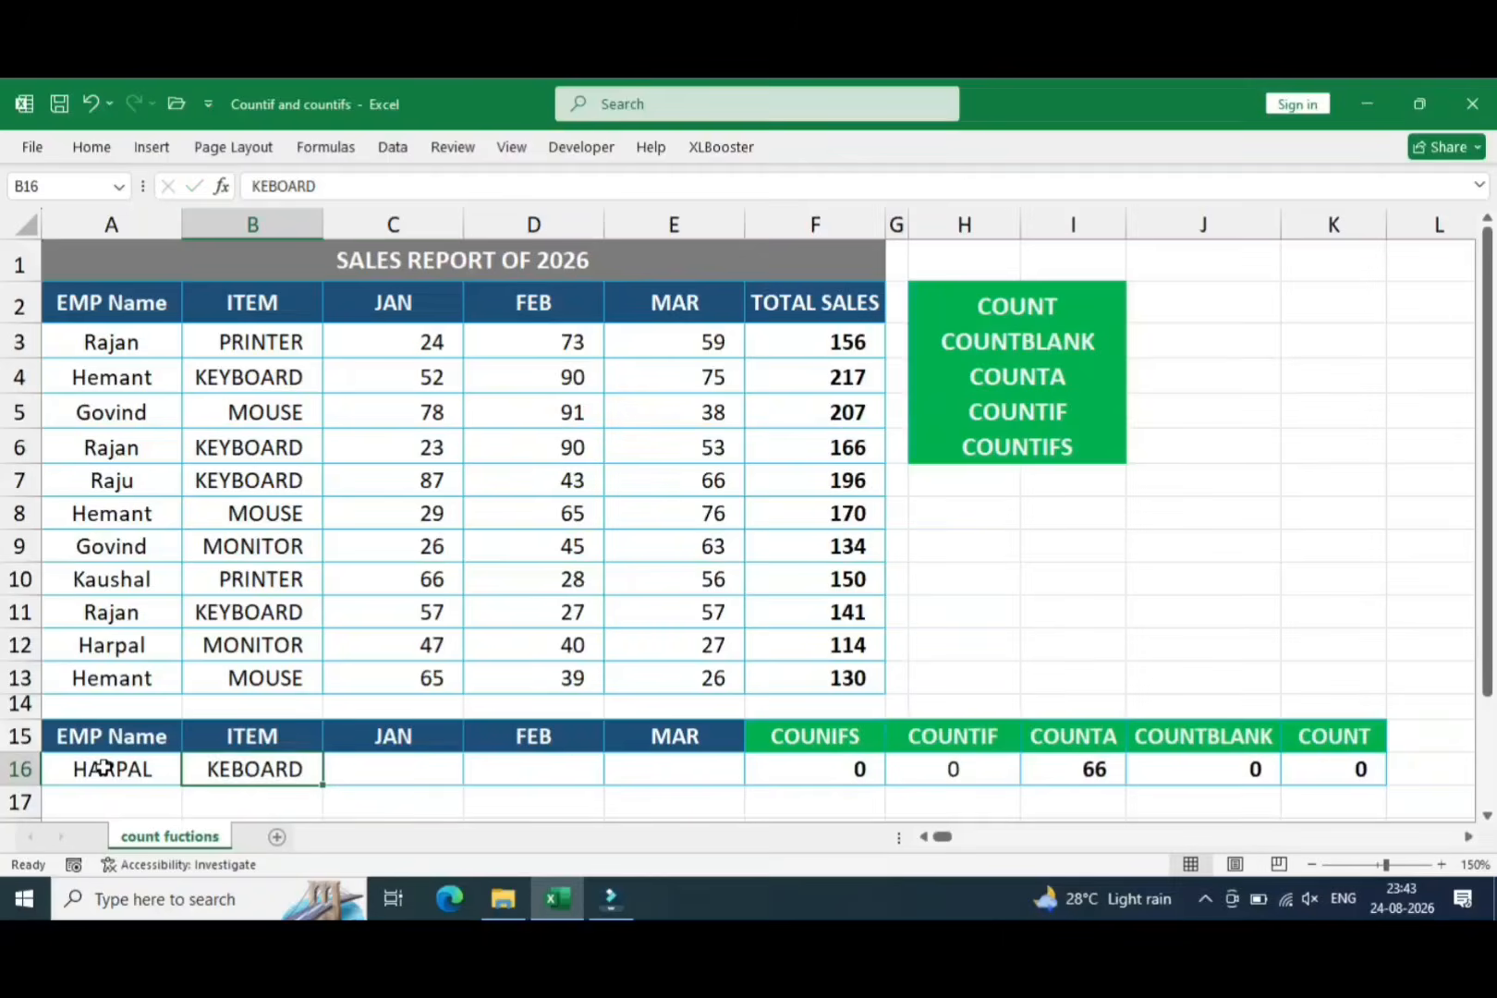
Replace the employee criterion in cell A16 with the name of the employee listed in row 3, in capitals
{"action": "key", "text": "Left"}
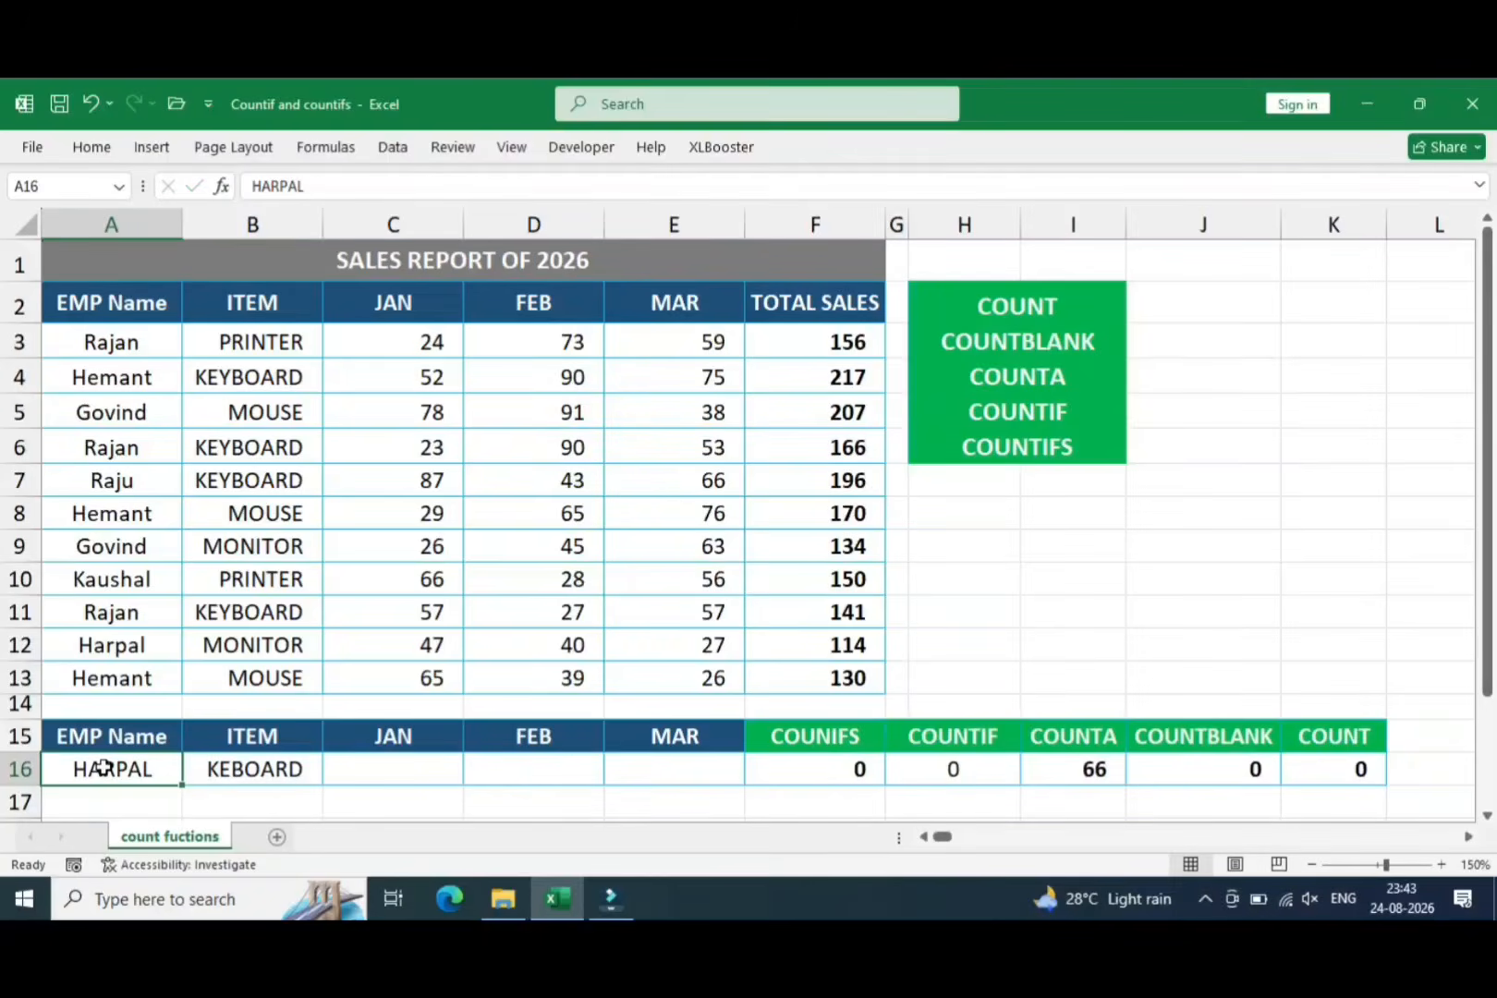
{"action": "key", "text": "Up"}
{"action": "key", "text": "Up"}
{"action": "key", "text": "Up"}
{"action": "key", "text": "Up"}
{"action": "key", "text": "Up"}
{"action": "key", "text": "Up"}
{"action": "key", "text": "Up"}
{"action": "key", "text": "Down"}
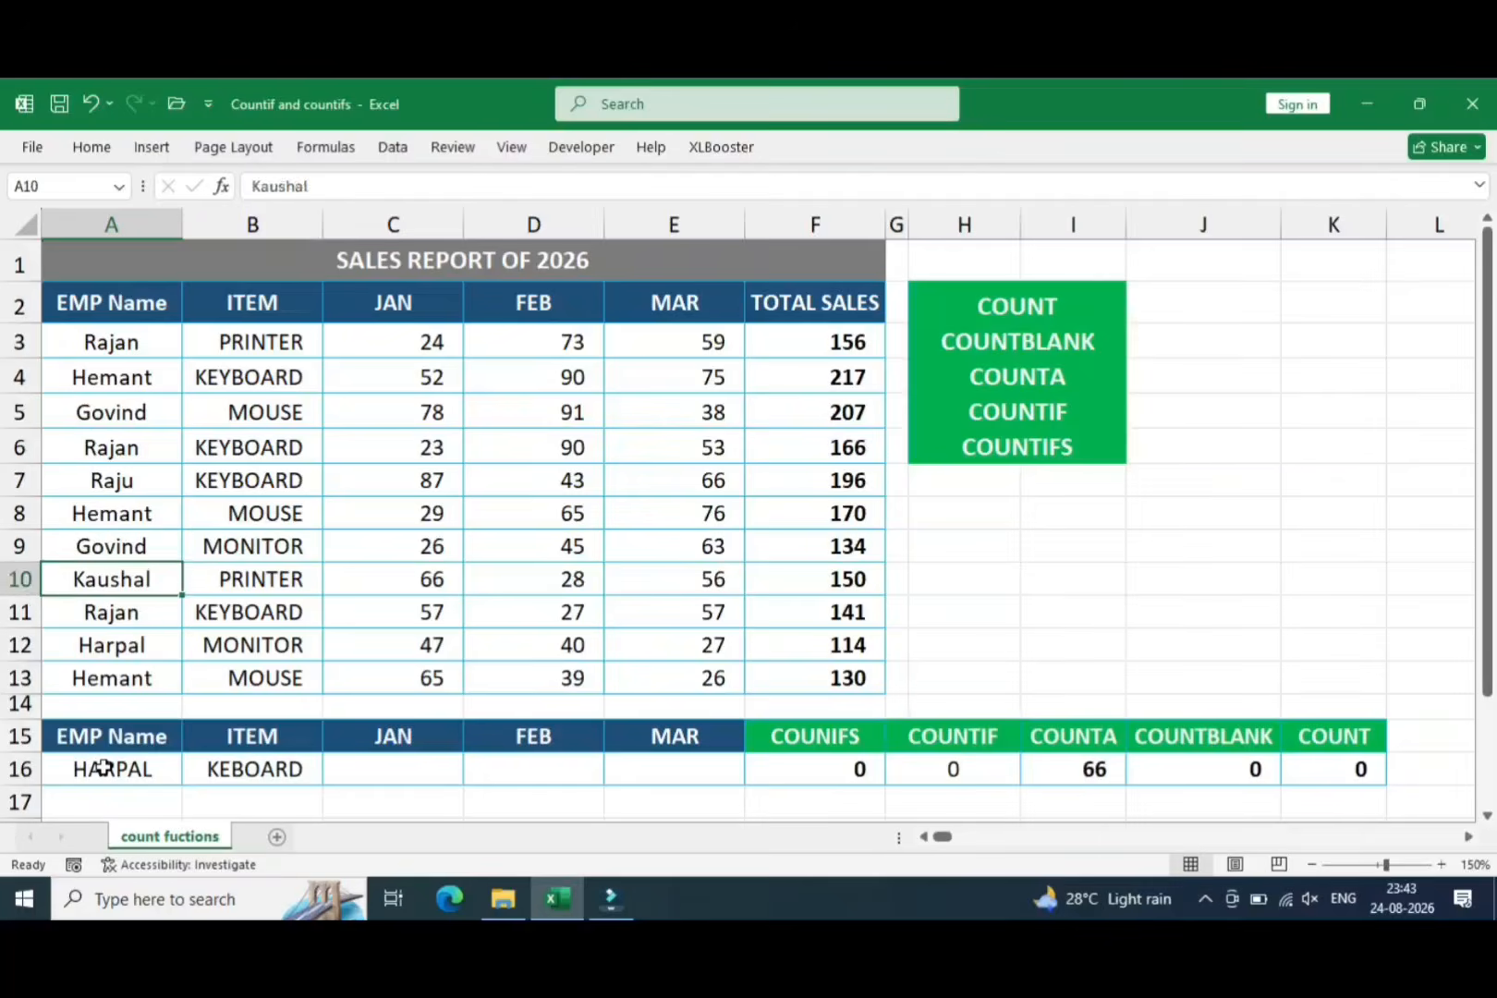
{"action": "key", "text": "Down"}
{"action": "key", "text": "Down"}
{"action": "key", "text": "Down"}
{"action": "key", "text": "Down"}
{"action": "key", "text": "Down"}
{"action": "key", "text": "Down"}
{"action": "type", "text": "RAJAN"}
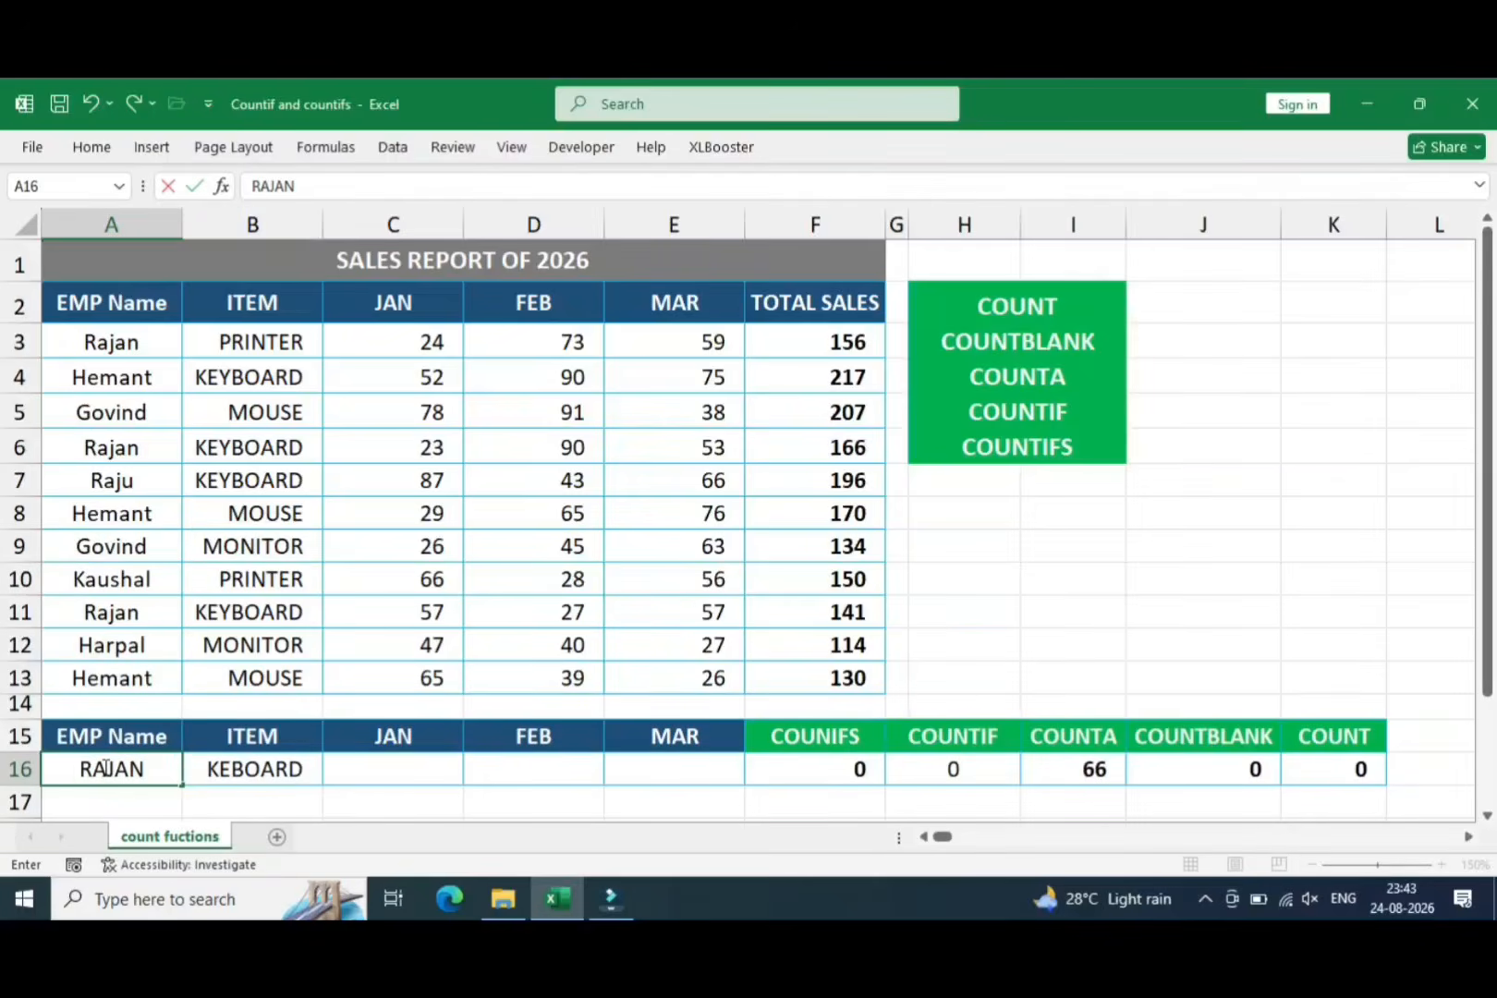
{"action": "key", "text": "Return"}
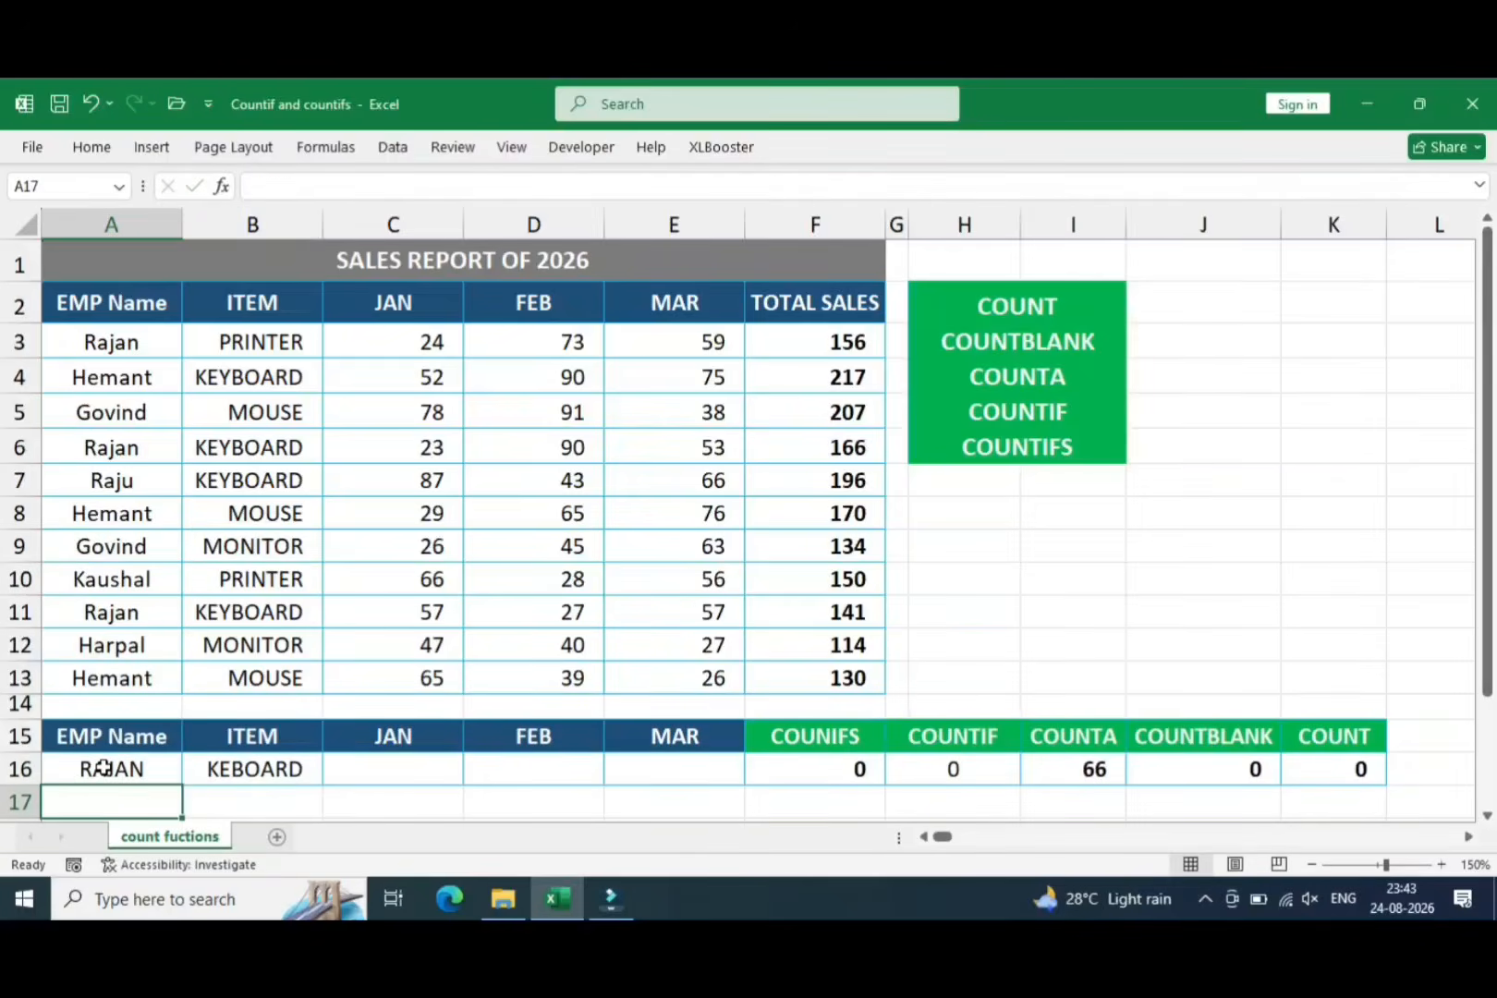
Re-enter the employee name in cell A16 with only its first letter capitalized, as written in the sales table
{"action": "key", "text": "Up"}
{"action": "key", "text": "Up"}
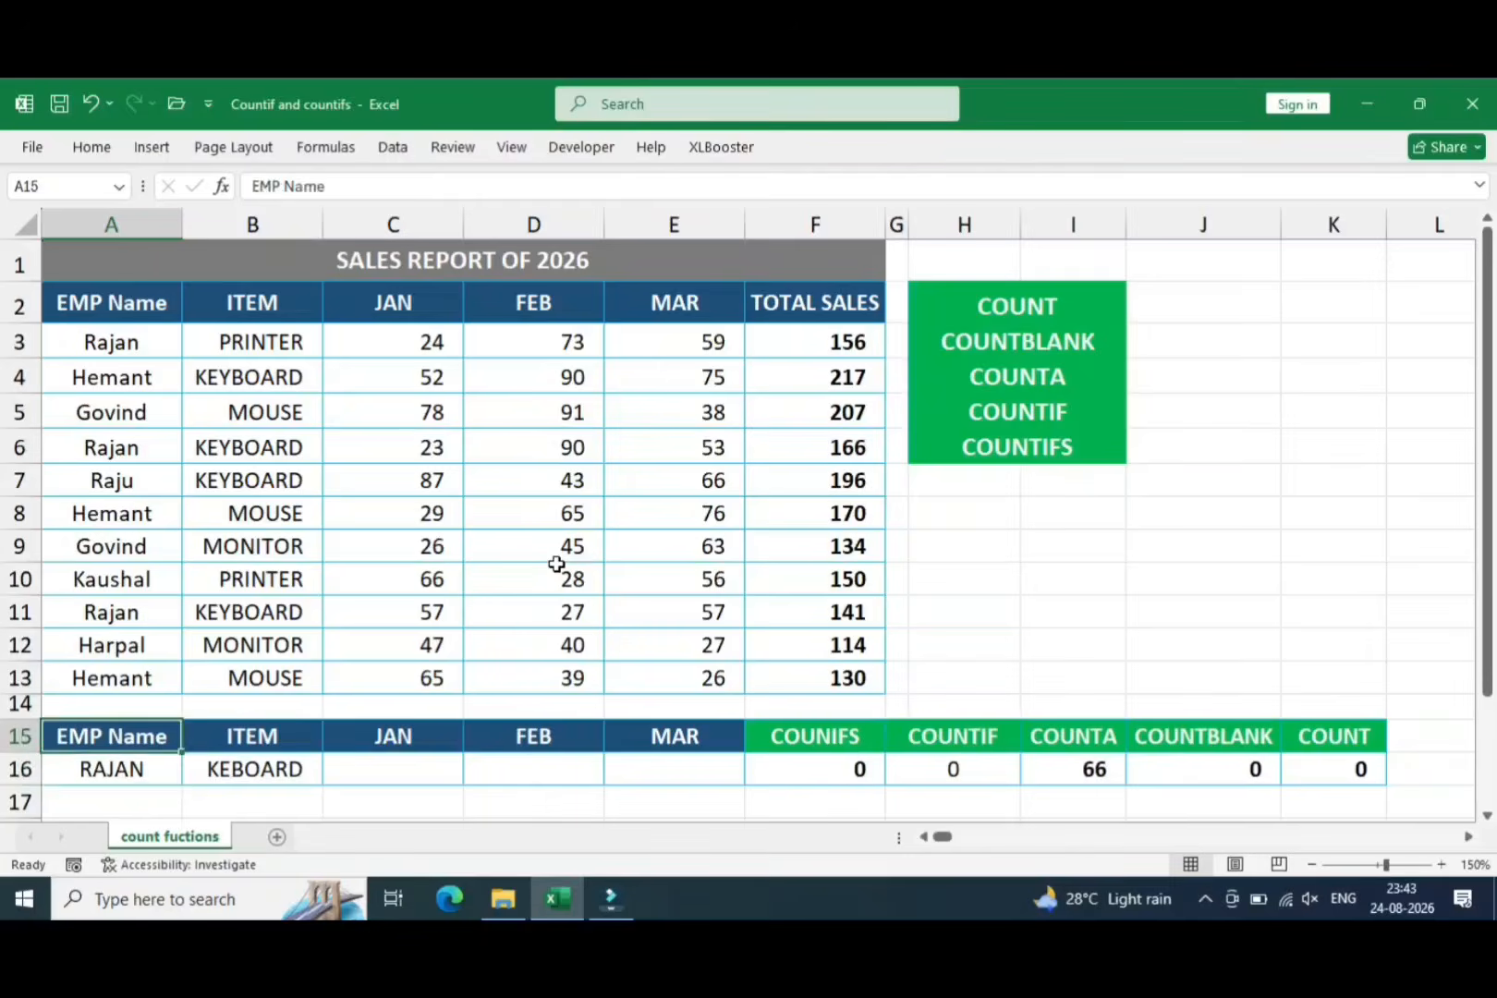
{"action": "key", "text": "Down"}
{"action": "key", "text": "Right"}
{"action": "key", "text": "Left"}
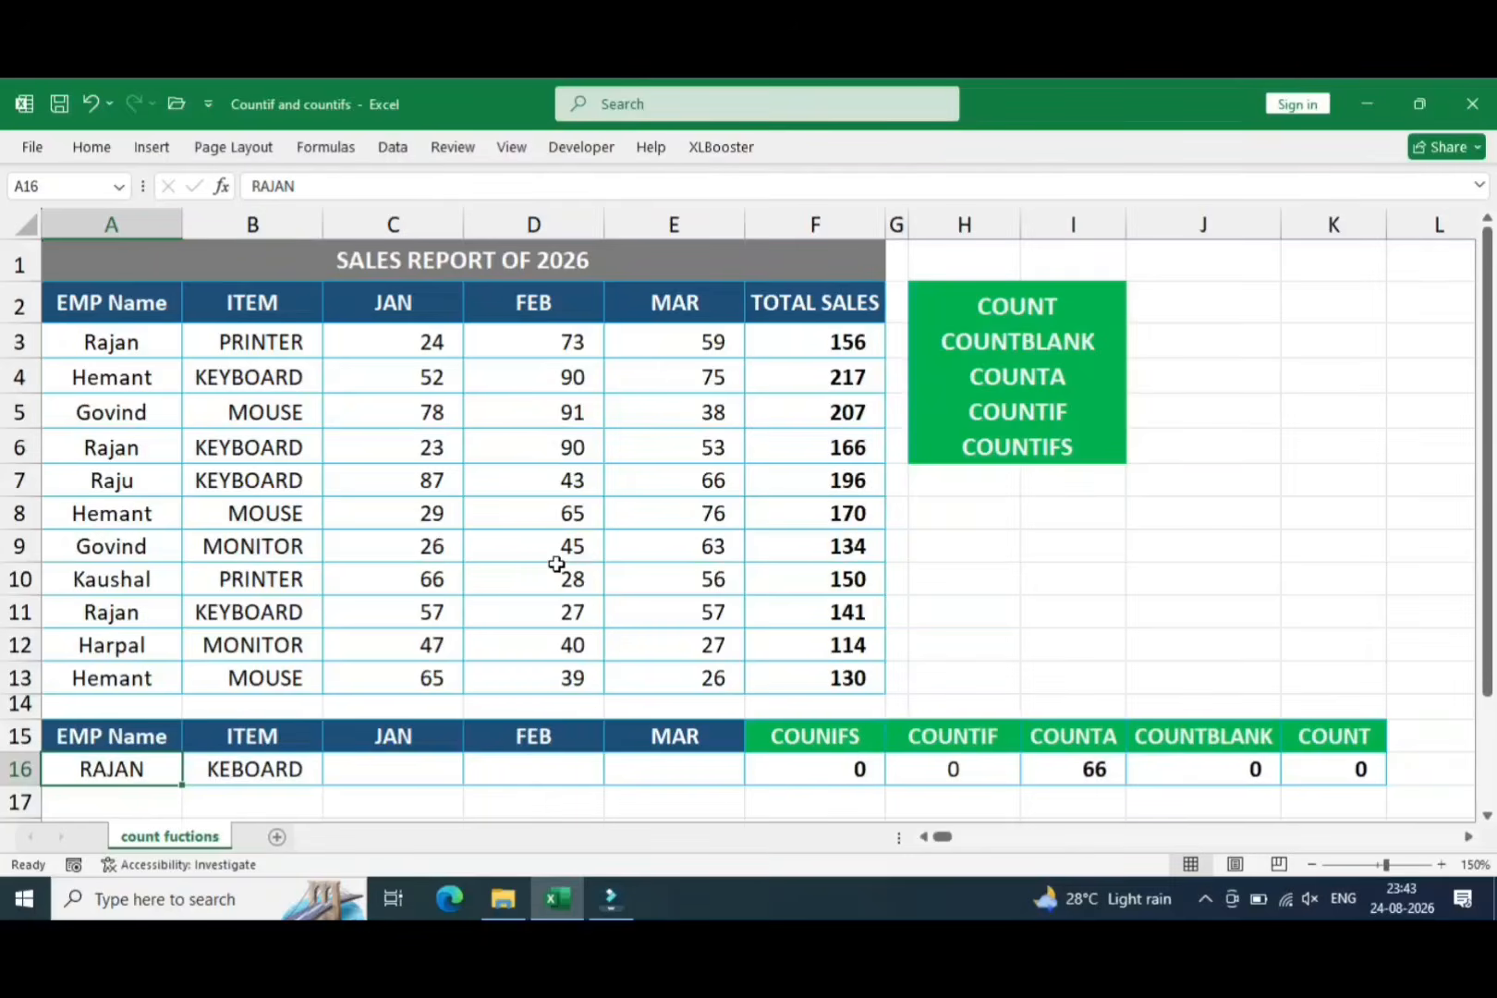
{"action": "type", "text": "Rajan"}
{"action": "key", "text": "Return"}
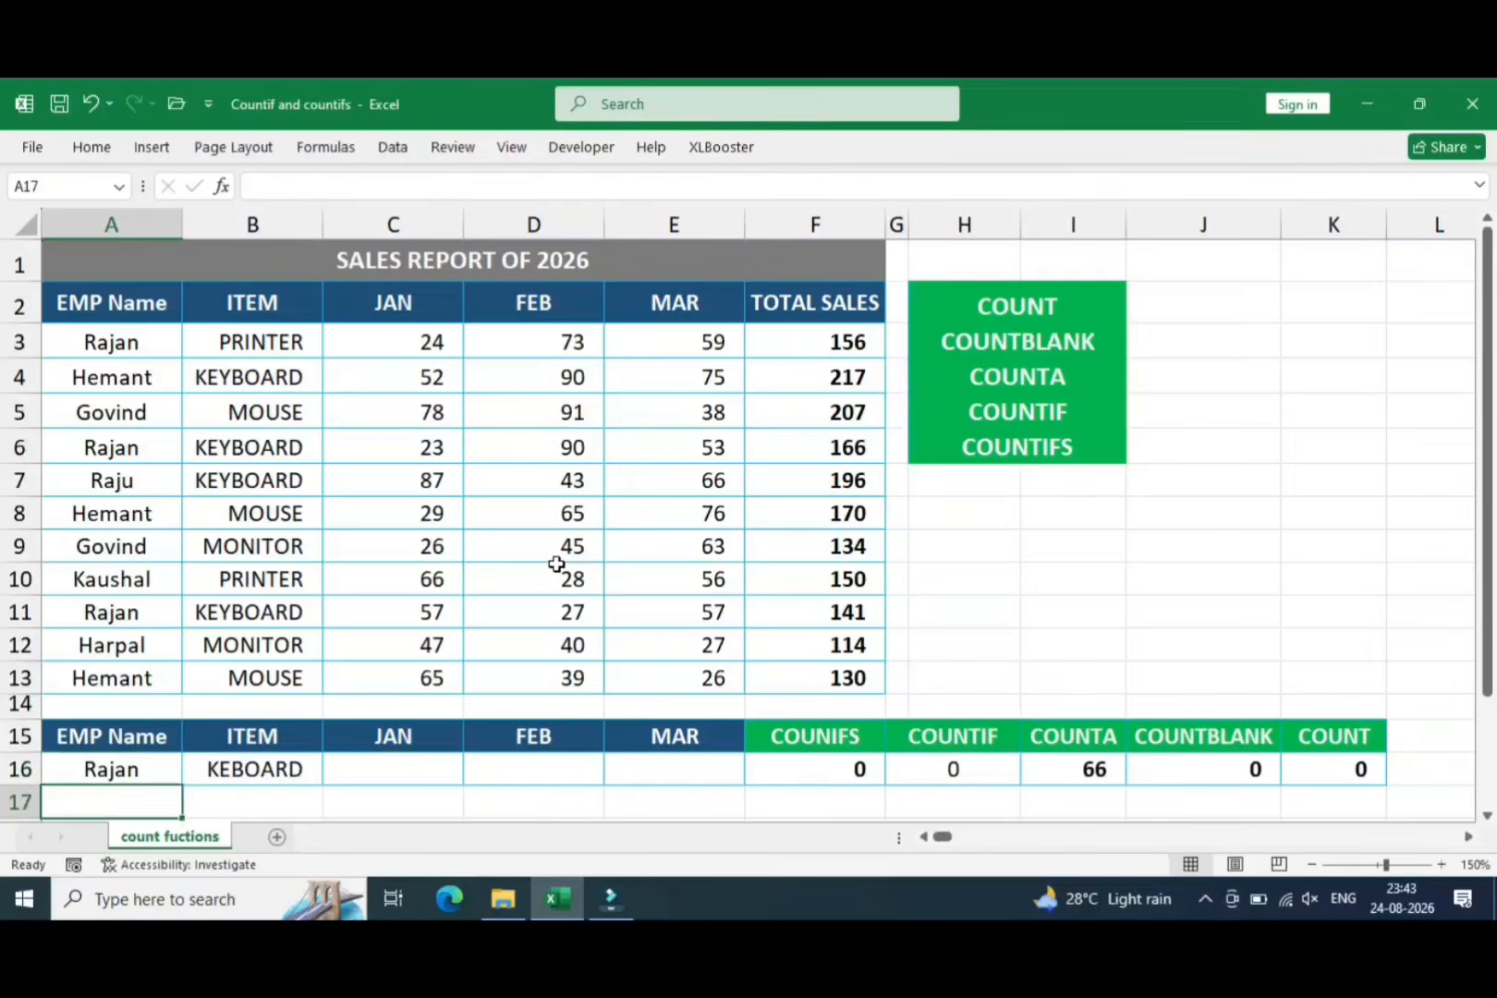
Correct the misspelled item criterion in cell B16 to KEYBOARD, matching the spelling used in the ITEM column
{"action": "key", "text": "Up"}
{"action": "key", "text": "Right"}
{"action": "key", "text": "Up"}
{"action": "key", "text": "Up"}
{"action": "key", "text": "Up"}
{"action": "key", "text": "Up"}
{"action": "key", "text": "Up"}
{"action": "key", "text": "Up"}
{"action": "key", "text": "Up"}
{"action": "key", "text": "Up"}
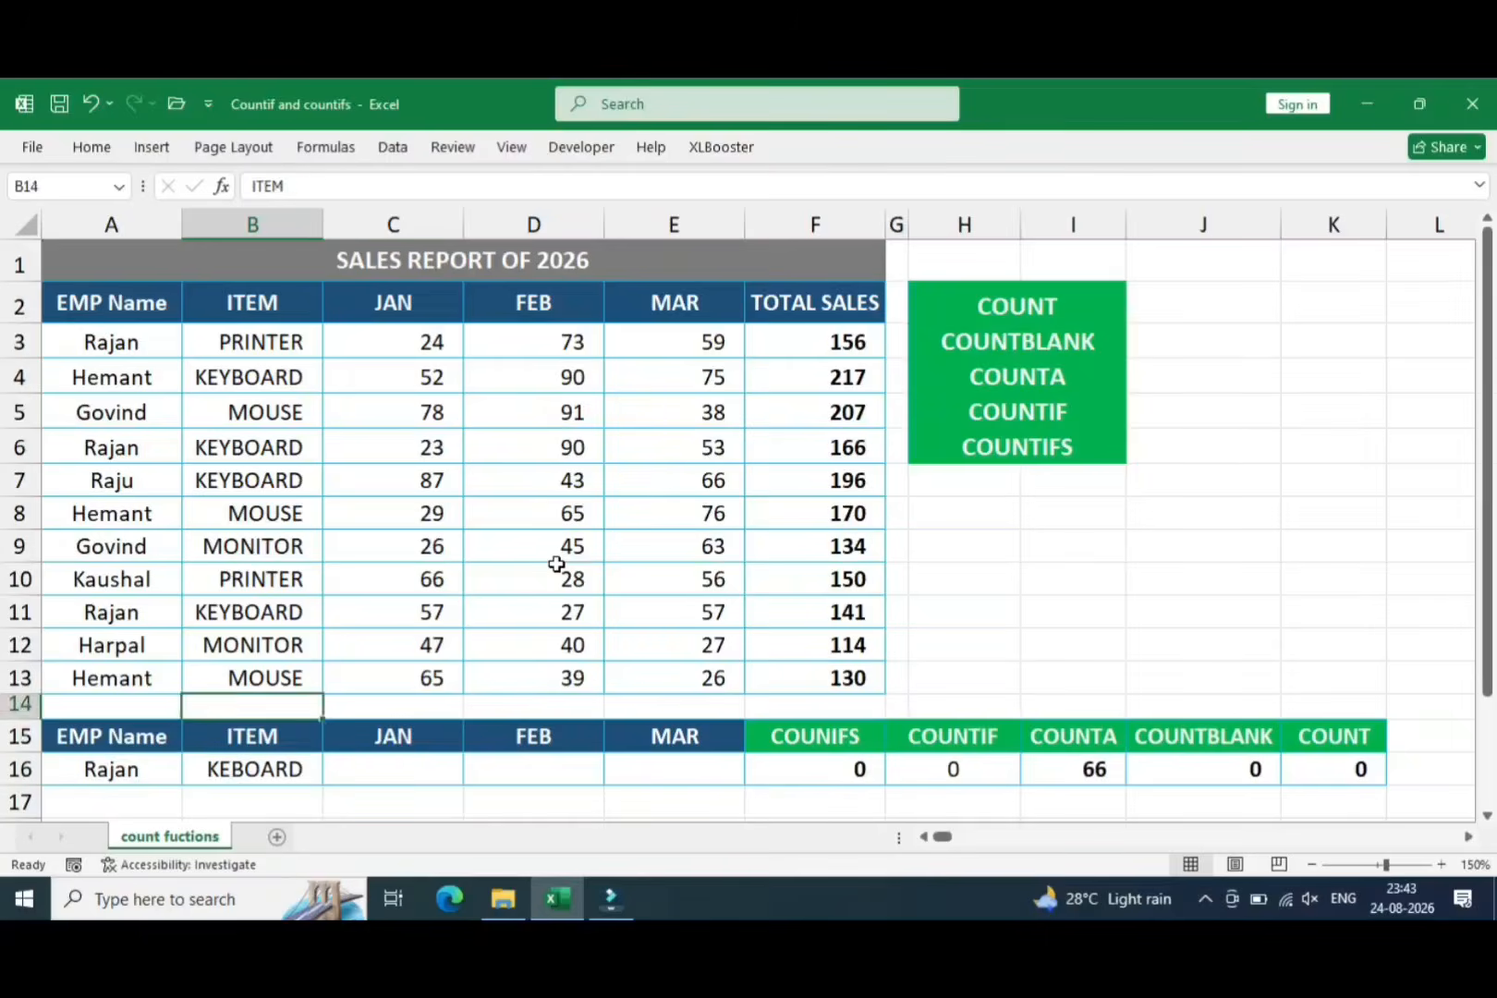
{"action": "key", "text": "Down"}
{"action": "key", "text": "Down"}
{"action": "key", "text": "Down"}
{"action": "key", "text": "Down"}
{"action": "key", "text": "Down"}
{"action": "key", "text": "Down"}
{"action": "key", "text": "Down"}
{"action": "key", "text": "Down"}
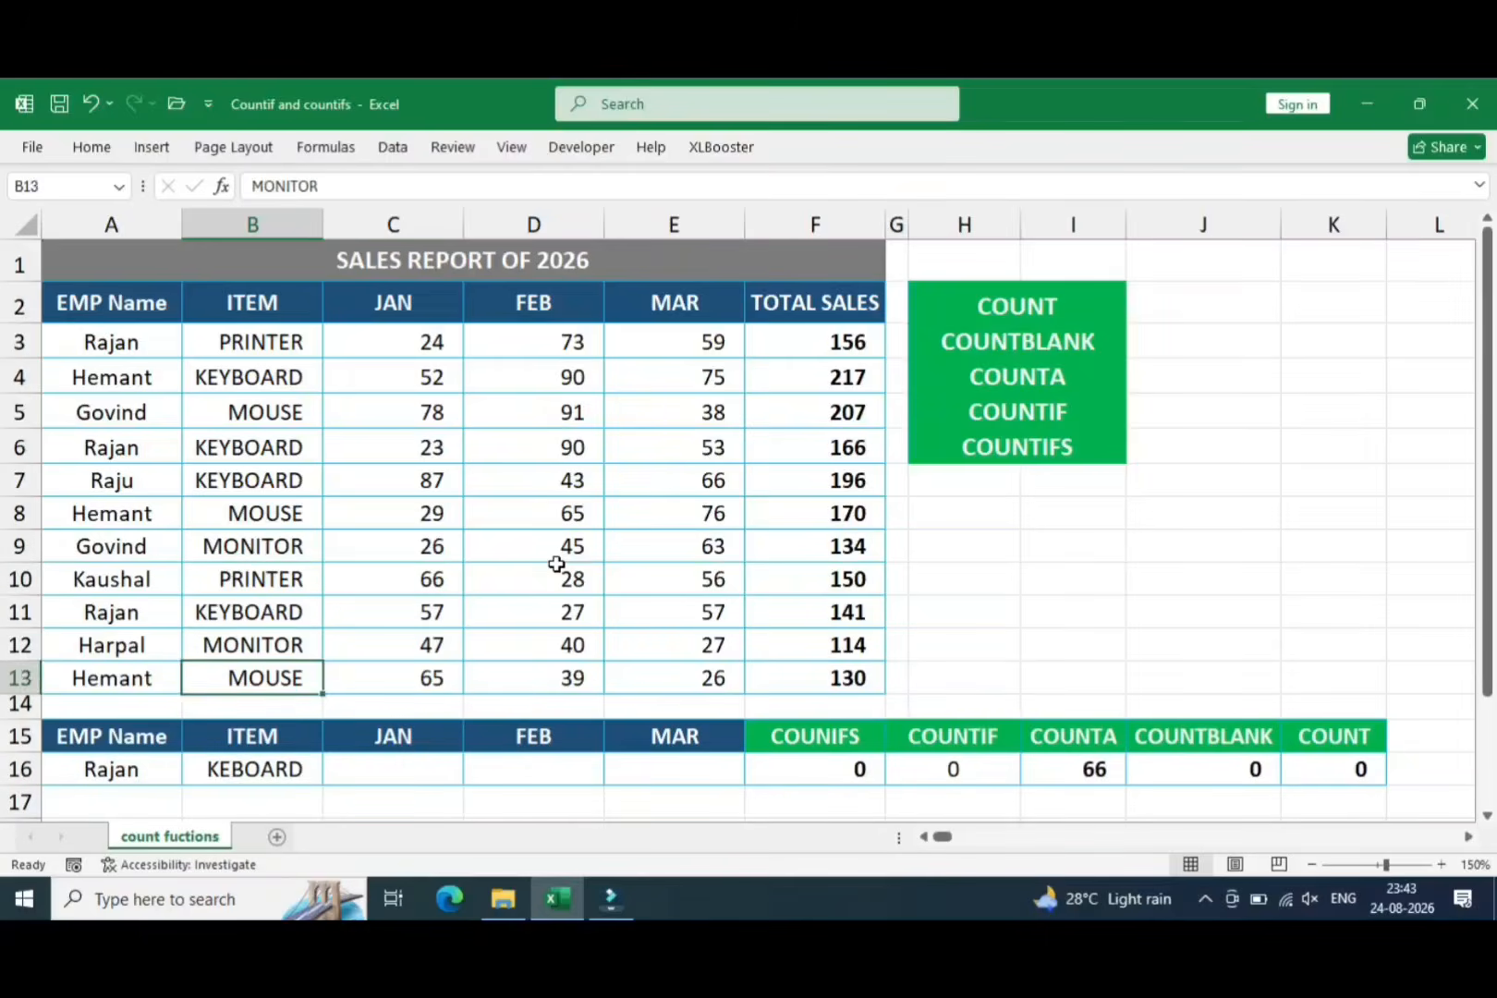
{"action": "key", "text": "F2"}
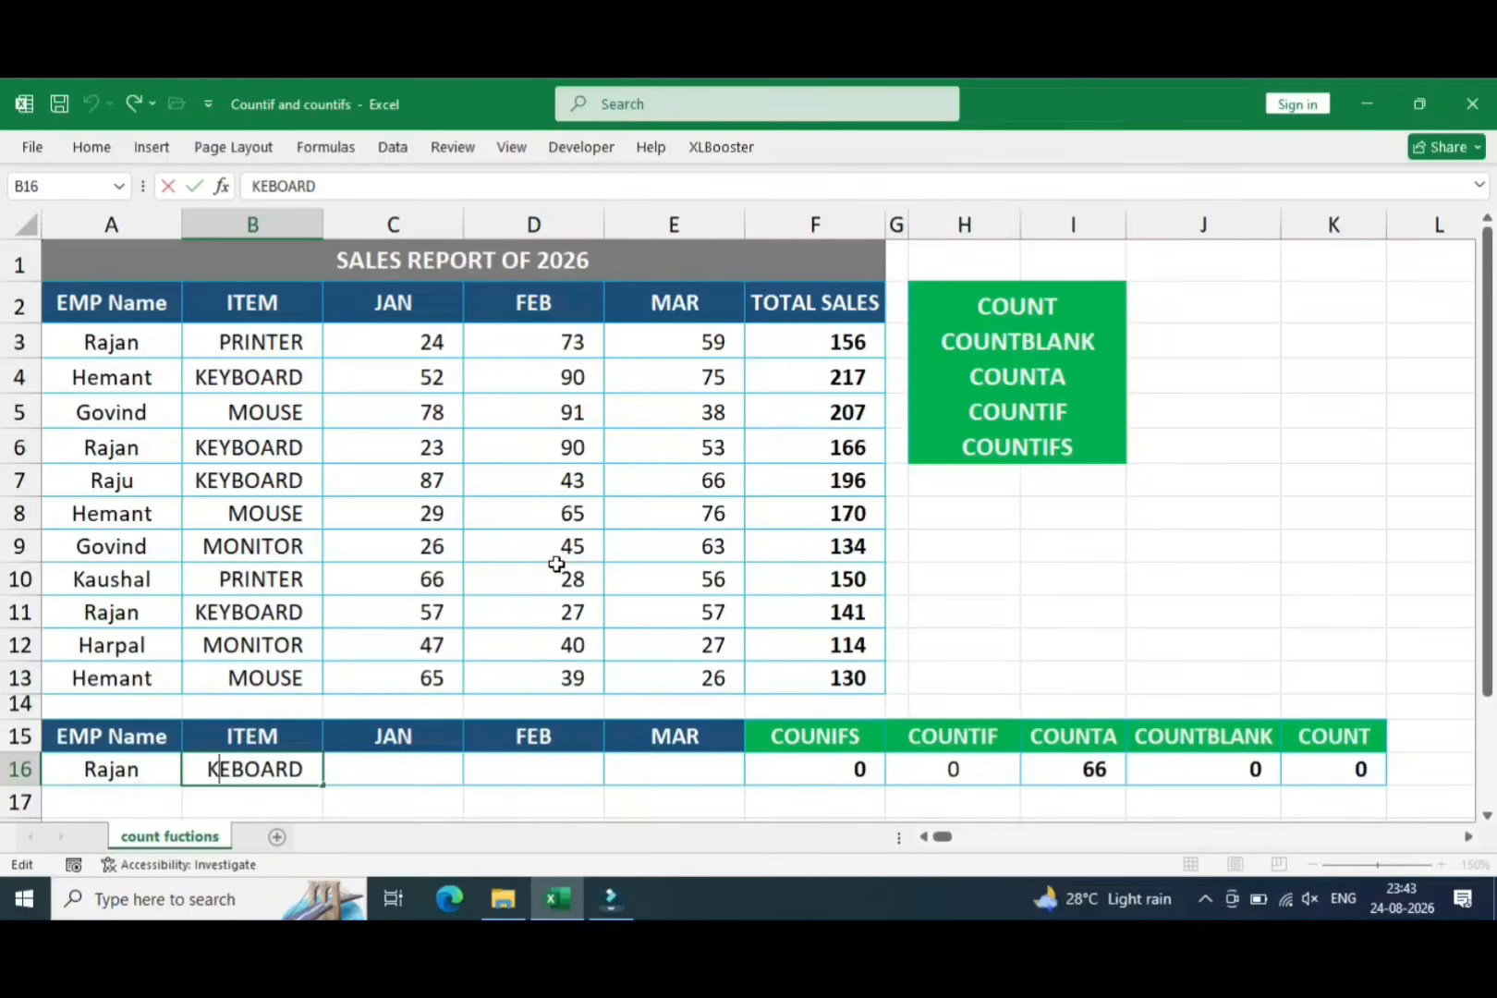
{"action": "key", "text": "Right"}
{"action": "type", "text": "Y"}
{"action": "key", "text": "Return"}
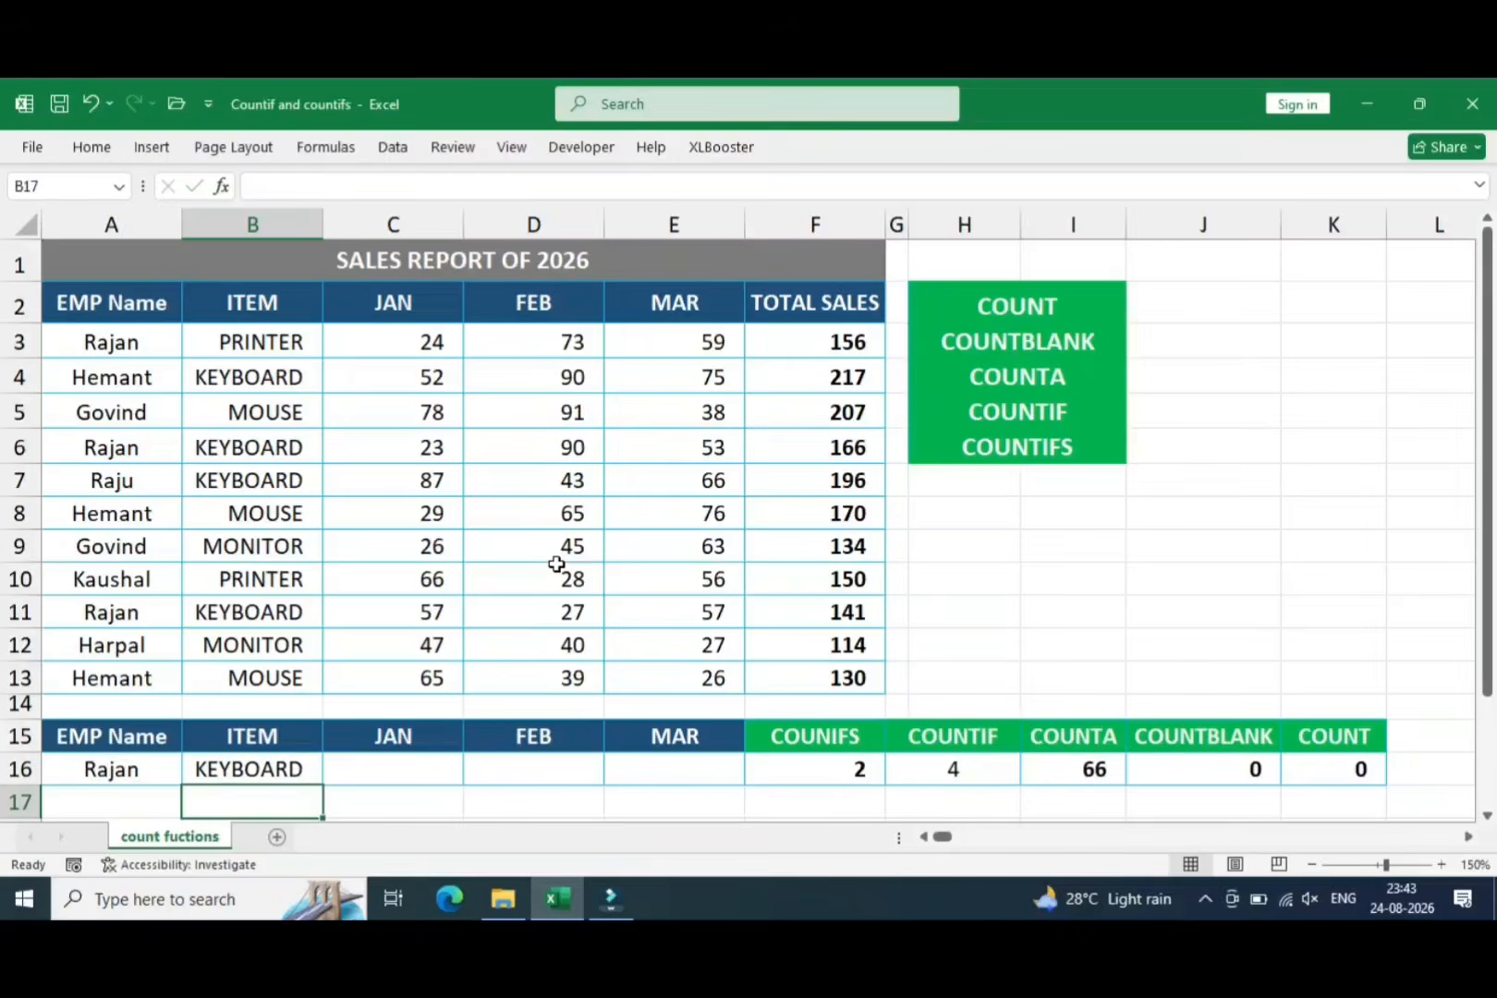
Examine the COUNTIFS result in cell F16 for the employee and item criteria in cells A16 and B16
{"action": "key", "text": "Up"}
{"action": "key", "text": "Left"}
{"action": "key", "text": "Right"}
{"action": "key", "text": "Right"}
{"action": "key", "text": "Right"}
{"action": "key", "text": "Right"}
{"action": "key", "text": "Right"}
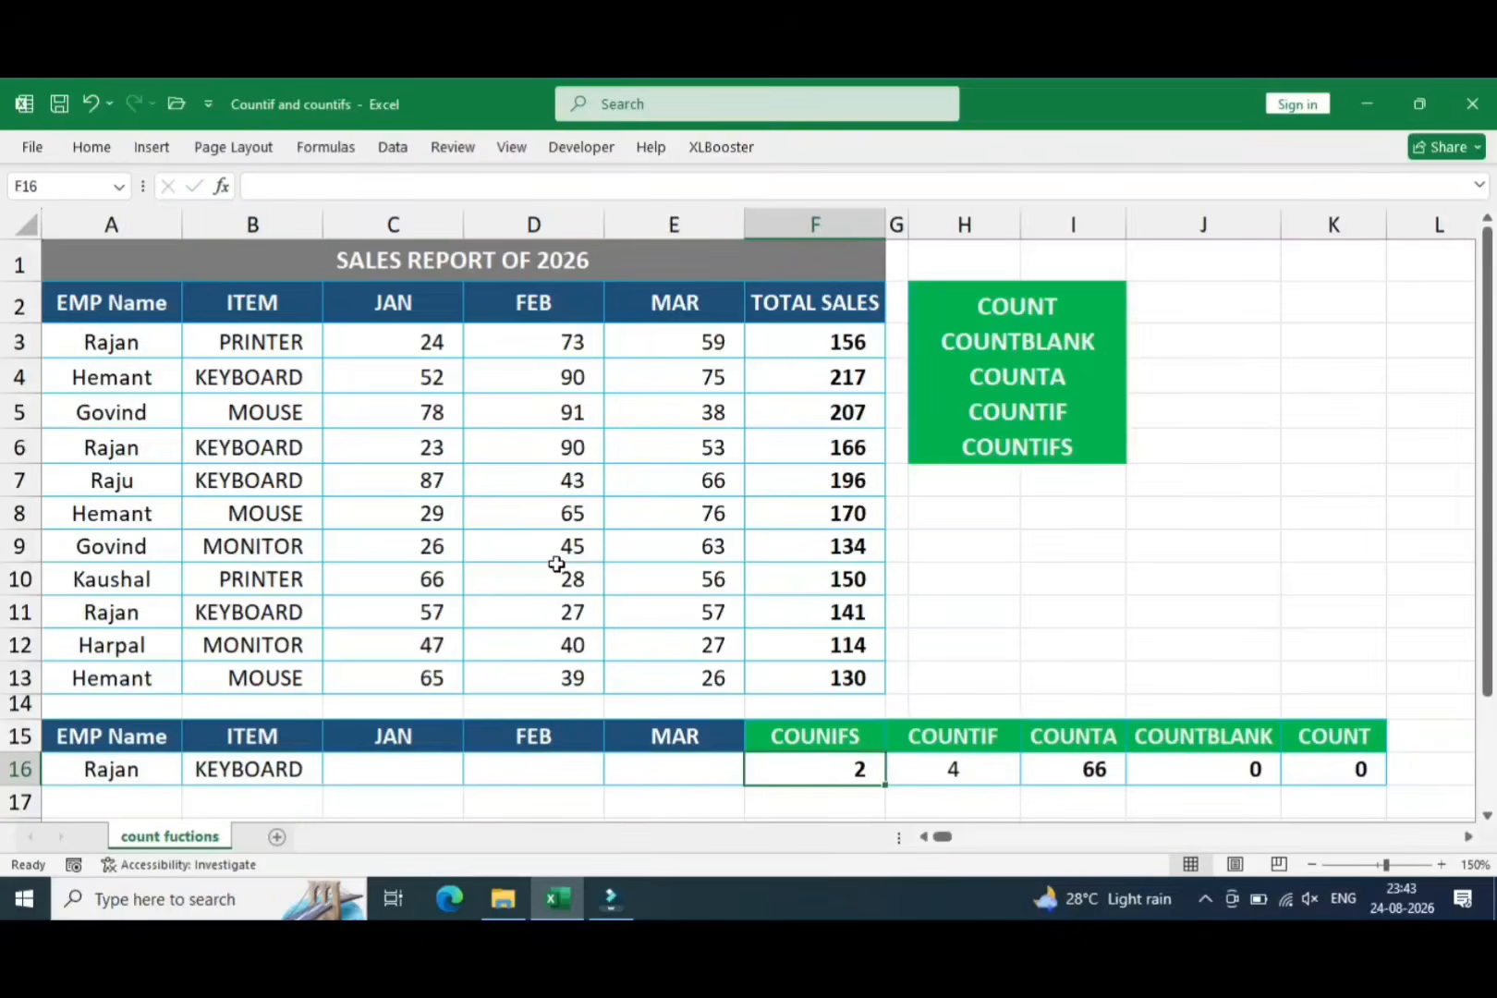
{"action": "key", "text": "Left"}
{"action": "key", "text": "Left"}
{"action": "key", "text": "Left"}
{"action": "key", "text": "Left"}
{"action": "key", "text": "Left"}
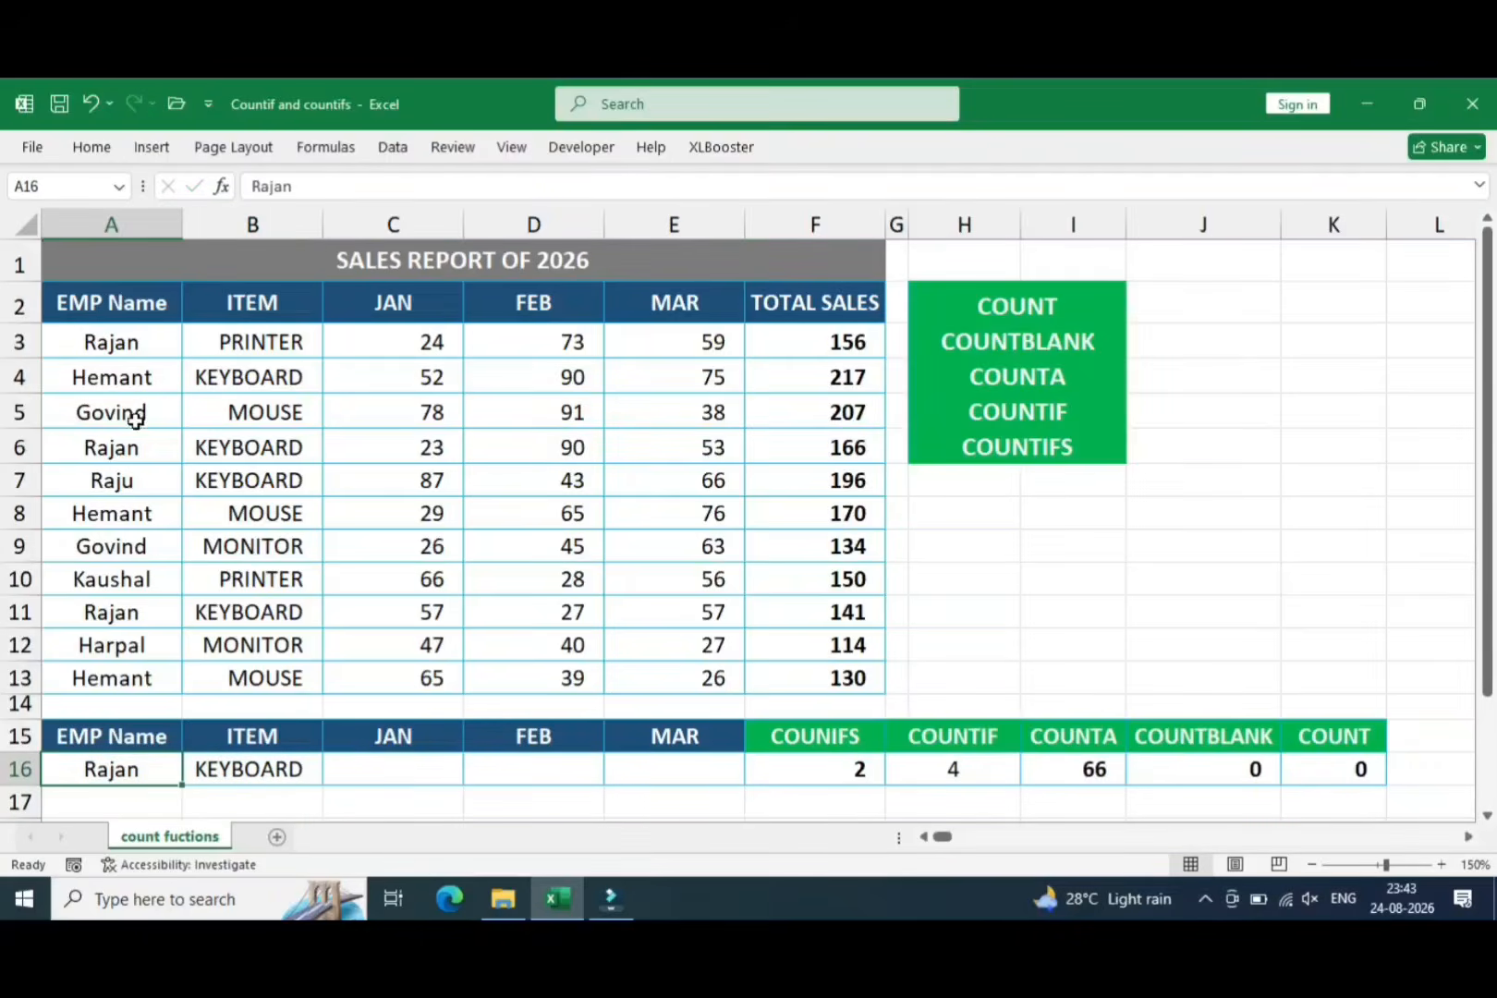
Check the employee names and KEYBOARD items in rows 6 and 11 against the COUNTIFS result
{"action": "left_click", "coordinate": [105, 448]}
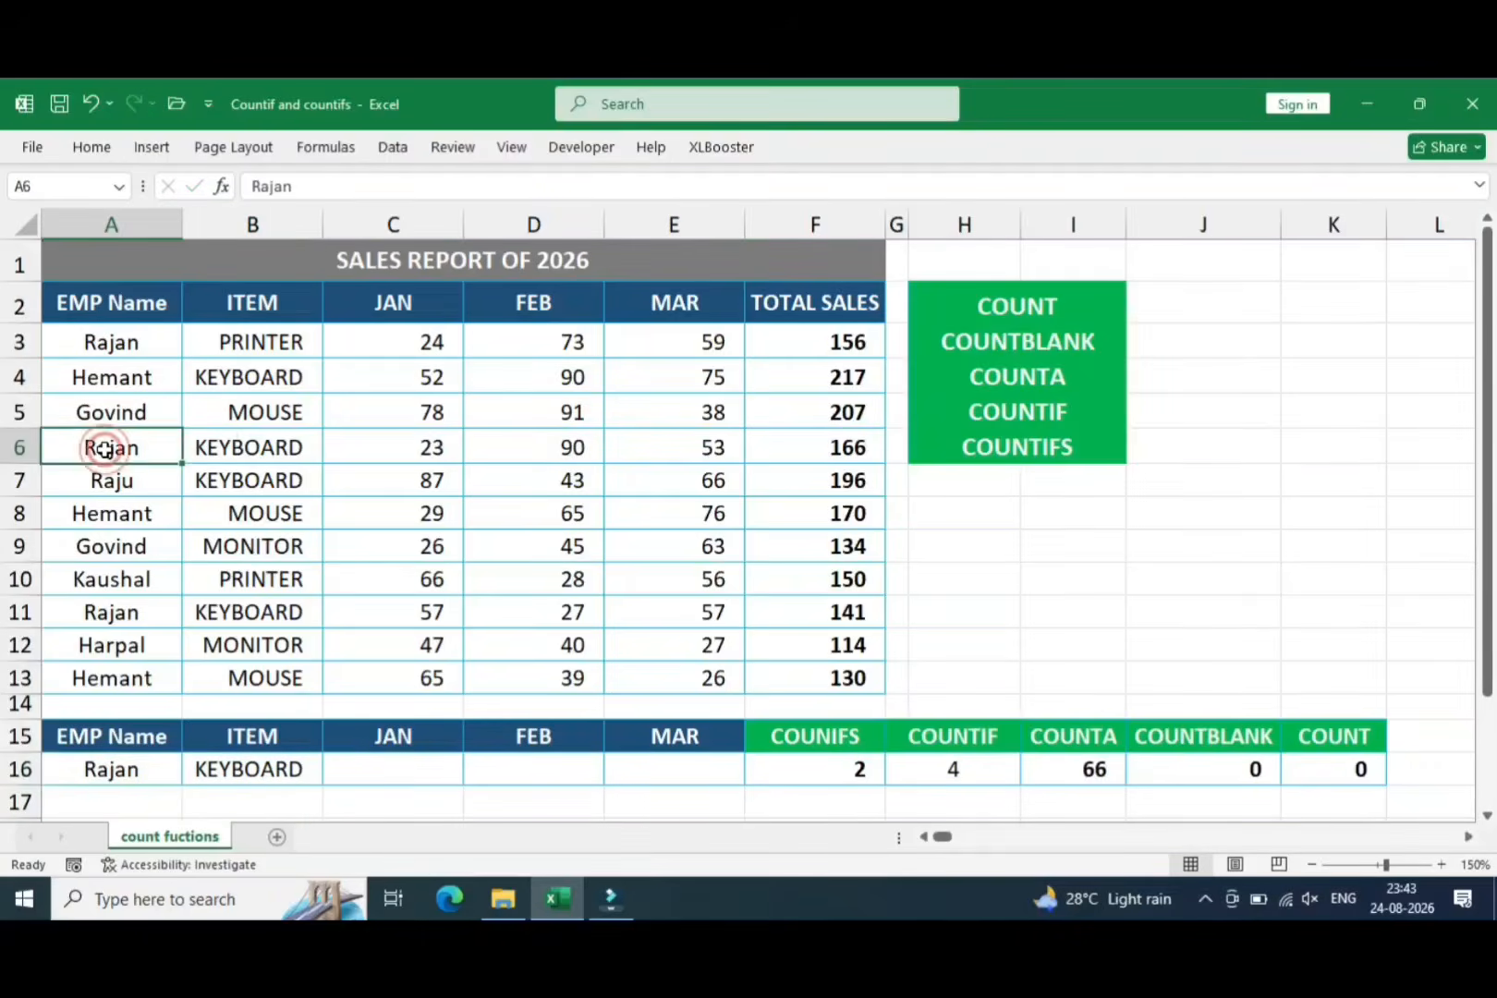
{"action": "left_click", "coordinate": [252, 436]}
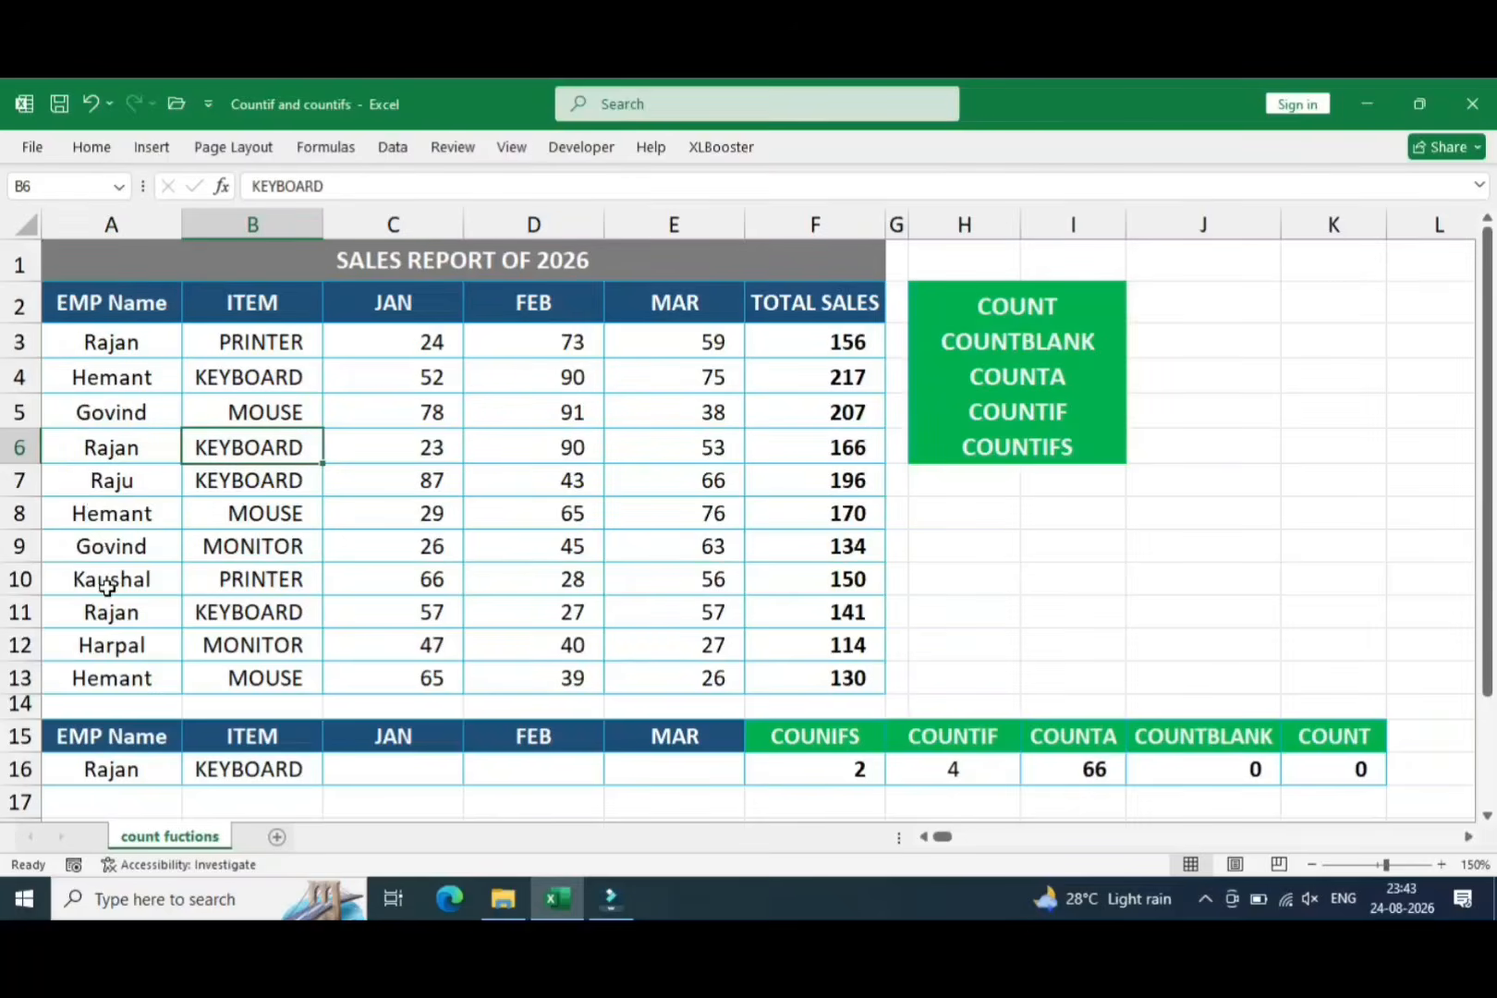
{"action": "left_click", "coordinate": [111, 613]}
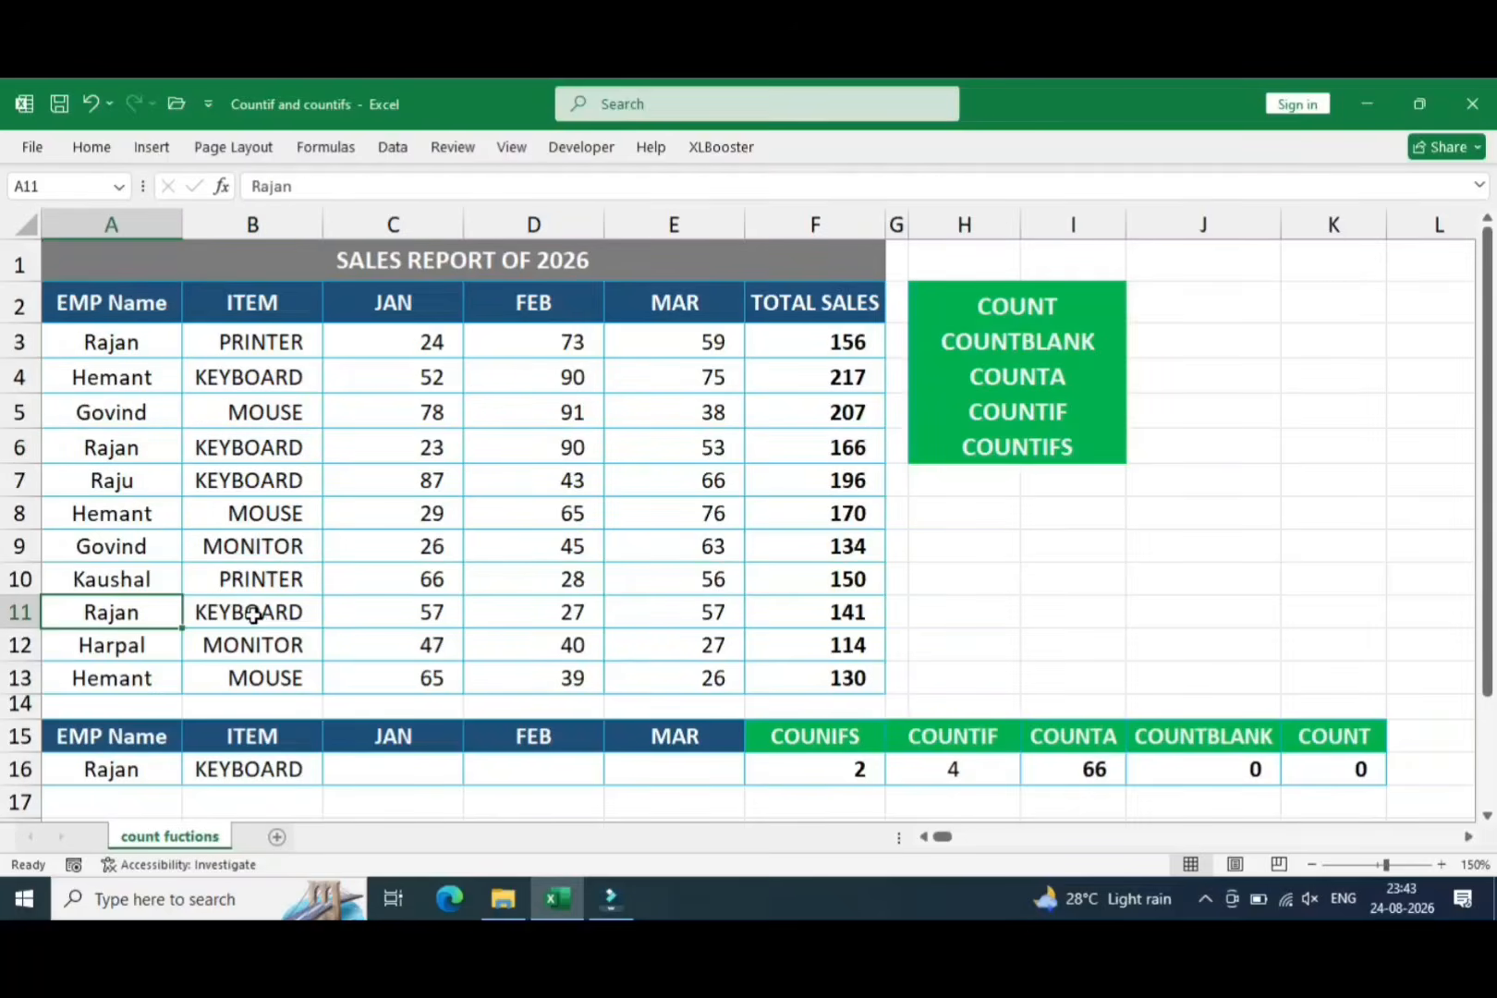
{"action": "left_click", "coordinate": [252, 614]}
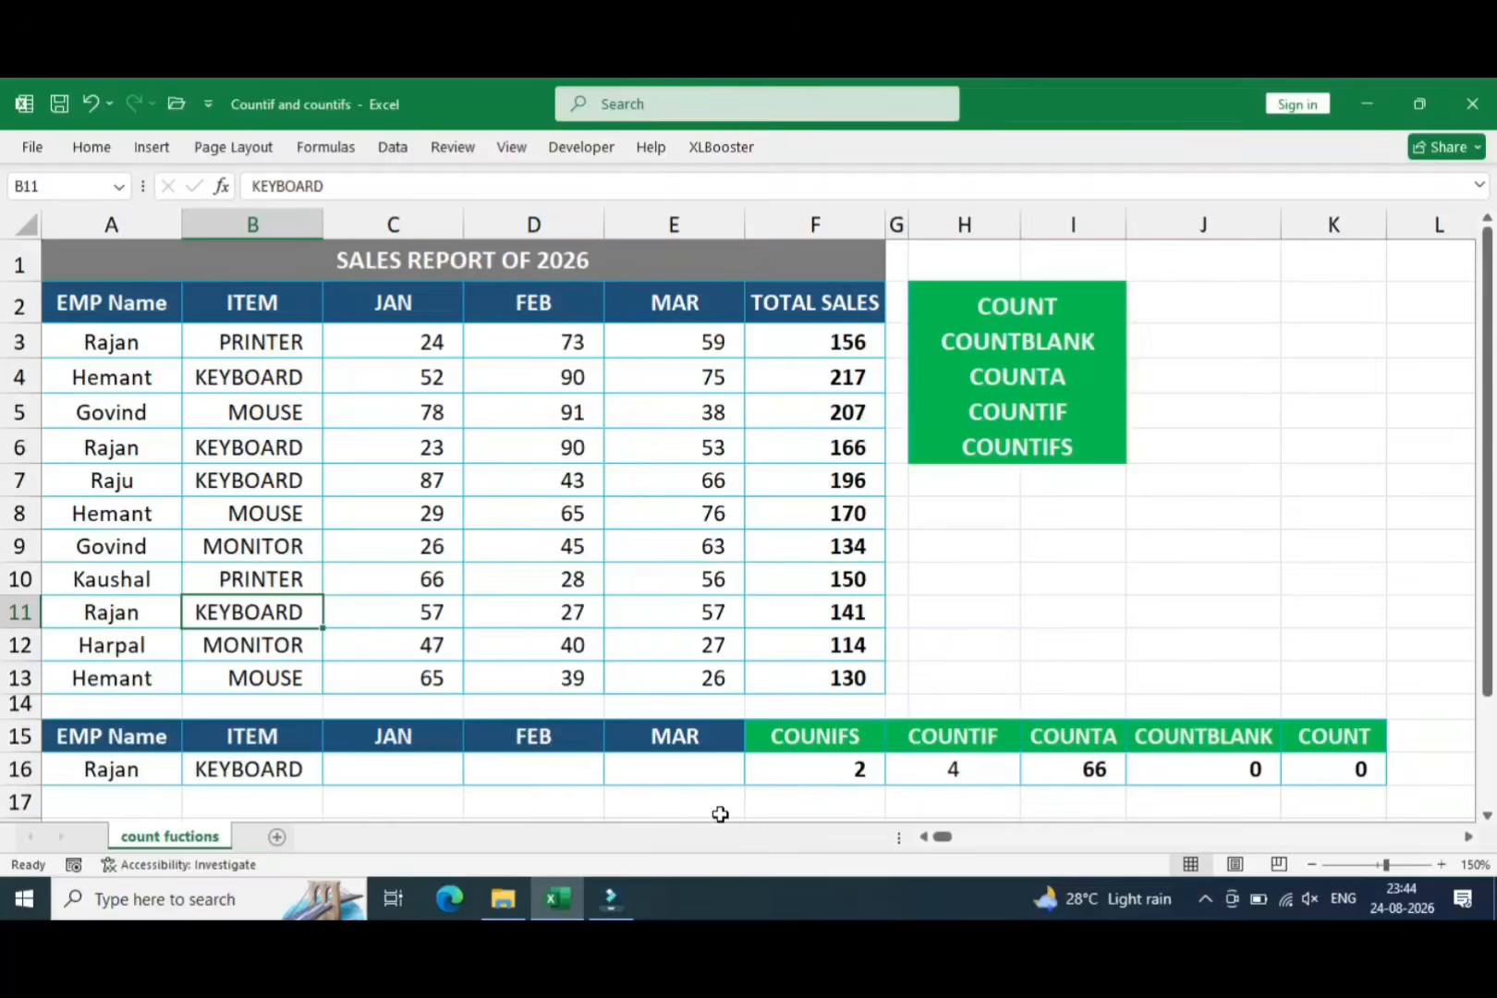
Extend the COUNTIFS formula in cell F16 with the JAN values C3:C13 as a third criteria range
{"action": "left_click", "coordinate": [856, 768]}
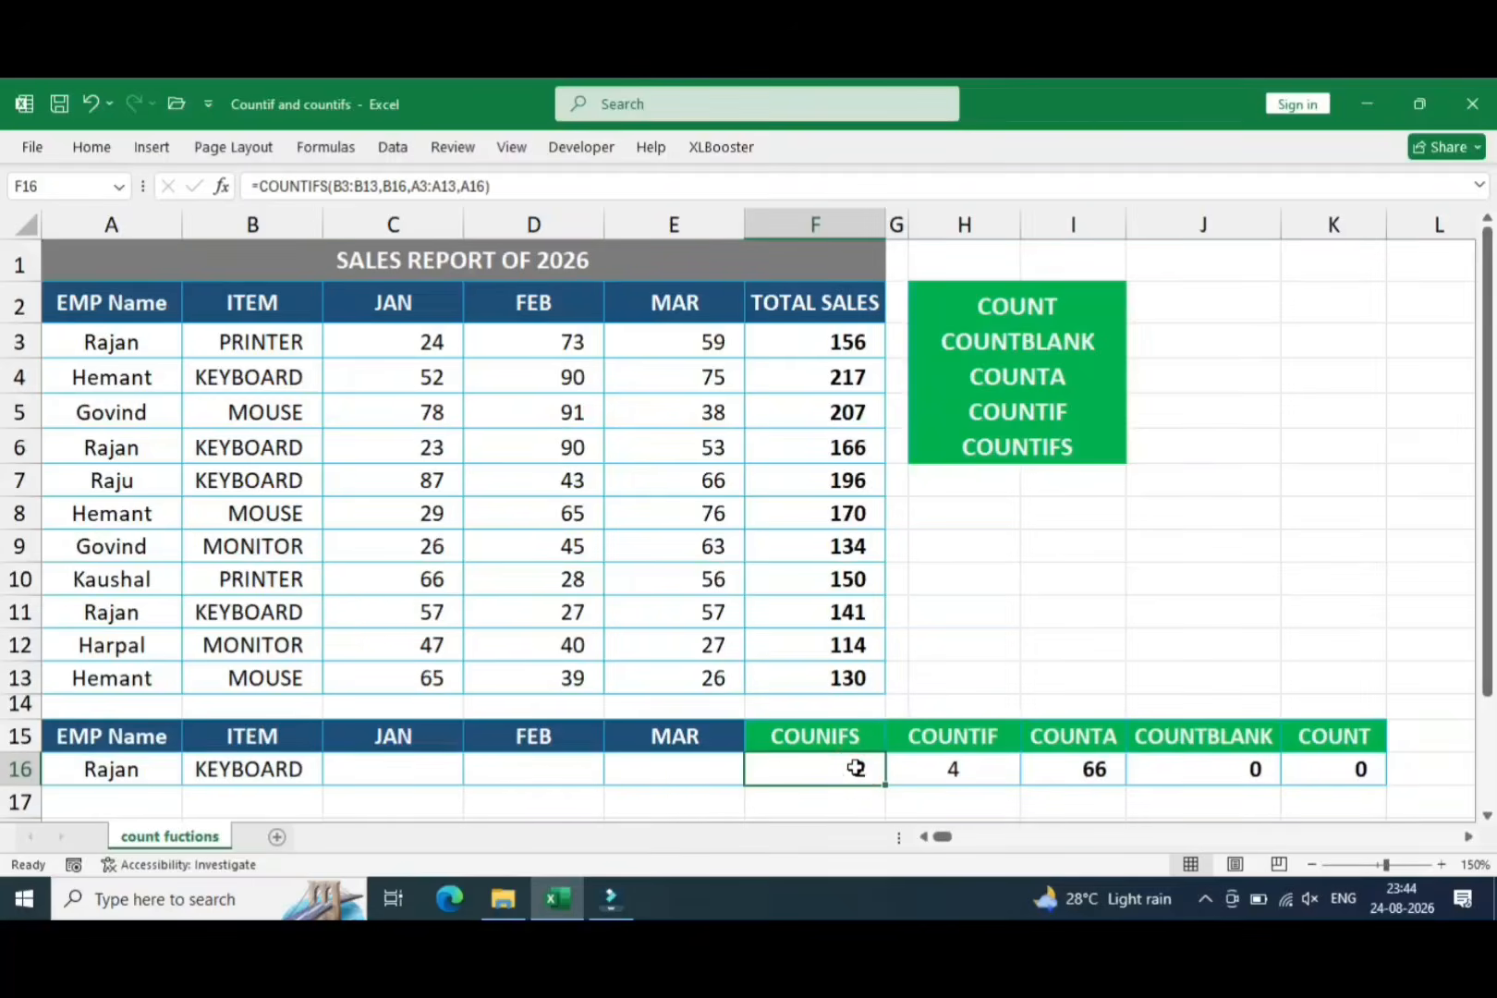
{"action": "double_click", "coordinate": [855, 768]}
{"action": "key", "text": "BackSpace"}
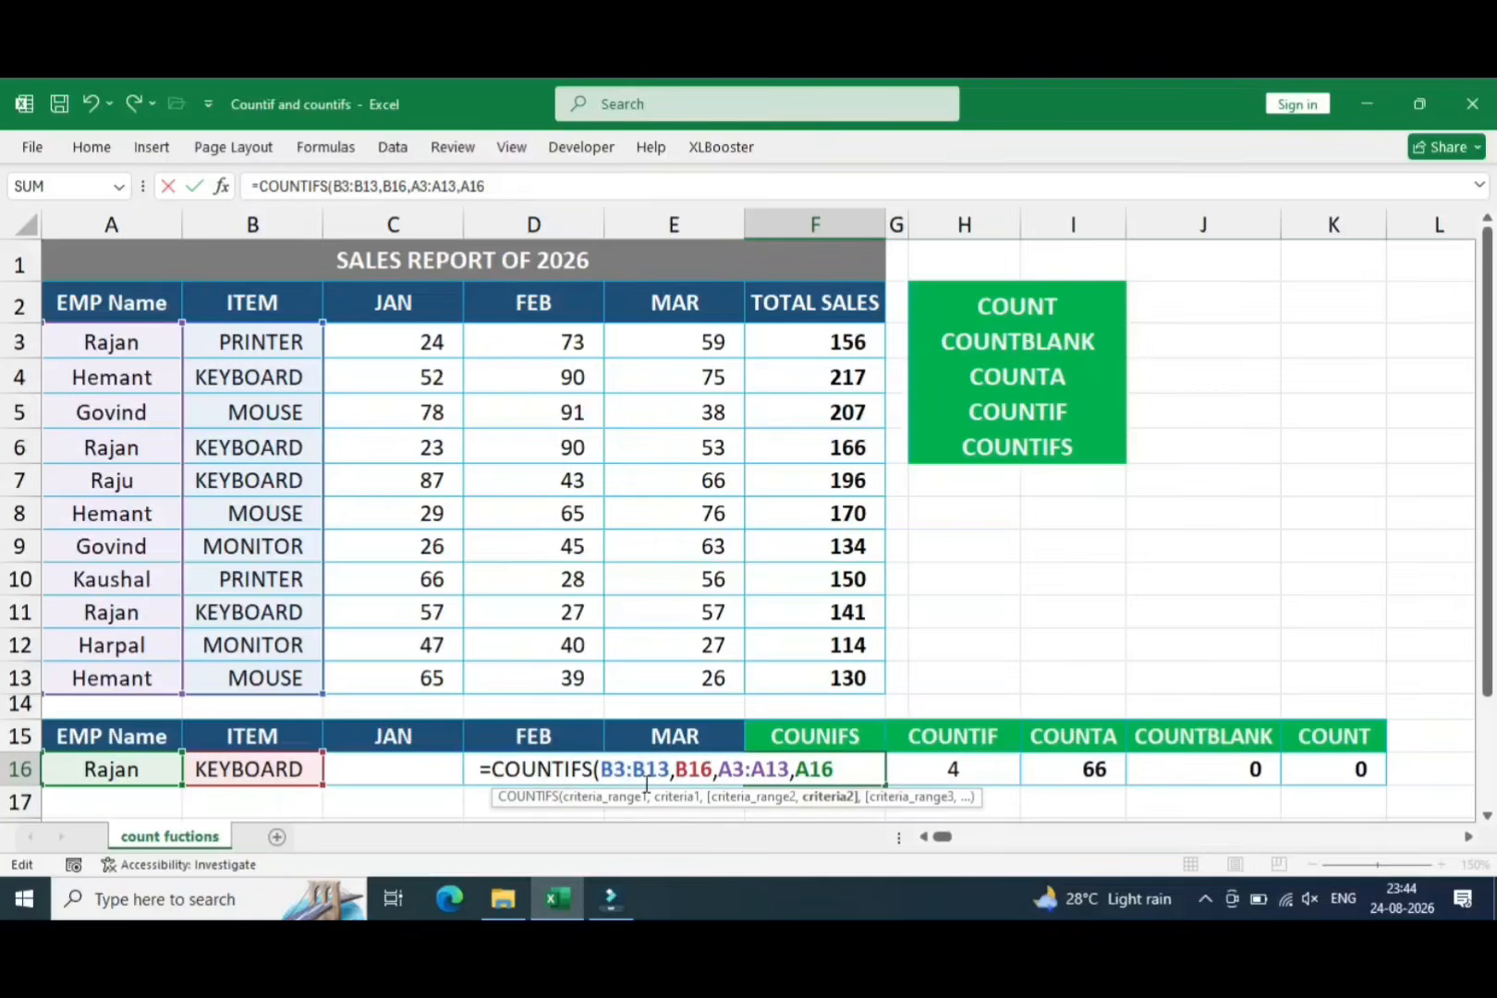
{"action": "type", "text": ","}
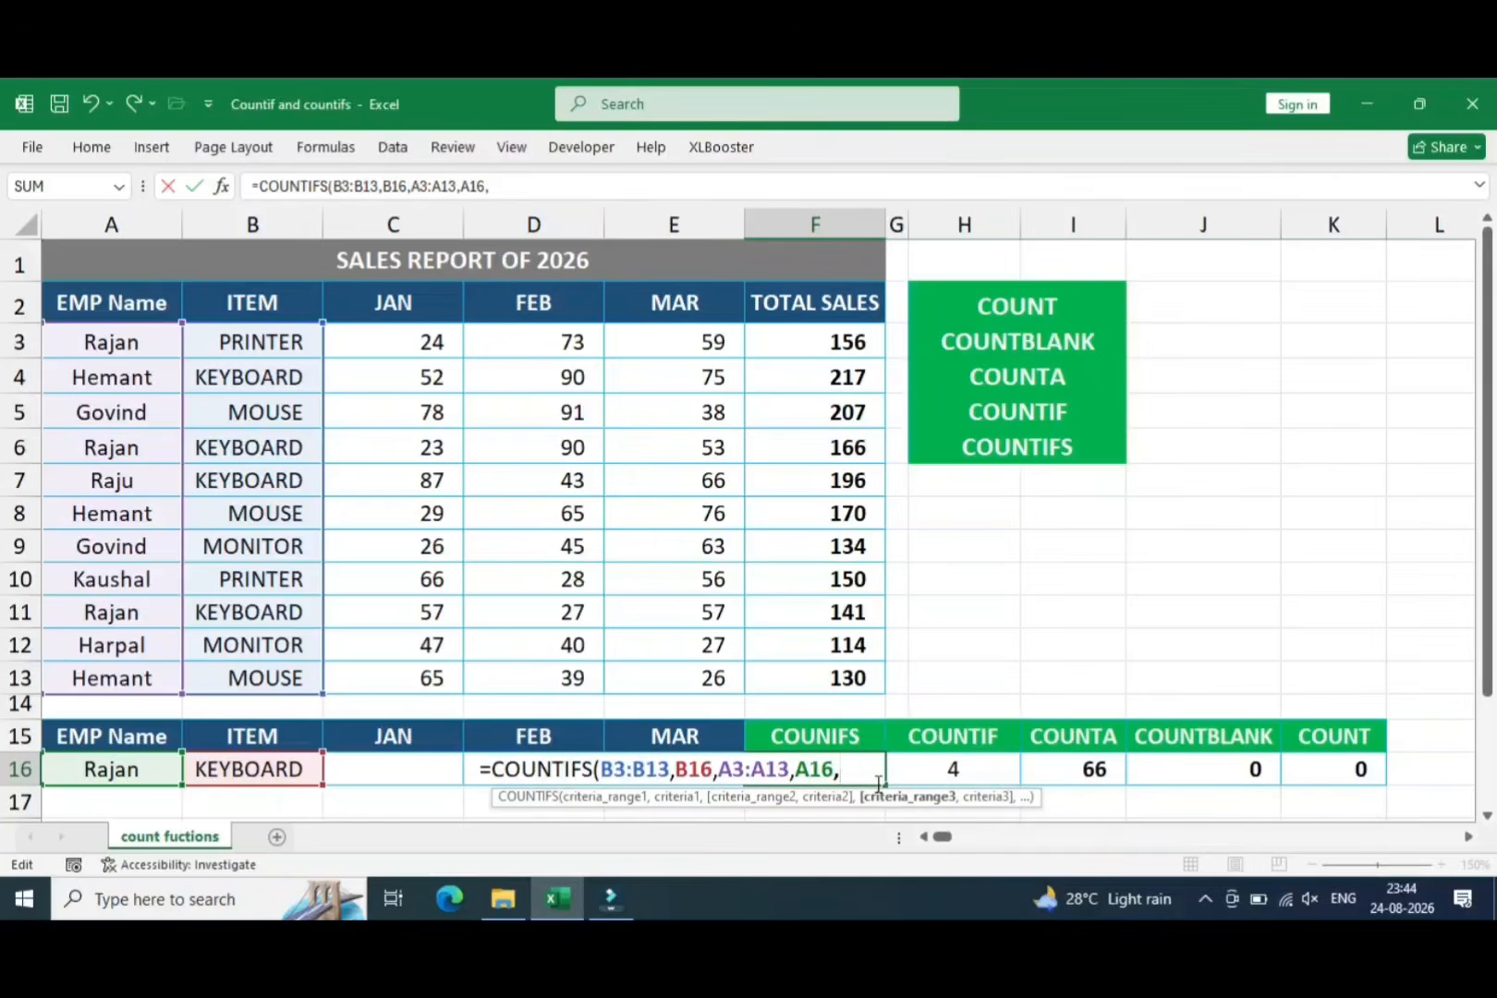
{"action": "left_click", "coordinate": [433, 342]}
{"action": "key", "text": "shift+Down"}
{"action": "key", "text": "shift+Down"}
{"action": "key", "text": "shift+Down"}
{"action": "key", "text": "shift+Down"}
{"action": "key", "text": "shift+Down"}
{"action": "key", "text": "shift+Down"}
{"action": "key", "text": "shift+Down"}
{"action": "key", "text": "shift+Down"}
{"action": "key", "text": "shift+Down"}
{"action": "key", "text": "shift+Down"}
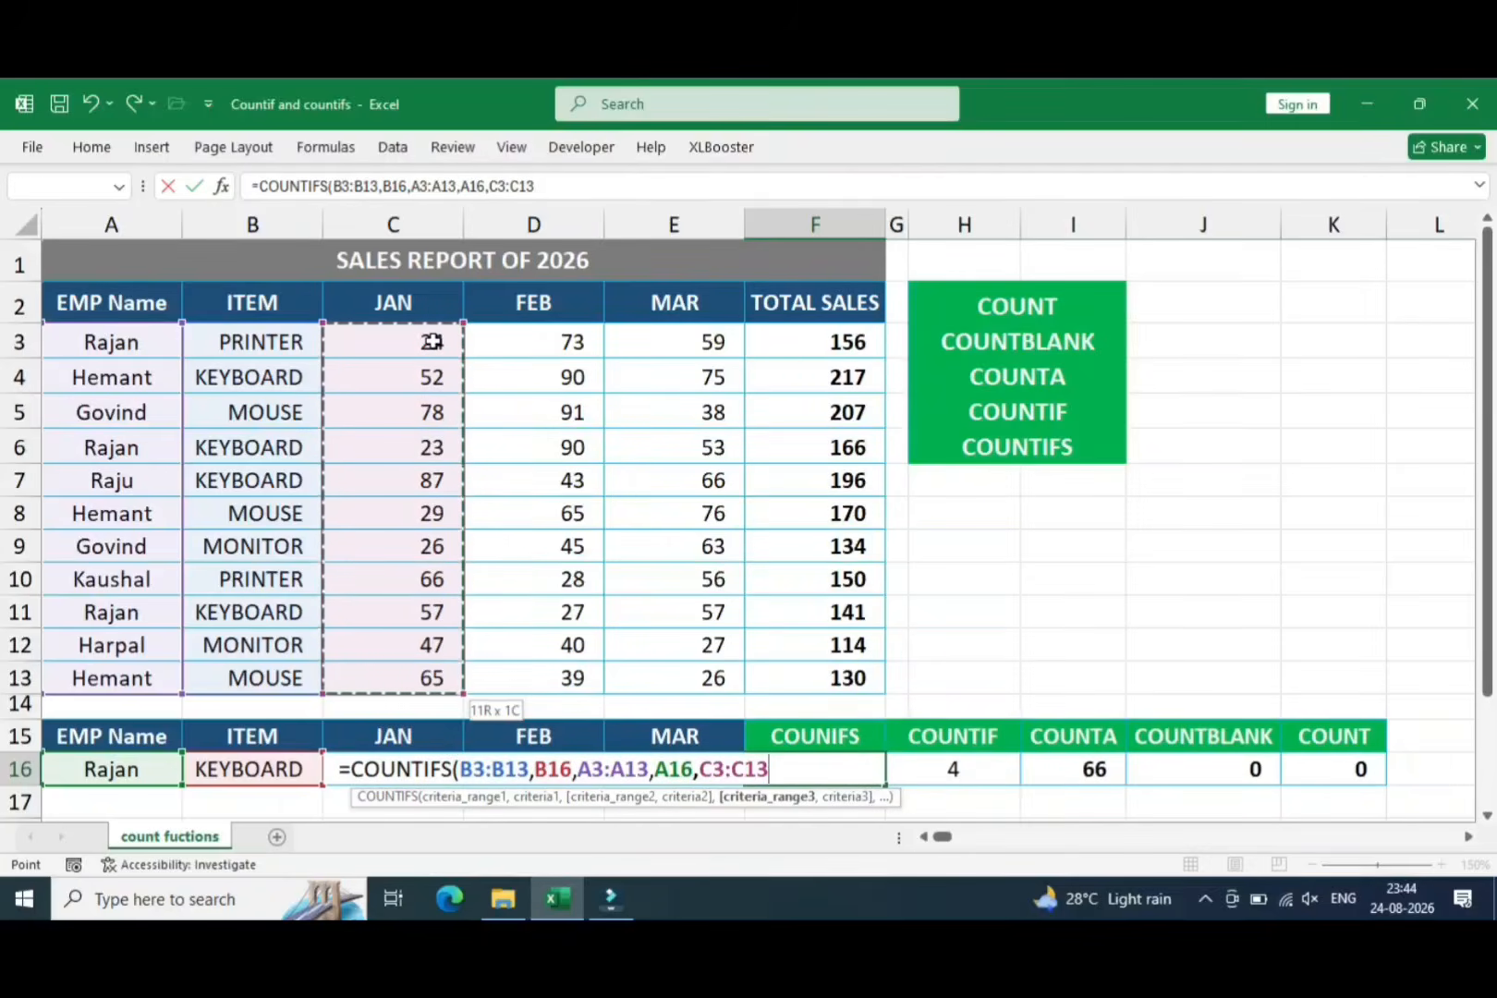
Add cell C16 as the criterion for the JAN range and complete the COUNTIFS formula in F16
{"action": "type", "text": ","}
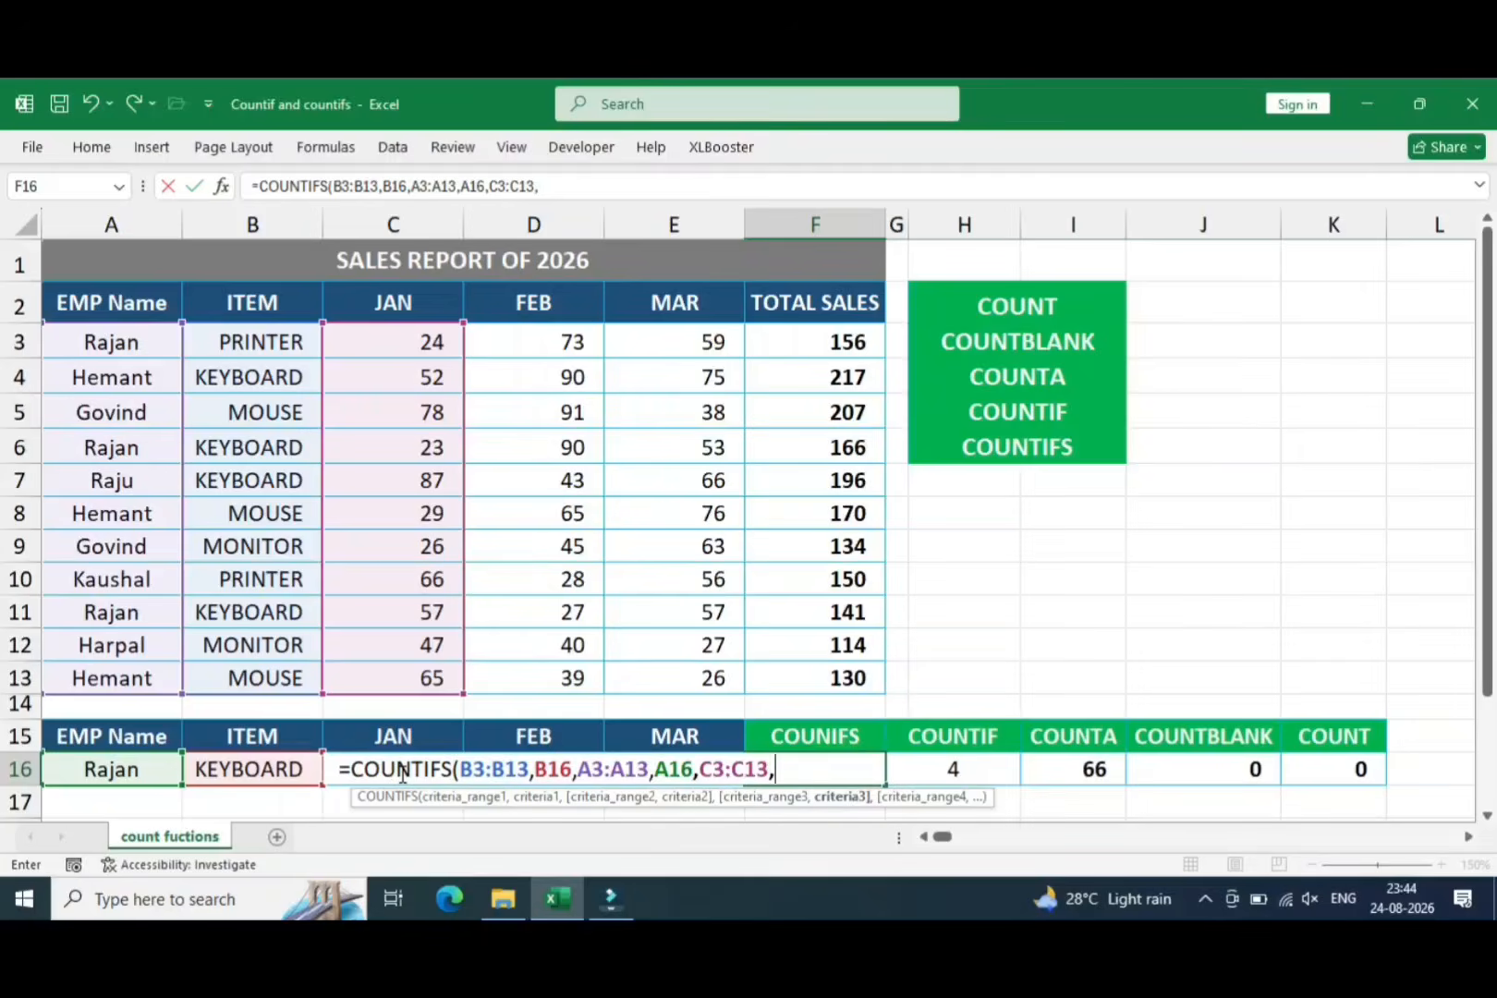
{"action": "type", "text": "c16"}
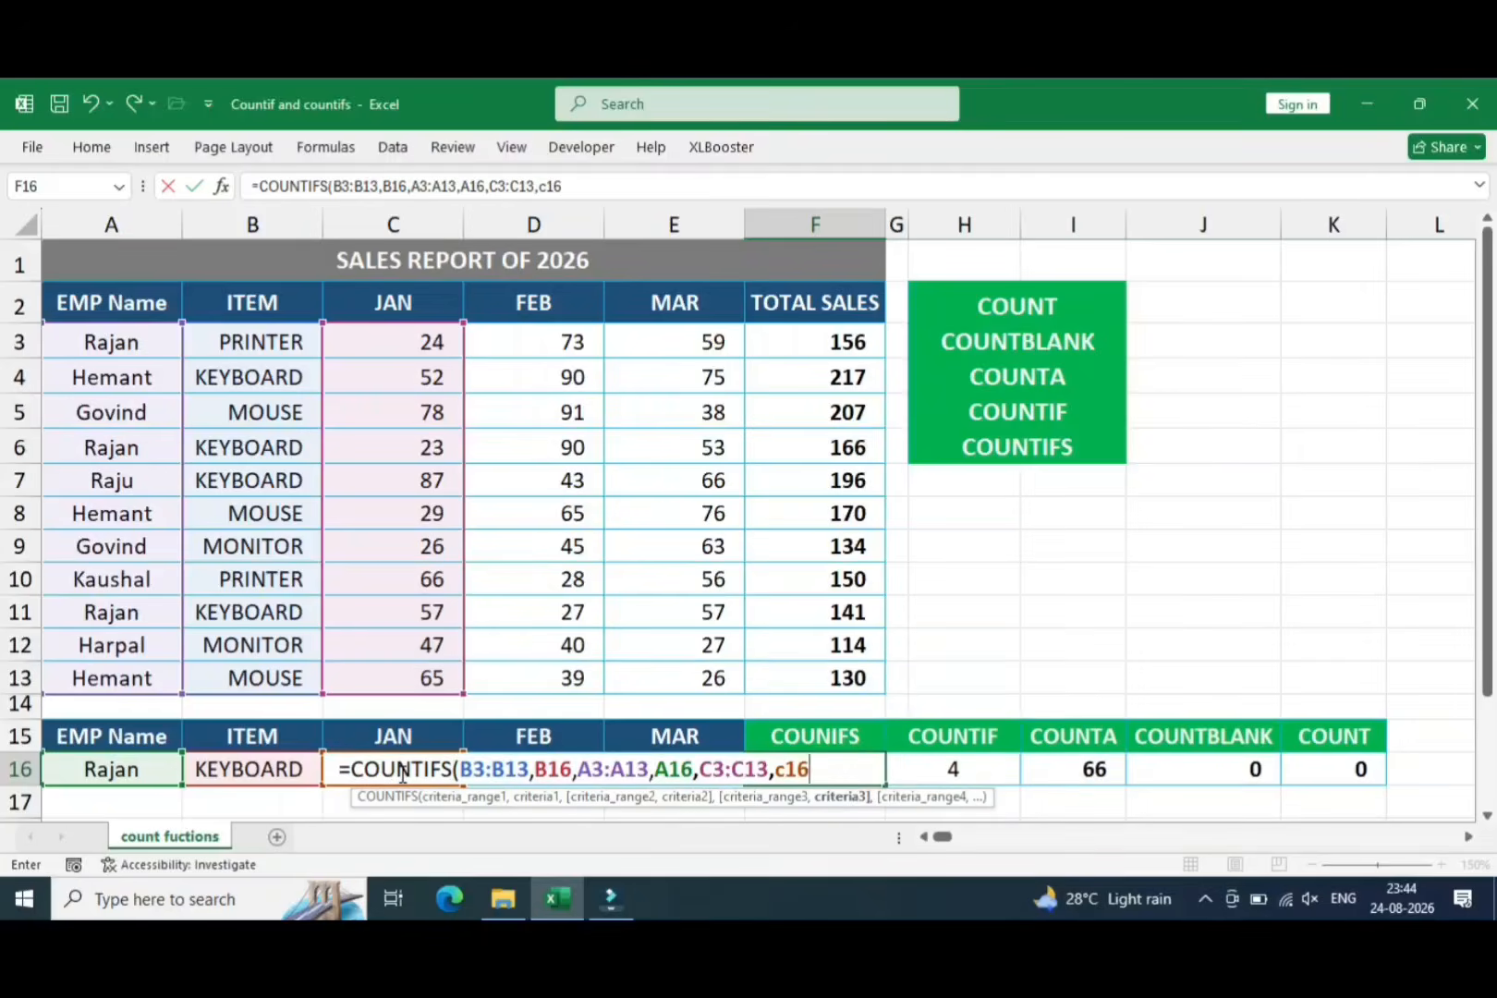
{"action": "type", "text": ")"}
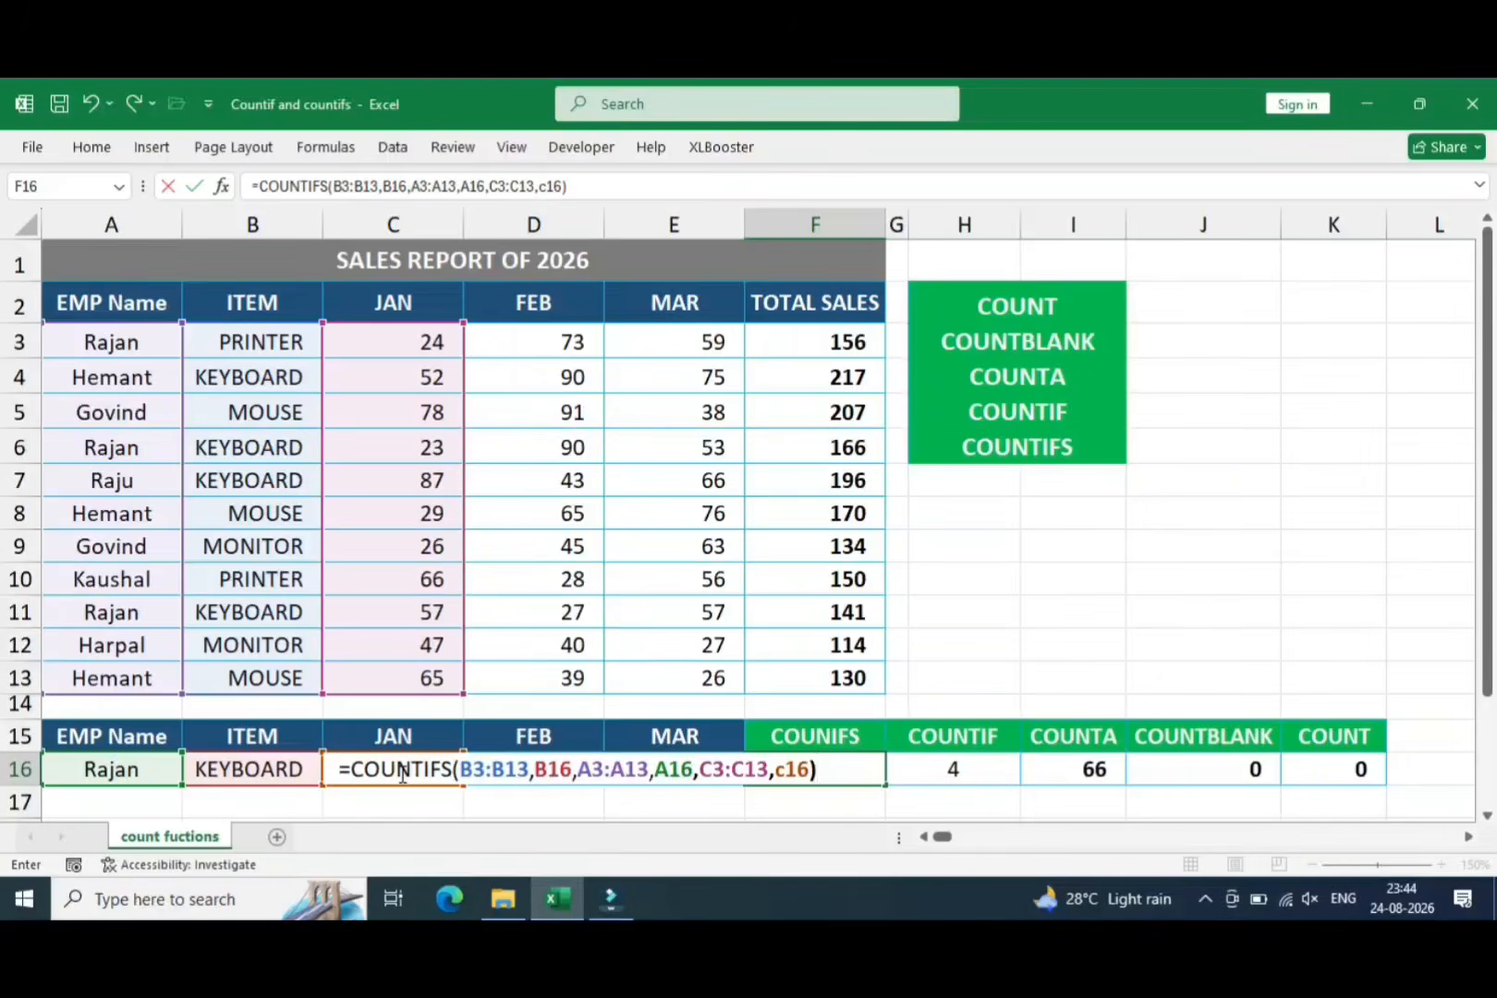
{"action": "key", "text": "Return"}
{"action": "key", "text": "Up"}
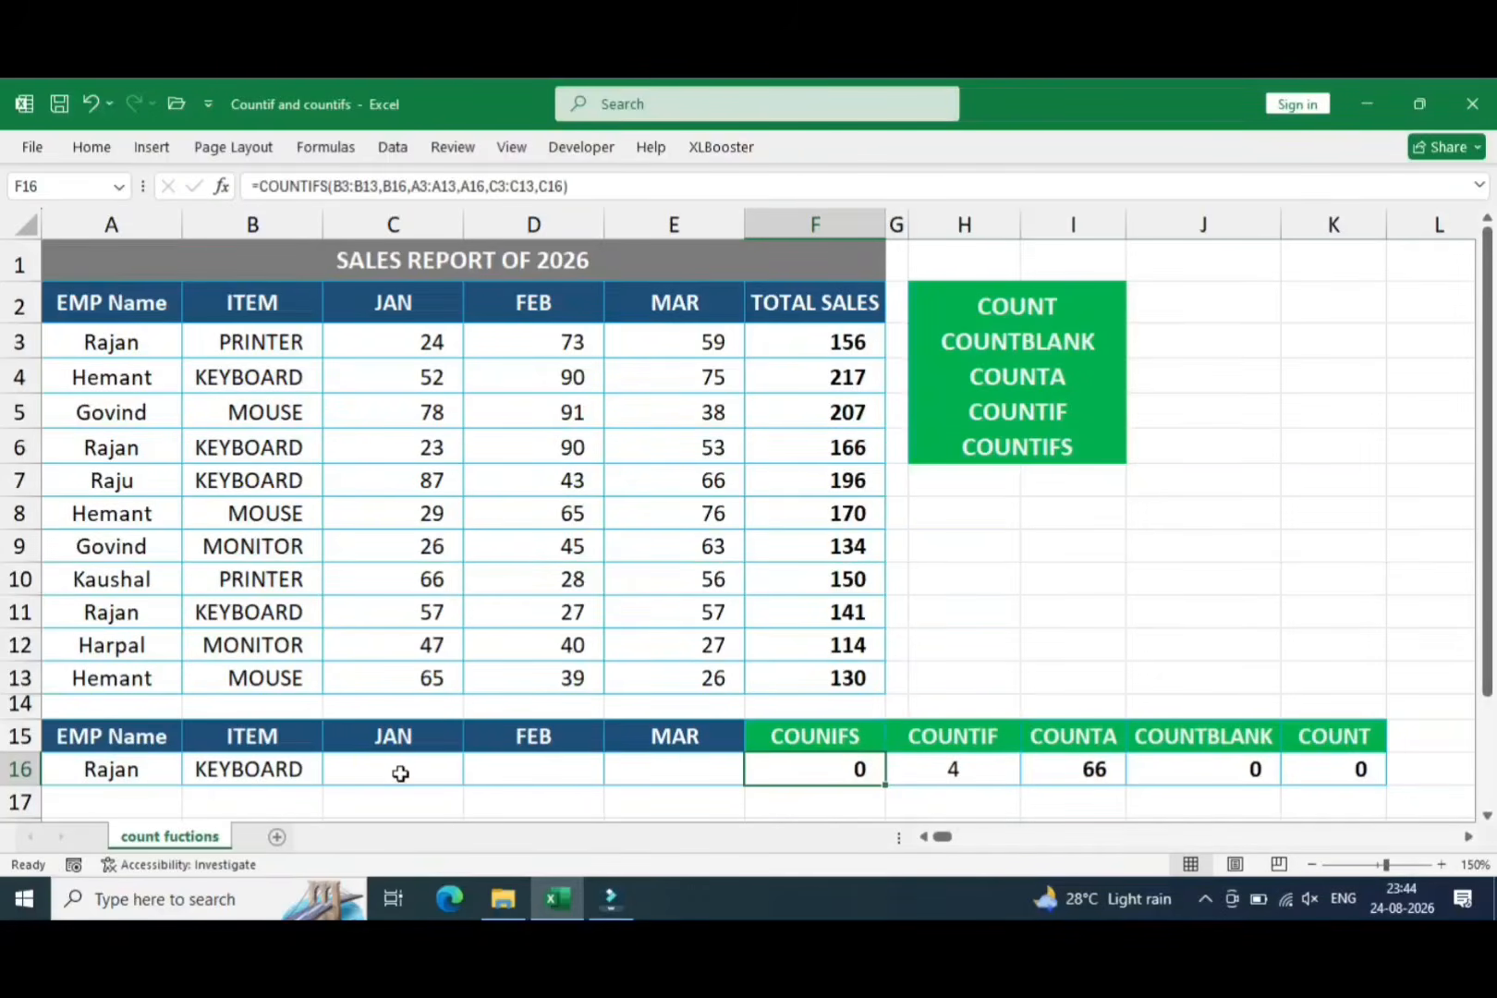
Enter the JAN sales criterion >20 in cell C16
{"action": "key", "text": "Left"}
{"action": "key", "text": "Left"}
{"action": "key", "text": "Left"}
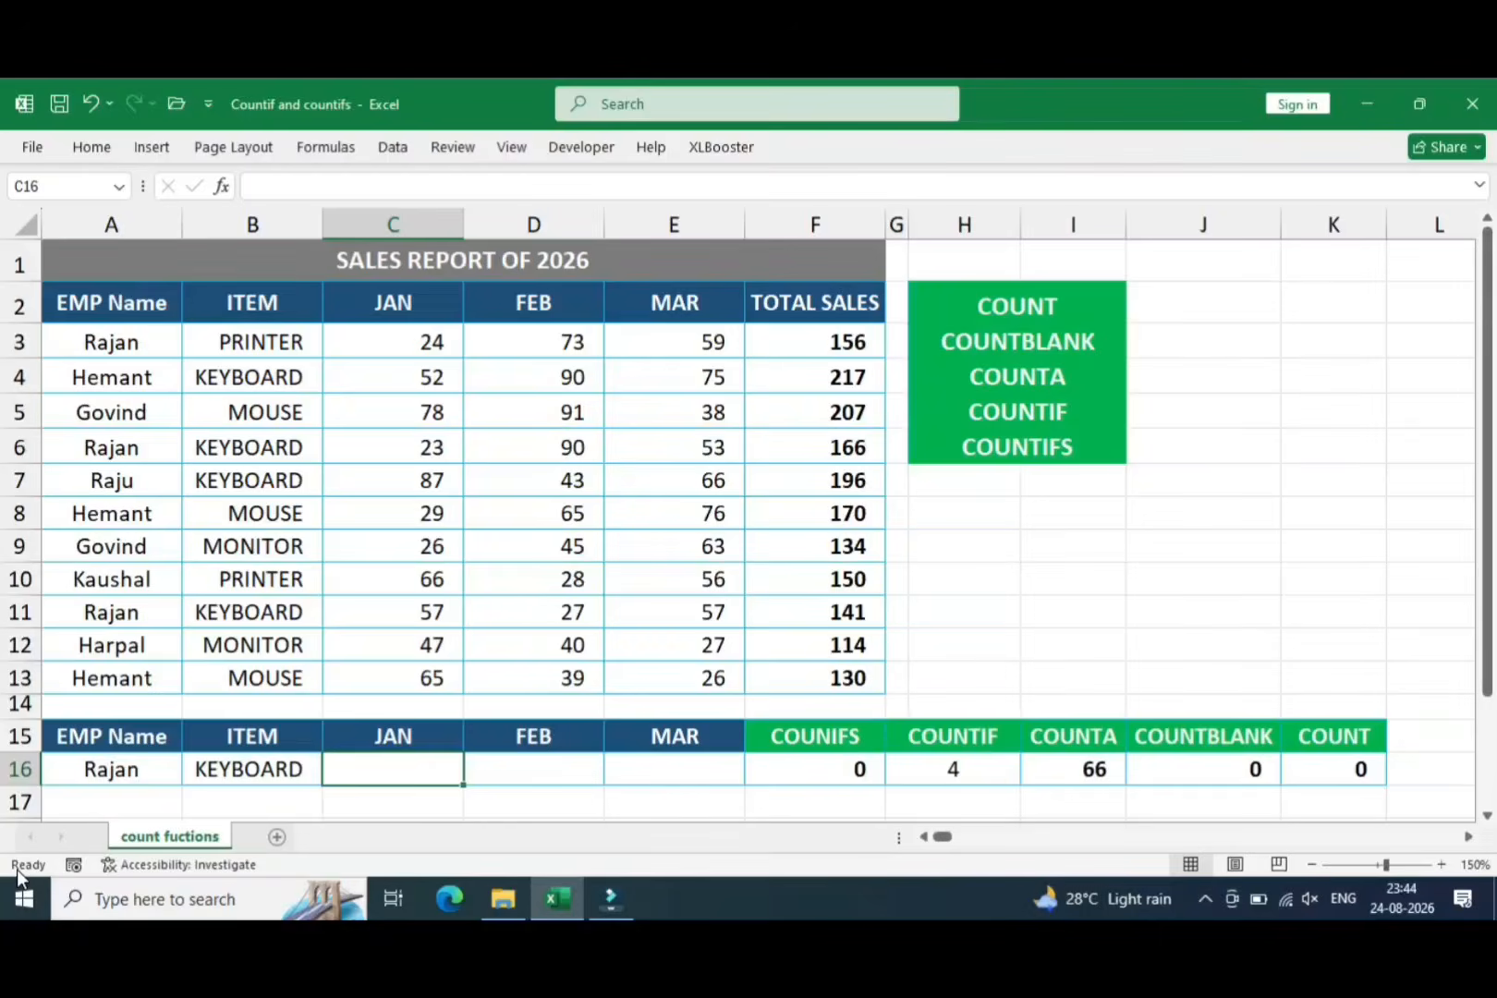
{"action": "type", "text": ">2"}
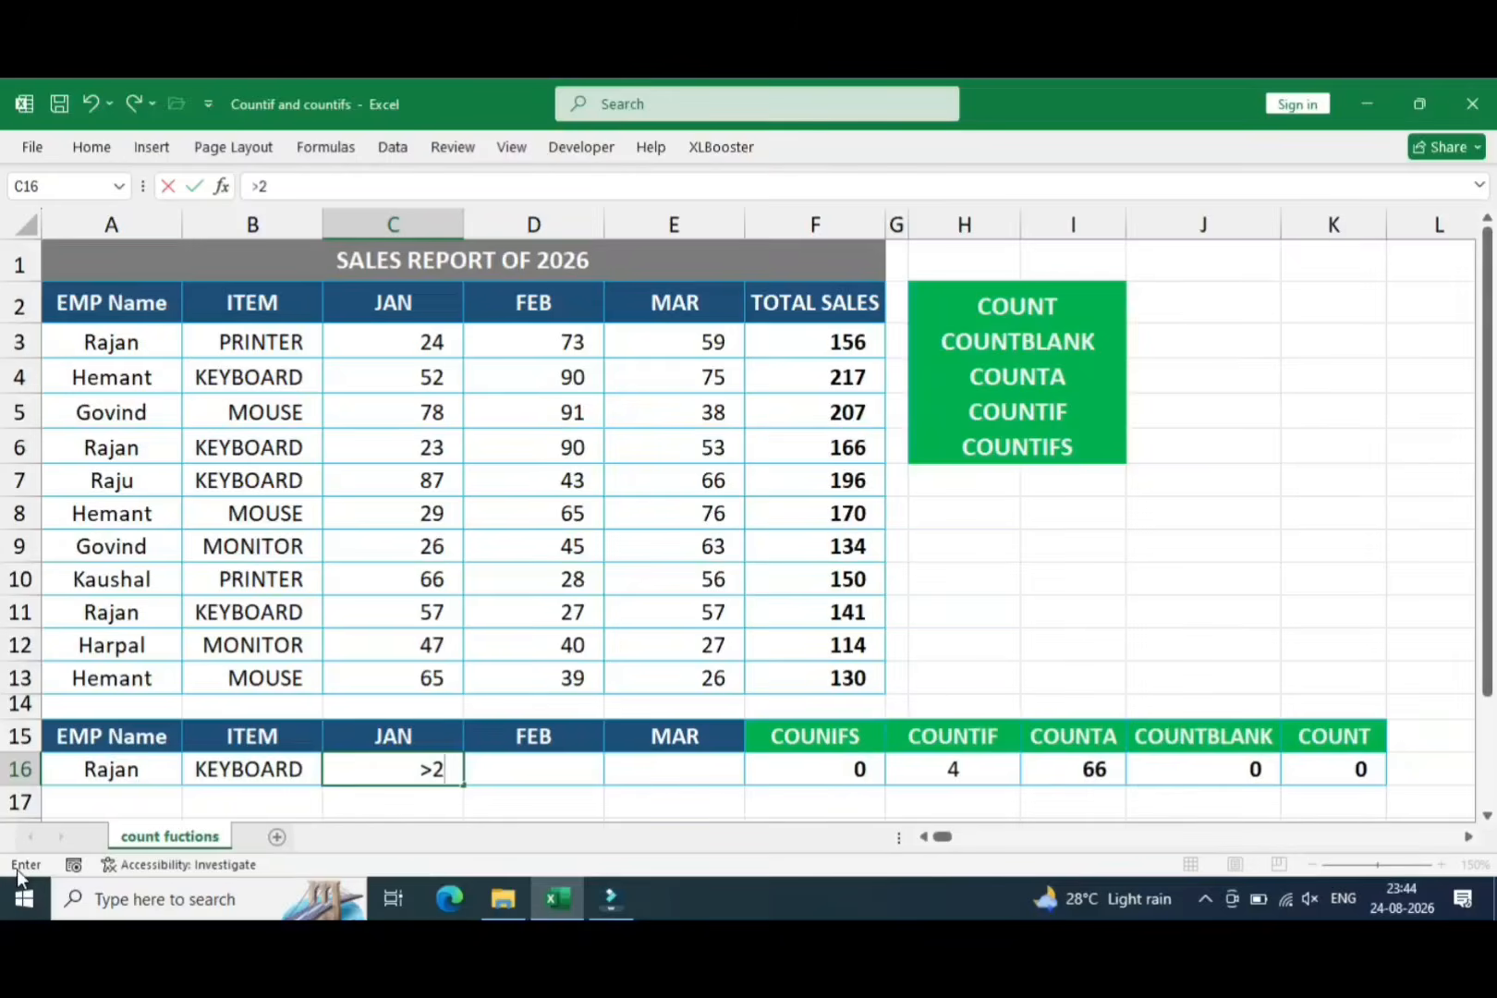
{"action": "type", "text": "0"}
{"action": "key", "text": "Return"}
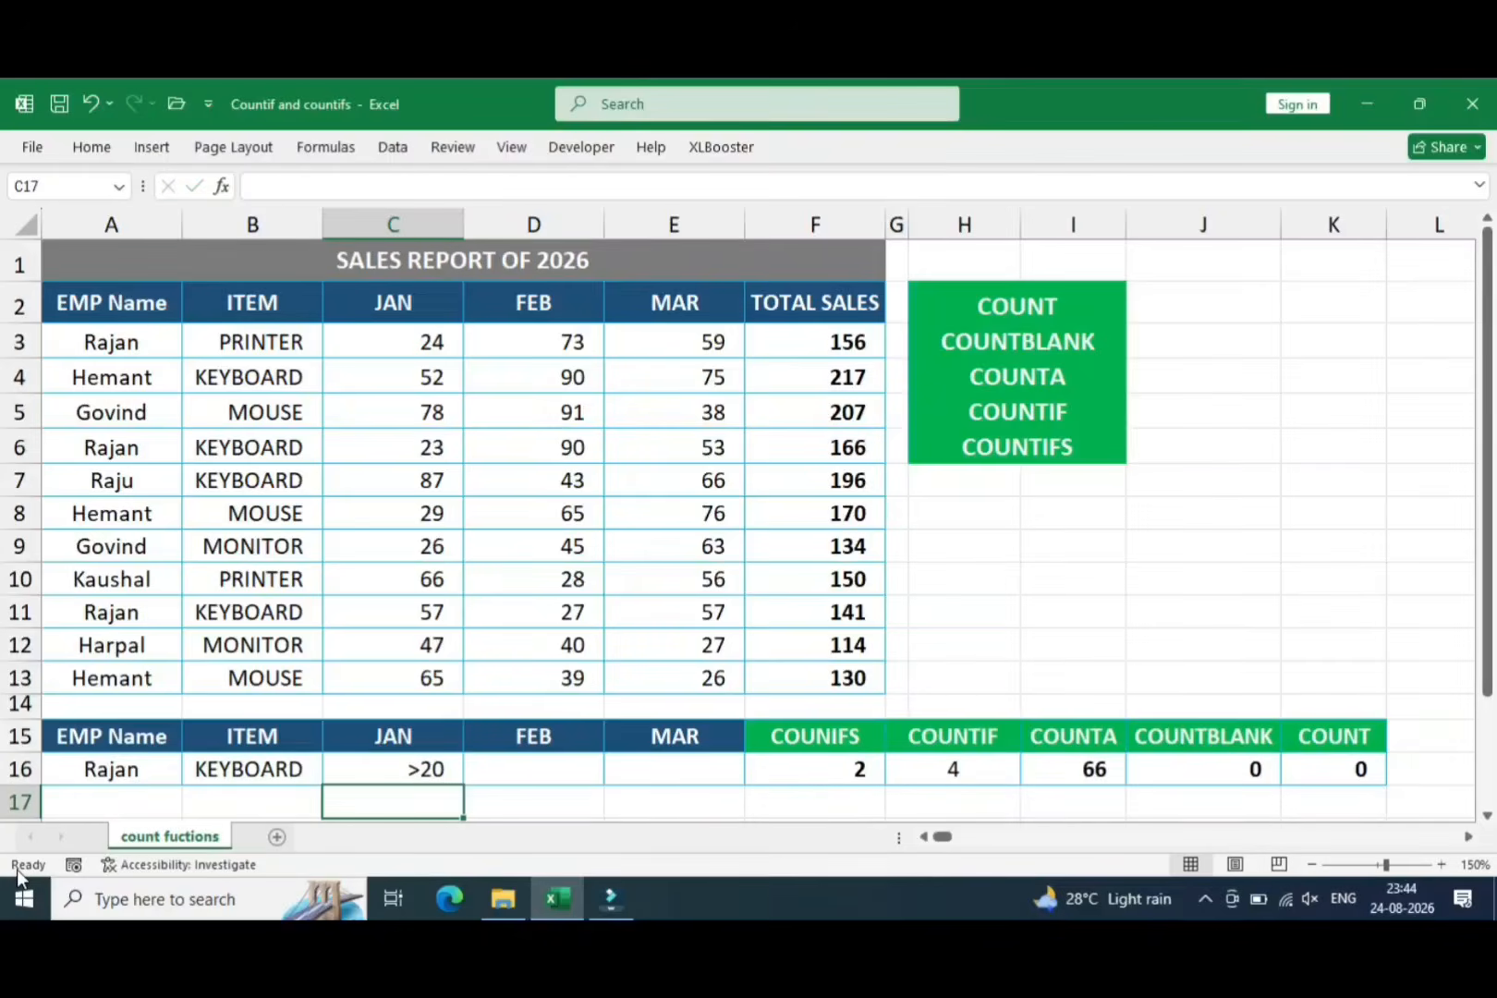
Check the COUNTIFS result in F16 against the criteria in A16:C16 and the matching JAN value in row 6
{"action": "key", "text": "Up"}
{"action": "key", "text": "Right"}
{"action": "key", "text": "Right"}
{"action": "key", "text": "Right"}
{"action": "key", "text": "Left"}
{"action": "key", "text": "Left"}
{"action": "key", "text": "Left"}
{"action": "key", "text": "Left"}
{"action": "key", "text": "Left"}
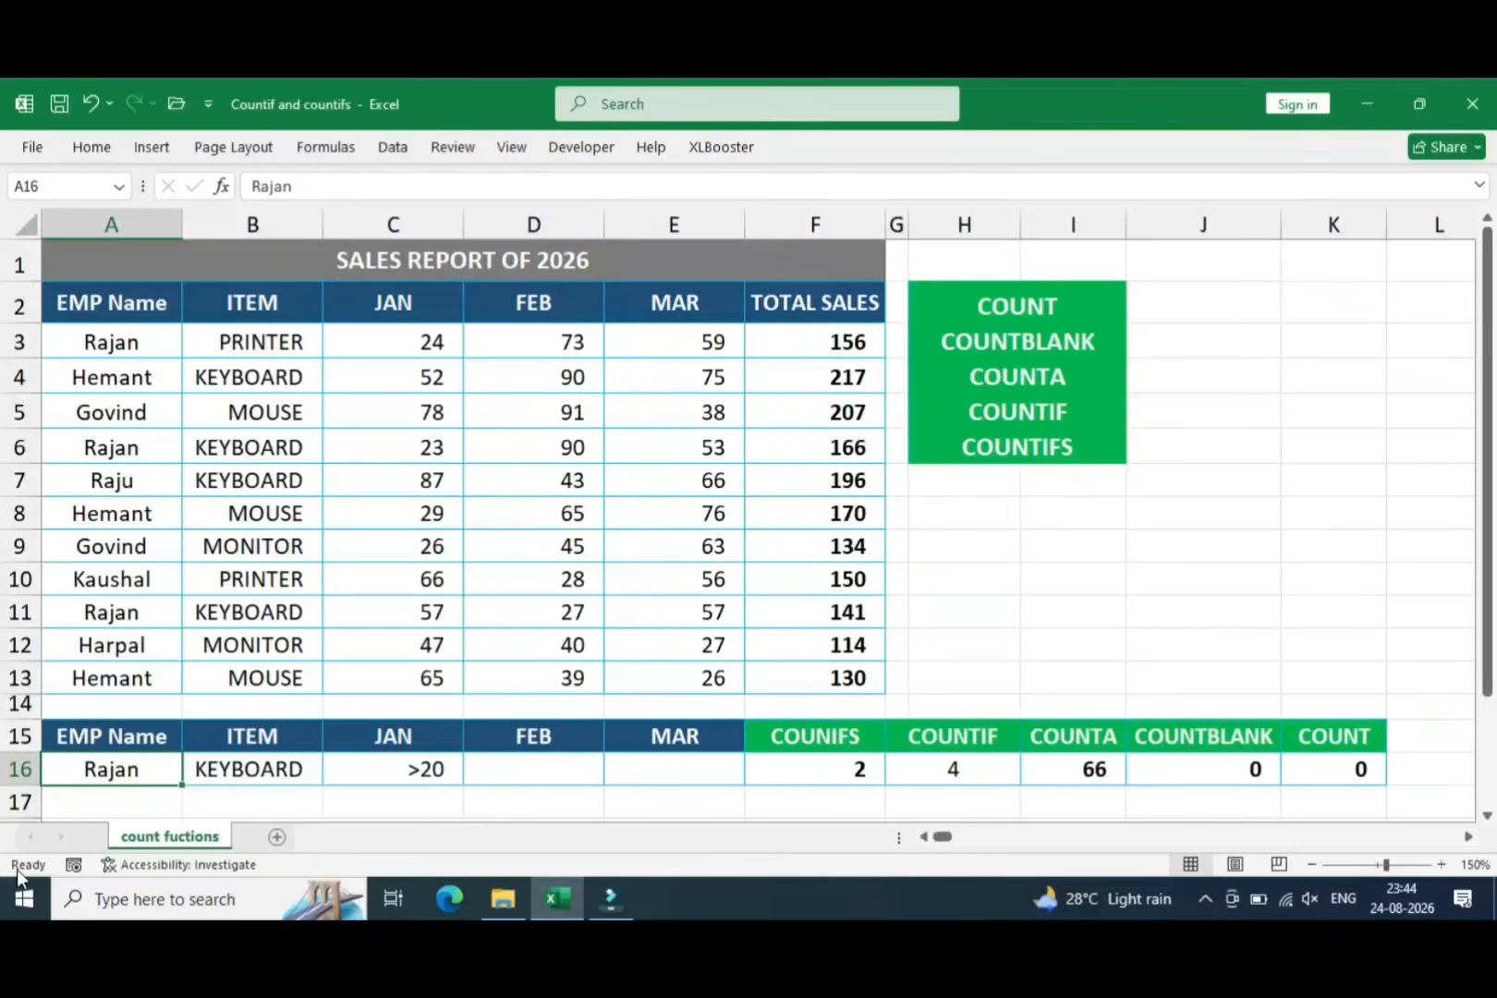
{"action": "key", "text": "Right"}
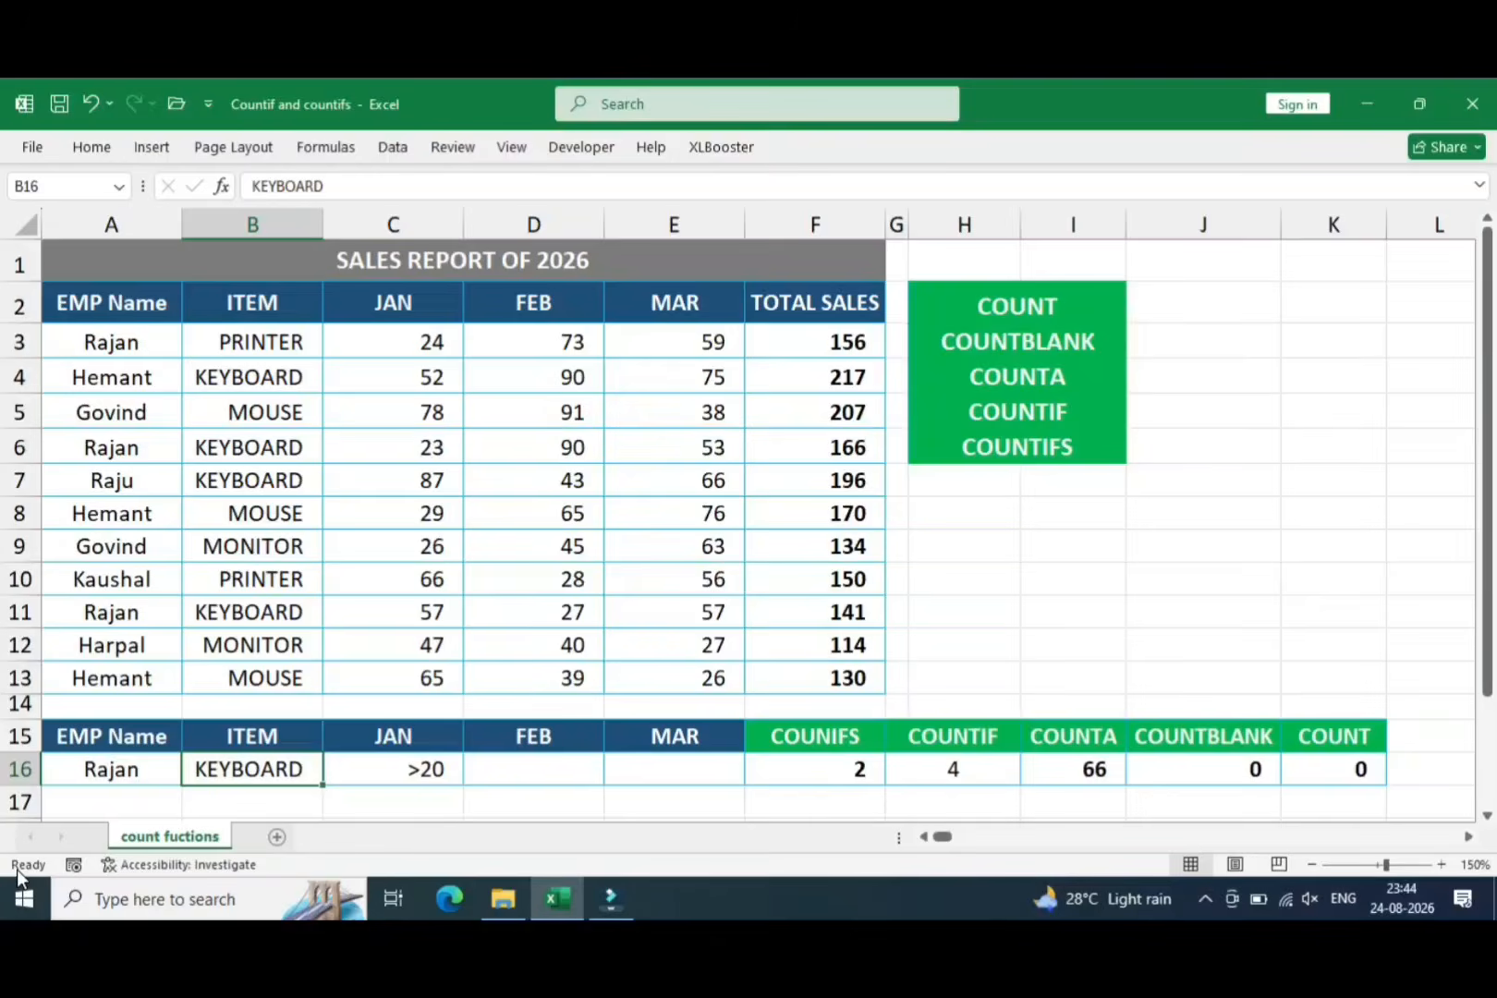
{"action": "key", "text": "Right"}
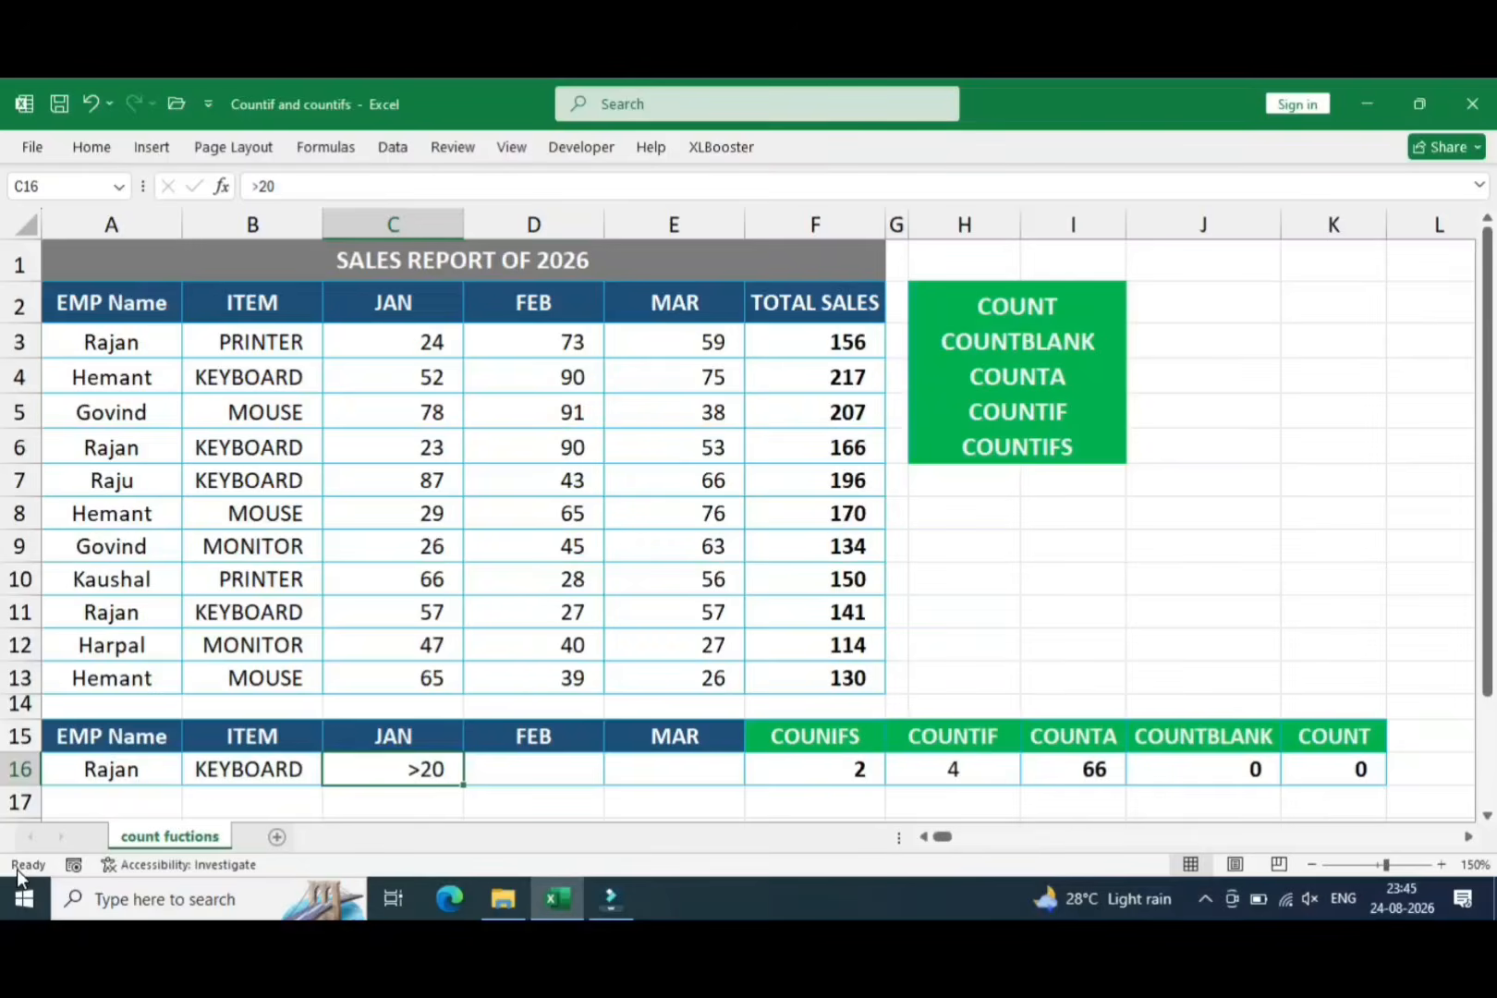
{"action": "left_click", "coordinate": [417, 438]}
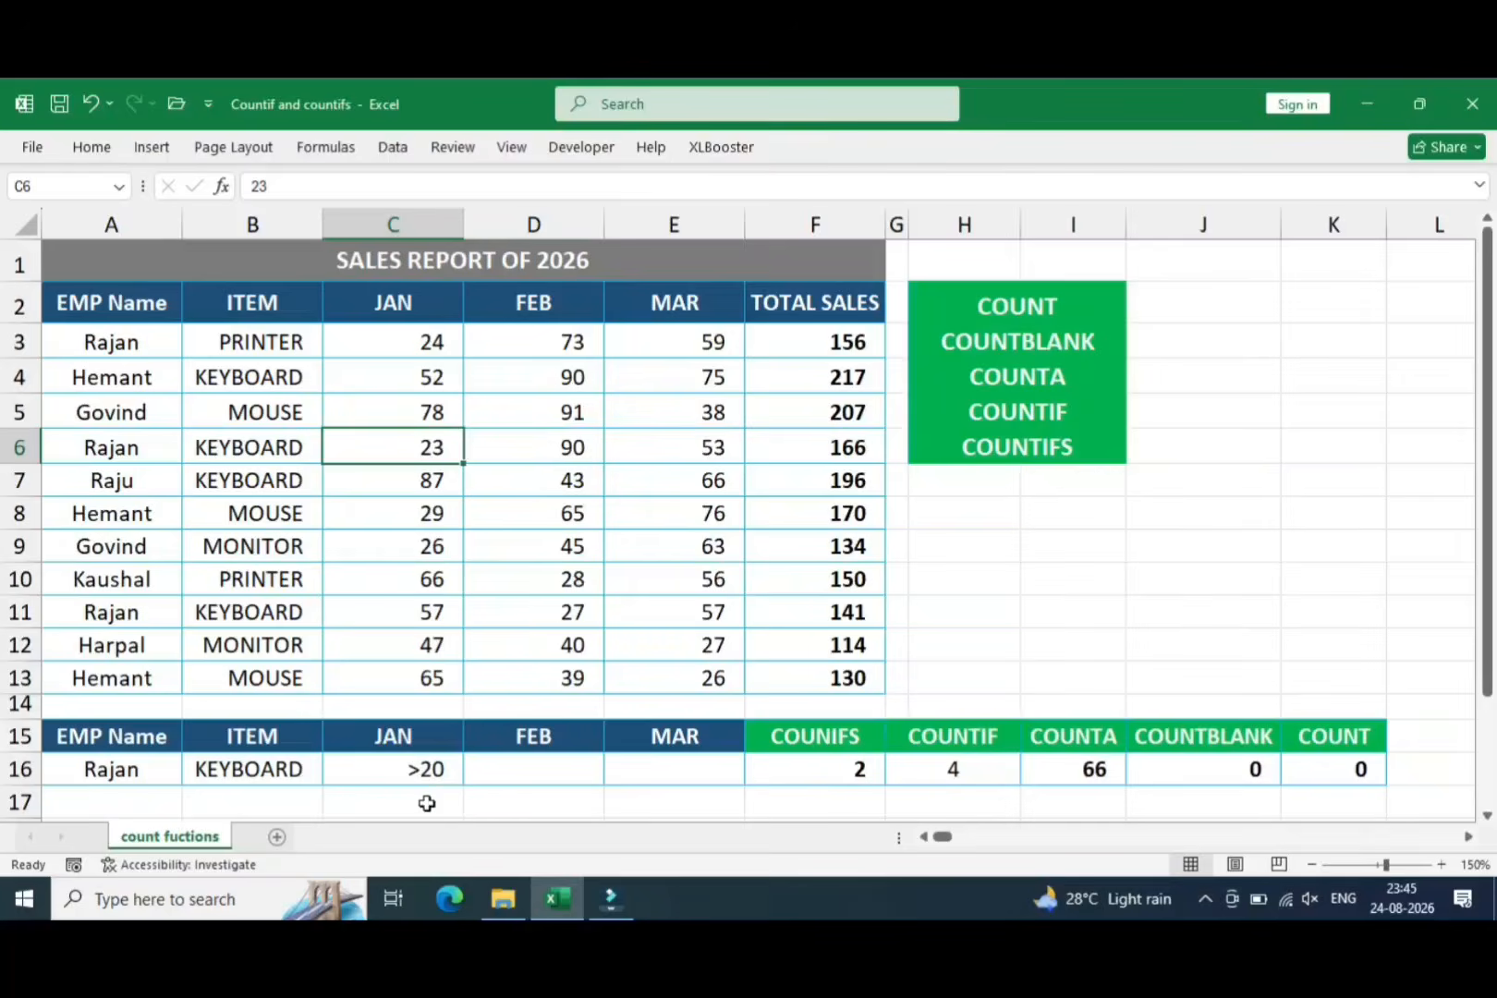
Change the JAN sales criterion in cell C16 to >60
{"action": "left_click", "coordinate": [415, 765]}
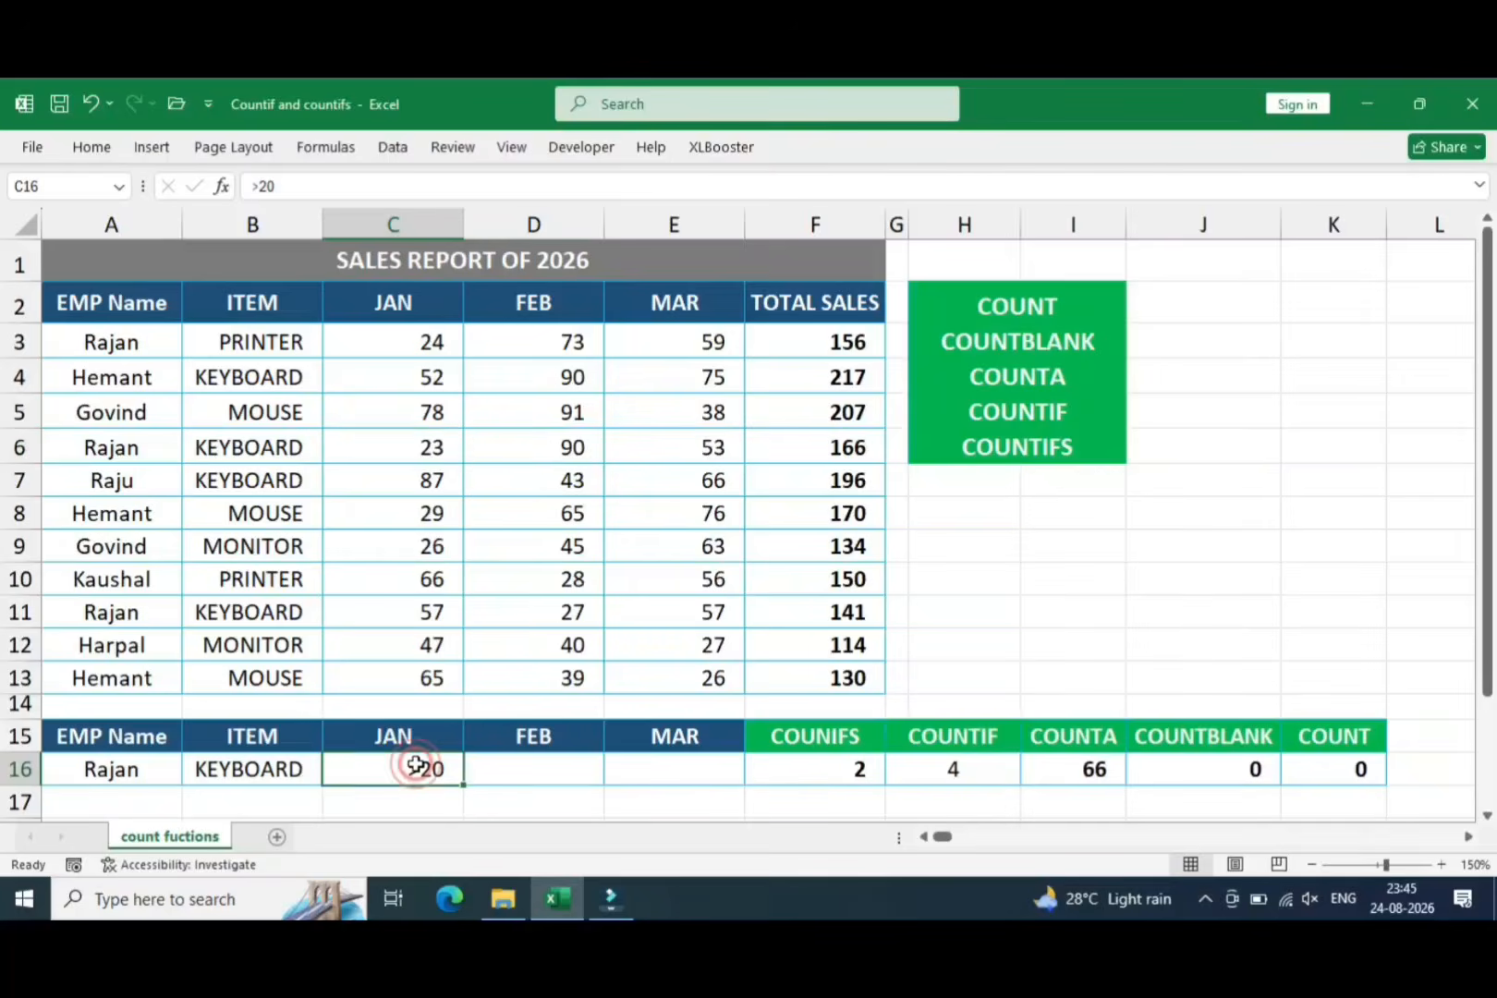
{"action": "double_click", "coordinate": [415, 765]}
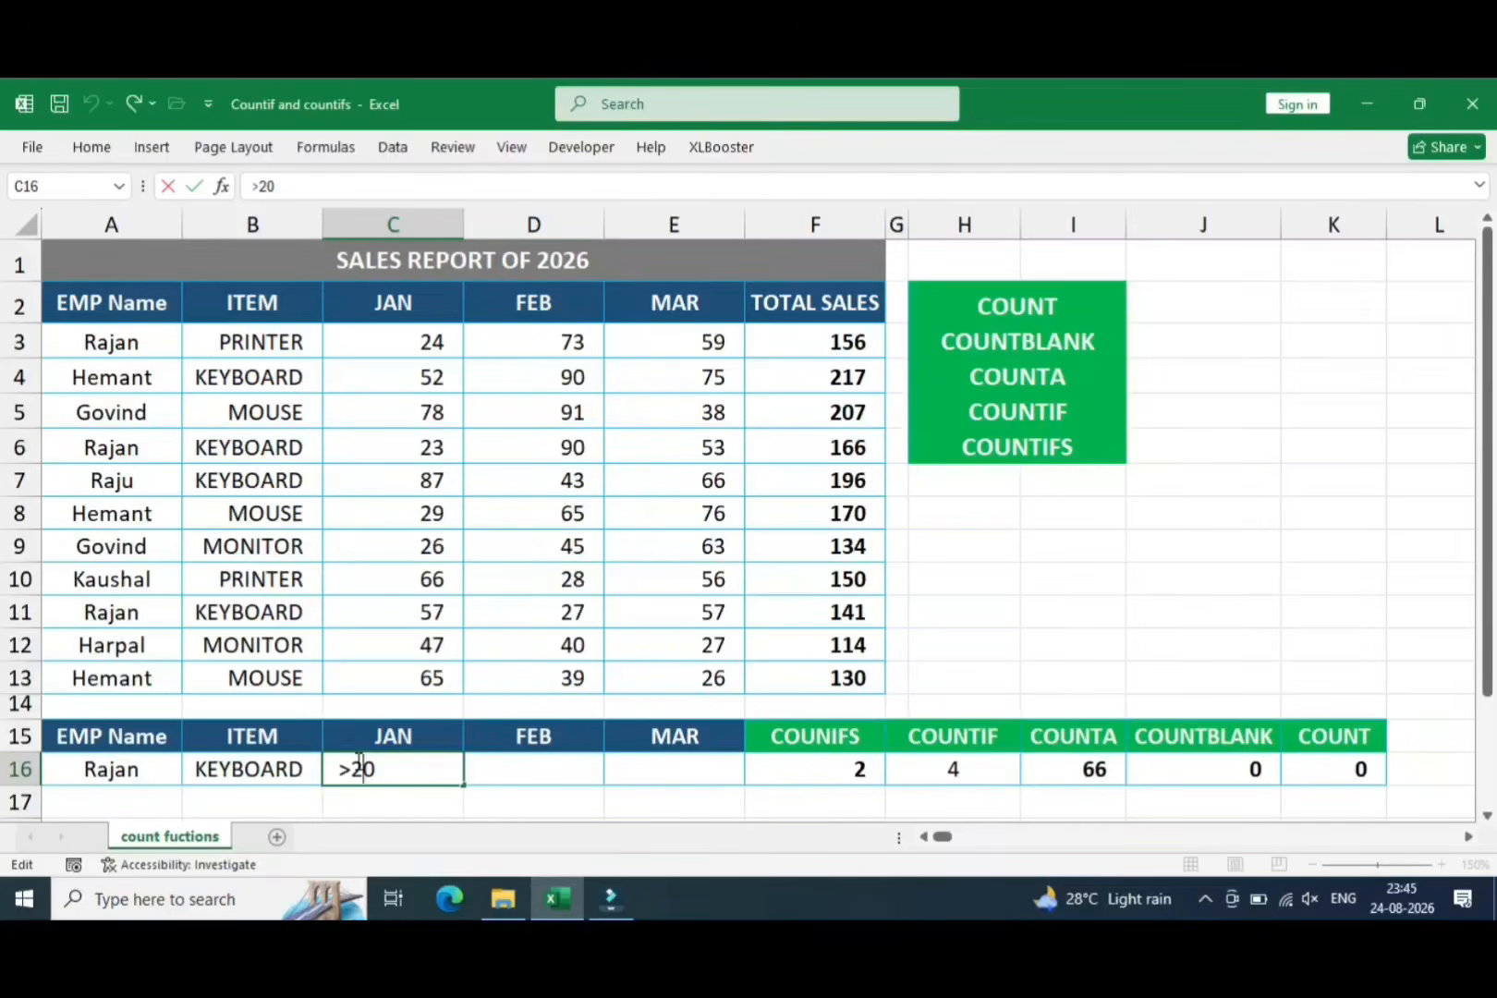
{"action": "key", "text": "Left"}
{"action": "key", "text": "Delete"}
{"action": "type", "text": "6"}
{"action": "key", "text": "Return"}
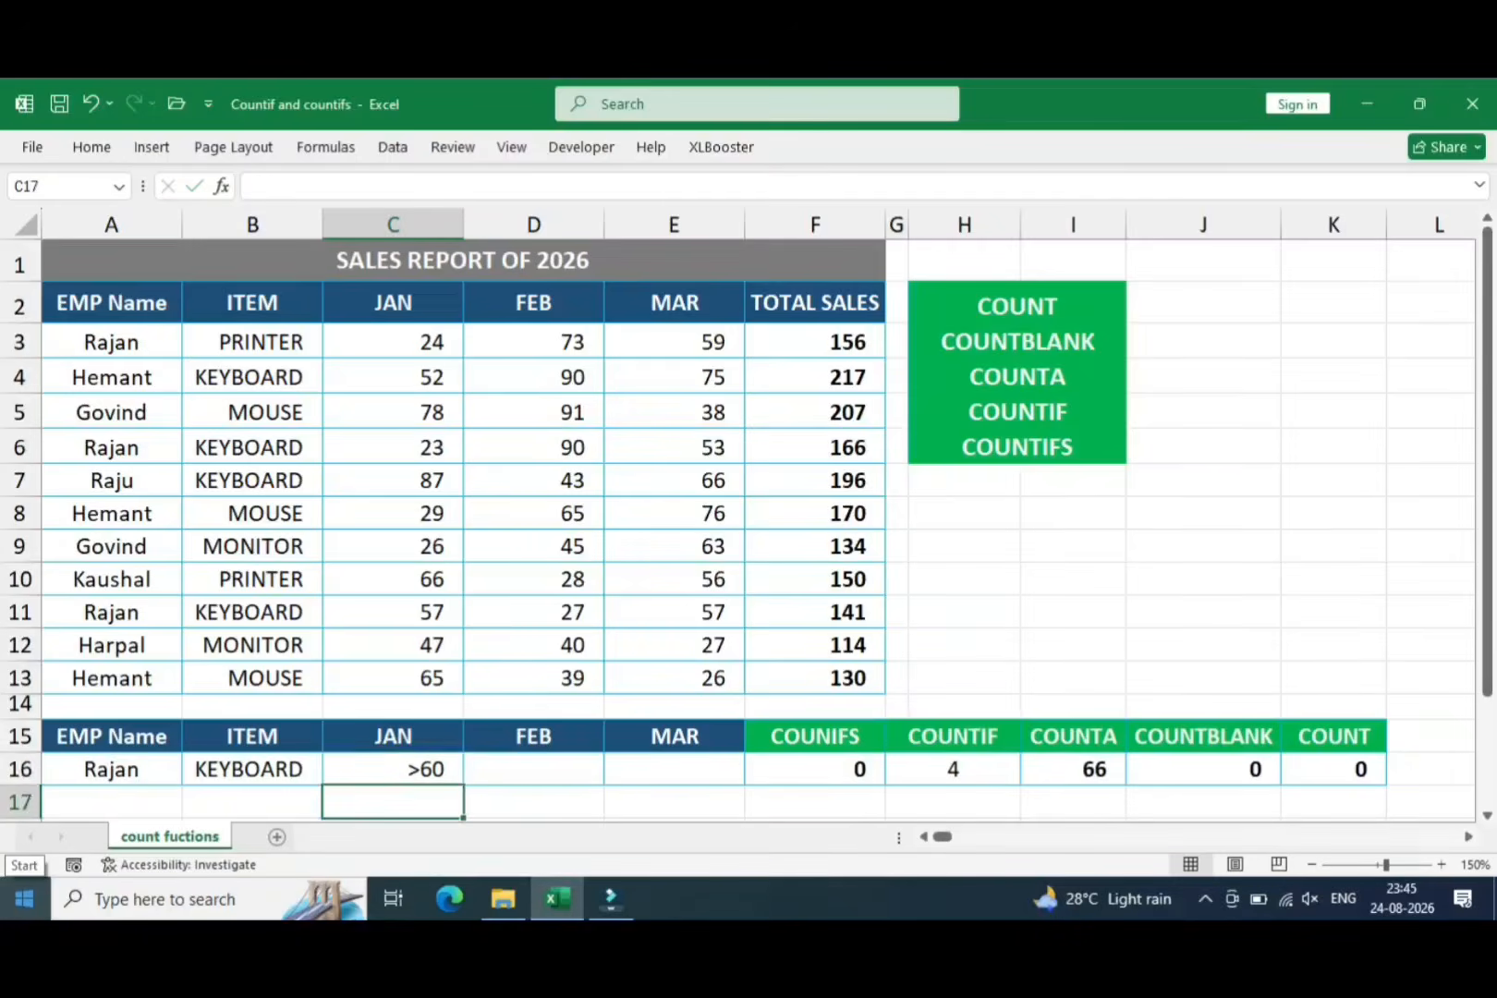
Set the JAN sales criterion in cell C16 to >30
{"action": "key", "text": "Up"}
{"action": "key", "text": "Right"}
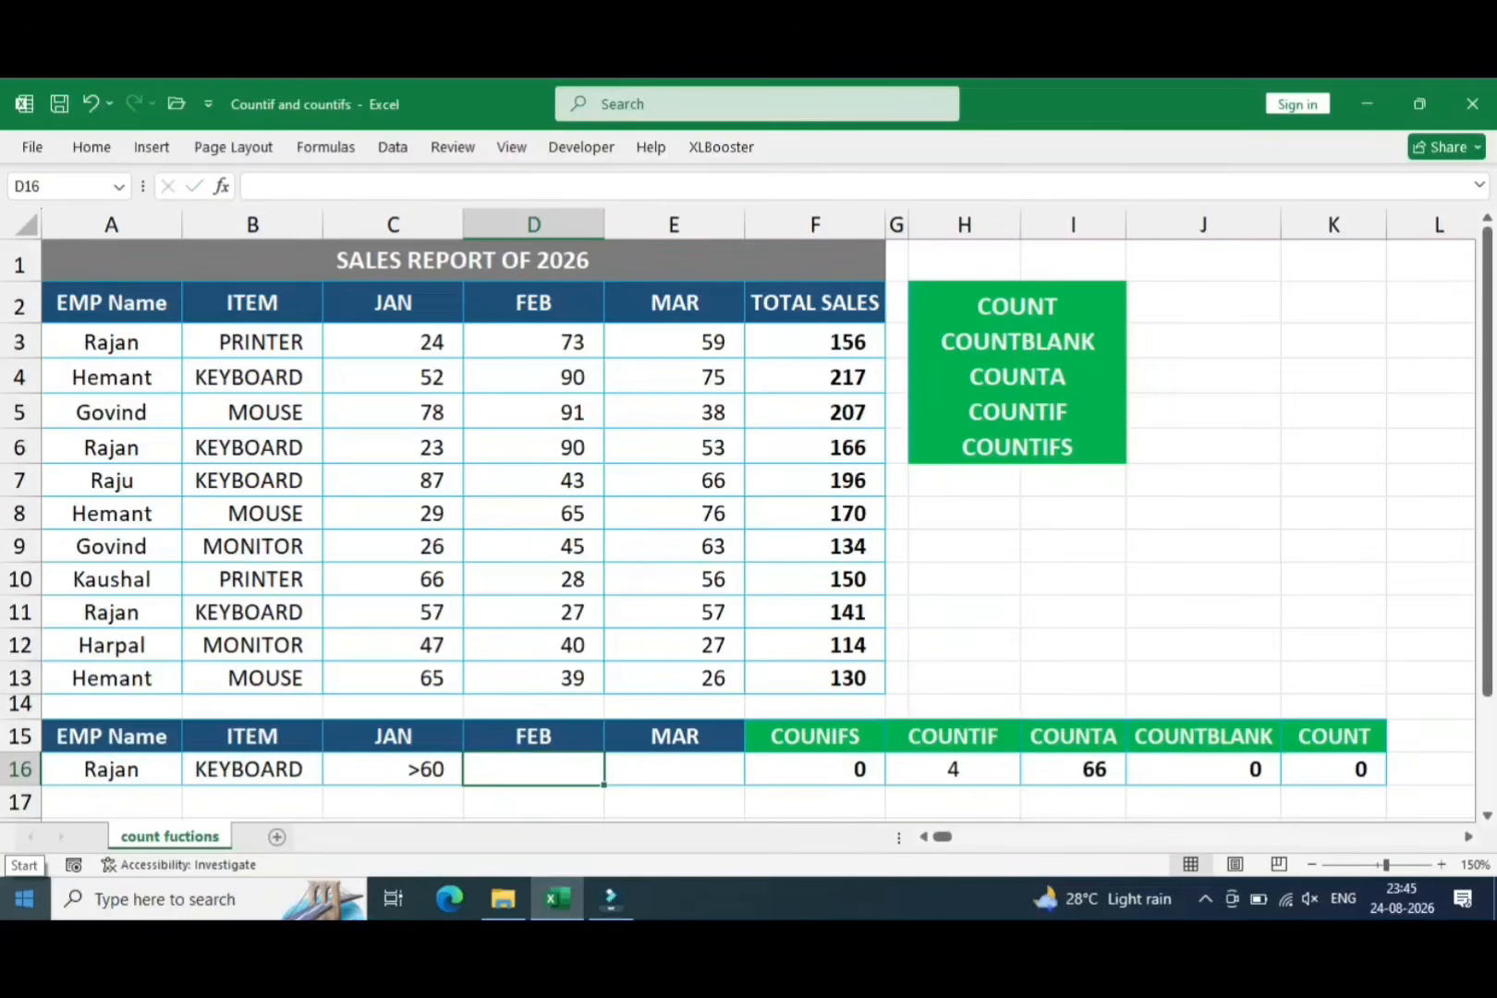
{"action": "key", "text": "Left"}
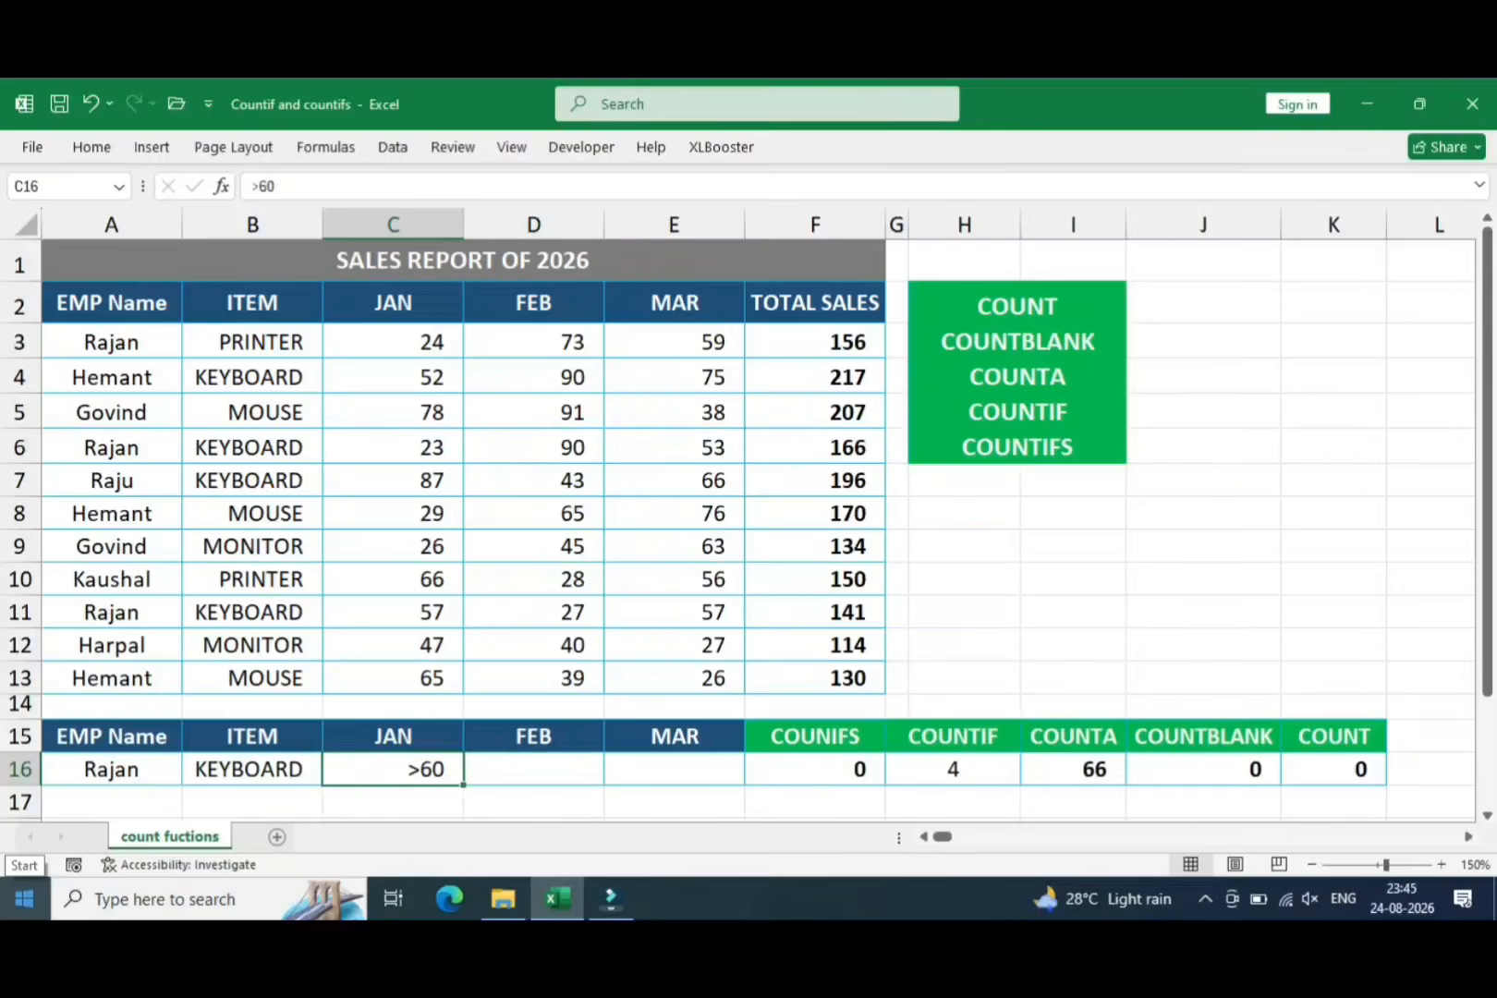
{"action": "key", "text": "F2"}
{"action": "key", "text": "Left"}
{"action": "key", "text": "BackSpace"}
{"action": "type", "text": "3"}
{"action": "key", "text": "Return"}
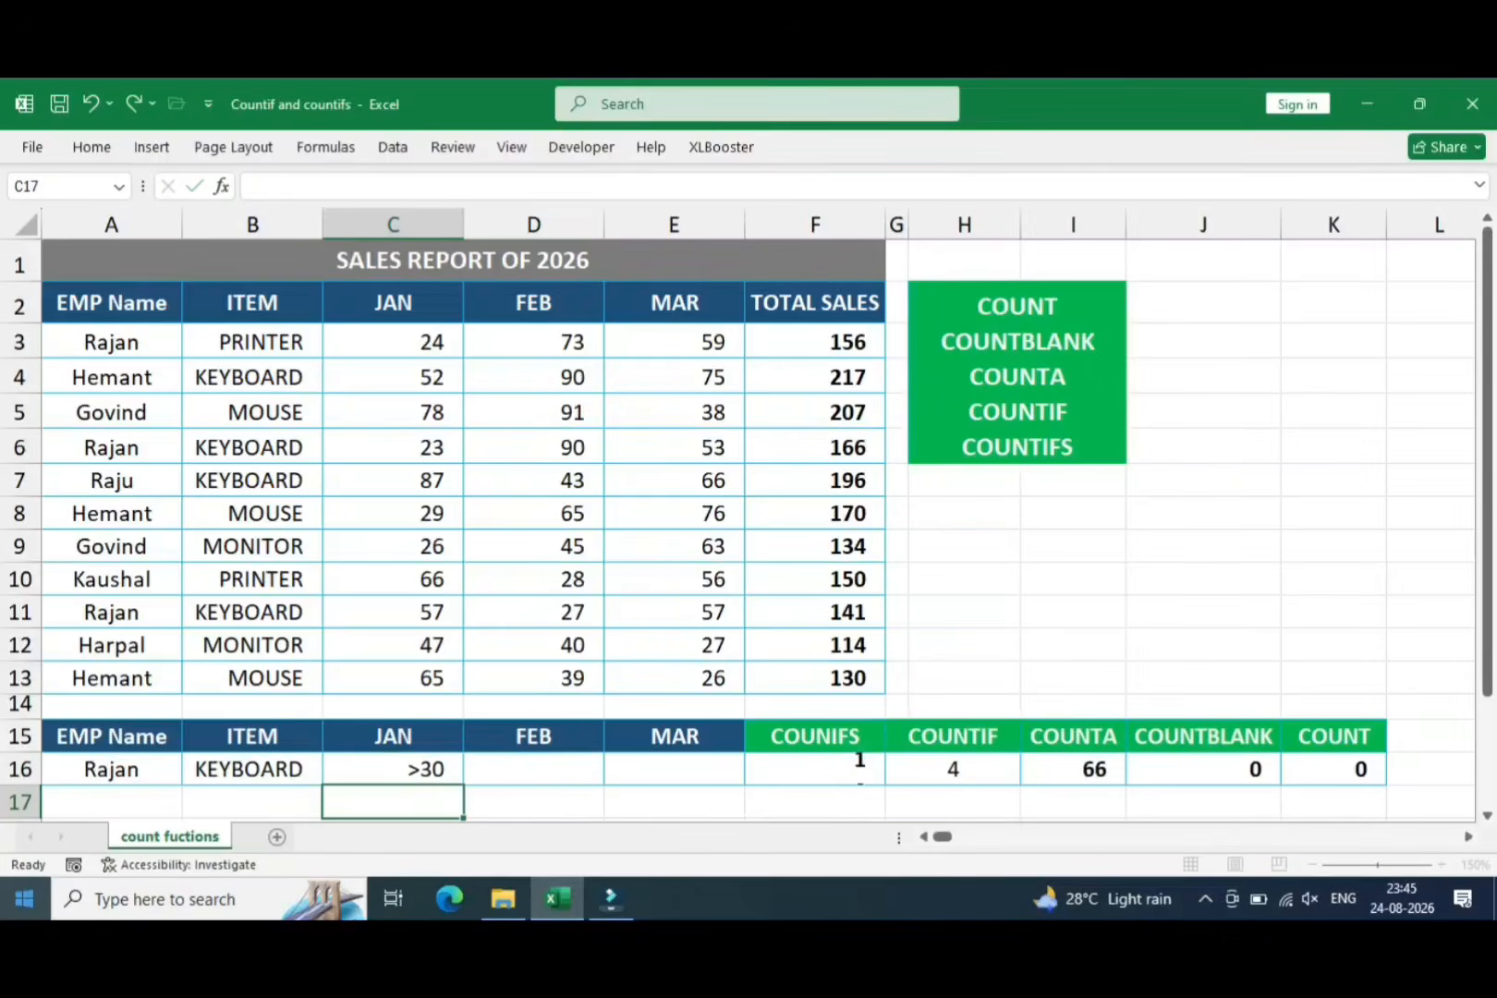
Review the COUNTIFS formula and result in F16 together with the item and JAN criteria in row 16
{"action": "key", "text": "Up"}
{"action": "key", "text": "Right"}
{"action": "key", "text": "Right"}
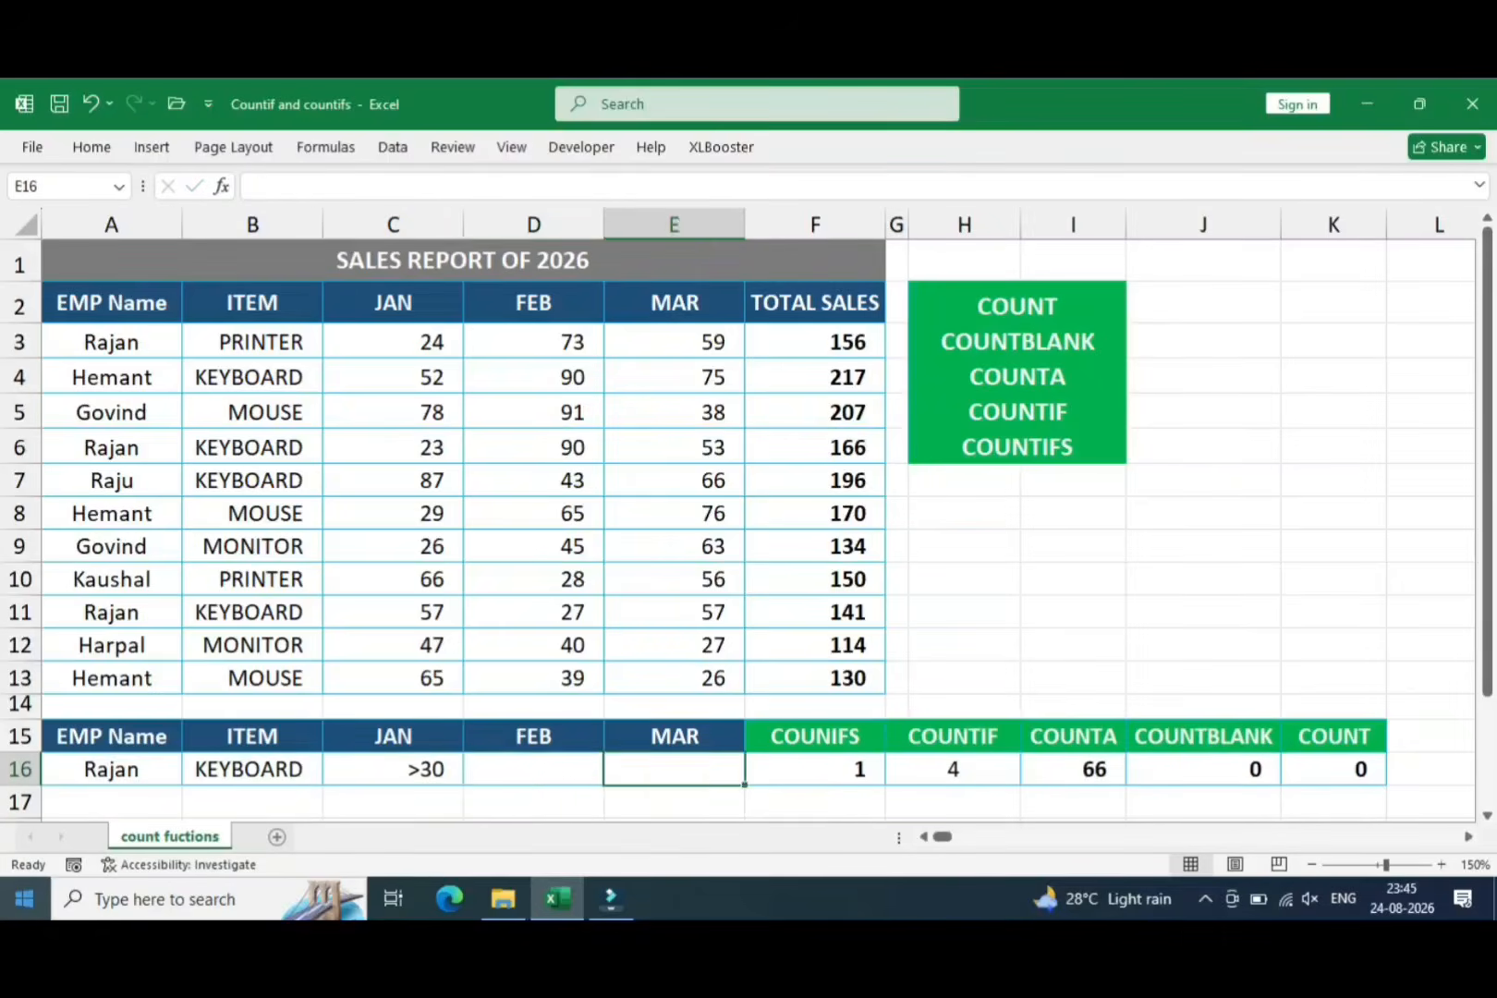
{"action": "key", "text": "Left"}
{"action": "key", "text": "Left"}
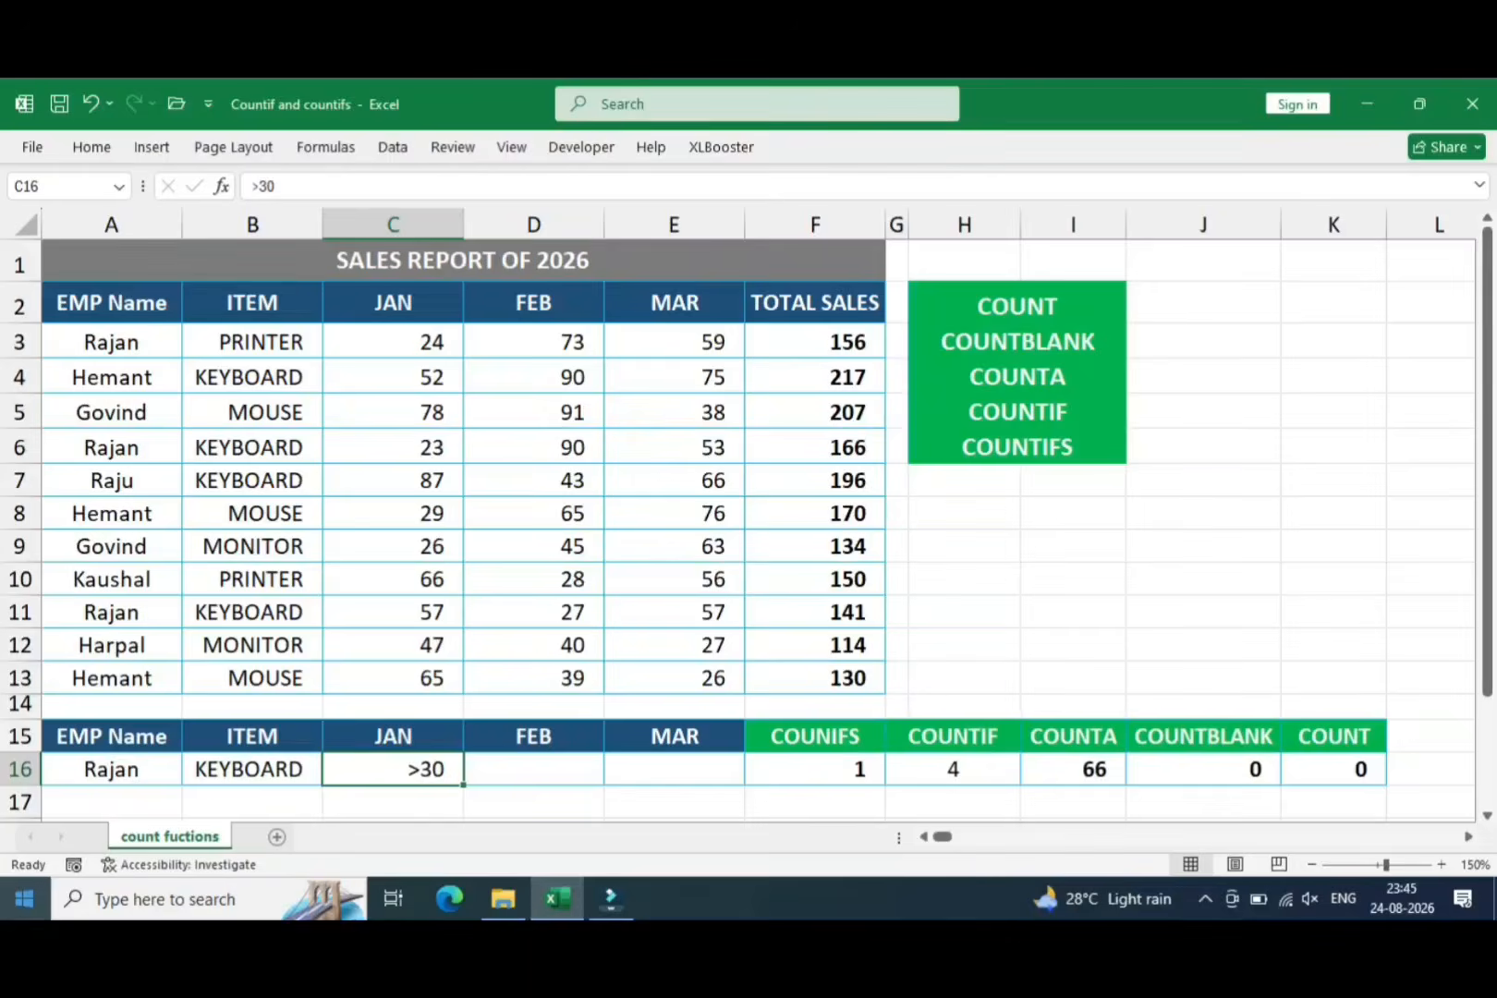
{"action": "key", "text": "Right"}
{"action": "key", "text": "Right"}
{"action": "key", "text": "Right"}
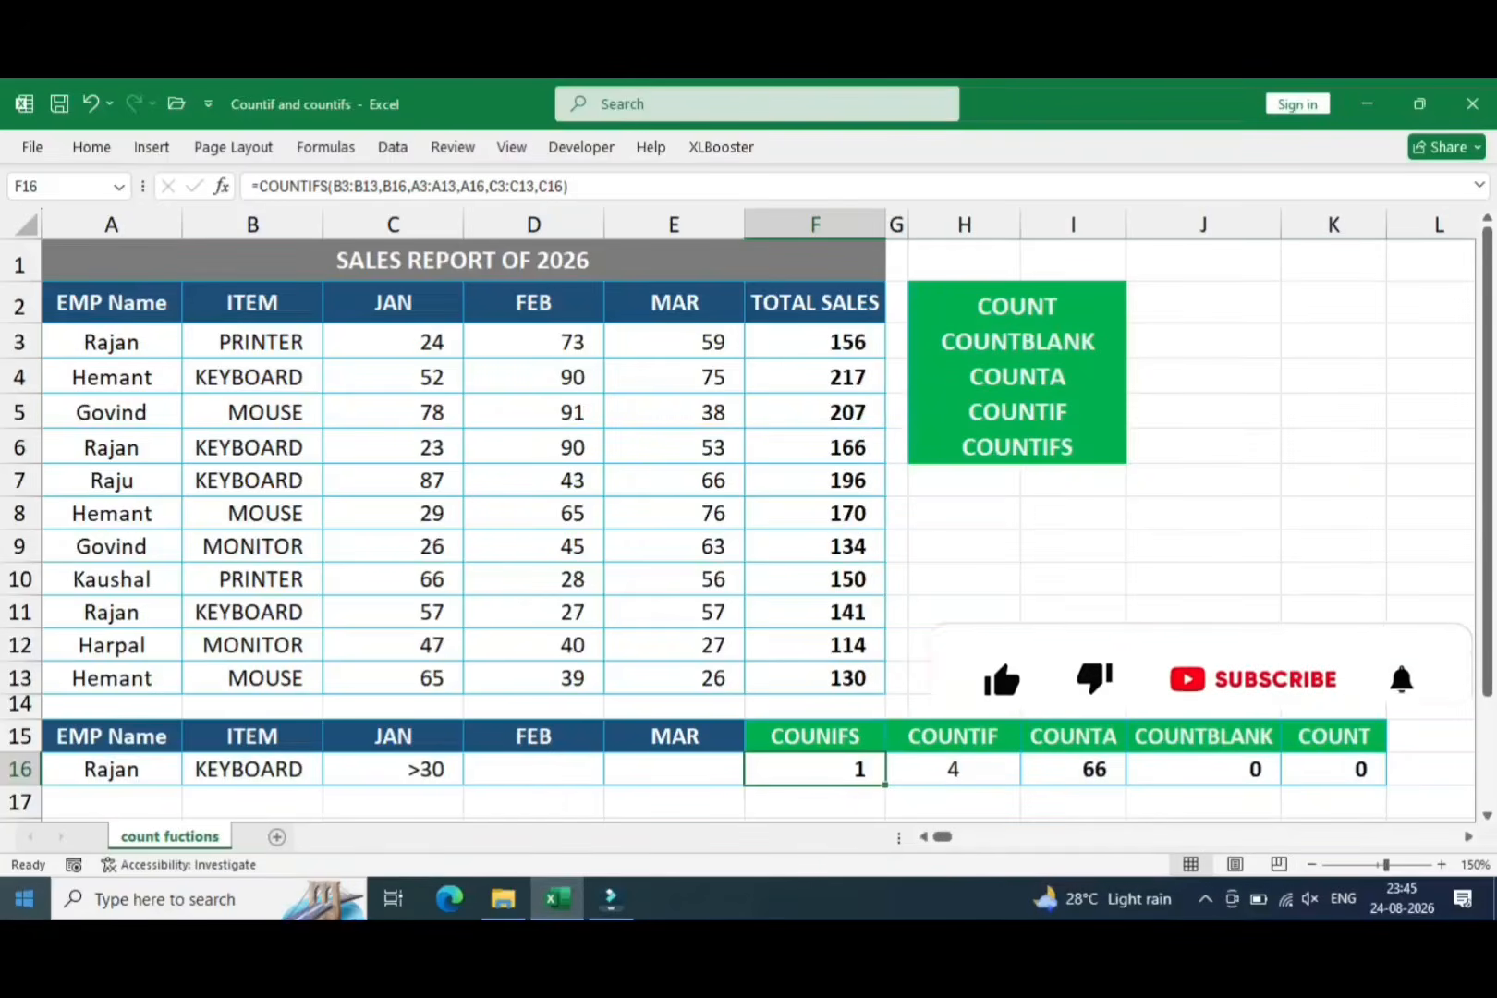
{"action": "key", "text": "Left"}
{"action": "key", "text": "Right"}
{"action": "key", "text": "Left"}
{"action": "key", "text": "Left"}
{"action": "key", "text": "Left"}
{"action": "key", "text": "Left"}
{"action": "key", "text": "Left"}
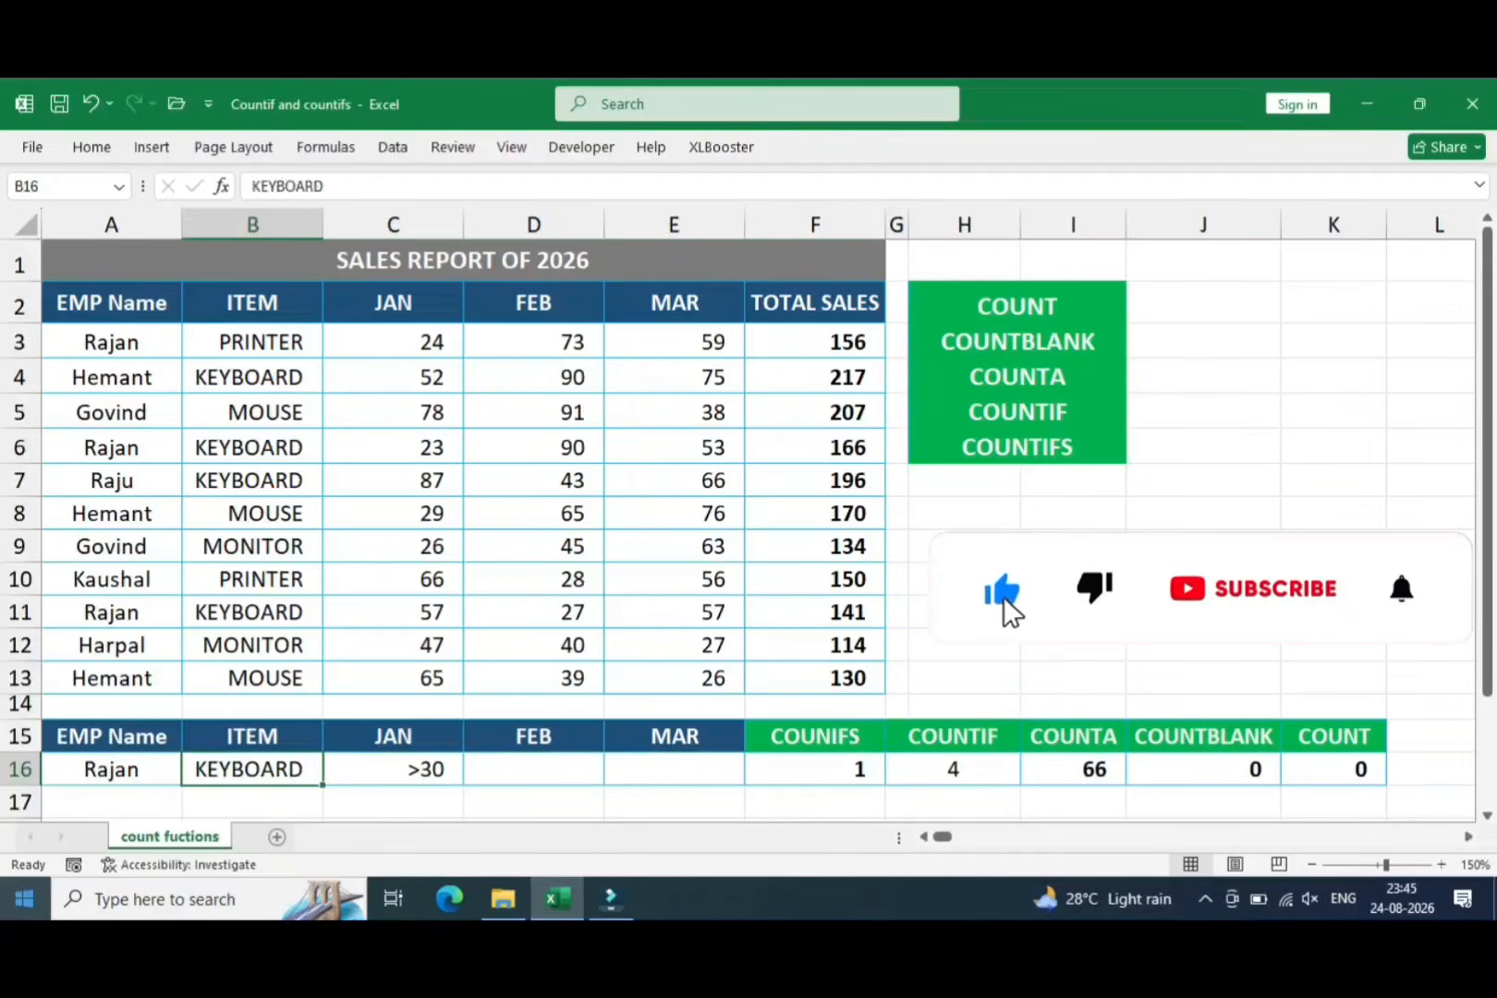